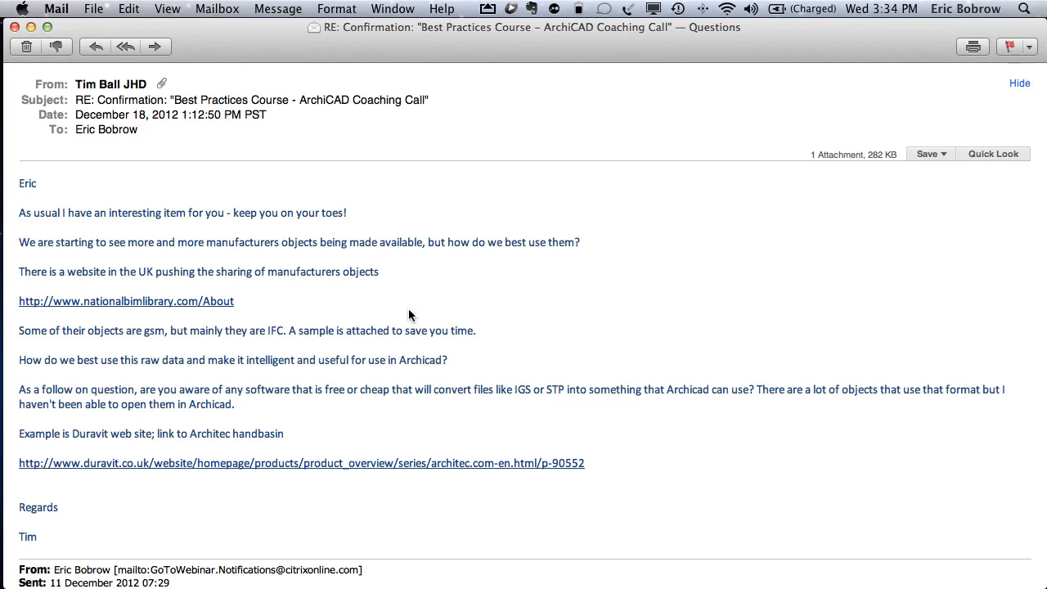
Review the e-mail's National BIM Library link, its mention of IFC objects and its Duravit Architec handbasin example.
drag(244, 303, 21, 303)
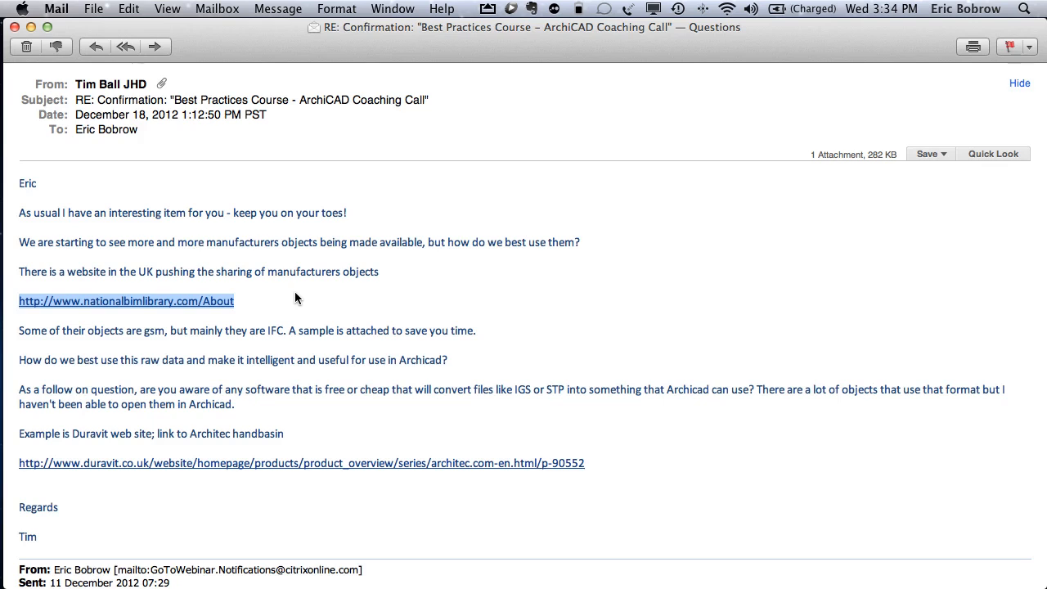
drag(285, 330, 273, 331)
double_click(273, 331)
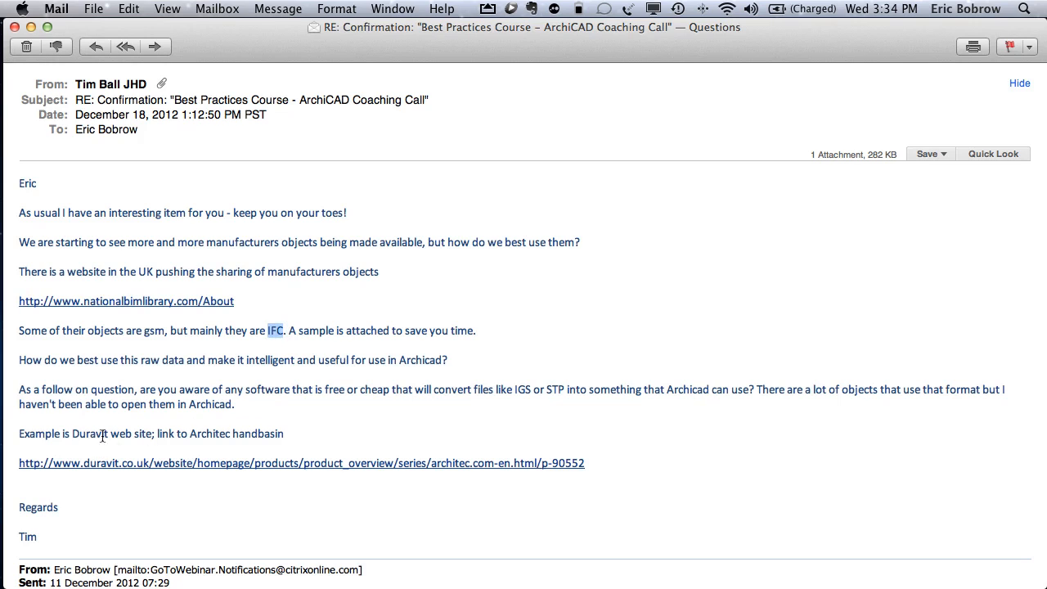
drag(87, 434, 306, 438)
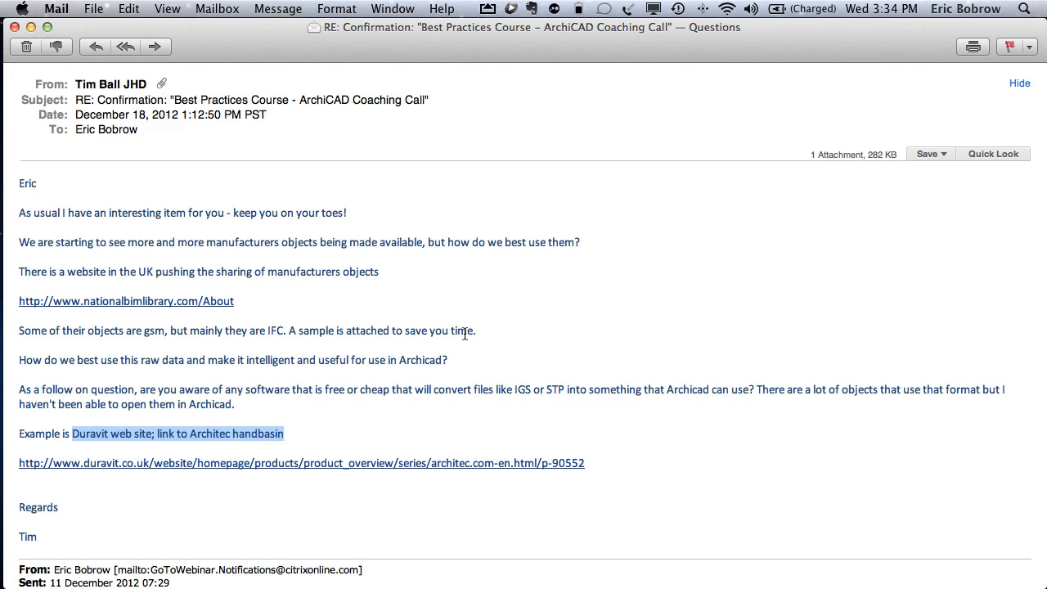
click(286, 308)
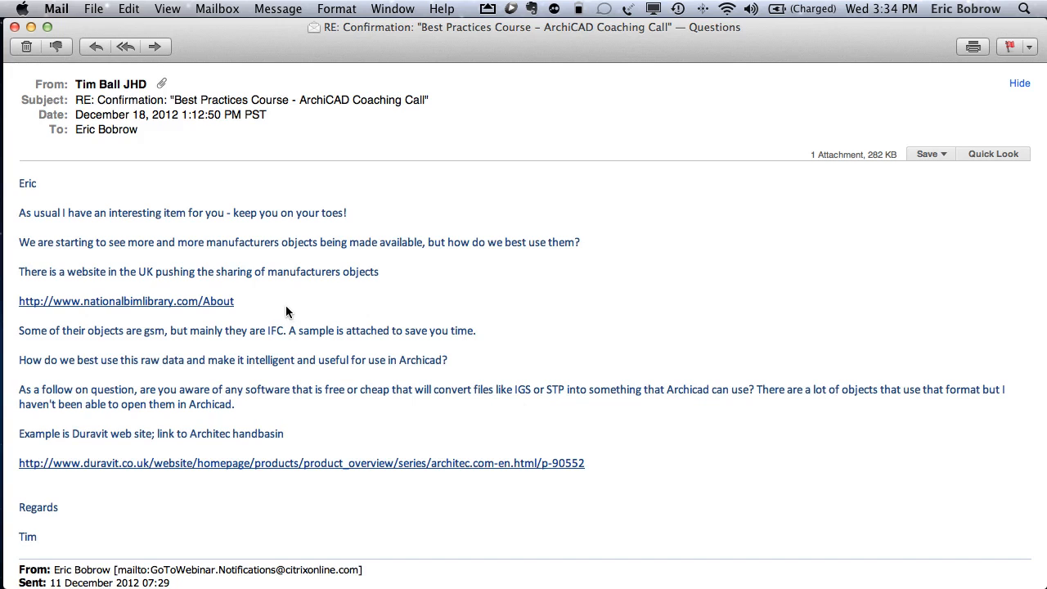
Switch to Firefox and open the Sanitary appliance systems object type on the National BIM Library site.
key(super+Tab)
key(super+Tab)
key(super+Tab)
key(super+Tab)
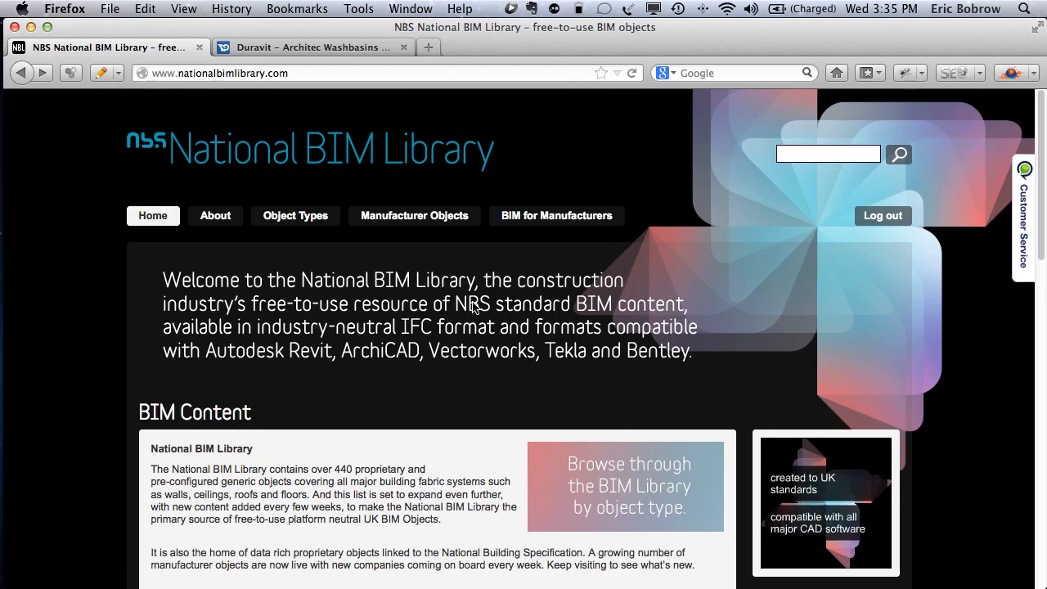
scroll(472, 305, down, 2)
scroll(472, 306, down, 4)
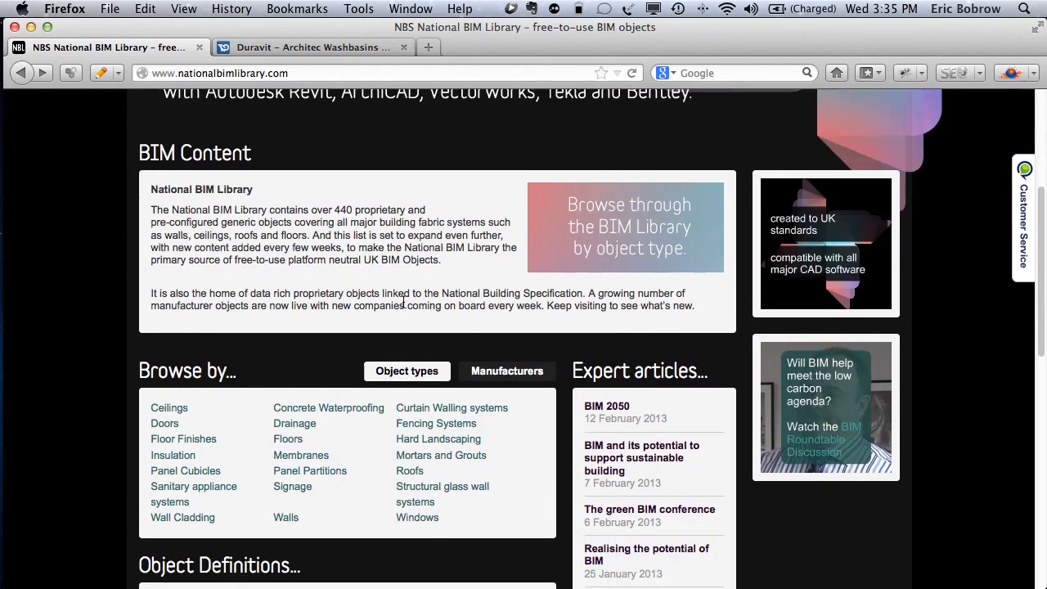
scroll(403, 303, down, 3)
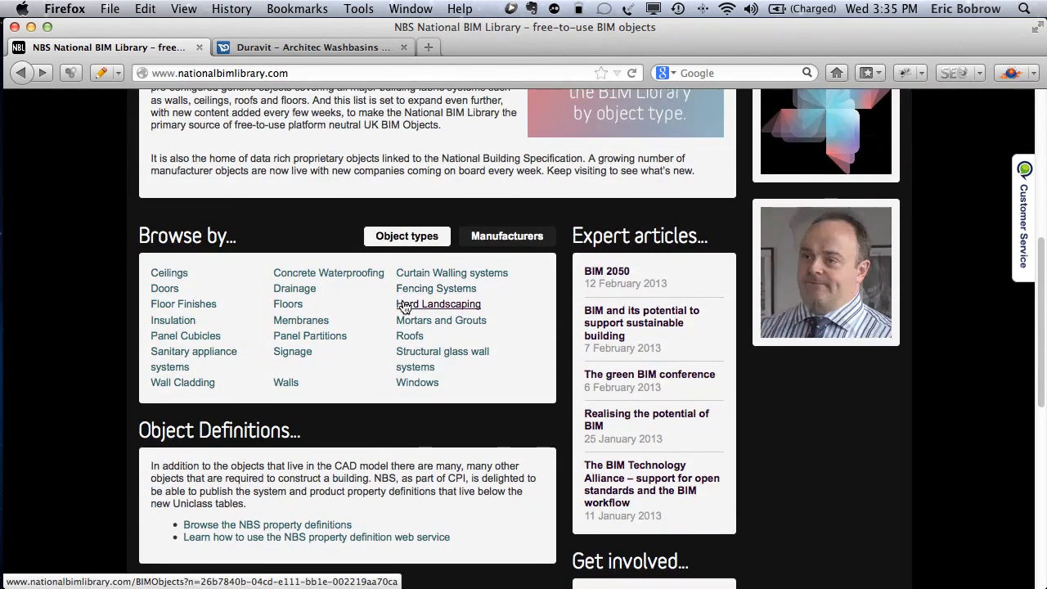
click(213, 360)
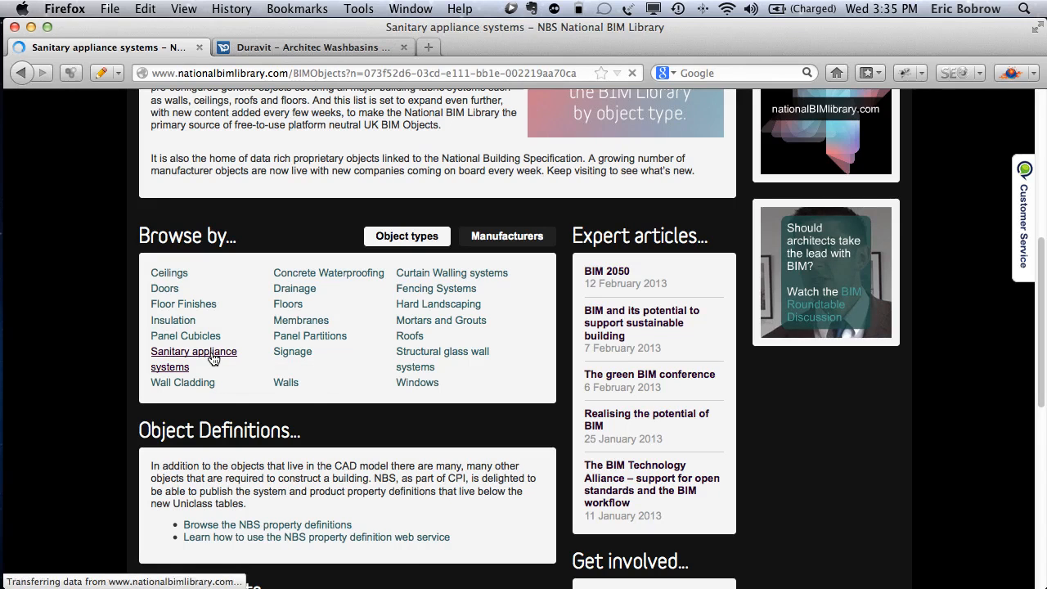
Browse the sanitary appliance objects and open the Cleaner's sink page to view its available formats.
scroll(350, 382, down, 7)
scroll(350, 382, down, 6)
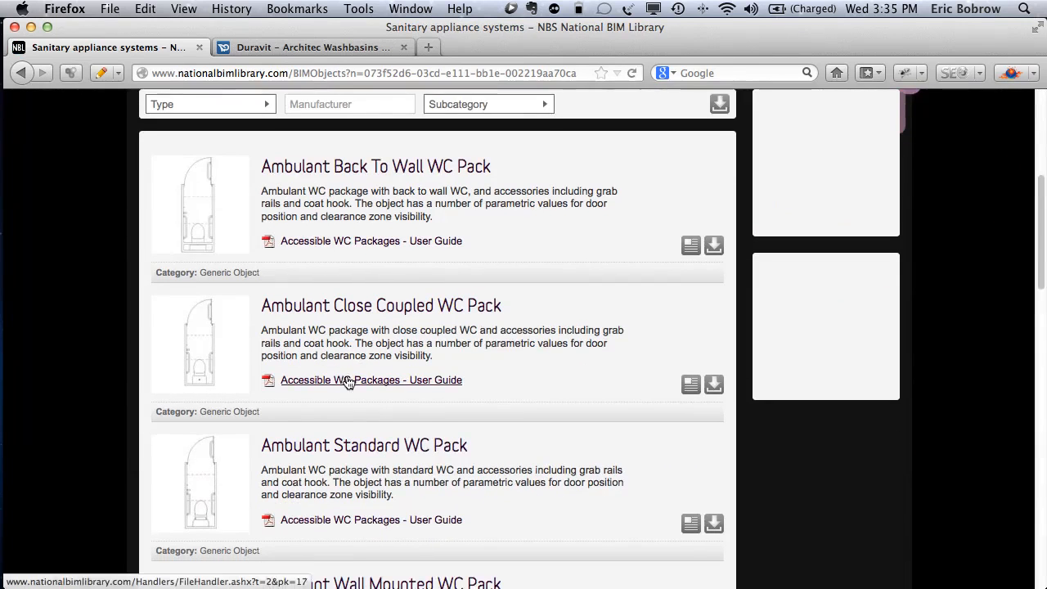
scroll(254, 337, down, 7)
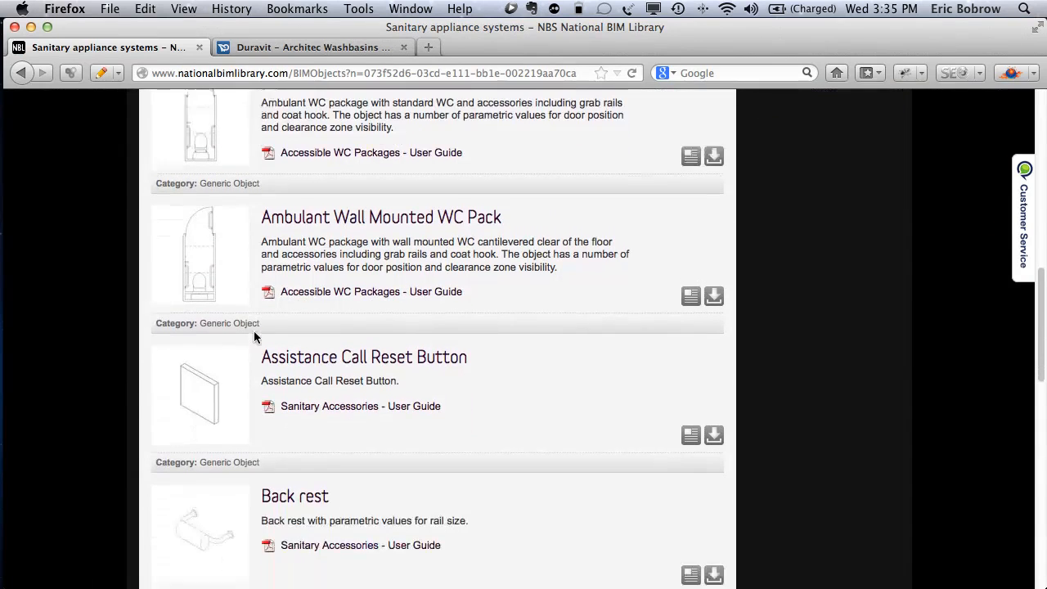
scroll(379, 357, down, 10)
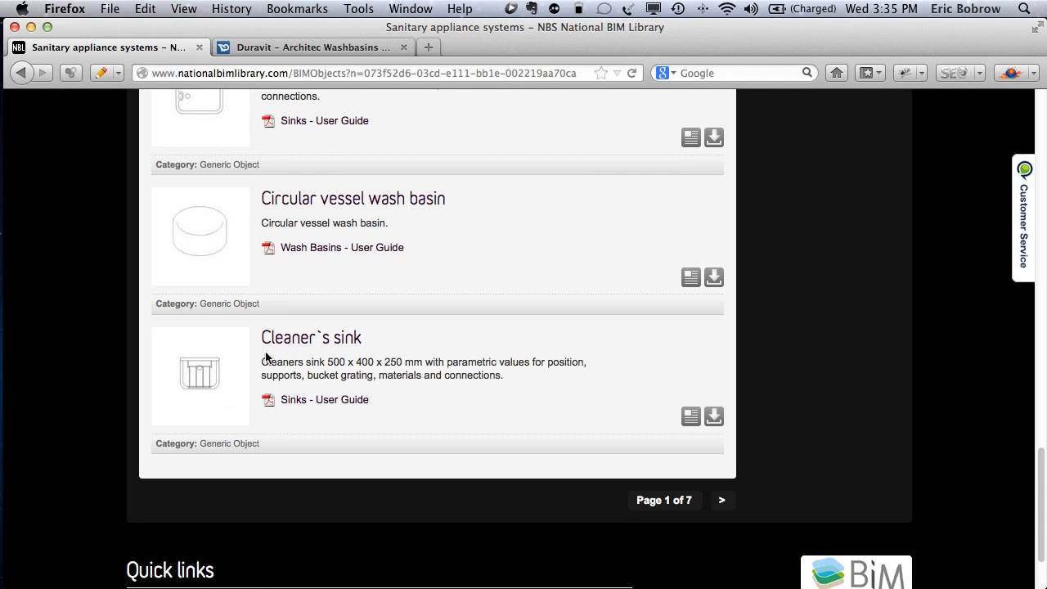
click(301, 339)
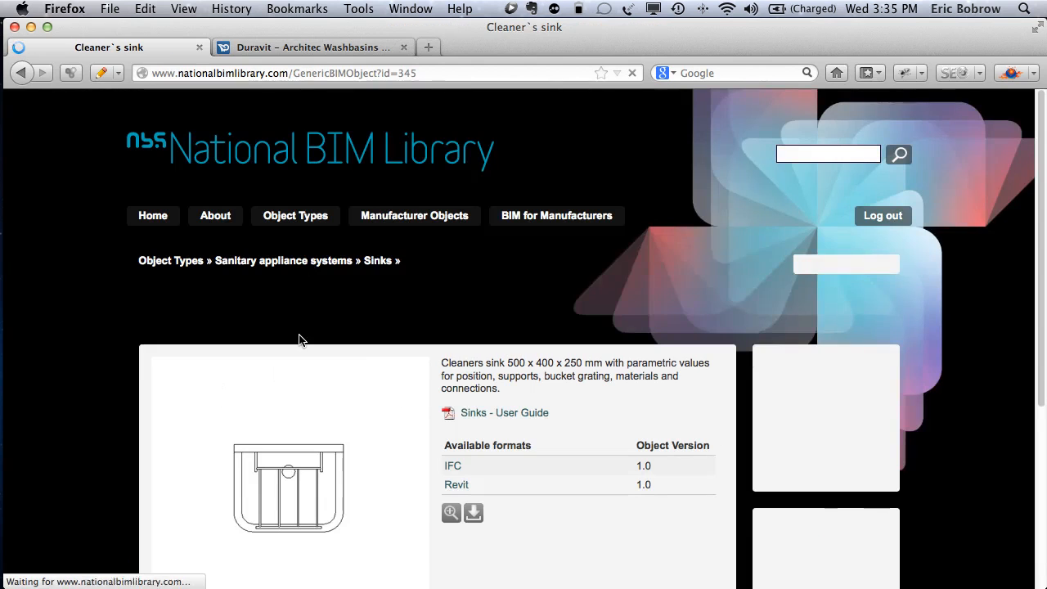
scroll(352, 360, down, 4)
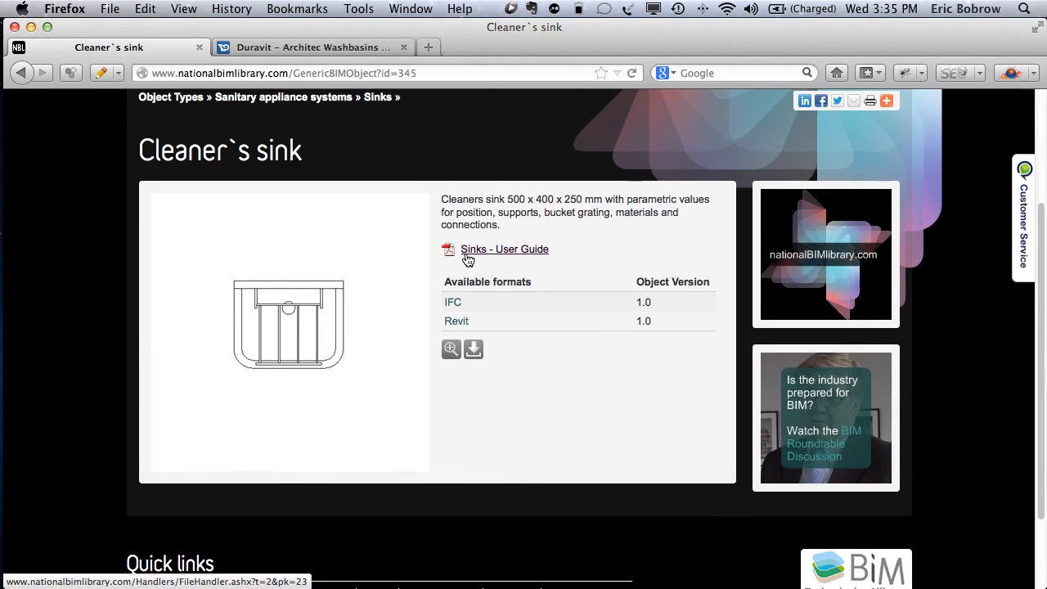
Switch to Acrobat and examine the cleaner's sink 3D PDF and the table of contents in the nbl_SinkUserGuide-1 document.
key(super+Tab)
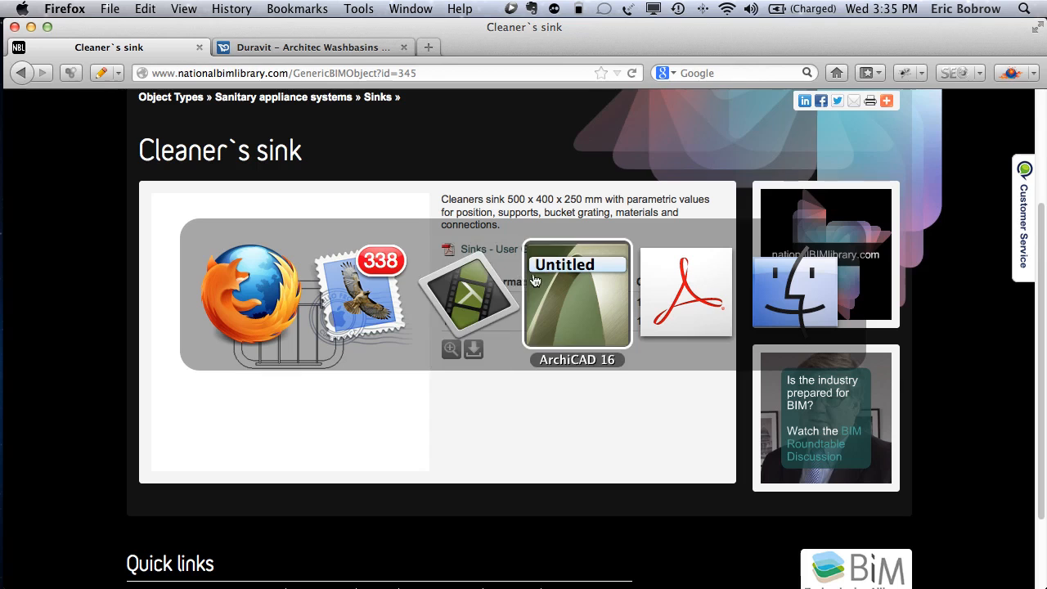
click(661, 283)
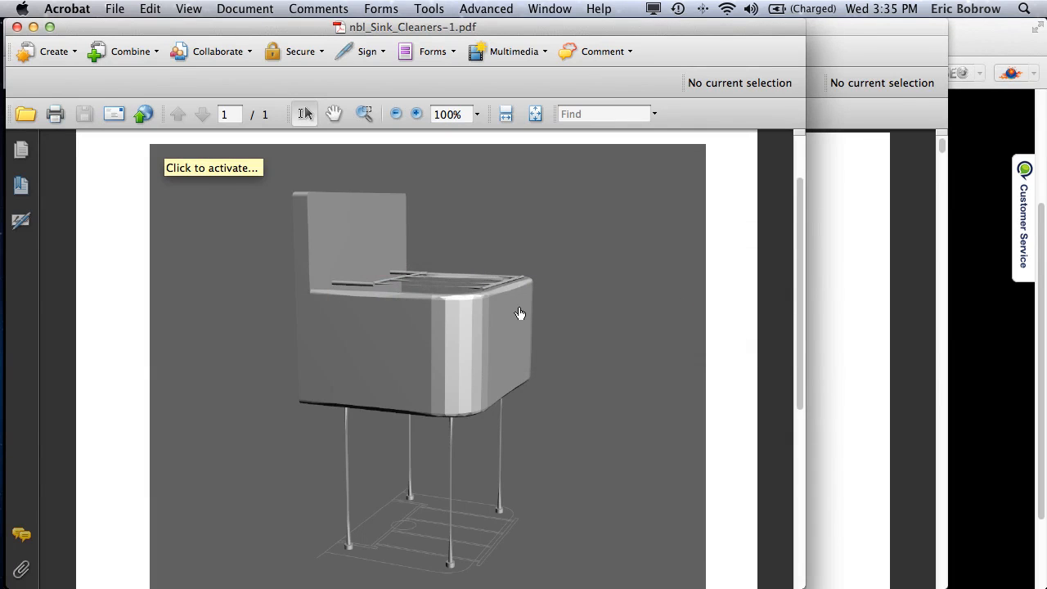
click(841, 329)
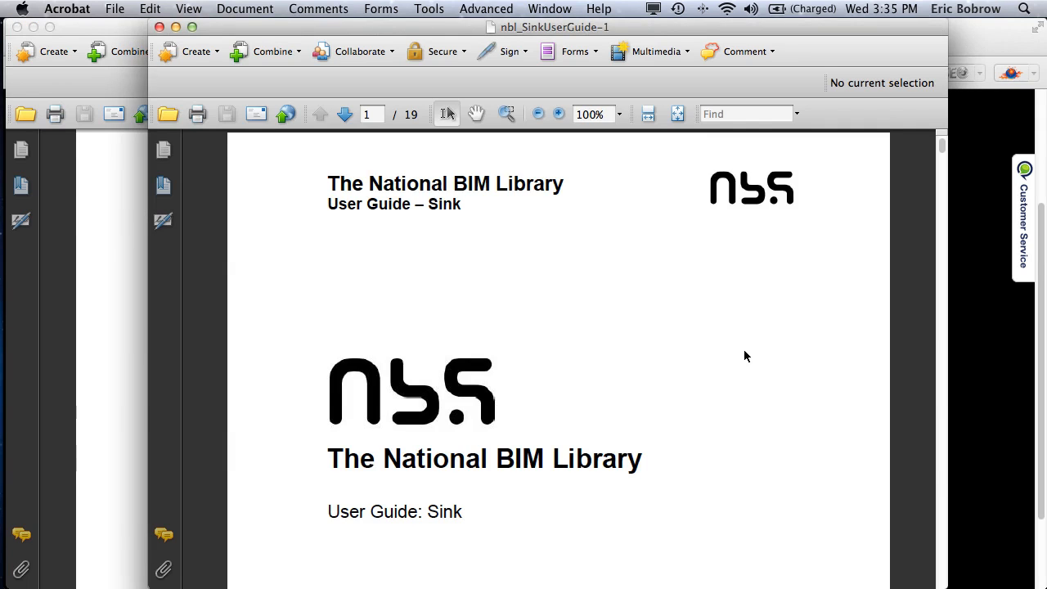
scroll(743, 355, down, 10)
scroll(743, 352, down, 10)
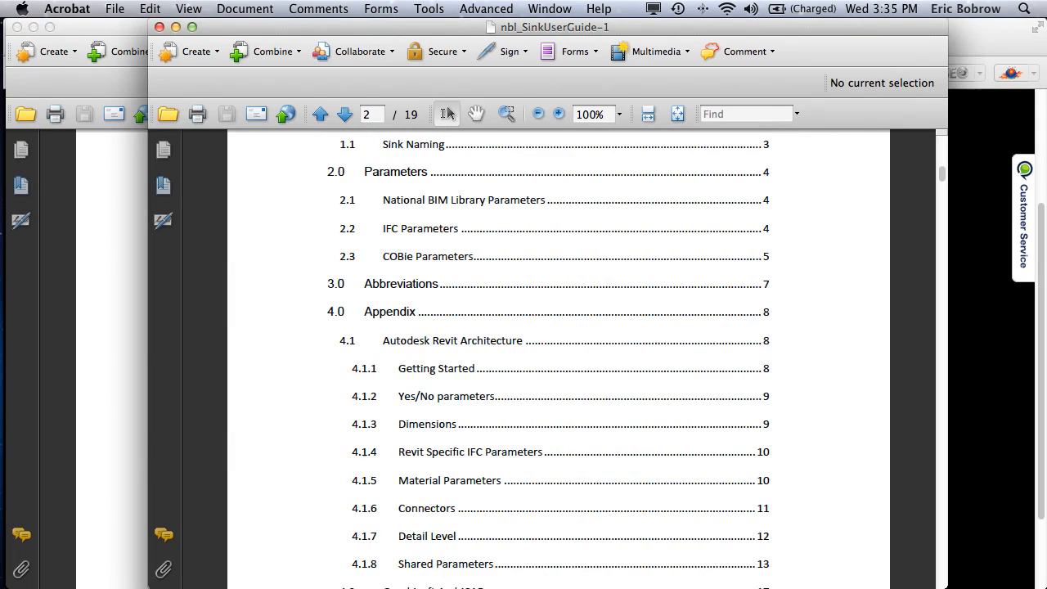
scroll(548, 355, down, 3)
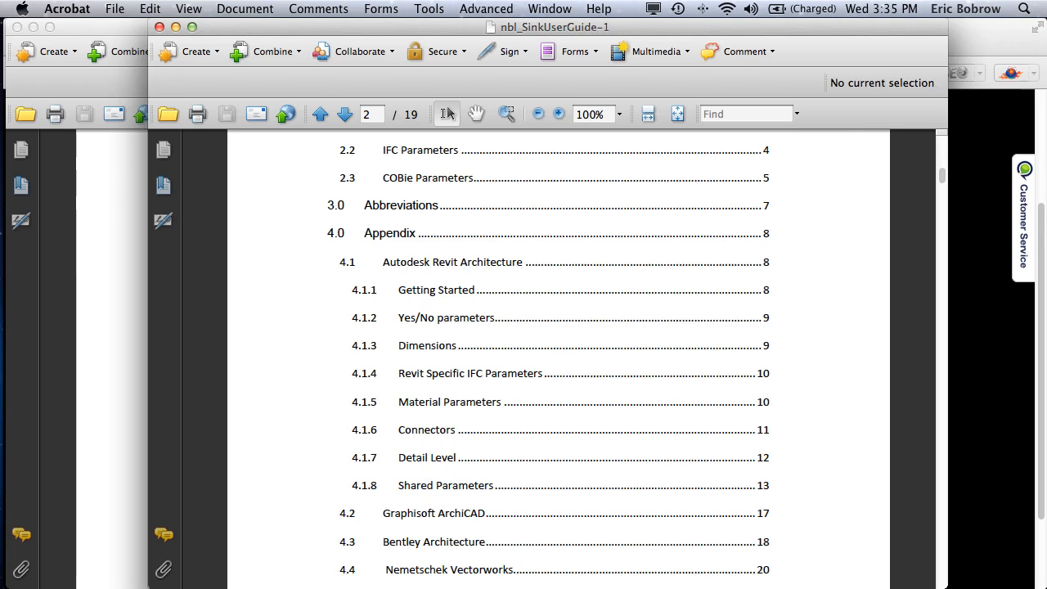
scroll(548, 356, down, 4)
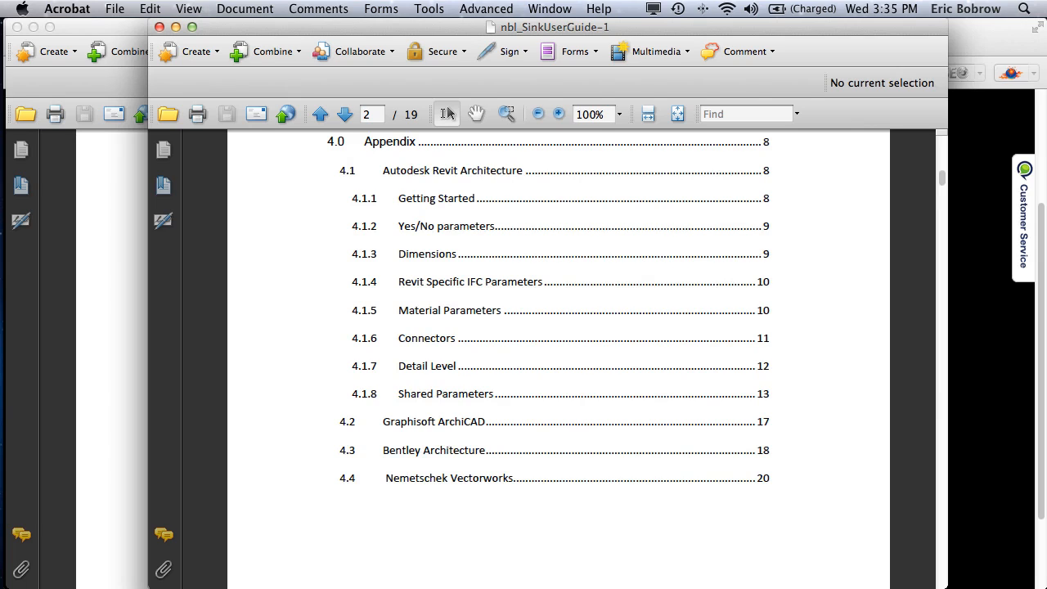
Return to Firefox and download the Cleaner's sink in IFC format, saving the file nbl_Sink_Cleaners_IFC.zip.
key(super+Tab)
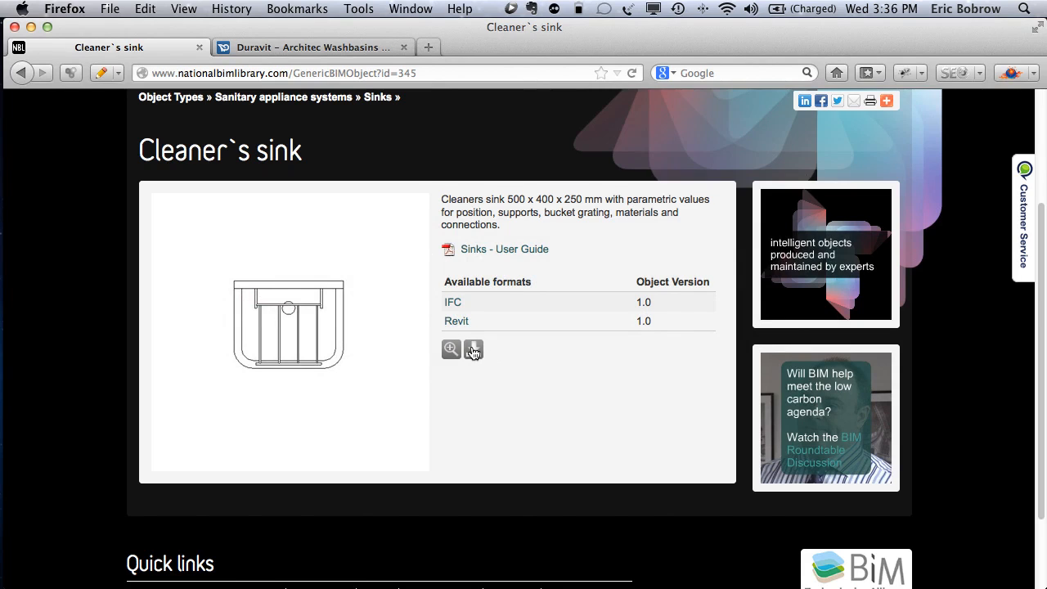
click(473, 350)
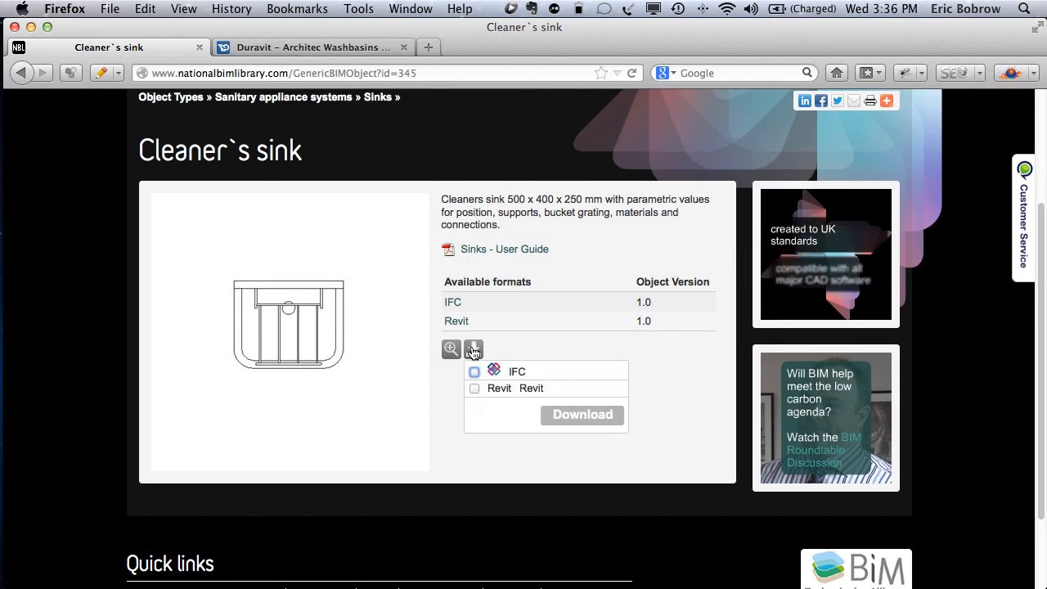
click(474, 372)
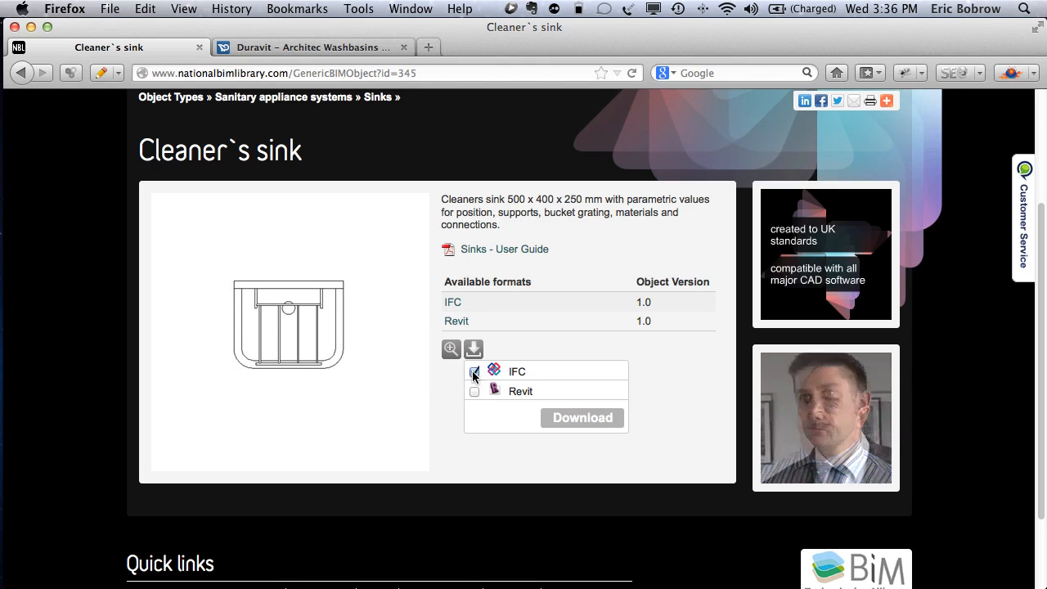
click(579, 419)
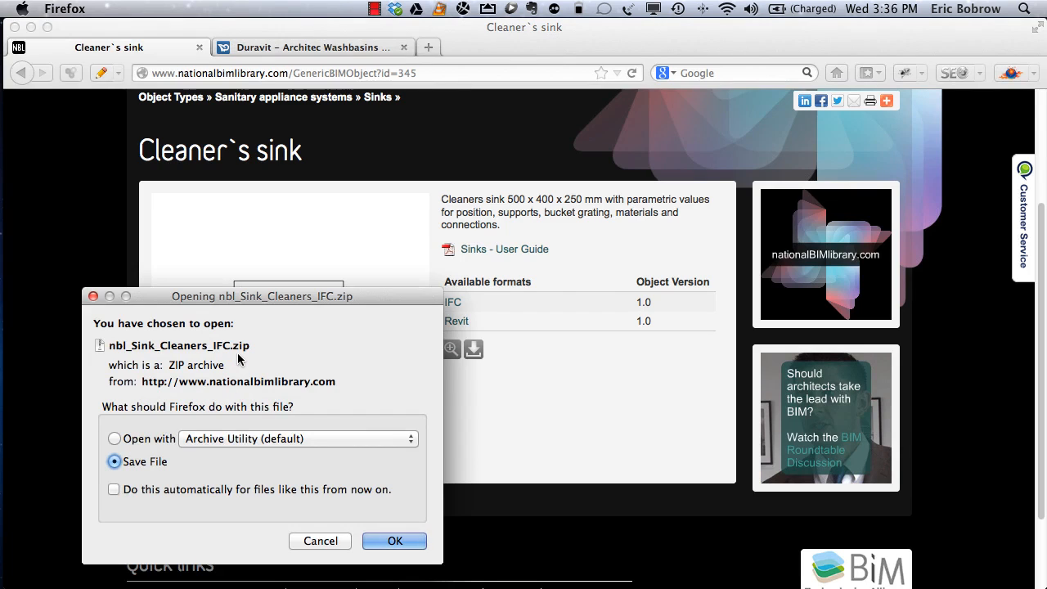
click(396, 543)
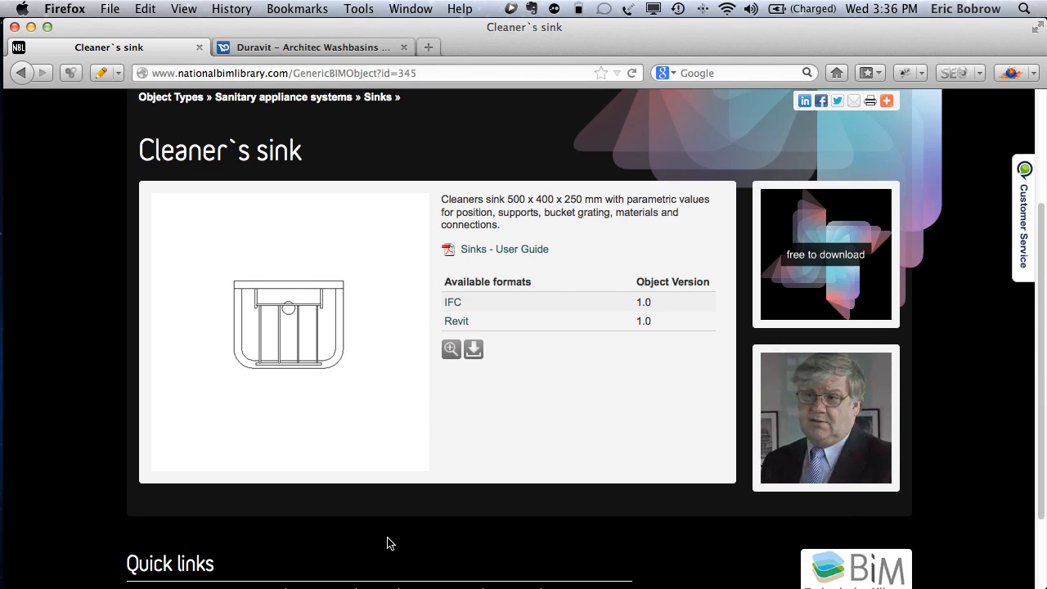
Switch to ArchiCAD with the untitled project's 1st floor plan.
key(super+Tab)
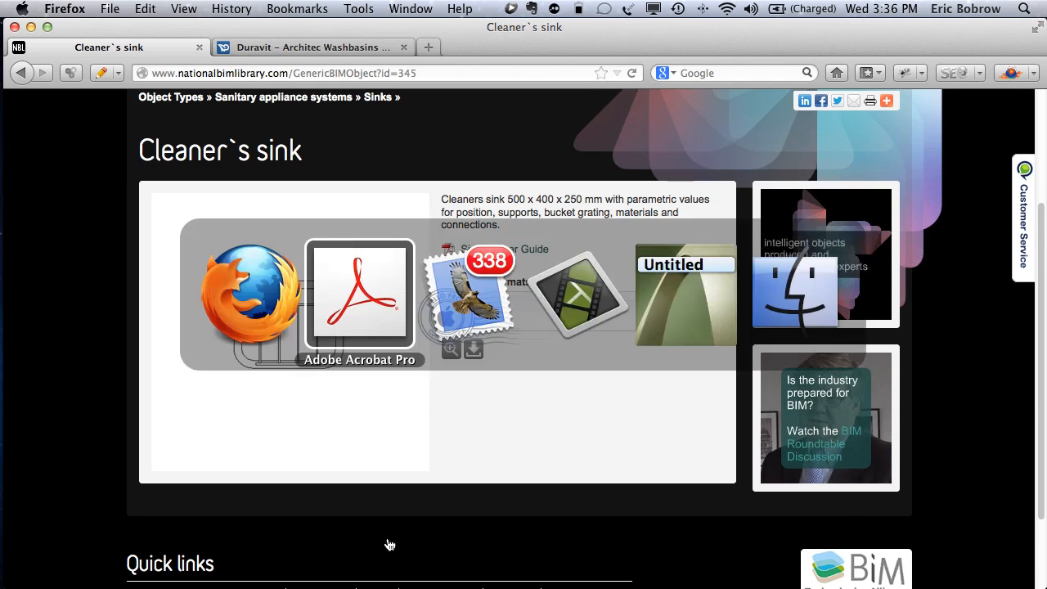
key(super+Tab)
key(super+Tab)
key(super+Tab)
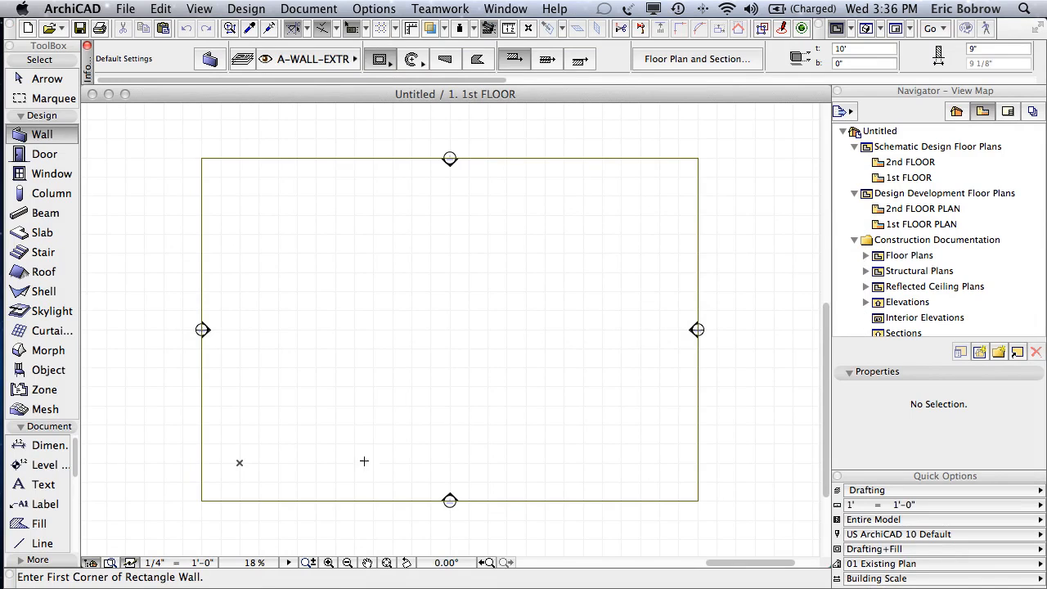
Merge nbl_Sink_Cleaners.ifc from the nbl_Sink_Cleaners_IFC folder in Downloads into the project, using the General Translator.
click(126, 9)
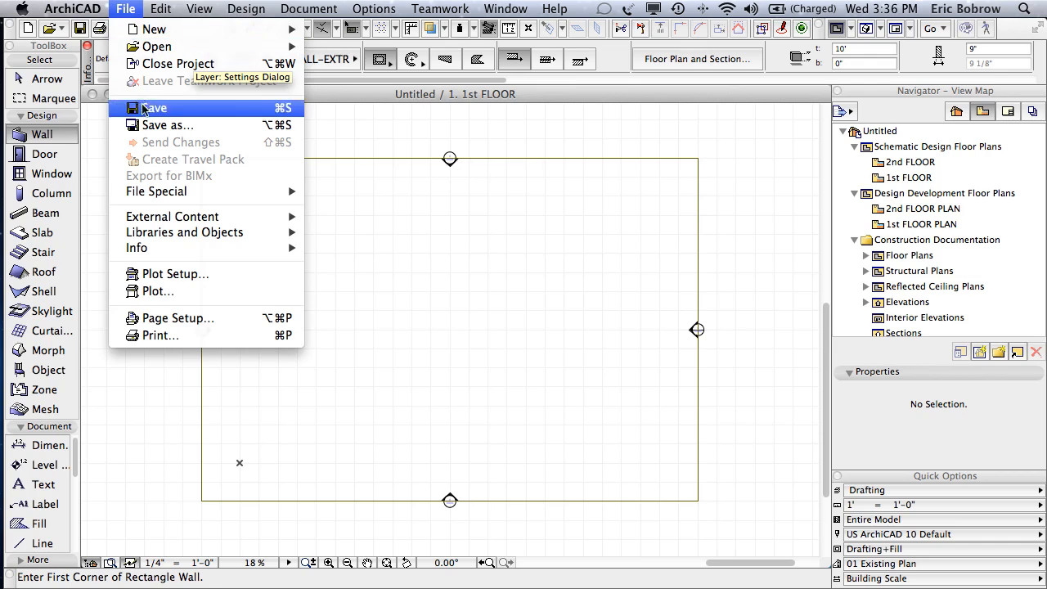
mouse_move(157, 193)
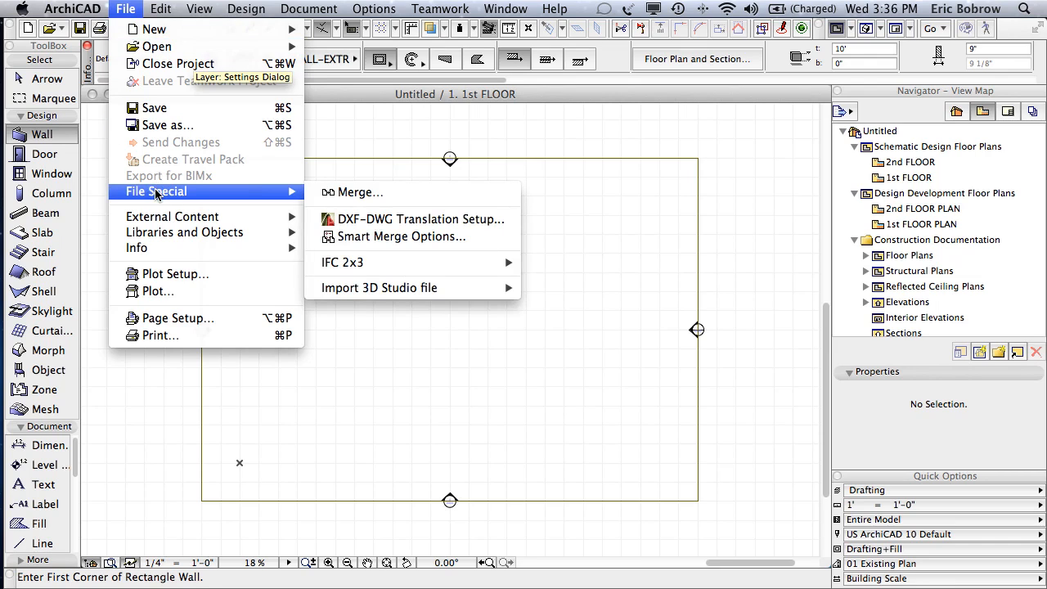
click(361, 195)
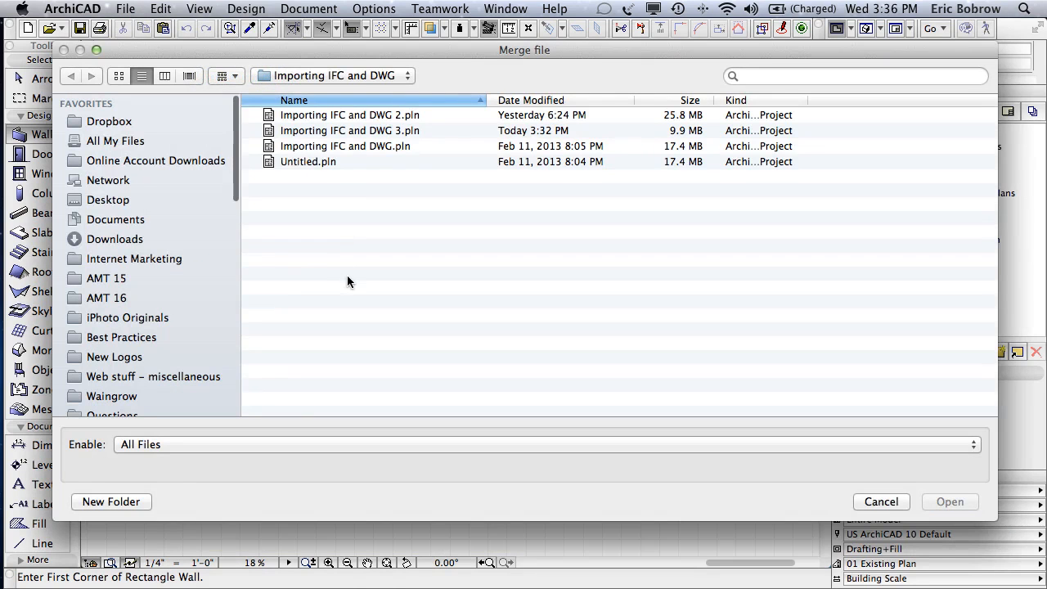
click(113, 238)
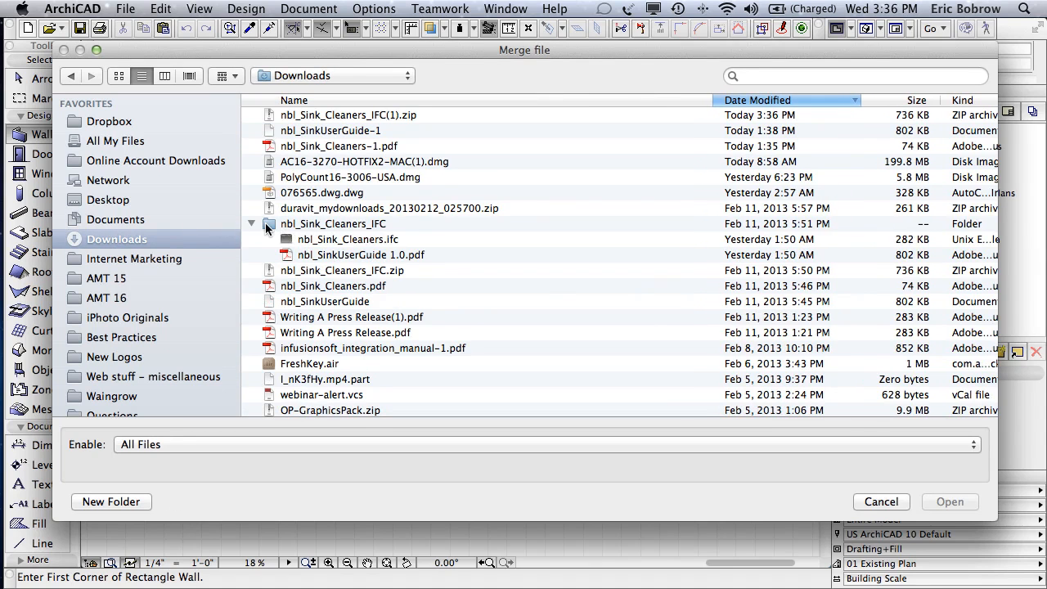
click(265, 223)
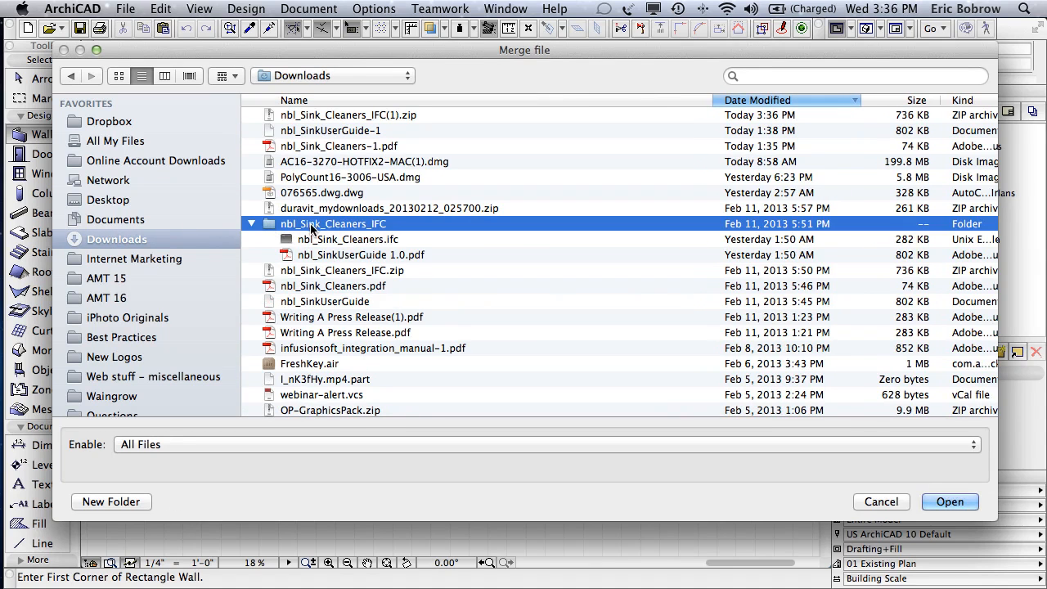
click(328, 270)
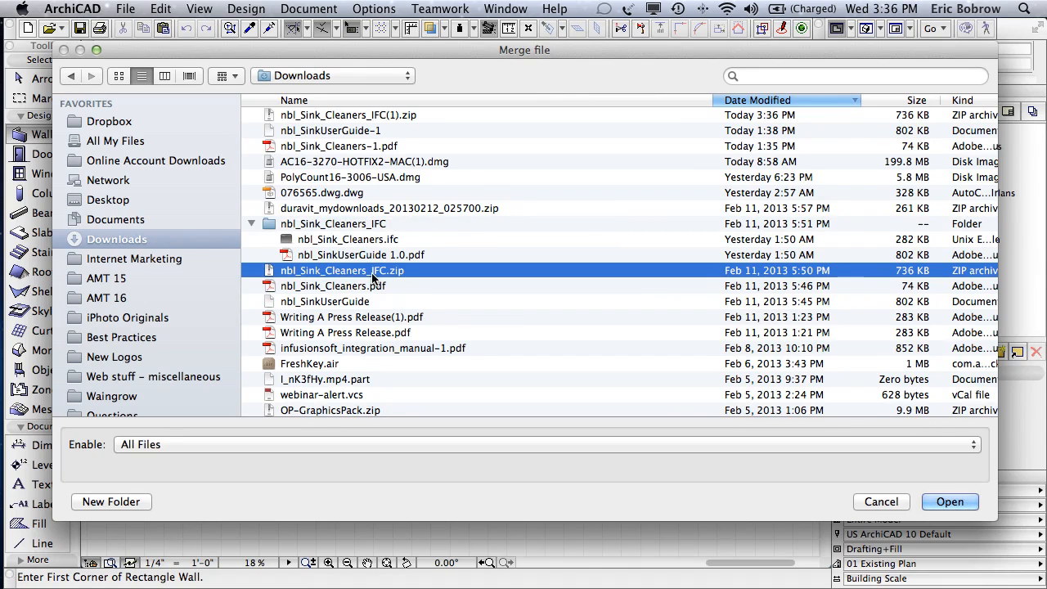
click(339, 228)
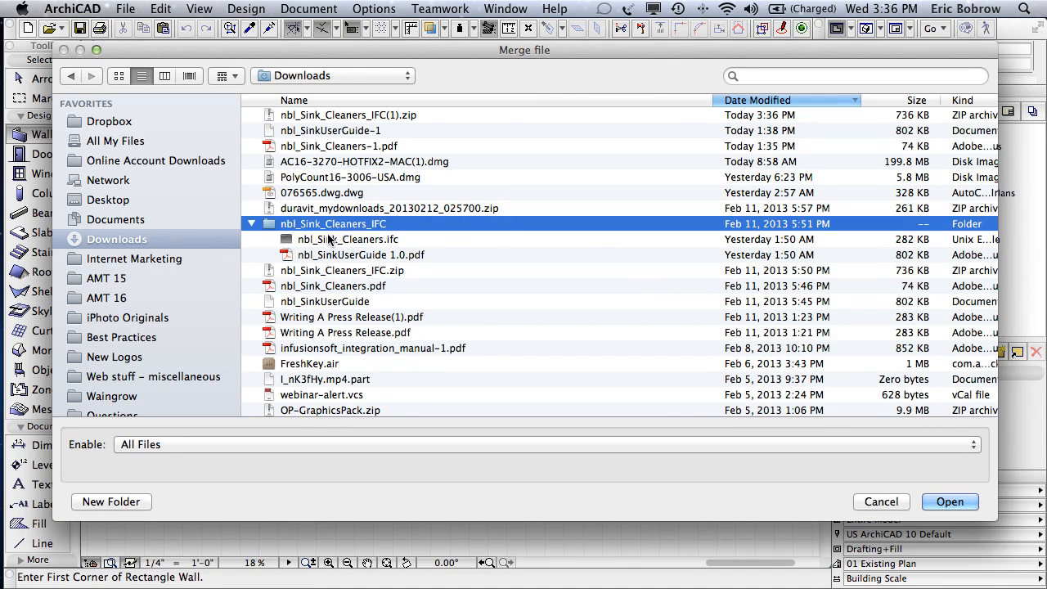
click(334, 239)
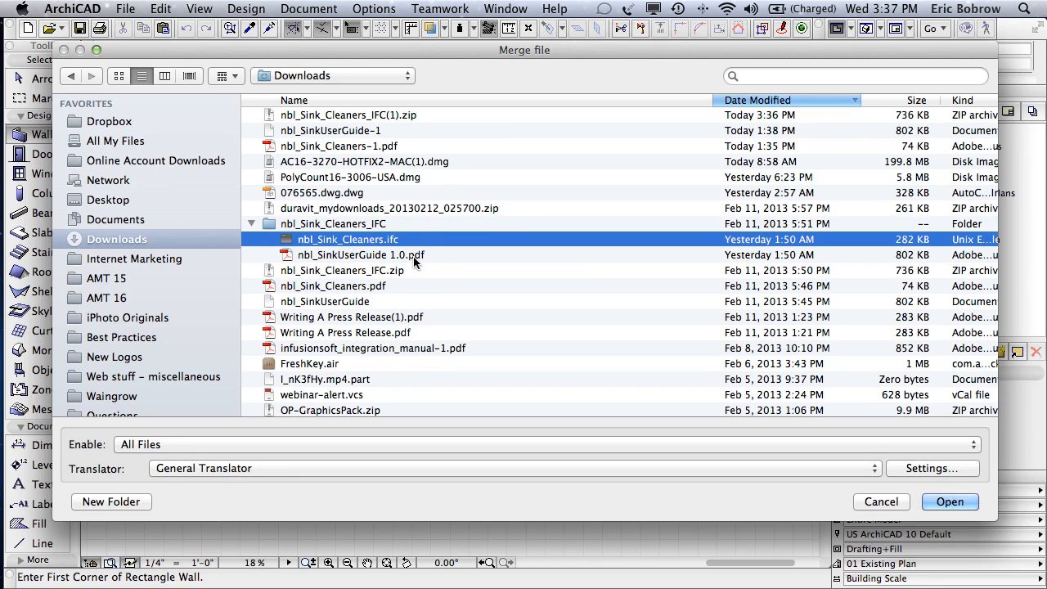
click(956, 500)
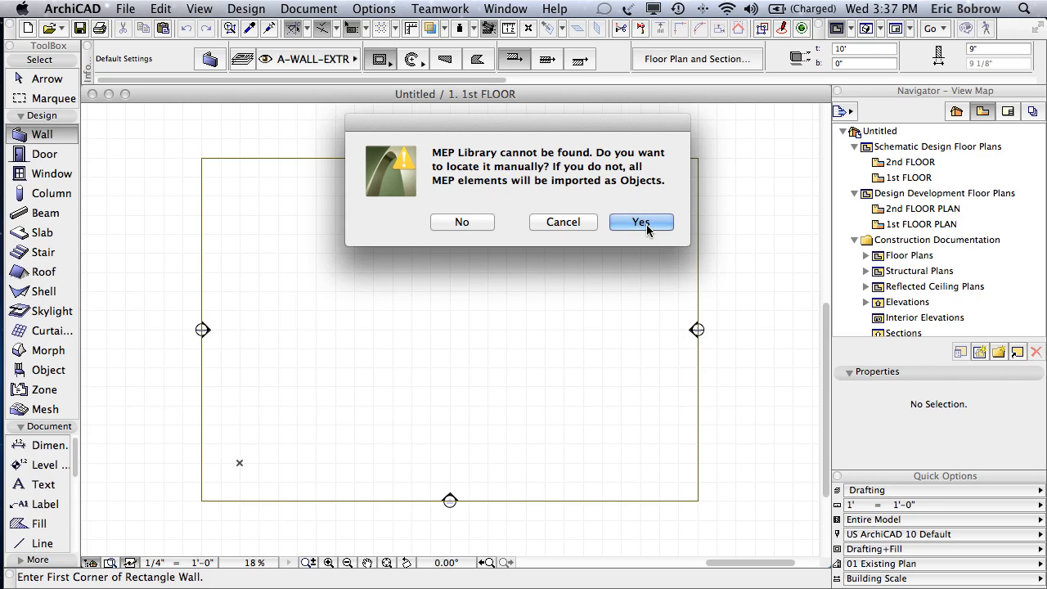
Decline locating the MEP Library manually and accept matching the merged story to the 1st FLOOR with a 0" elevation offset.
click(461, 223)
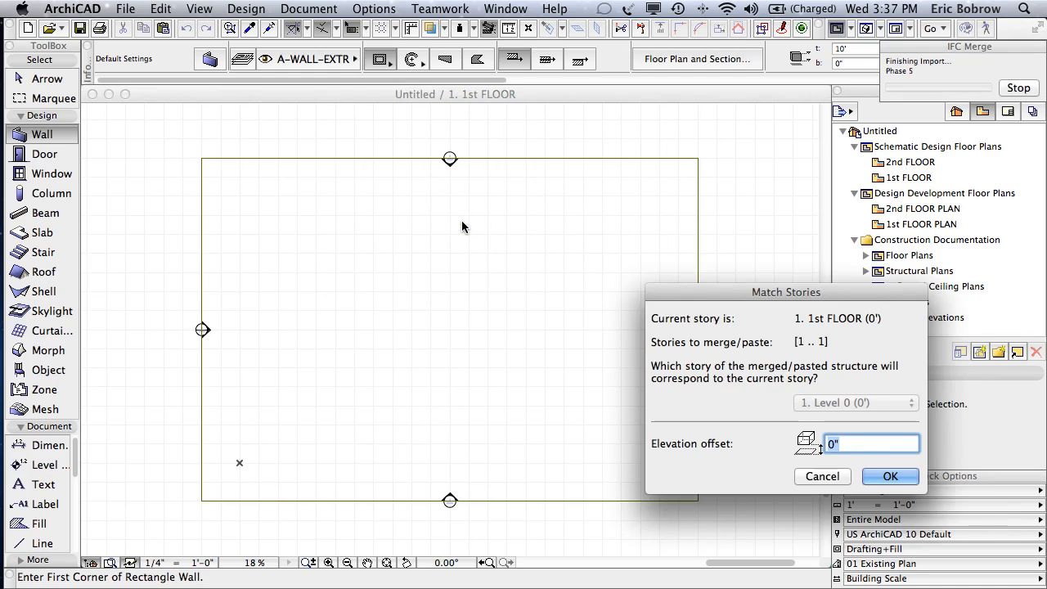
drag(705, 301, 601, 184)
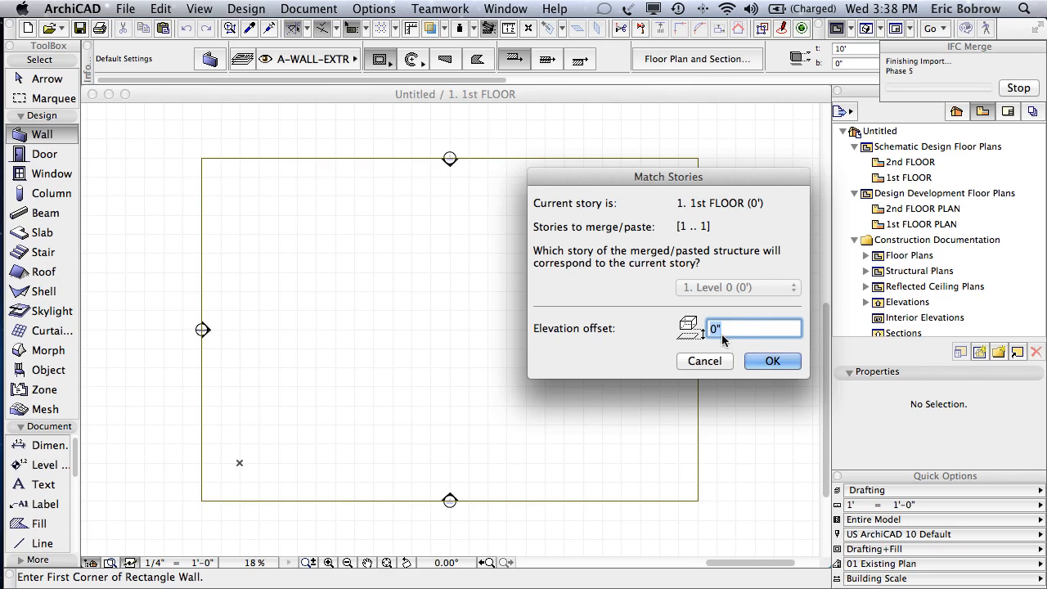
click(769, 361)
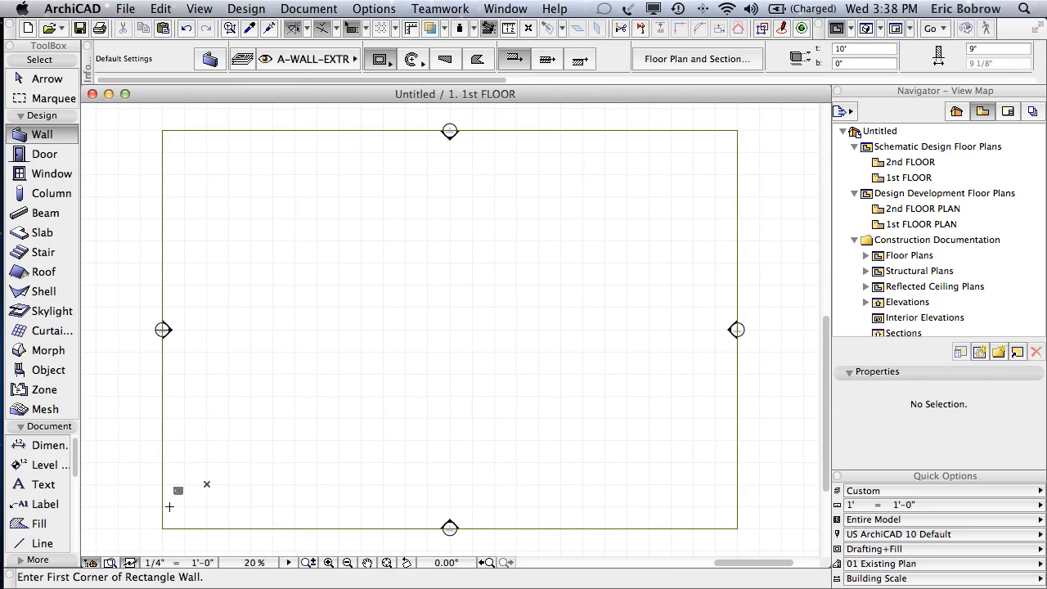
Select the merged sink near the lower-left corner of the 1st floor plan and check its layer in the layer list.
scroll(169, 501, up, 10)
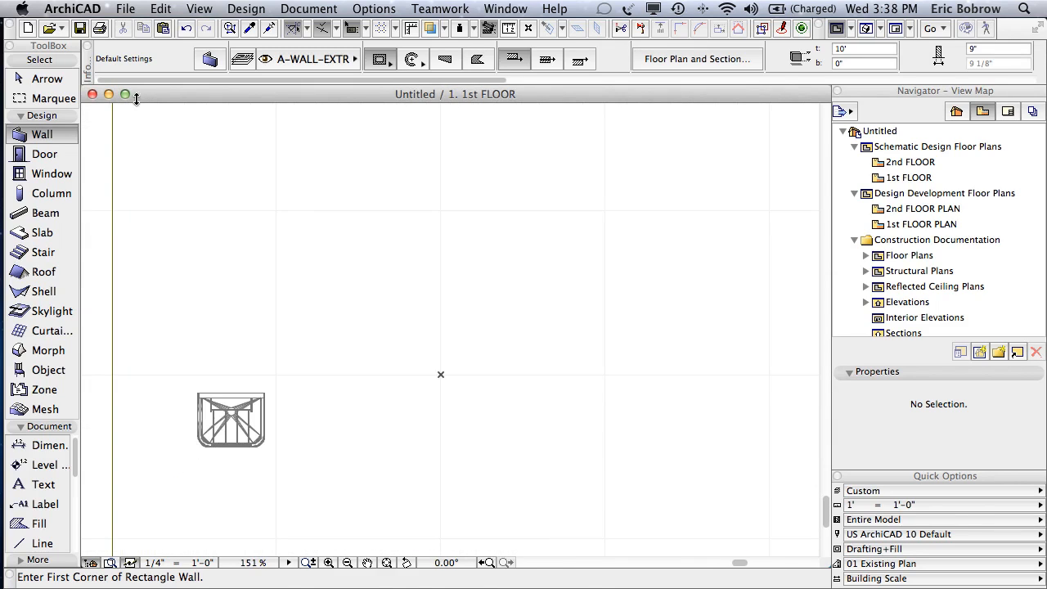
click(56, 75)
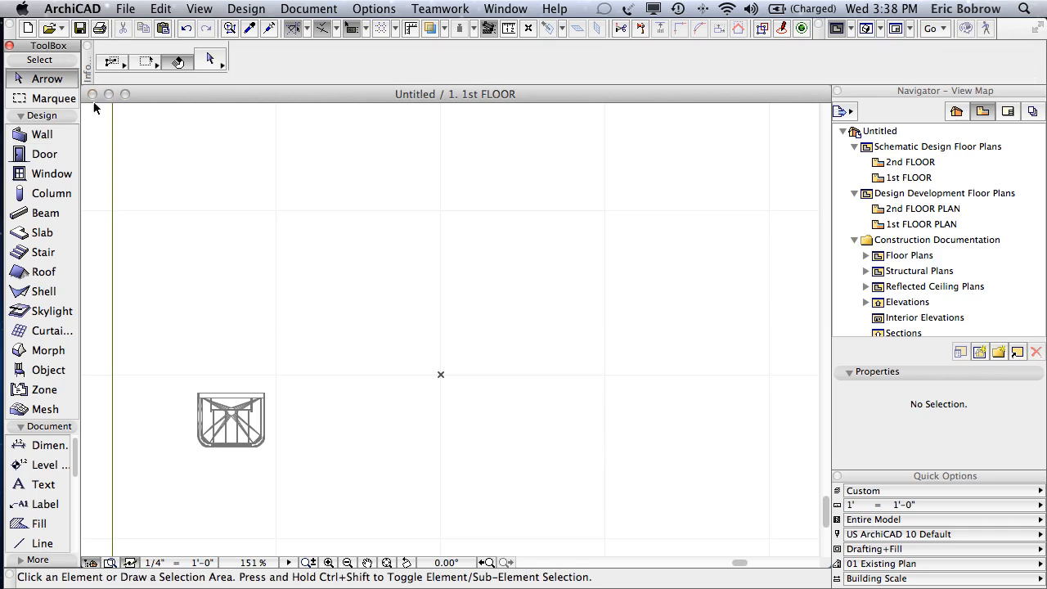
click(270, 396)
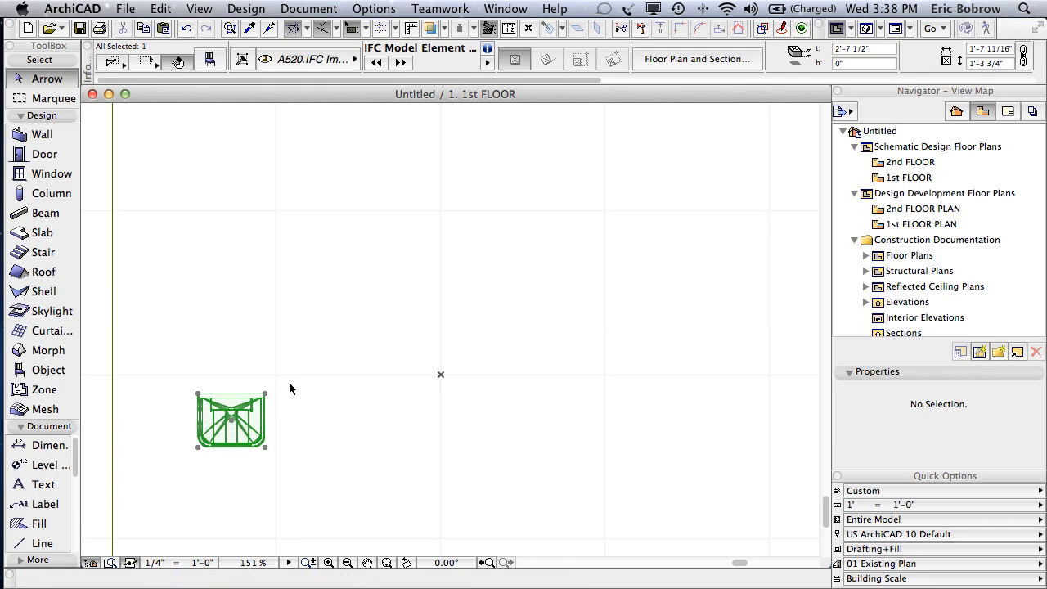
click(312, 60)
scroll(513, 436, down, 4)
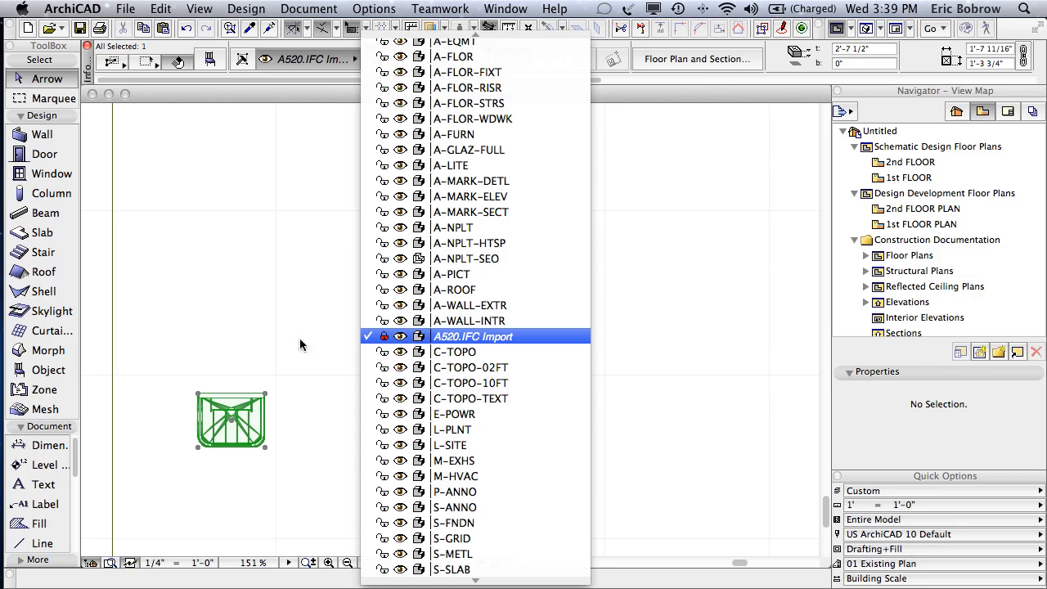
click(262, 403)
Unlock the sink's A520.IFC Import layer and deselect the sink.
mouse_move(264, 400)
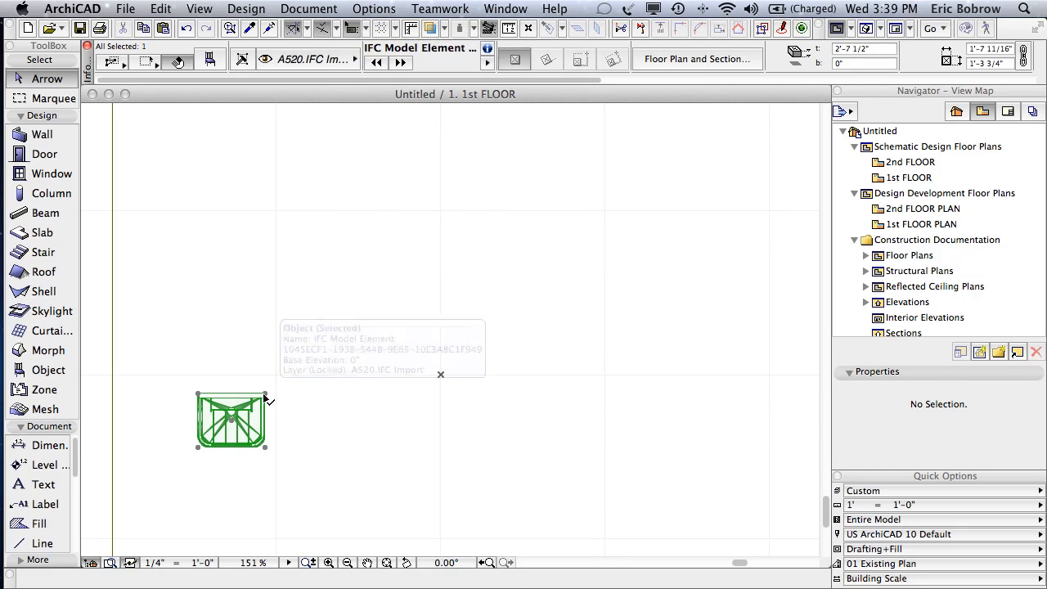
right_click(265, 398)
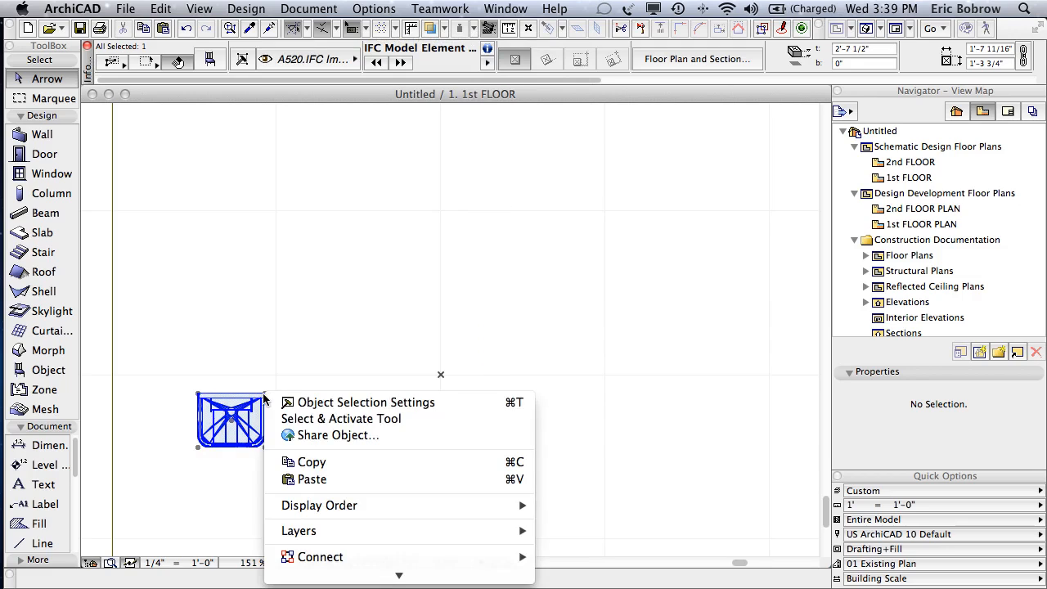
mouse_move(486, 532)
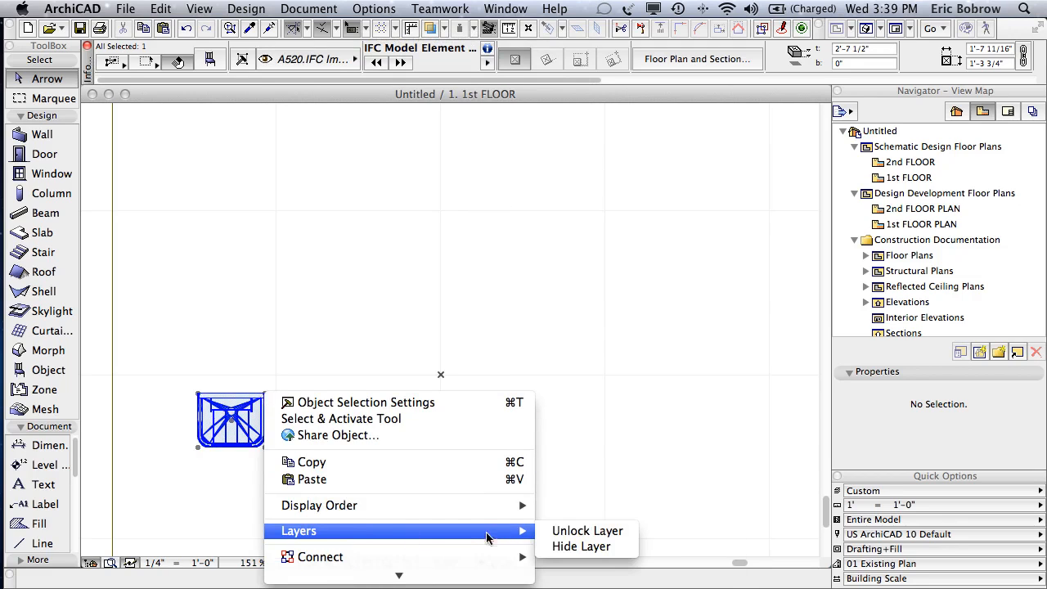
click(571, 533)
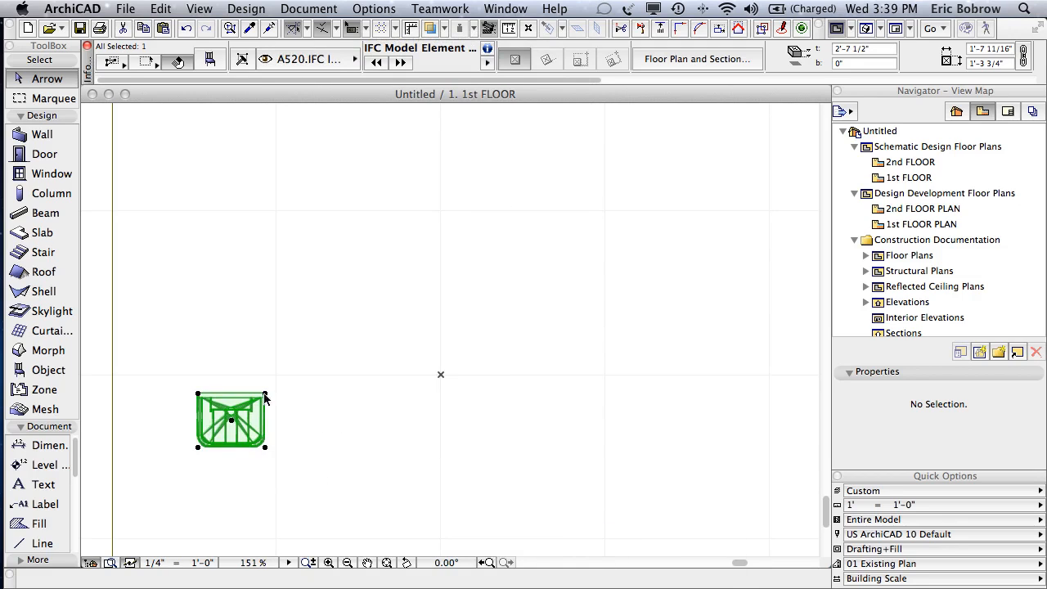
click(290, 401)
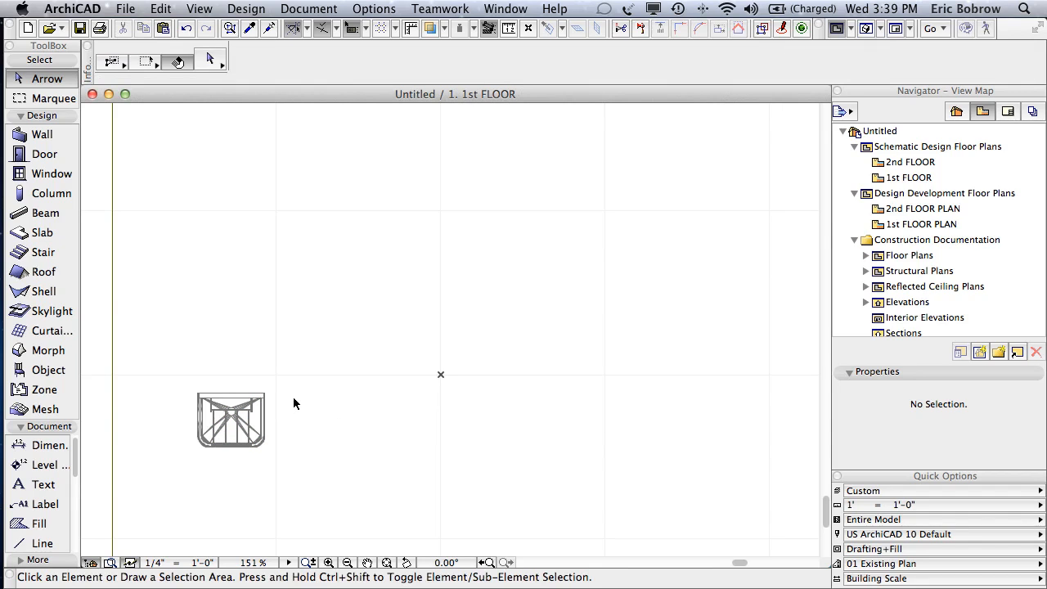
Show the model in 3D, examine the sink from above at close range, and select it.
key(F3)
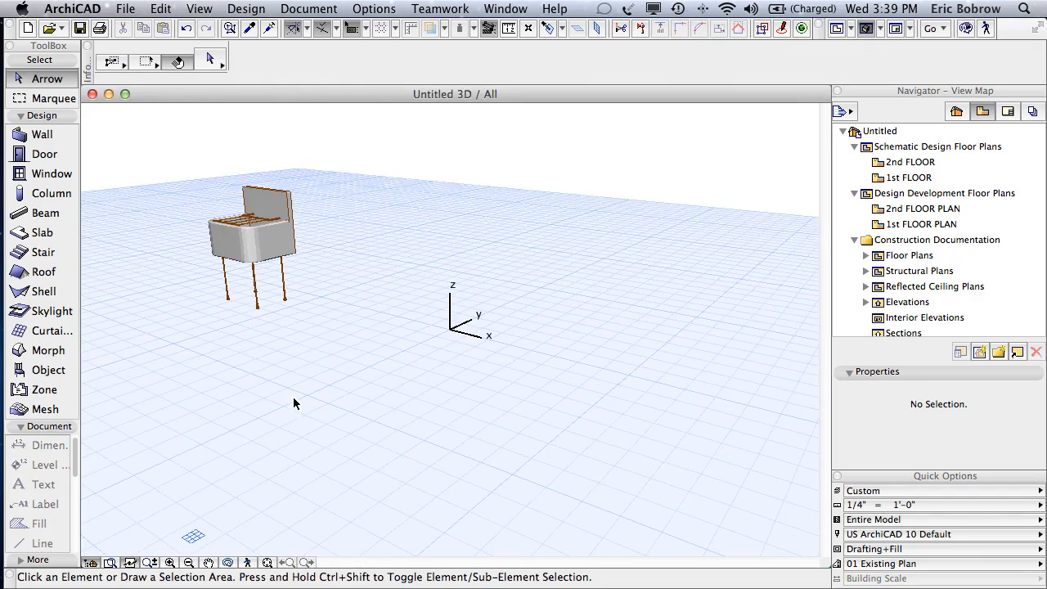
shift+middle_drag(233, 233, 332, 302)
scroll(274, 274, up, 5)
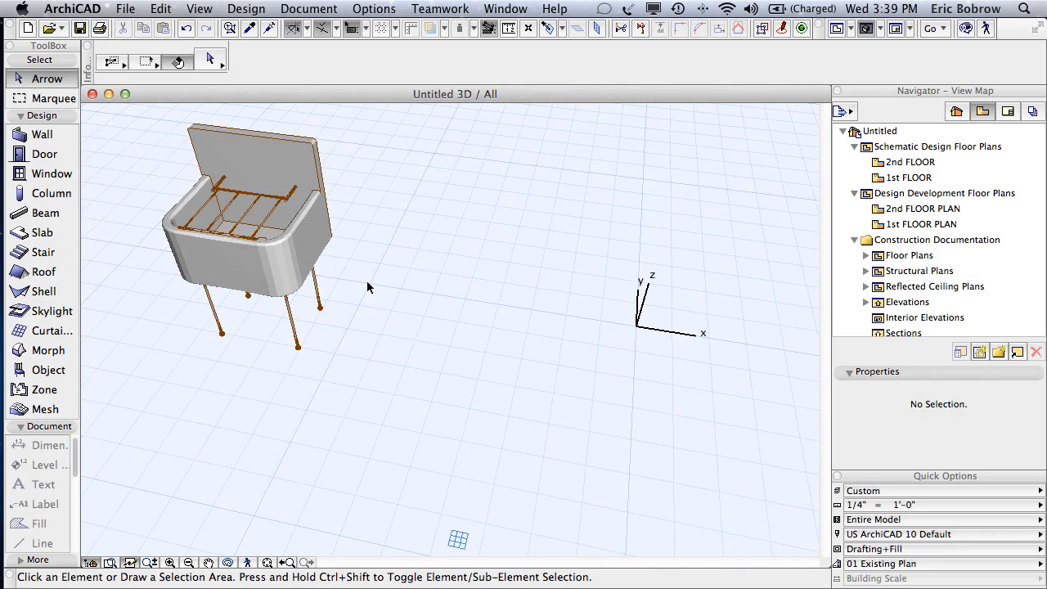
click(303, 260)
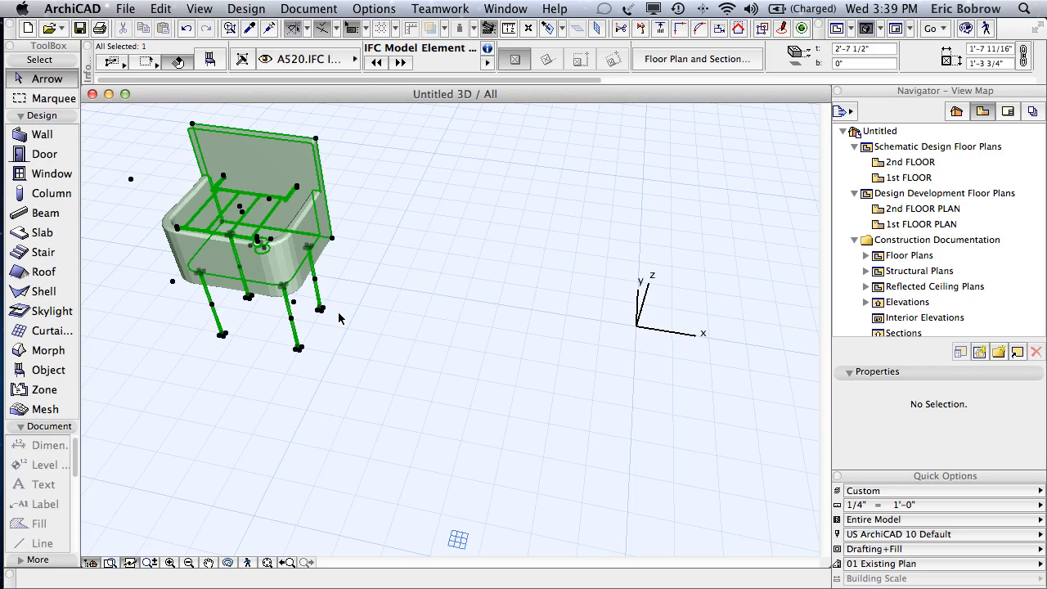
Return to the 1st floor plan and examine the sink's 2D linework up close, both selected and deselected.
key(F2)
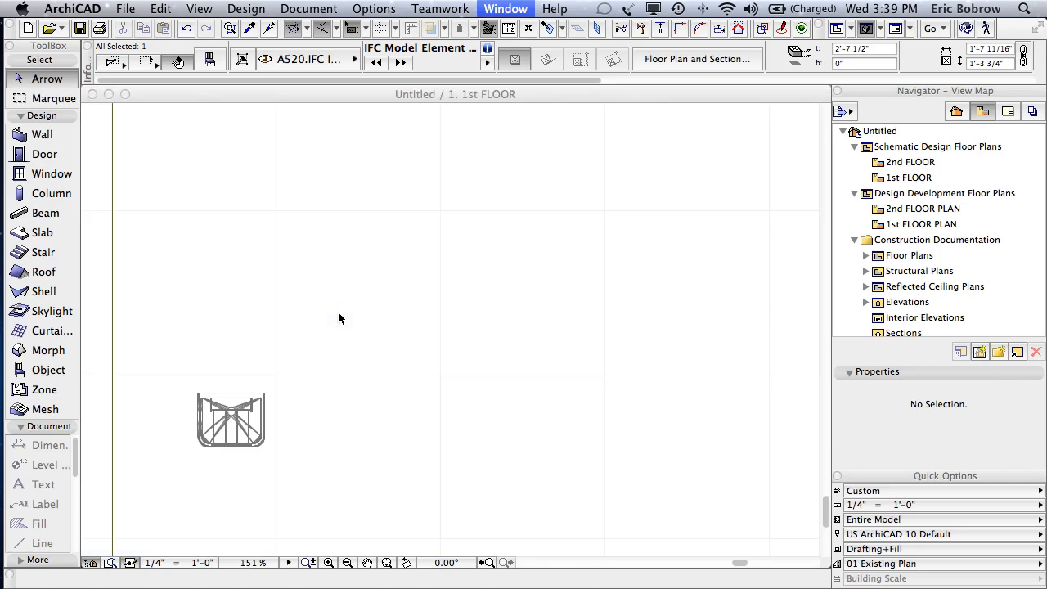
click(265, 401)
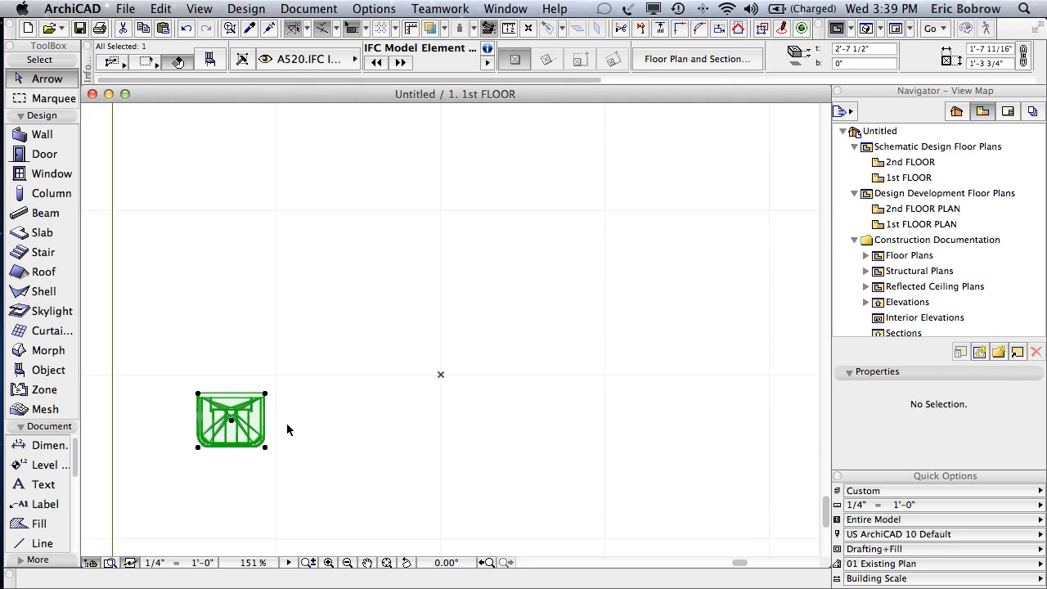
scroll(221, 422, up, 2)
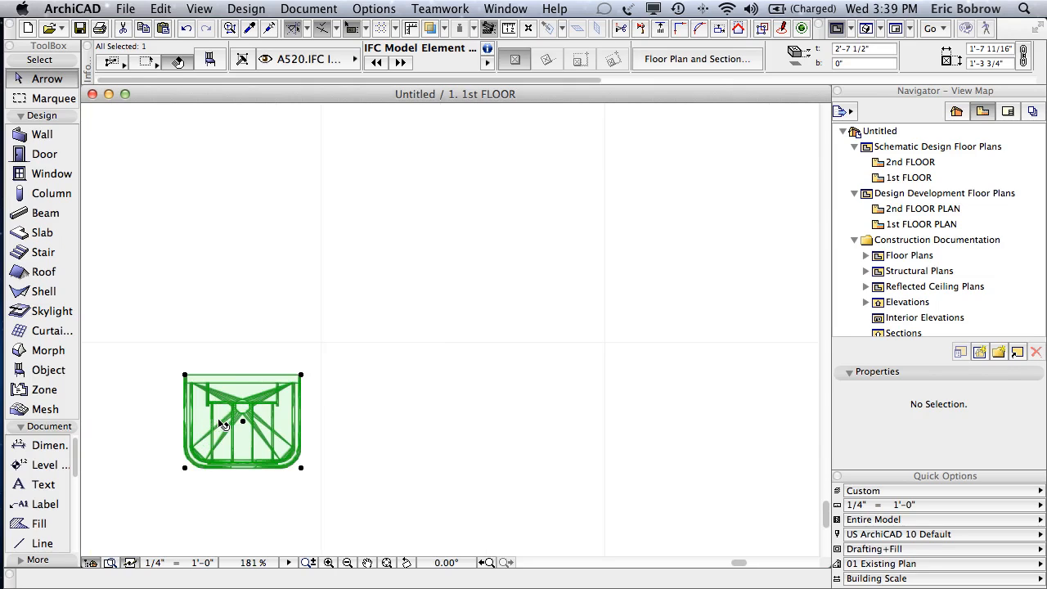
scroll(362, 422, up, 5)
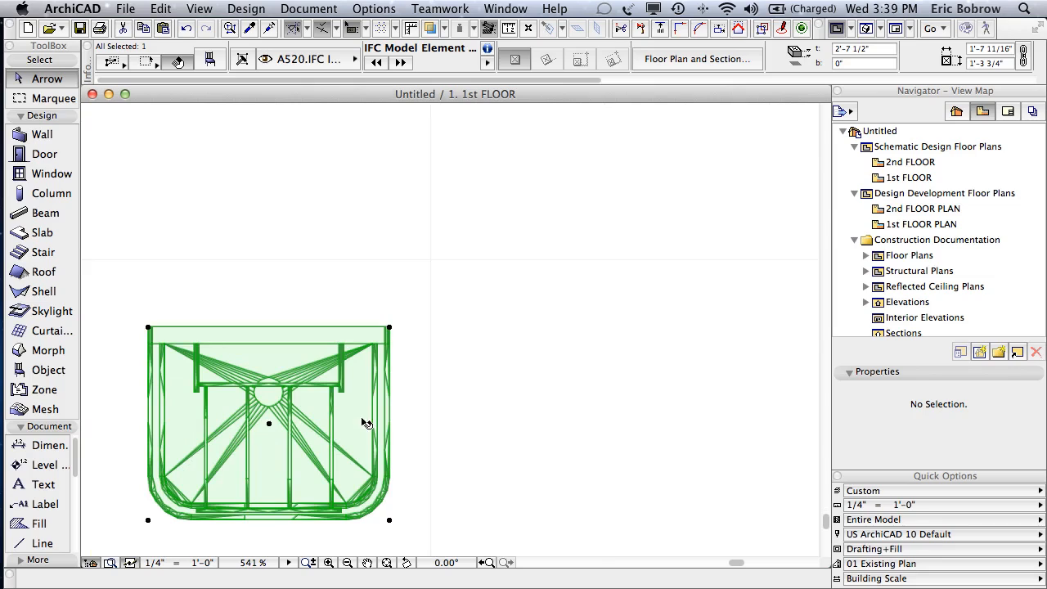
click(406, 418)
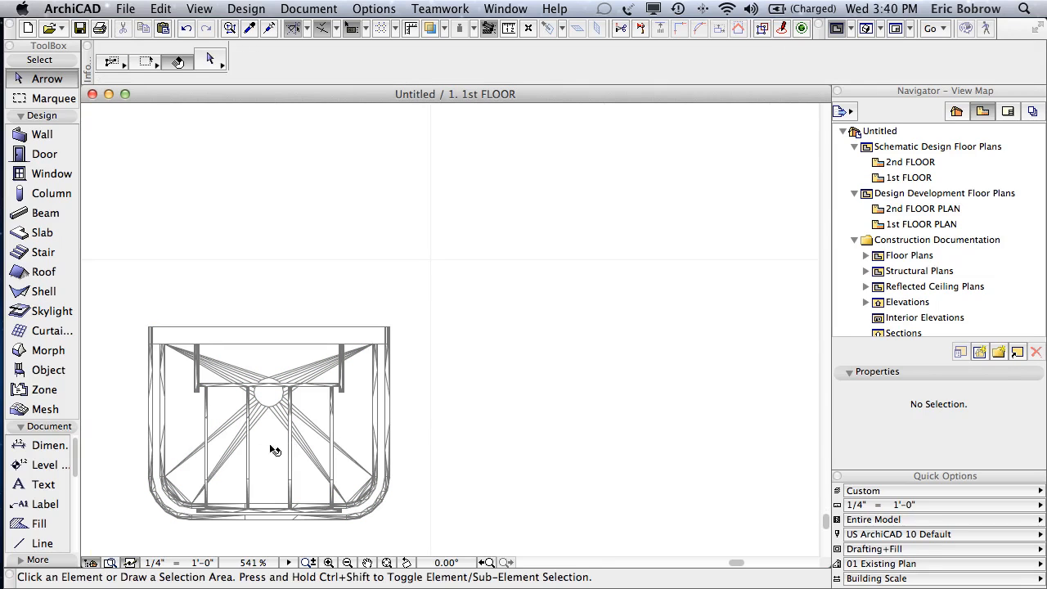
mouse_move(269, 452)
scroll(409, 504, down, 3)
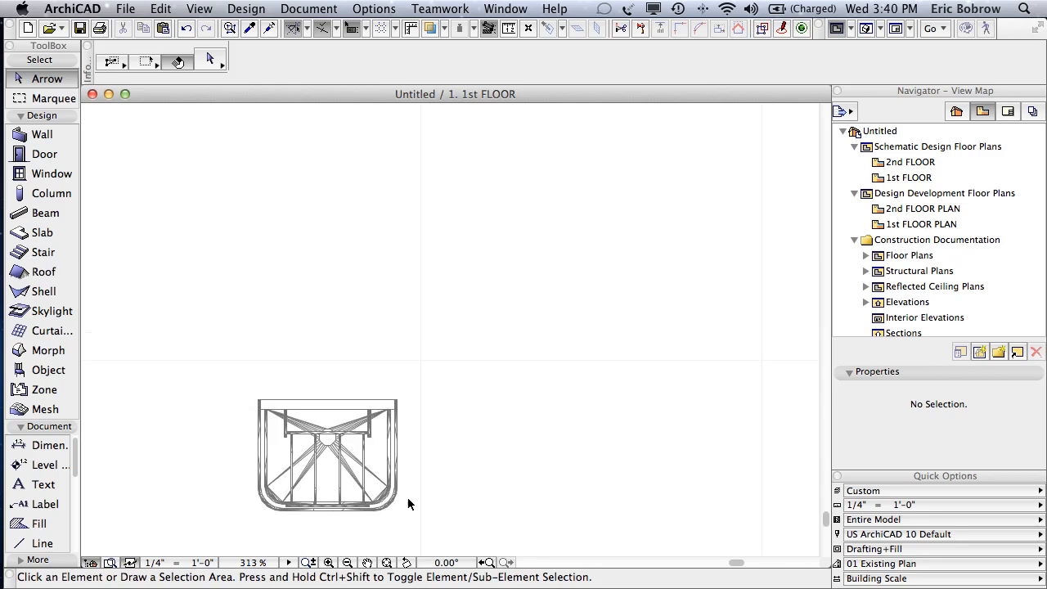
Try moving the sink horizontally to the right by its upper-right corner, and undo the move.
mouse_move(408, 499)
middle_down()
mouse_move(374, 423)
mouse_move(320, 387)
middle_up()
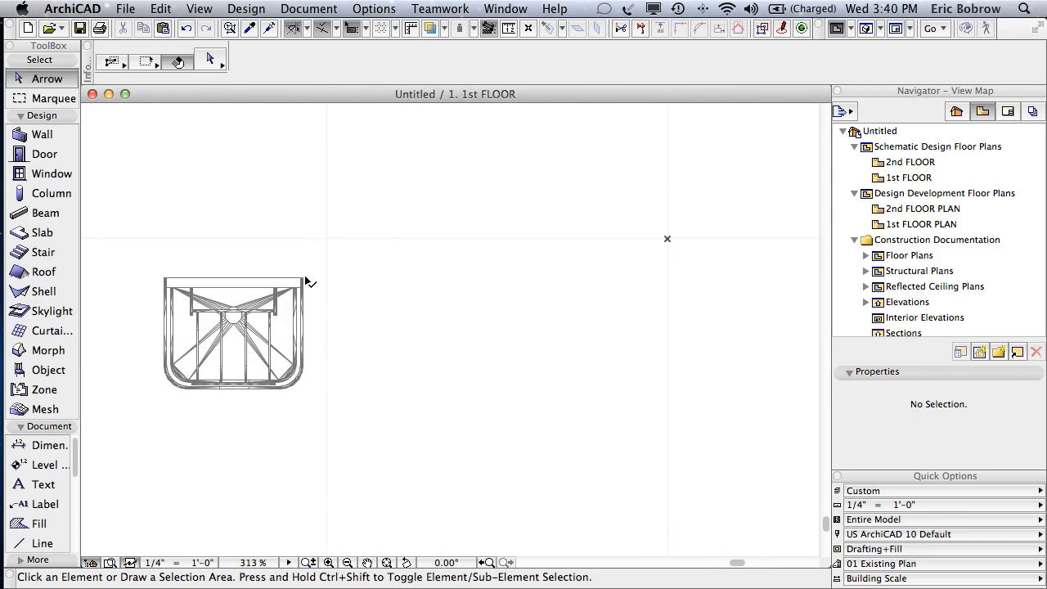
drag(305, 280, 503, 282)
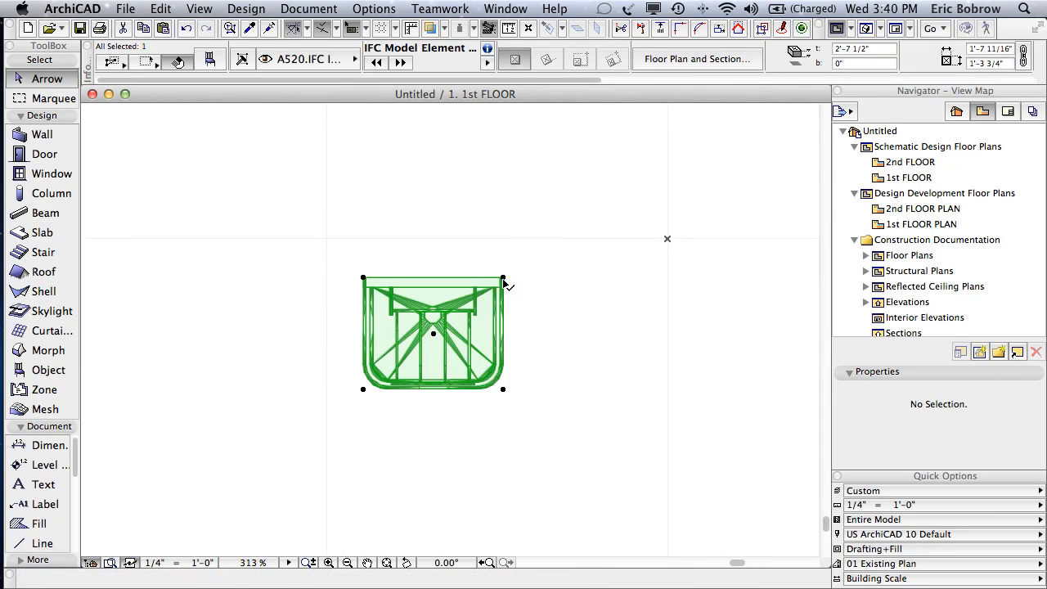
key(super+z)
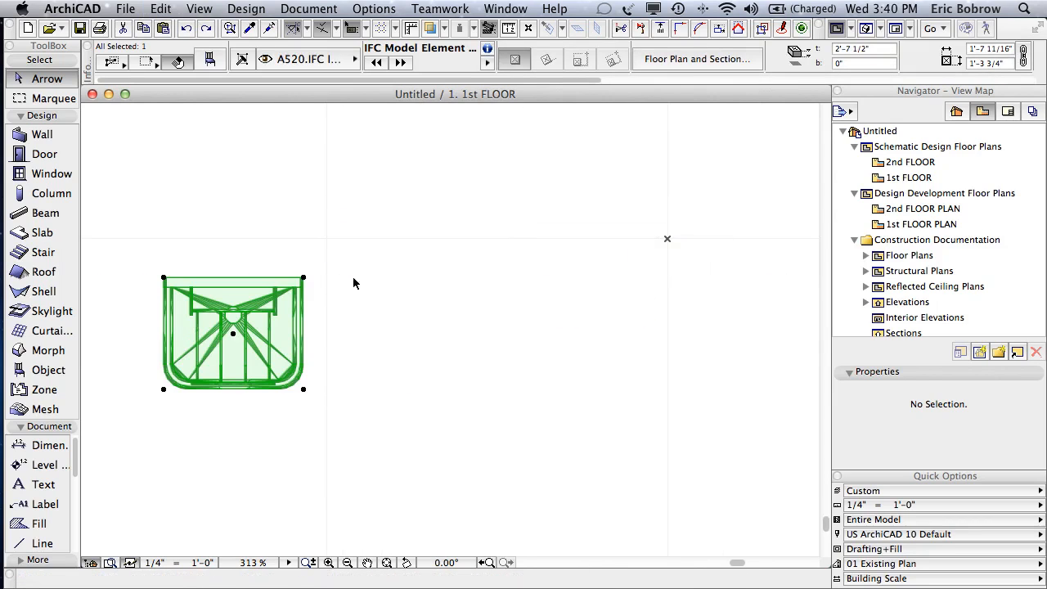
Copy the sink horizontally about 2'-2 3/4" to the right of the original, using its upper-right corner, and deselect the copy.
key(super+d)
click(304, 279)
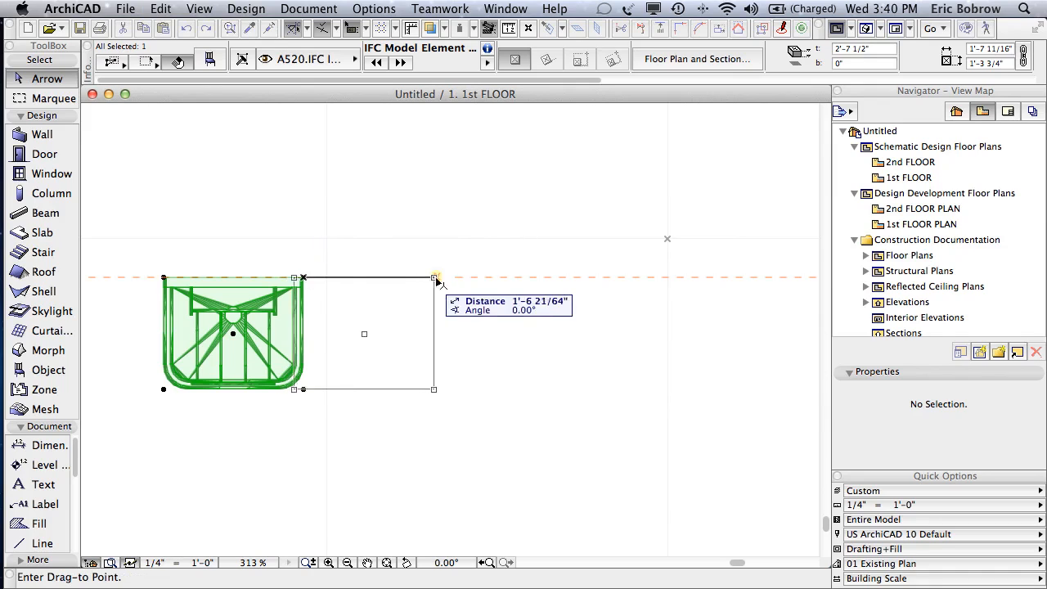
key(alt)
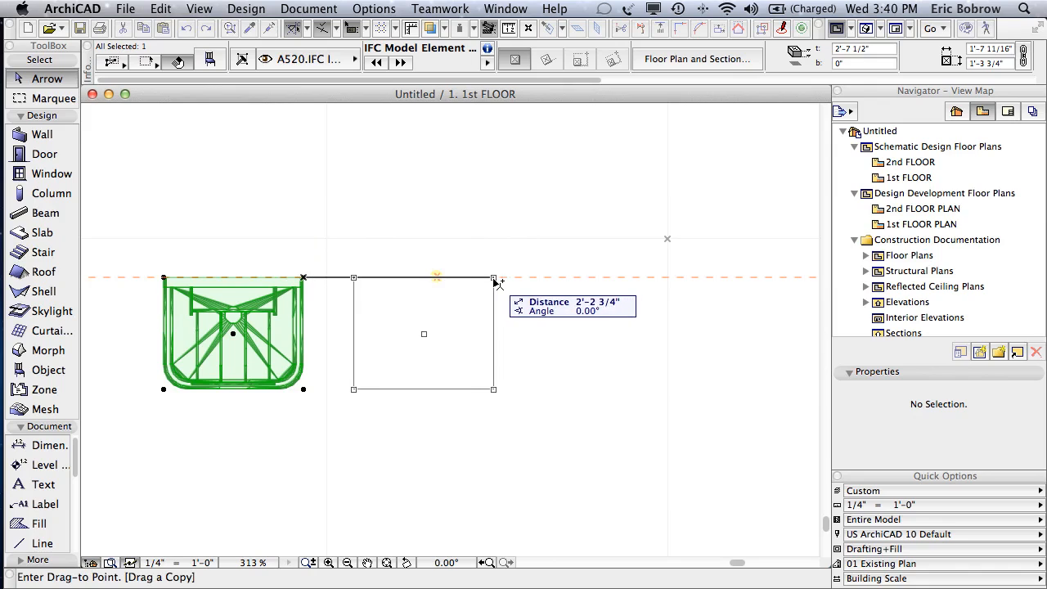
click(495, 279)
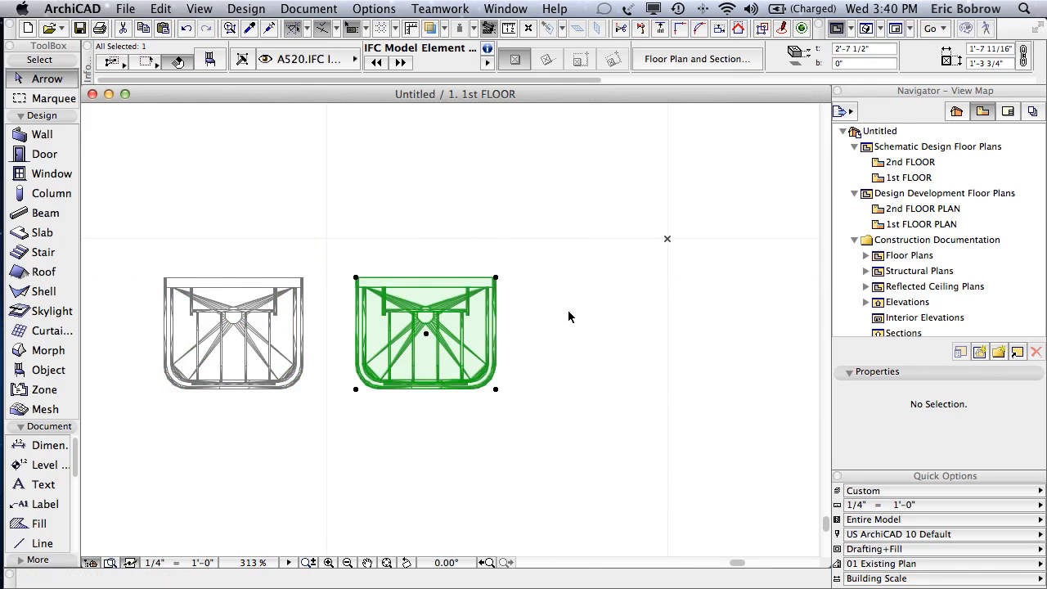
click(533, 315)
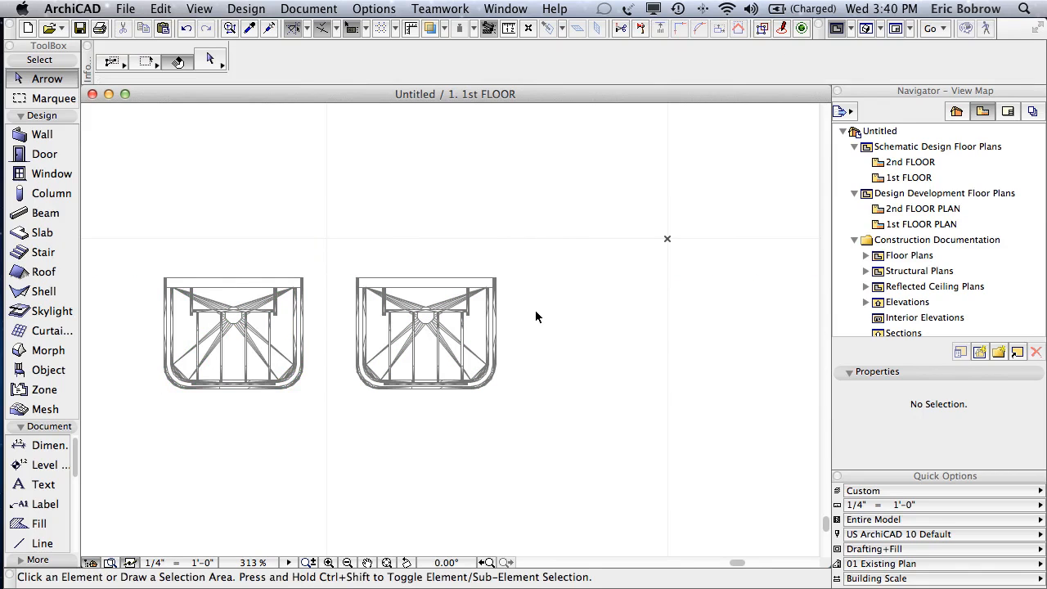
Convert the copied sink into morphs, accepting deletion of the original element.
click(496, 282)
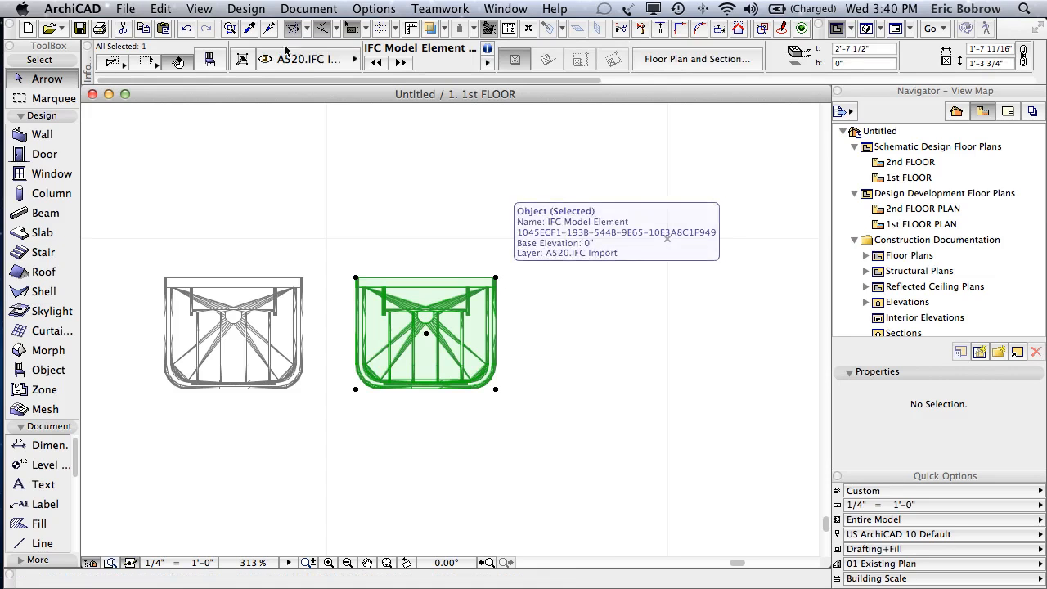
click(257, 10)
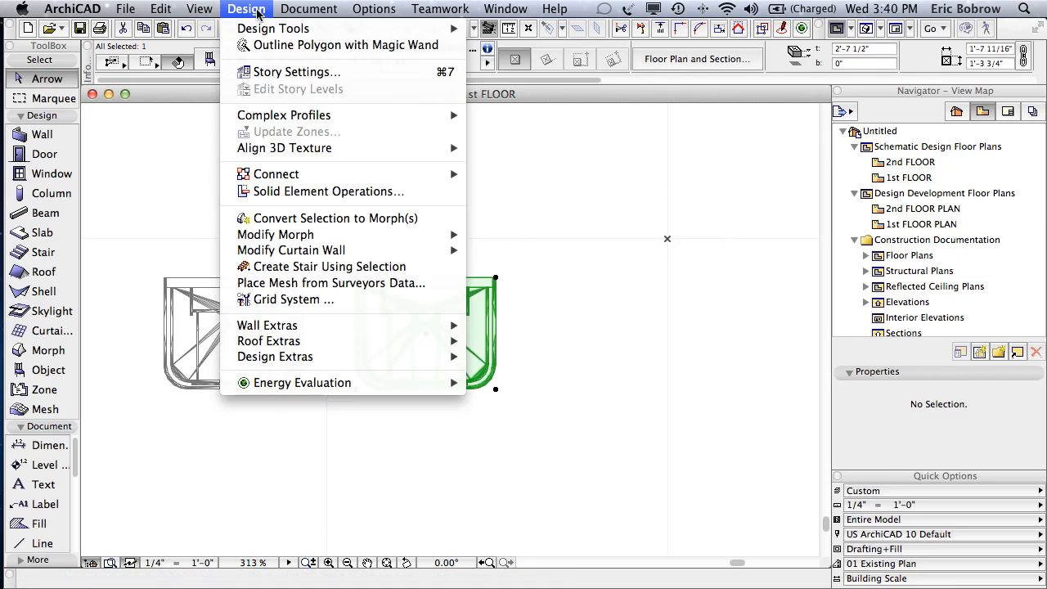
click(337, 219)
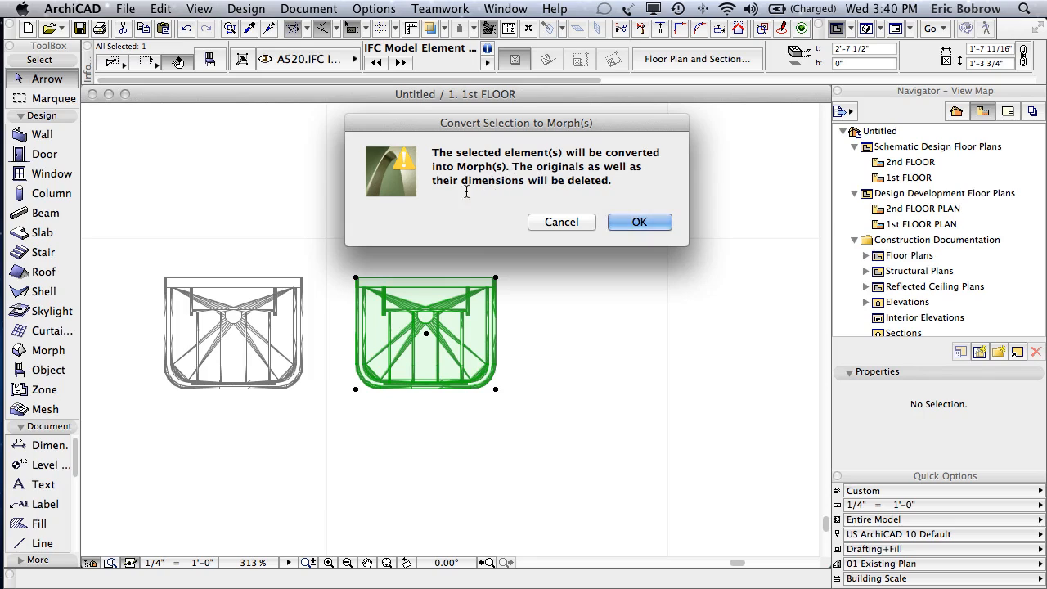
click(639, 222)
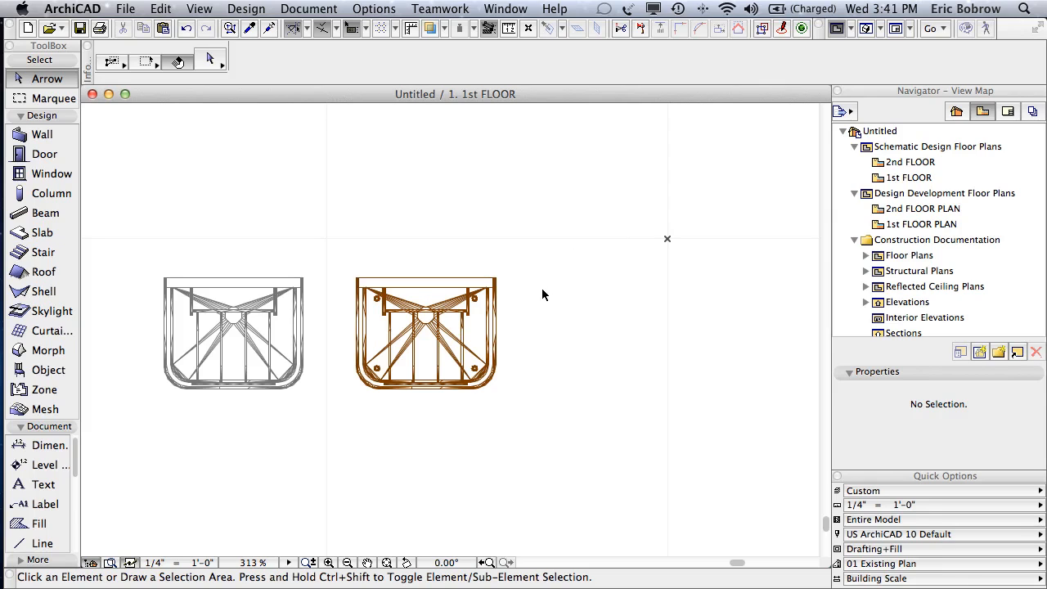
Examine the converted sink in 3D, selecting its basin alone and all its parts together, and return to the floor plan.
key(F3)
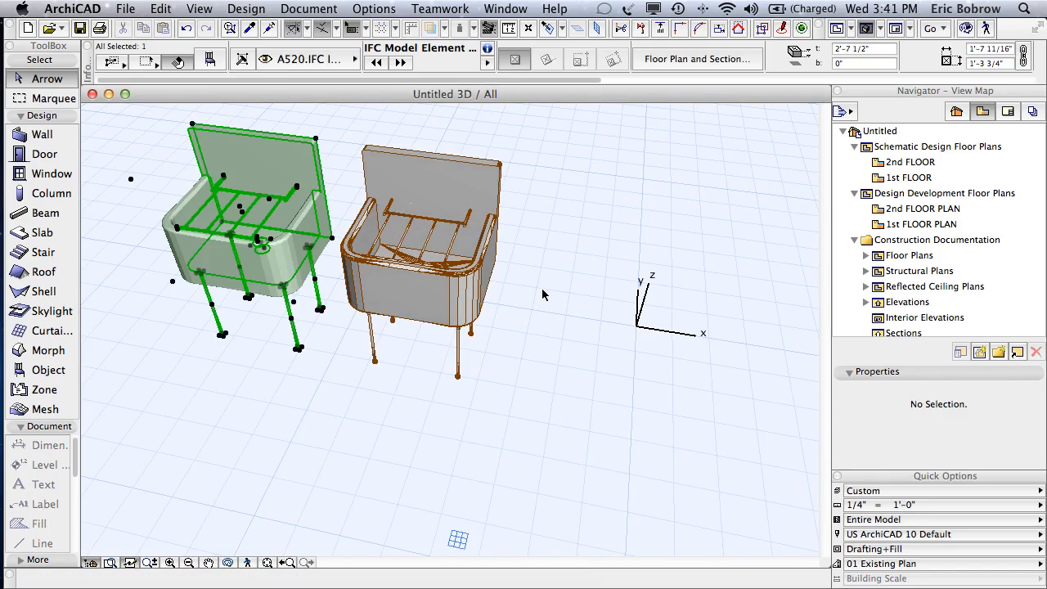
click(543, 291)
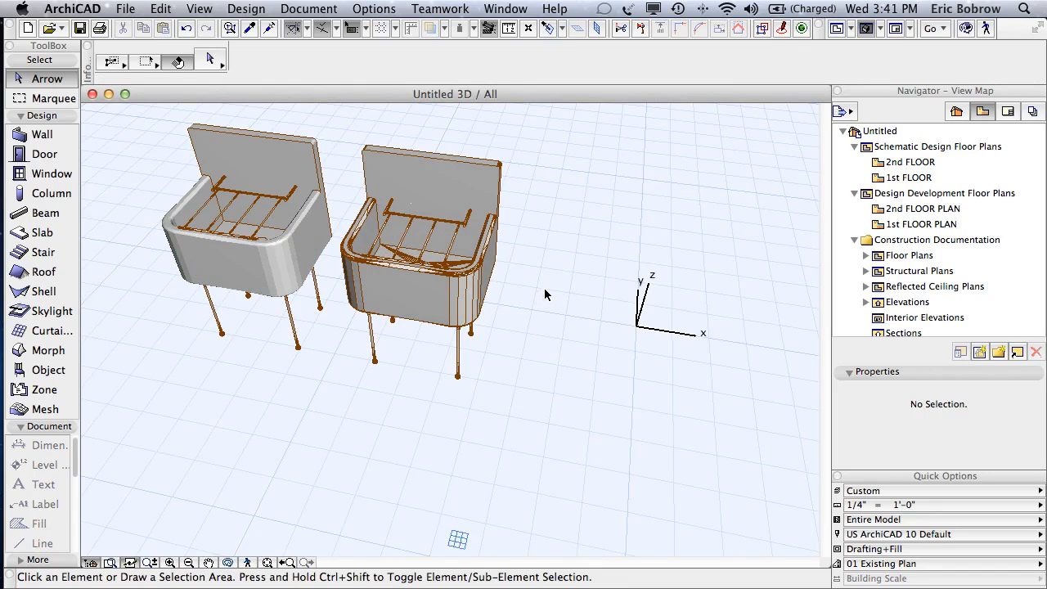
click(432, 293)
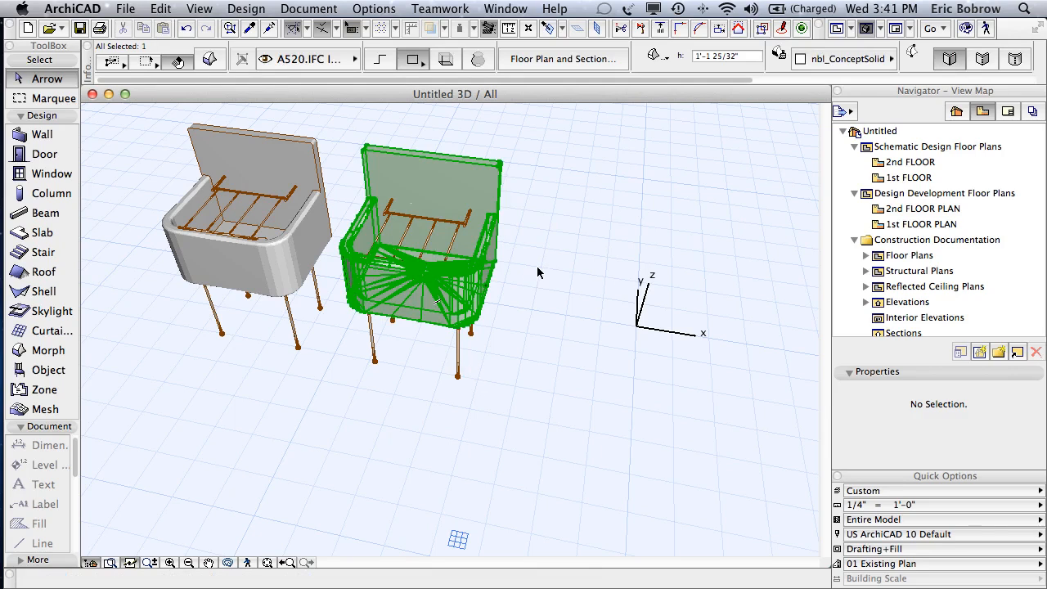
click(538, 271)
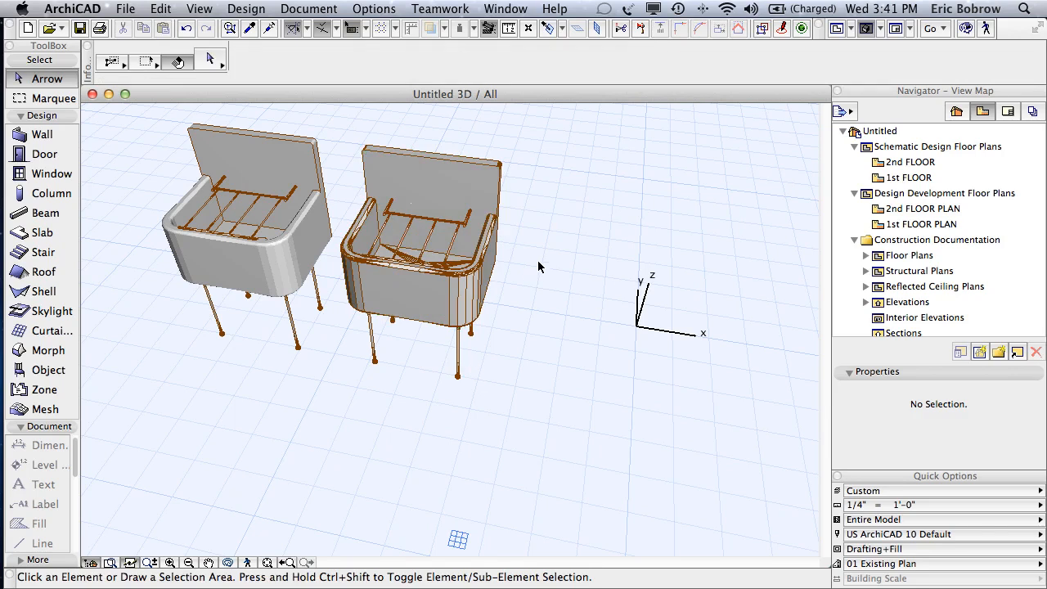
click(343, 138)
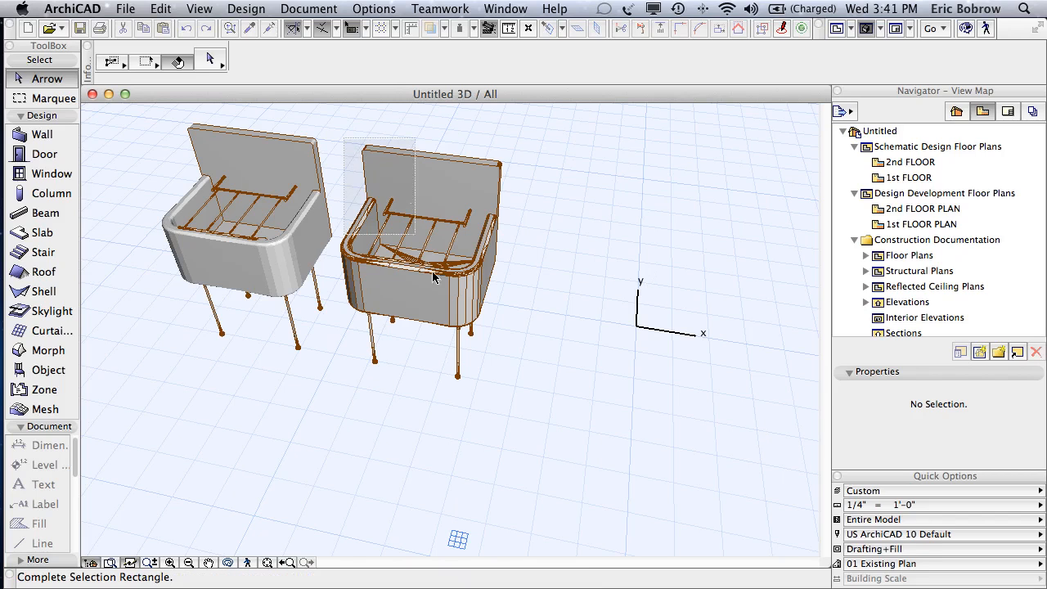
click(517, 382)
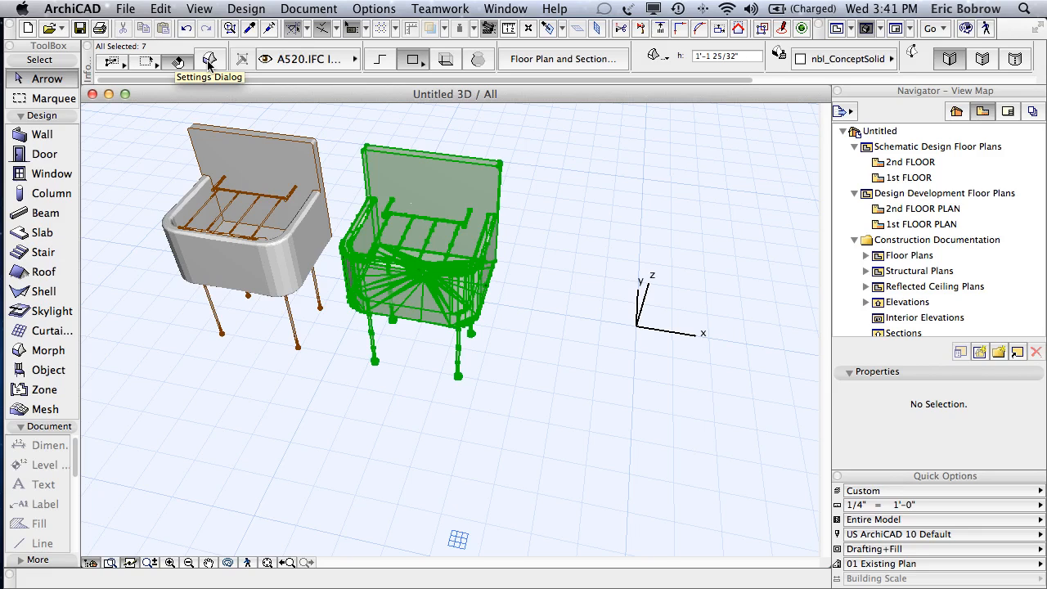
click(539, 275)
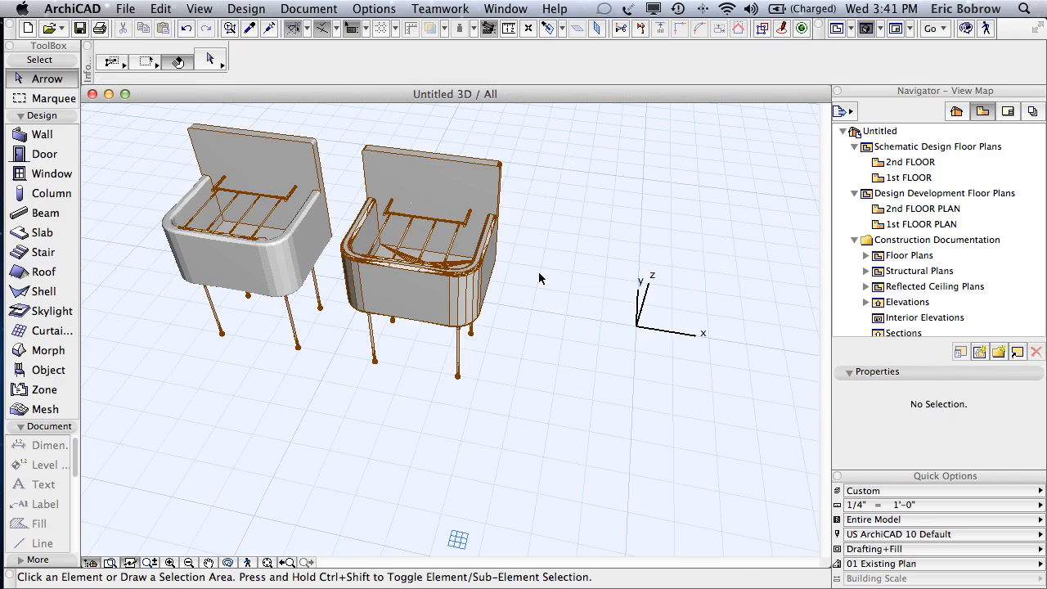
key(F2)
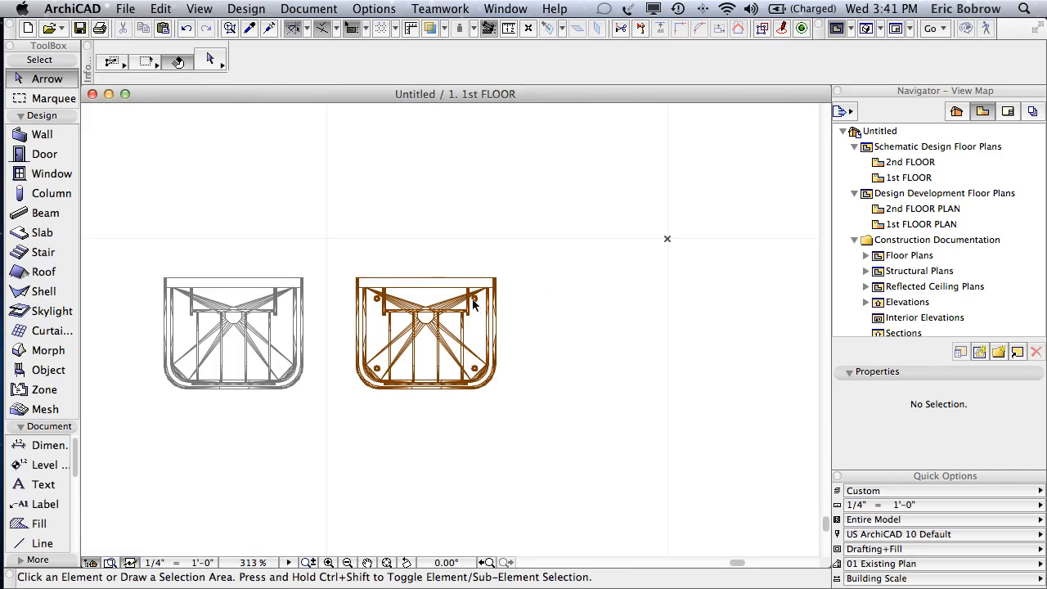
Try moving the converted sink's basin morph horizontally to the right, away from its legs and grille, and undo the move.
click(496, 281)
drag(497, 281, 691, 284)
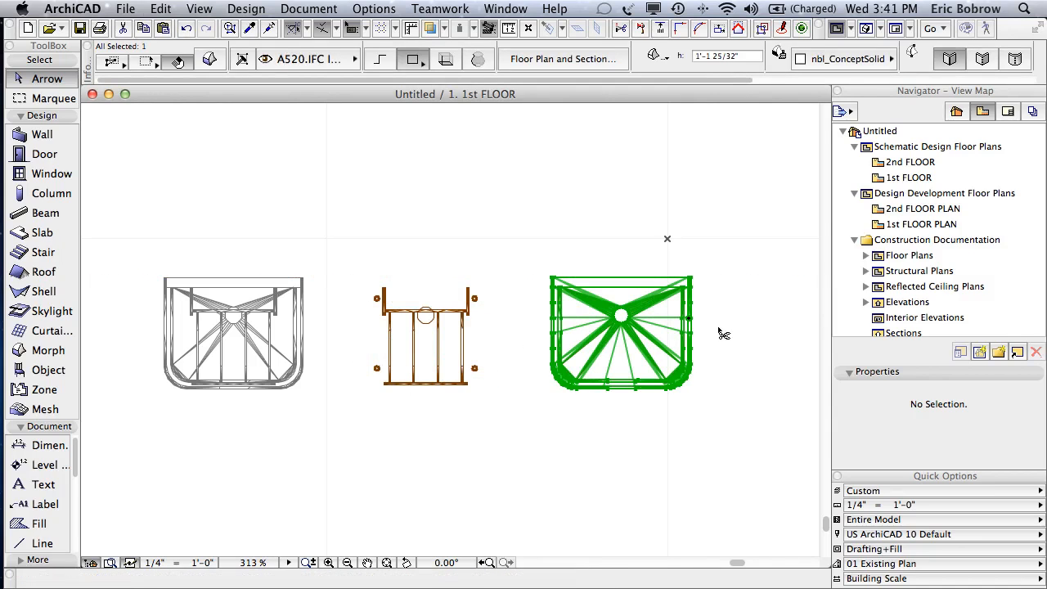
key(super+z)
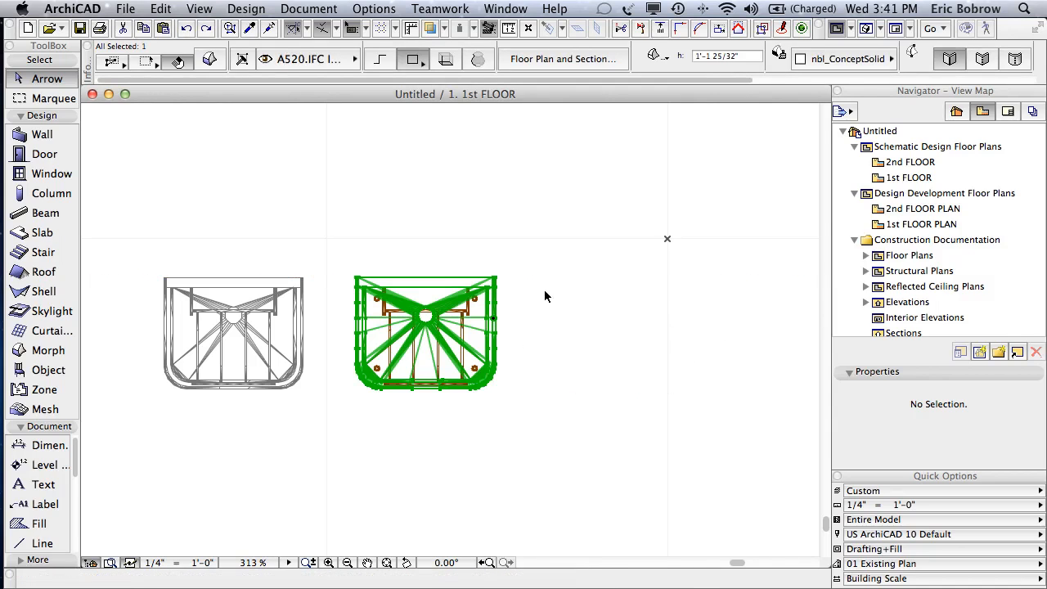
Select all the morph parts of the converted sink, group them, and clear the selection.
click(446, 250)
mouse_move(337, 255)
mouse_down()
mouse_move(467, 343)
mouse_move(552, 423)
mouse_up()
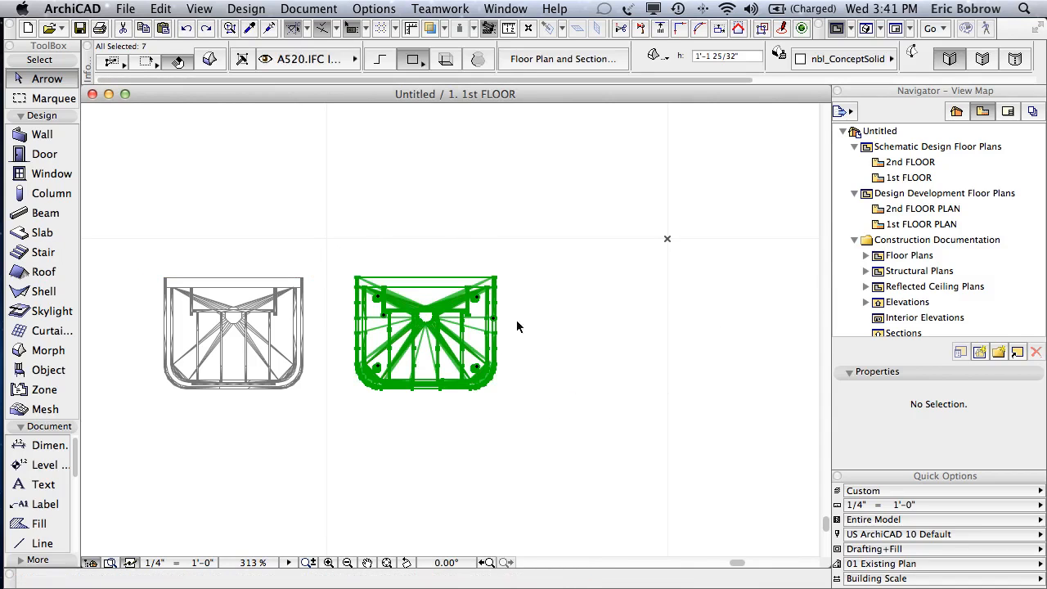
click(162, 9)
mouse_move(212, 229)
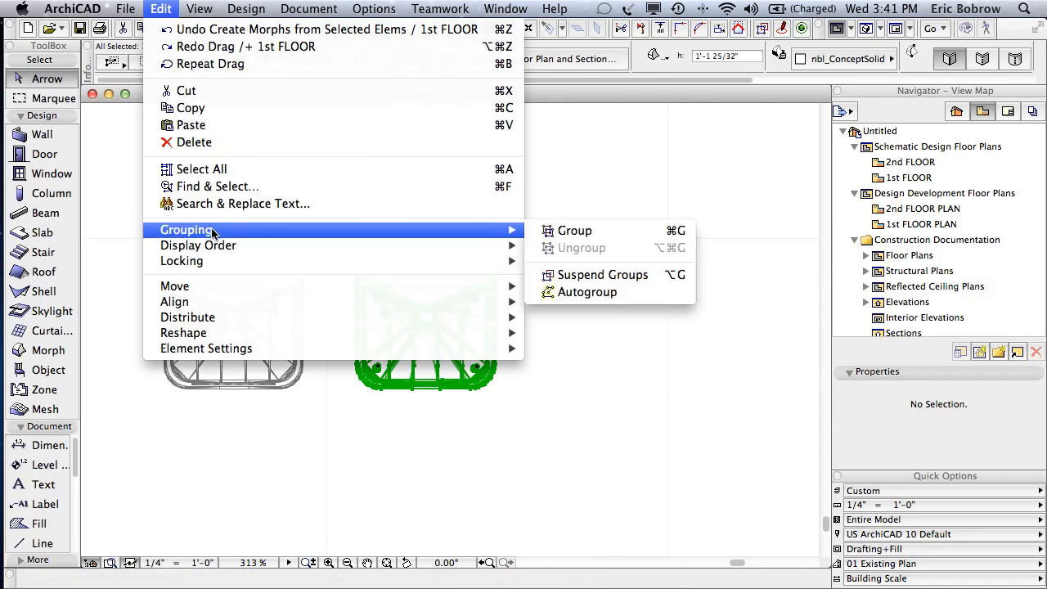
click(563, 230)
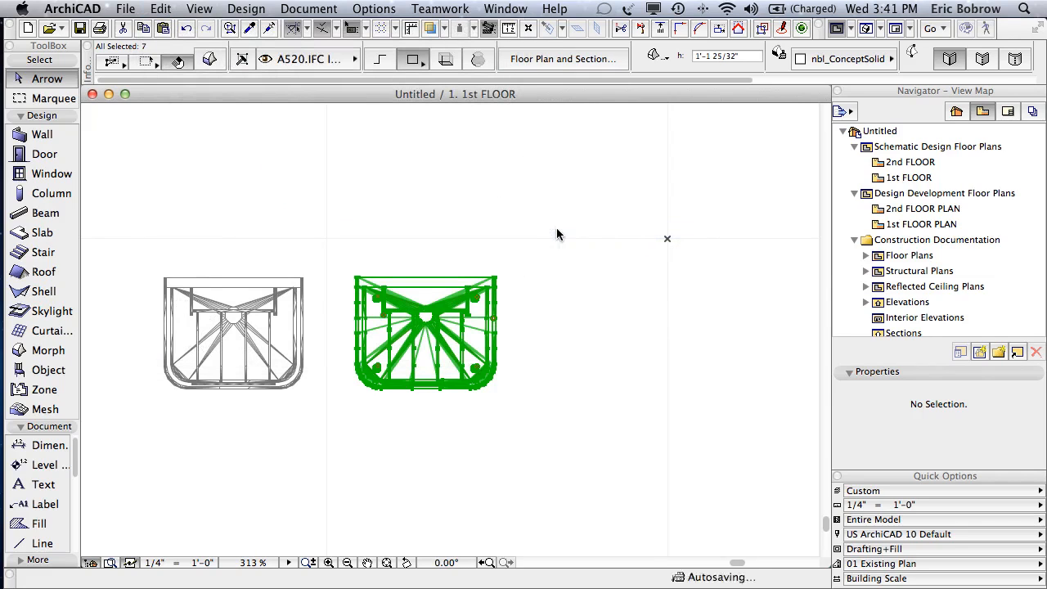
click(543, 250)
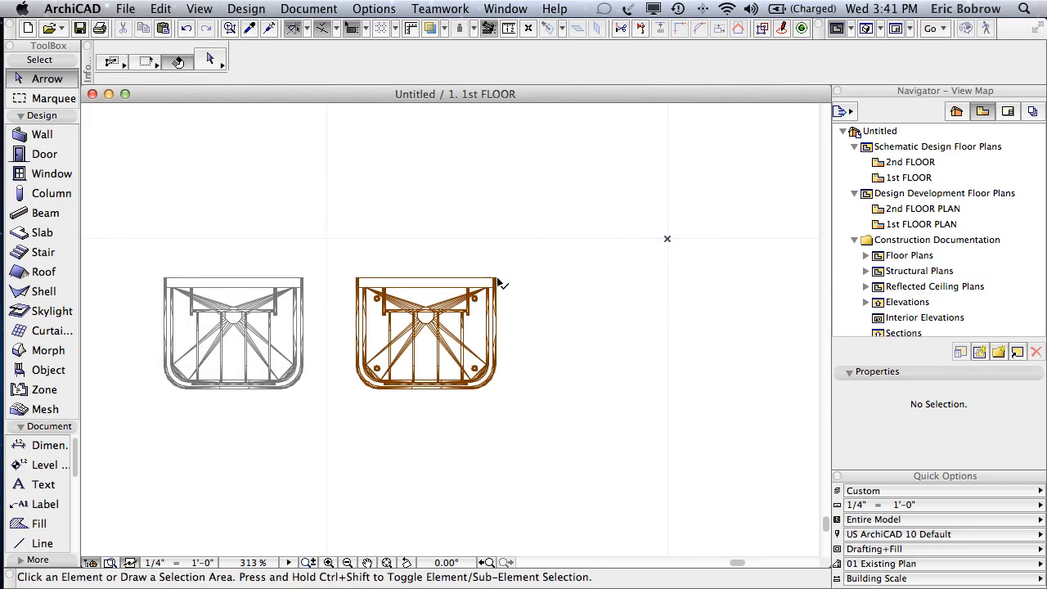
Move the grouped morph sink a short distance horizontally to the right and deselect it.
click(499, 282)
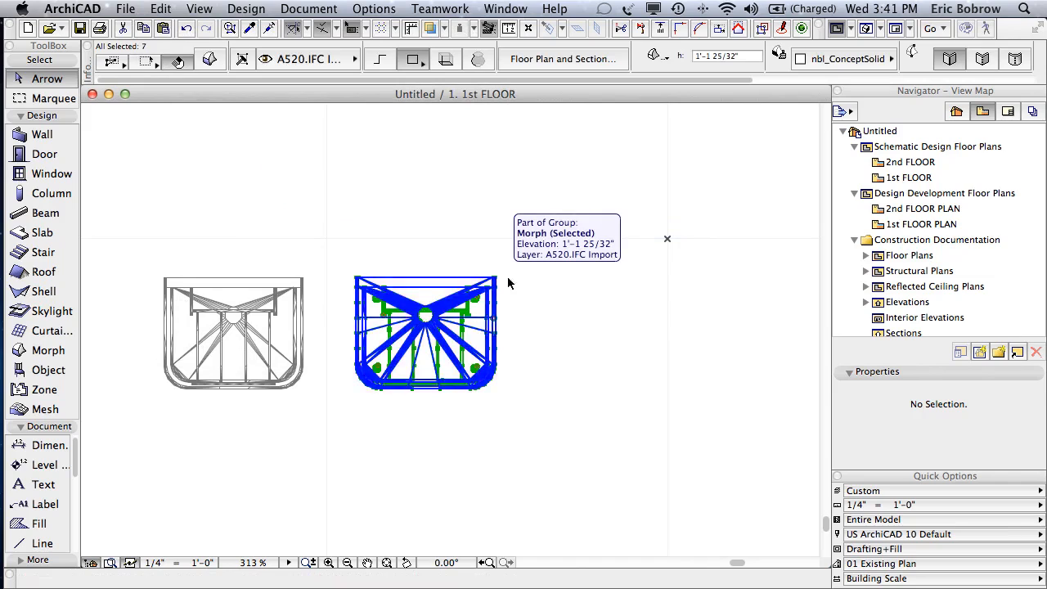
drag(536, 287, 535, 278)
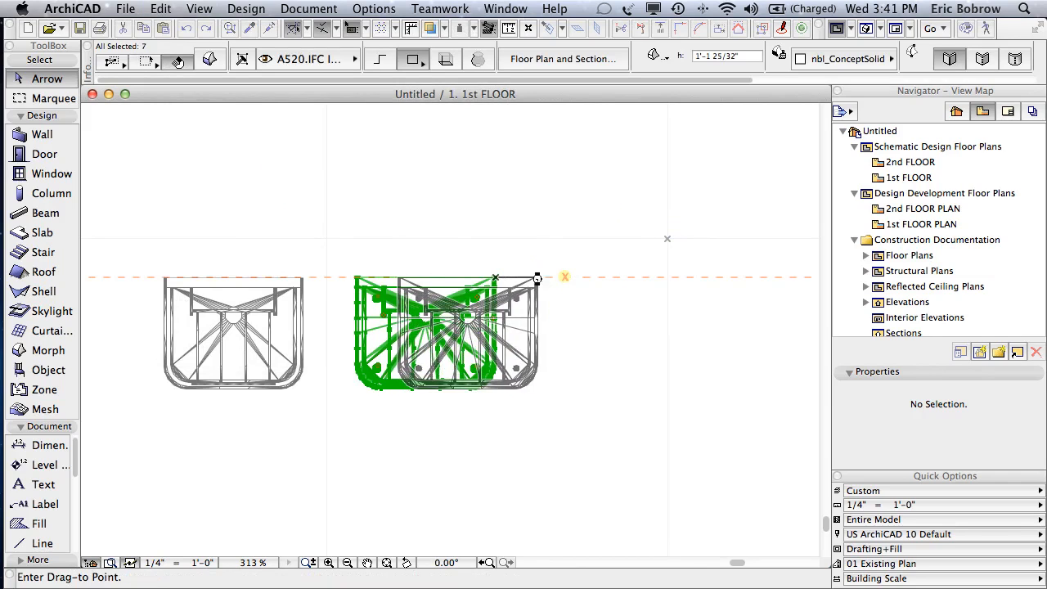
click(525, 246)
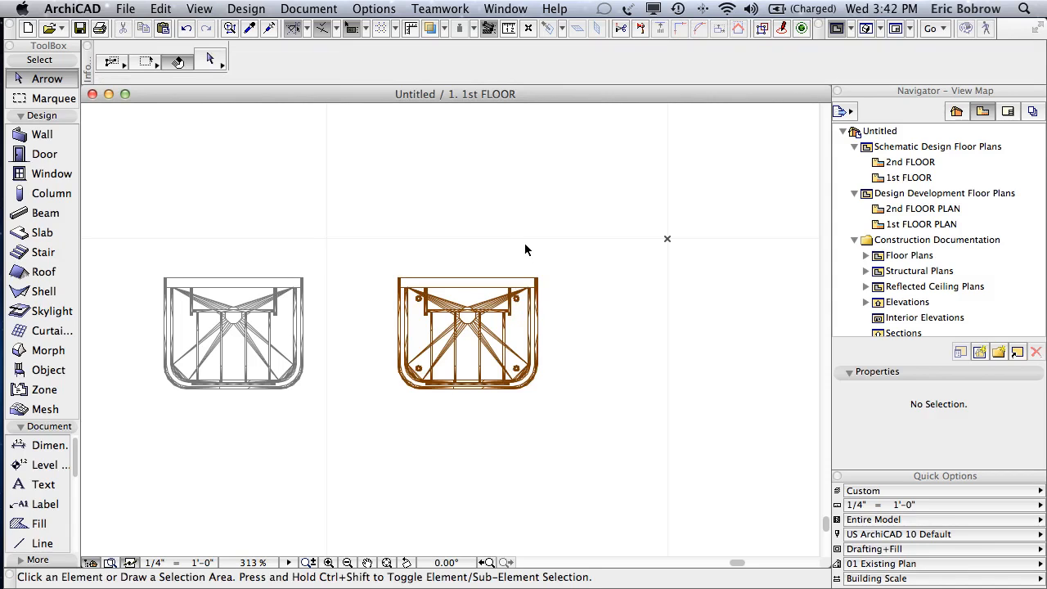
Suspend groups and select only the basin morph of the converted sink.
click(759, 30)
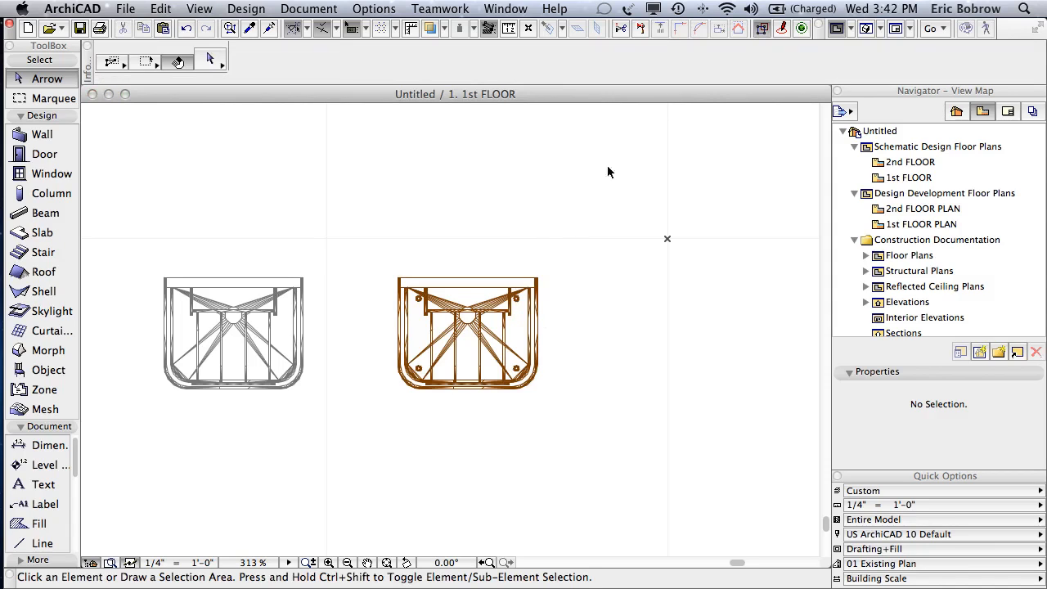
click(494, 337)
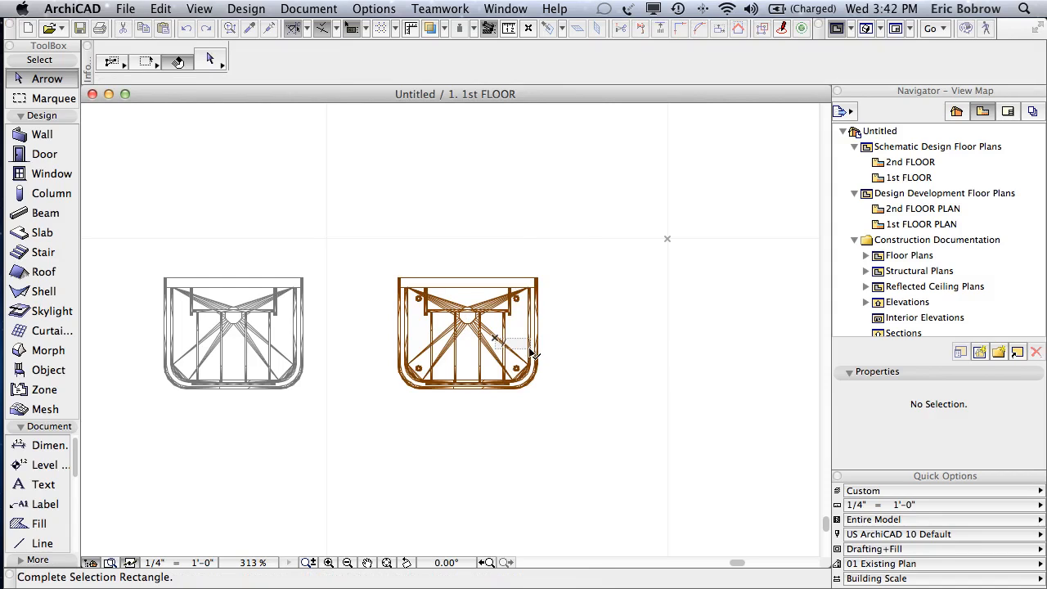
click(532, 353)
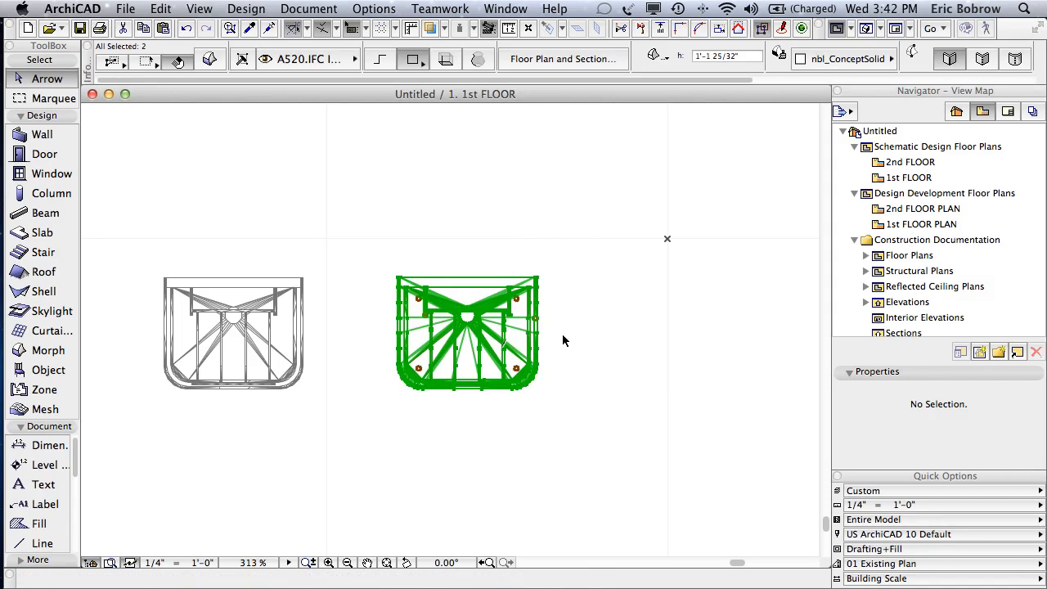
key(Escape)
click(542, 282)
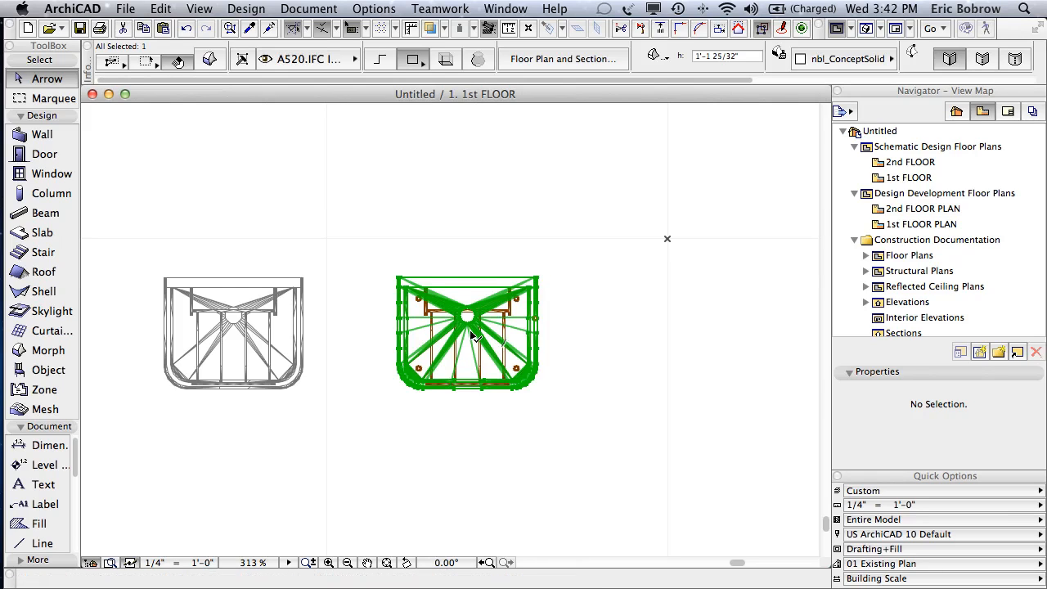
mouse_move(471, 332)
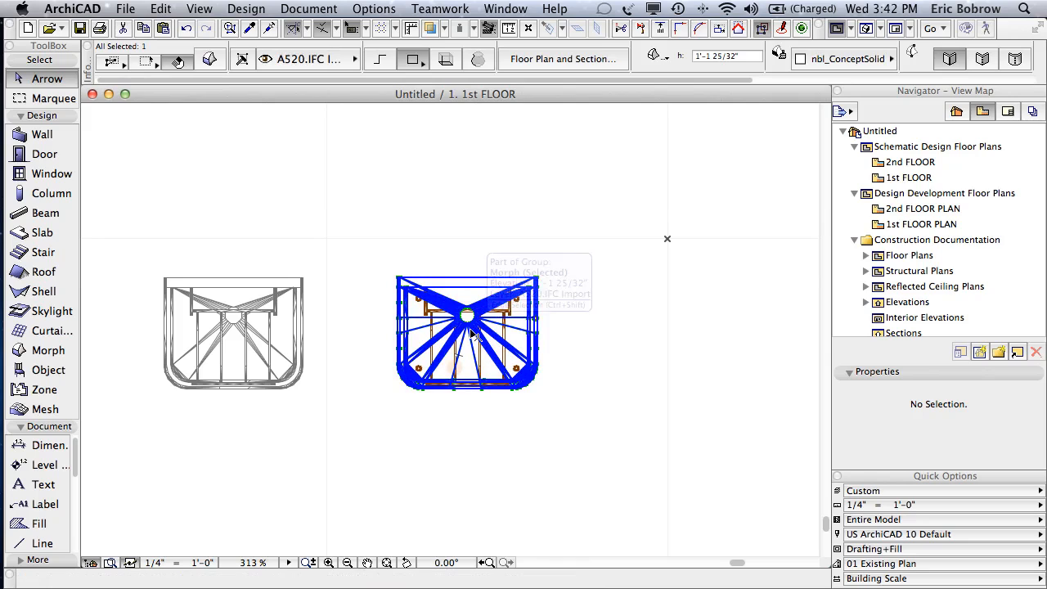
click(246, 10)
mouse_move(287, 238)
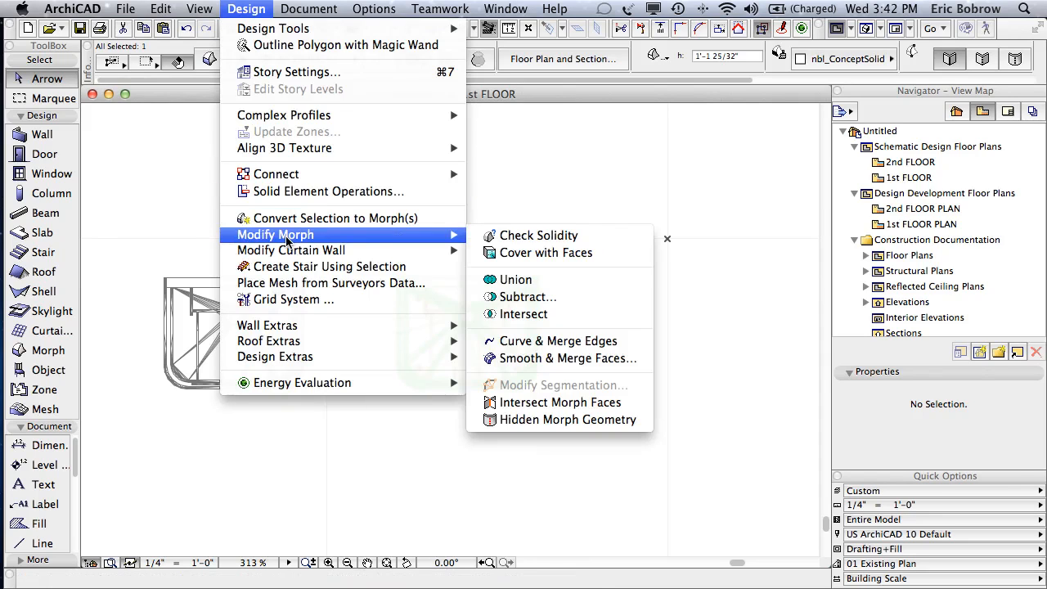
click(244, 10)
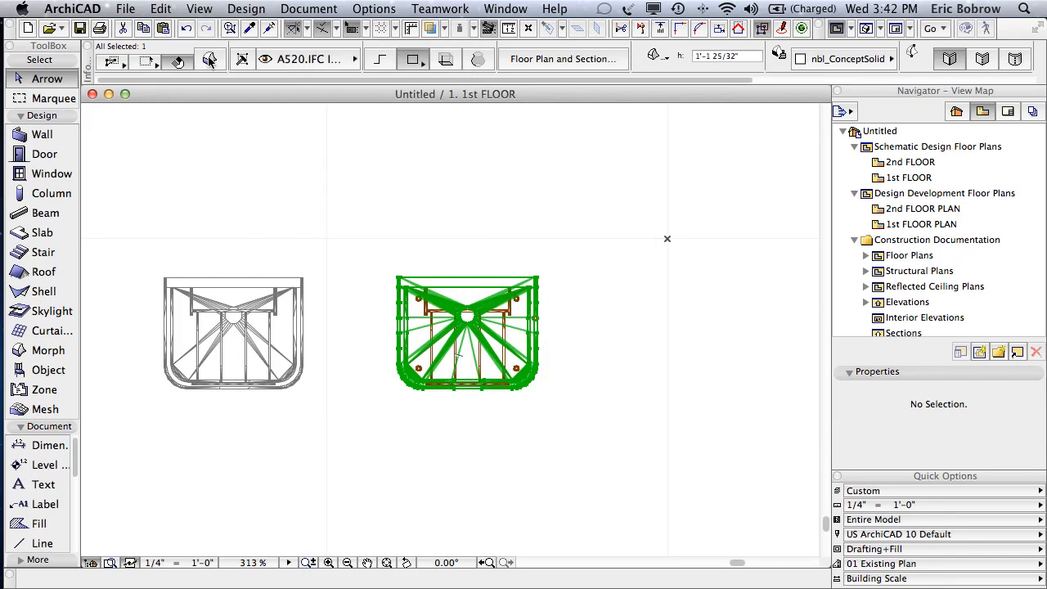
Set the basin morph's edges to Soft in its selection settings and deselect it.
click(209, 57)
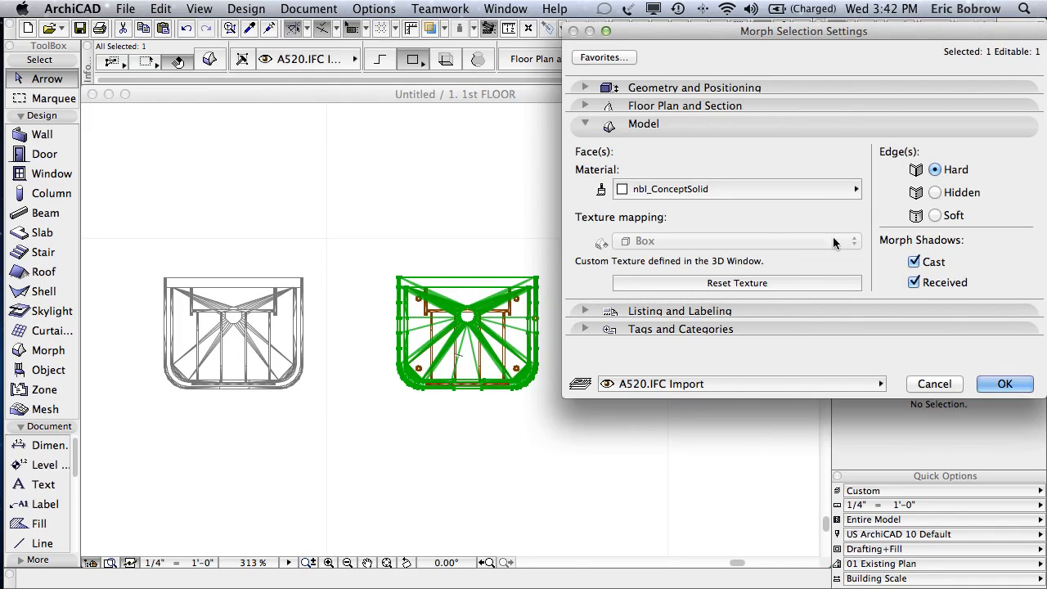
click(935, 215)
click(989, 384)
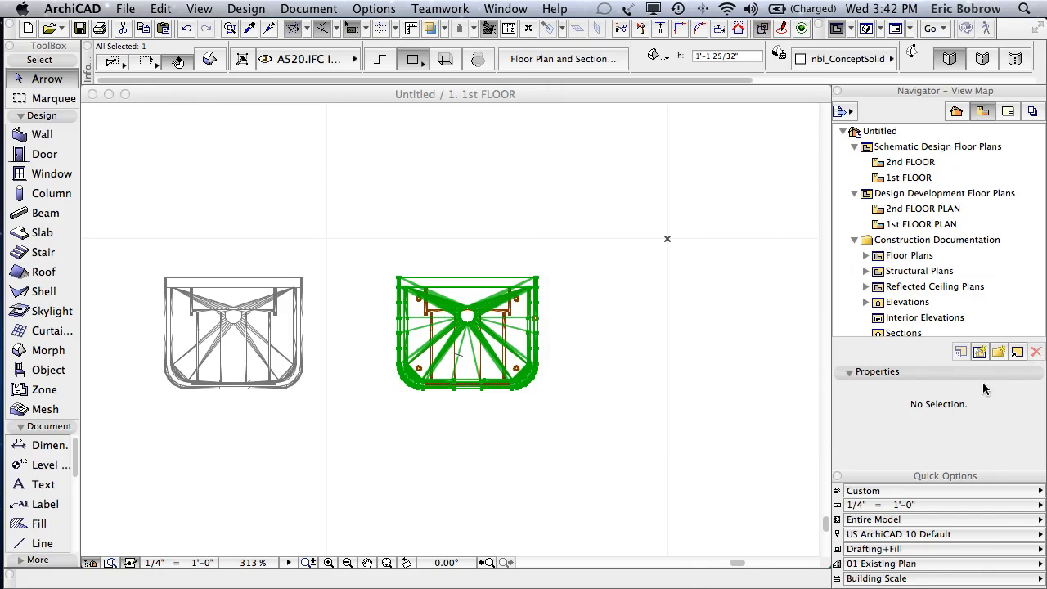
click(600, 357)
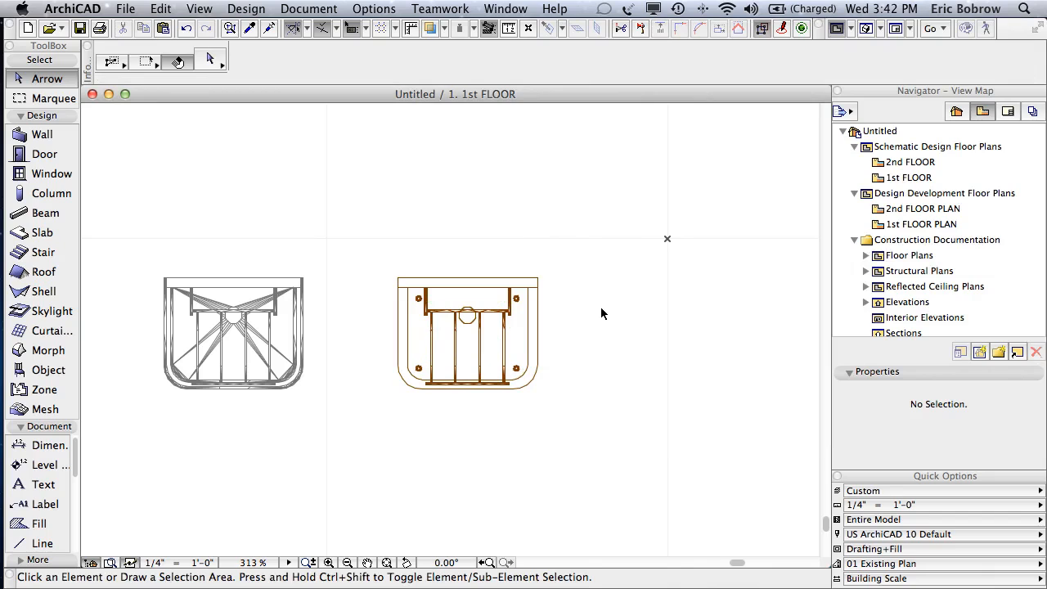
In the 3D view, set the edges of the converted sink's four leg morphs and rack morph to Soft and deselect them.
key(F3)
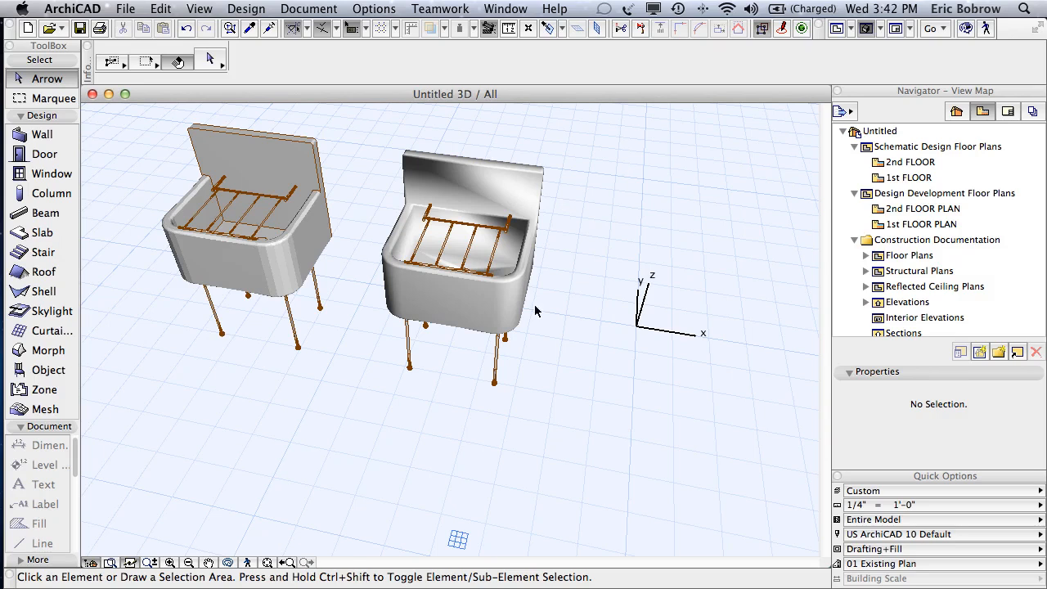
shift+middle_drag(535, 306, 489, 279)
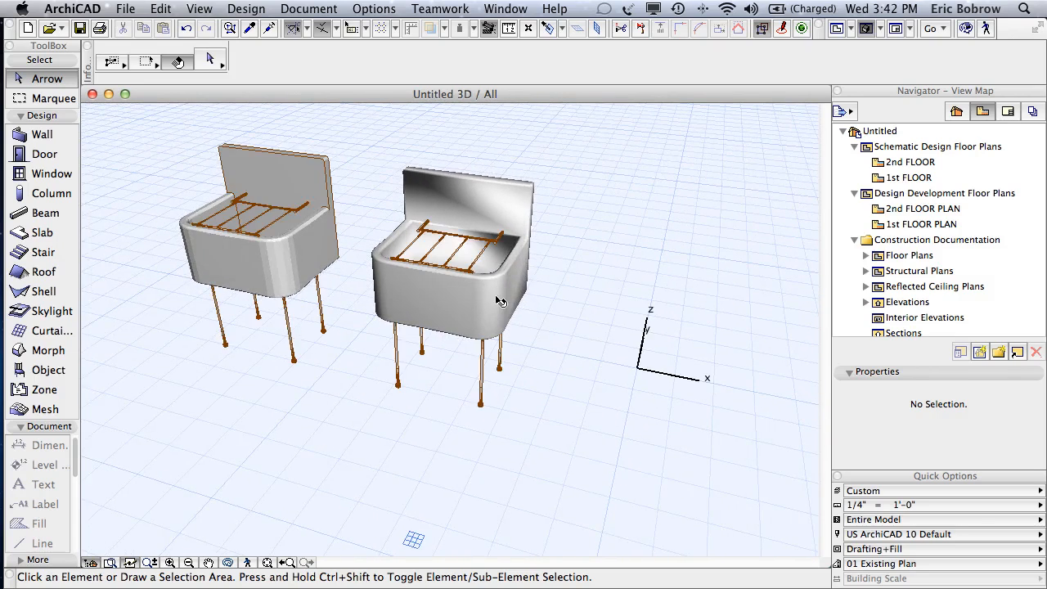
scroll(499, 301, up, 3)
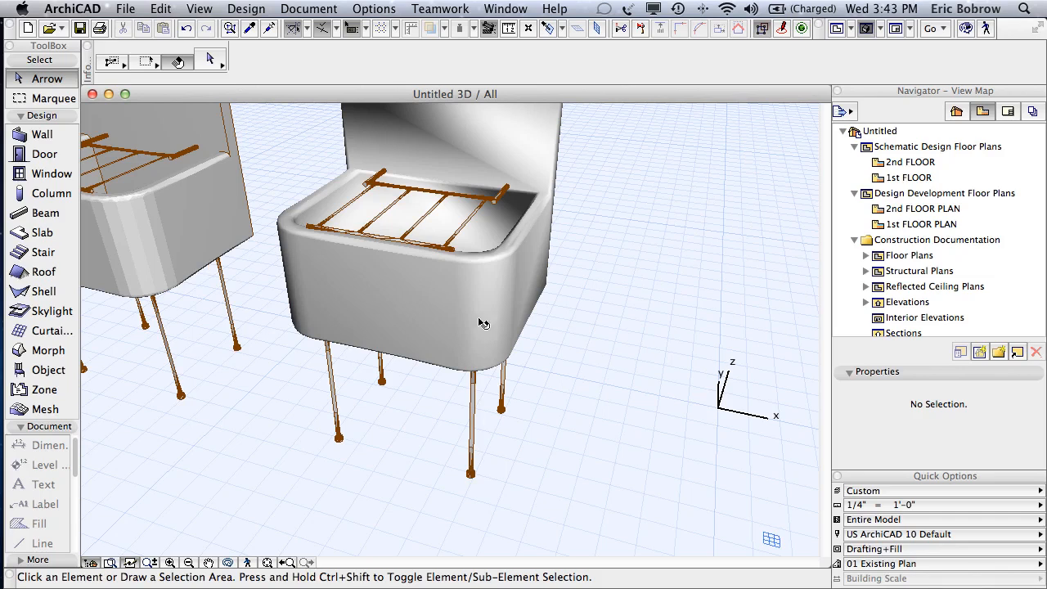
click(472, 389)
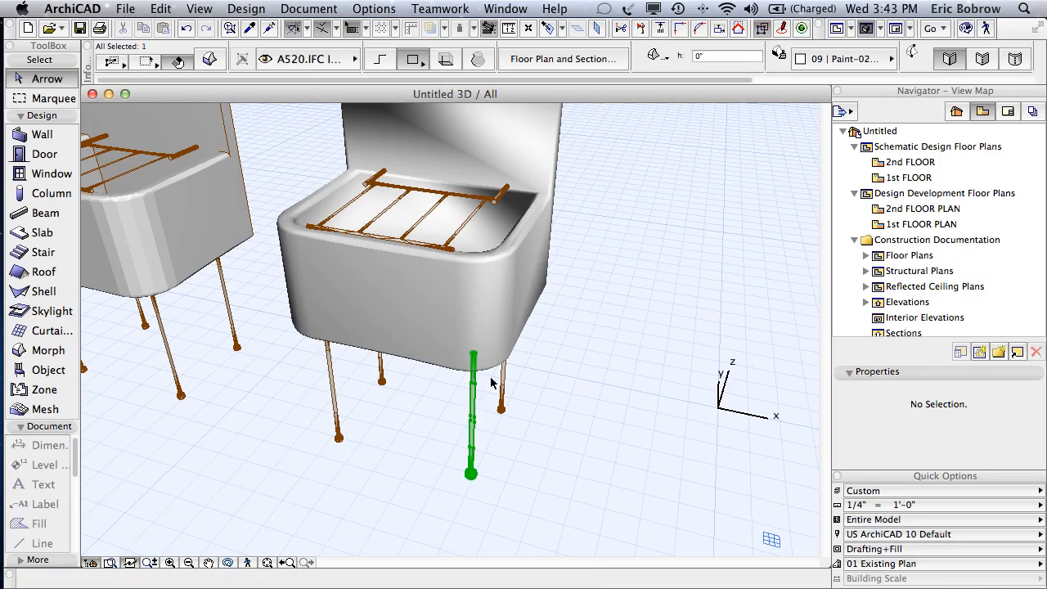
shift+click(506, 379)
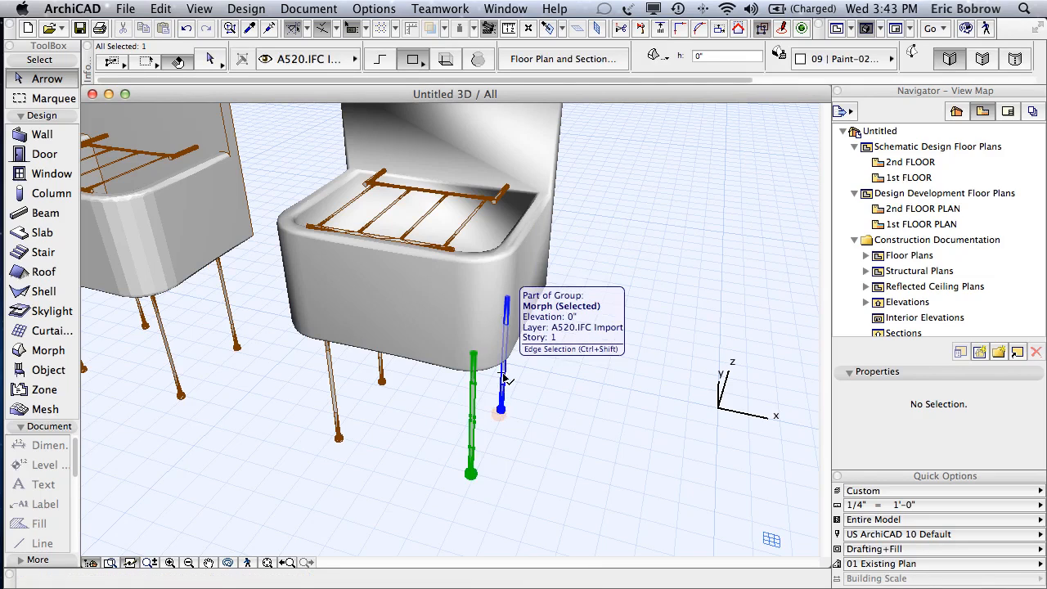
shift+click(378, 360)
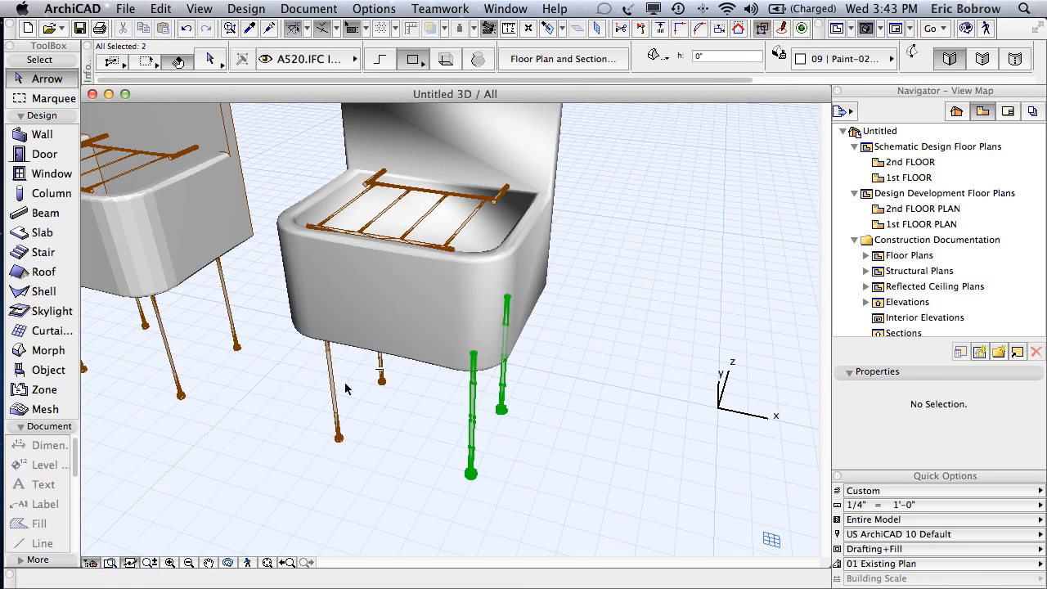
shift+click(334, 393)
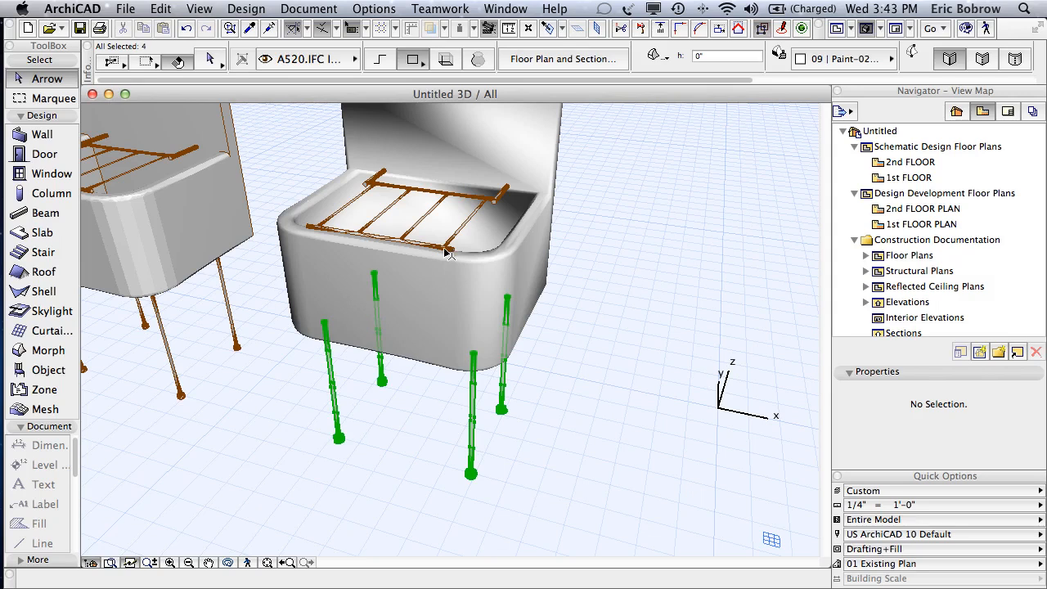
shift+click(478, 220)
click(209, 60)
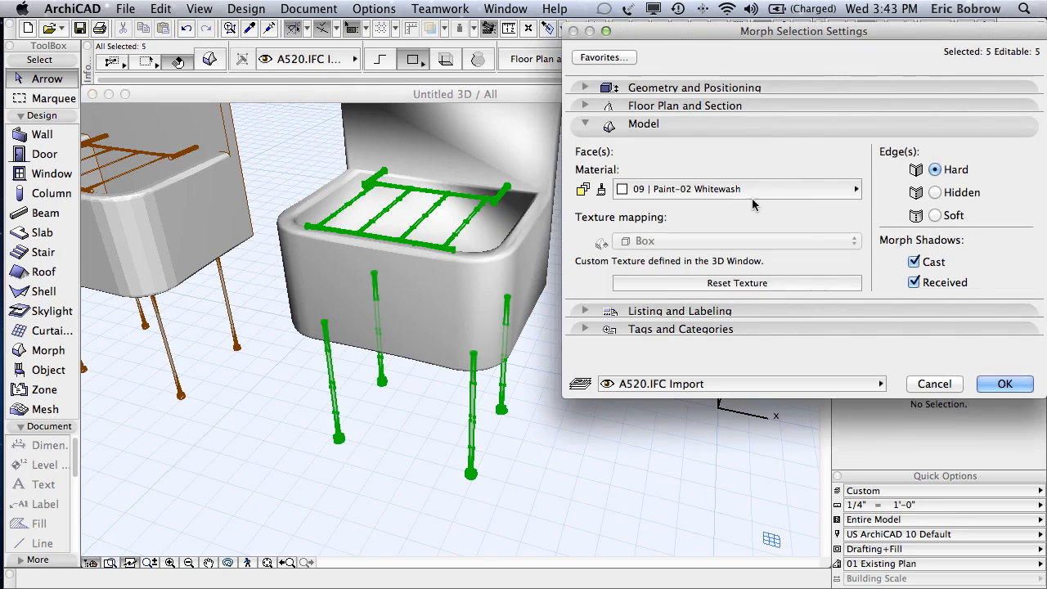
click(935, 215)
click(1005, 383)
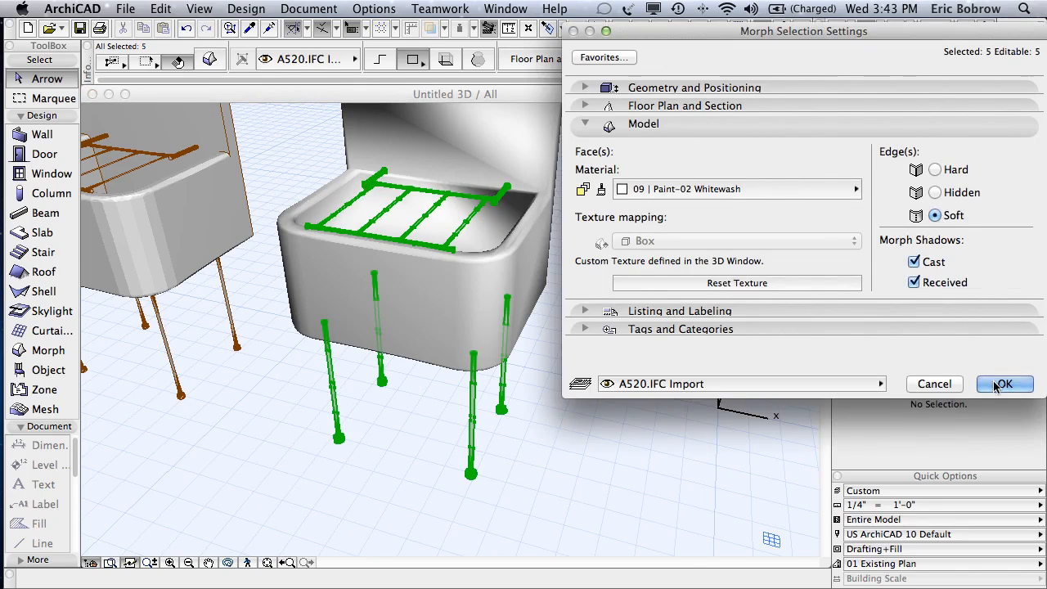
click(539, 426)
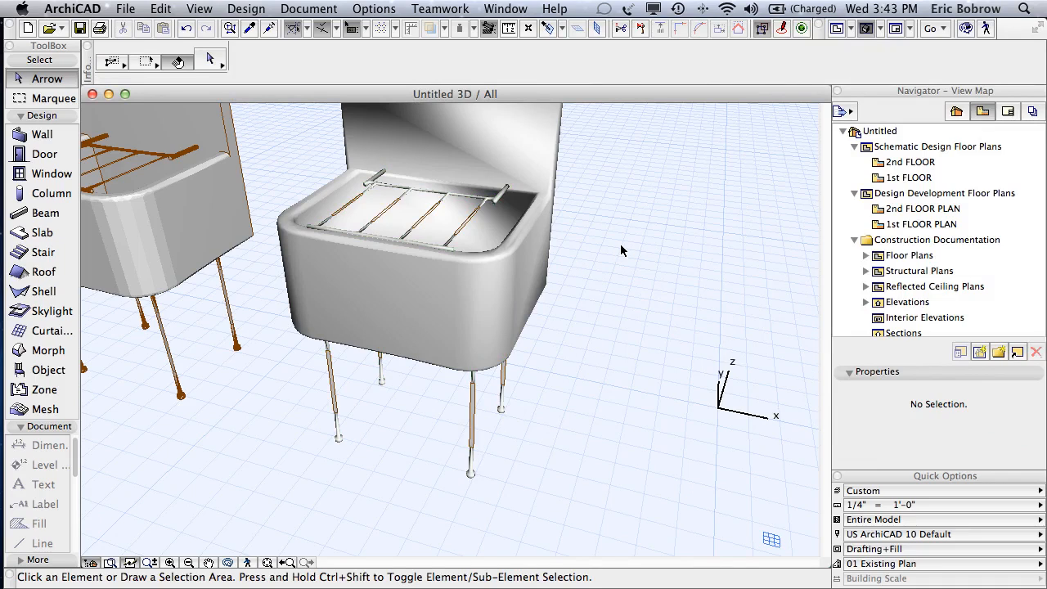
scroll(620, 243, down, 5)
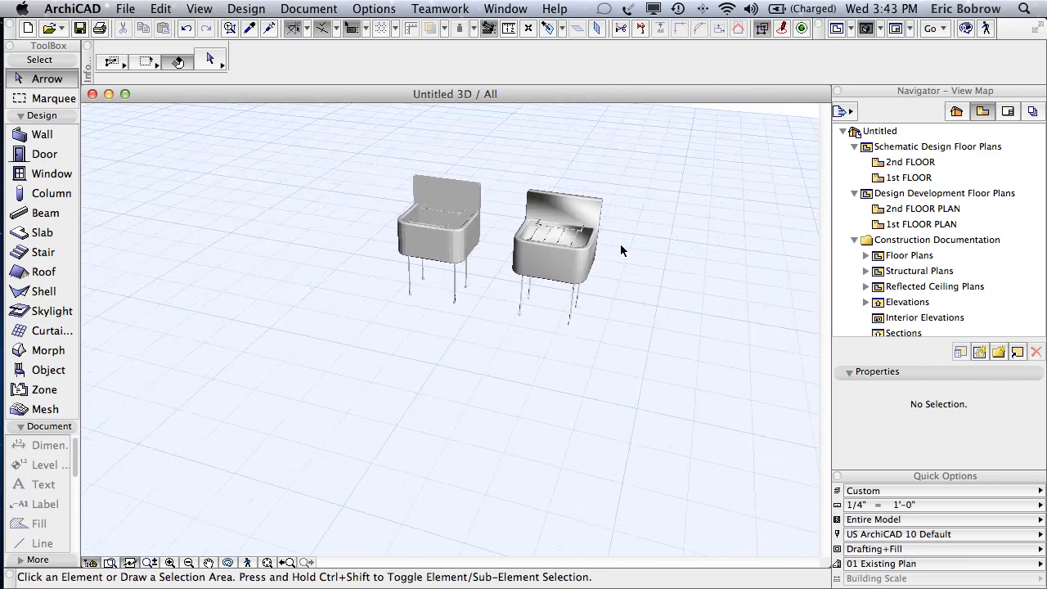
shift+middle_drag(620, 244, 504, 326)
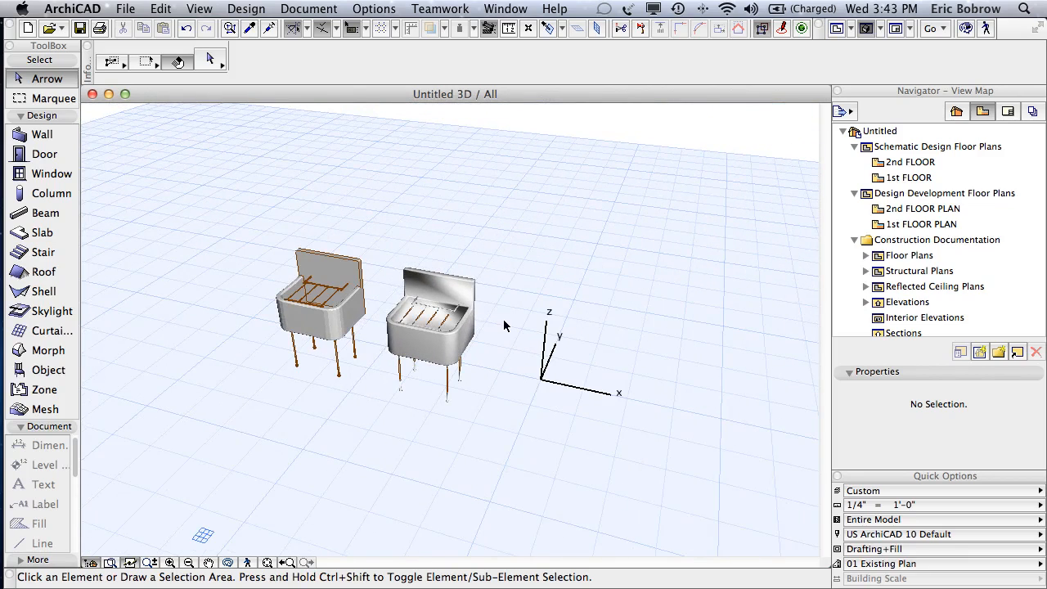
Save all morph parts of the converted sink from the floor plan as an object named "NBL Sink" in the Embedded Library, keeping its basic settings.
key(F2)
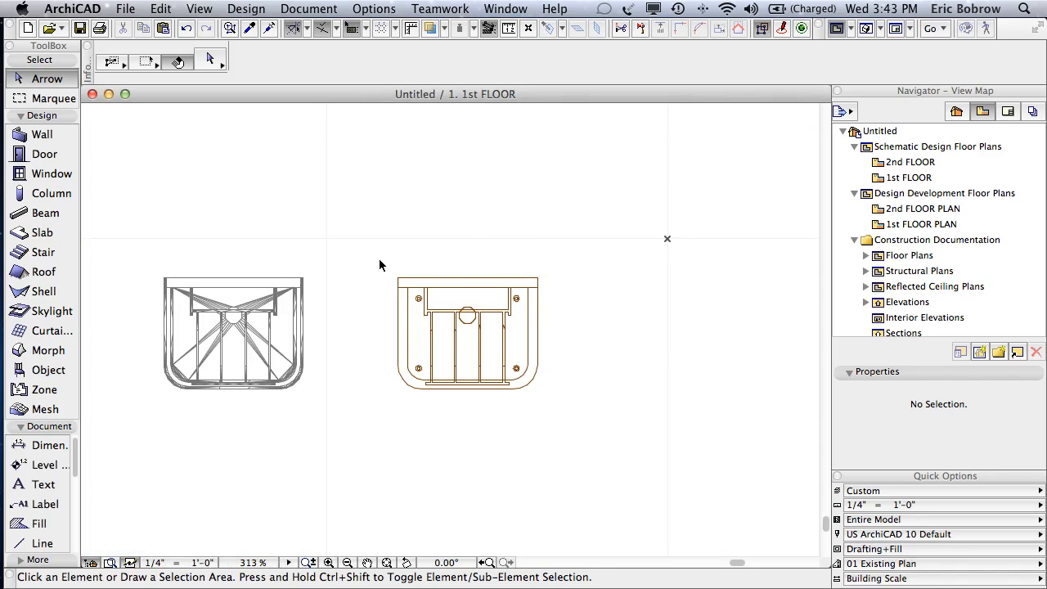
drag(379, 259, 570, 411)
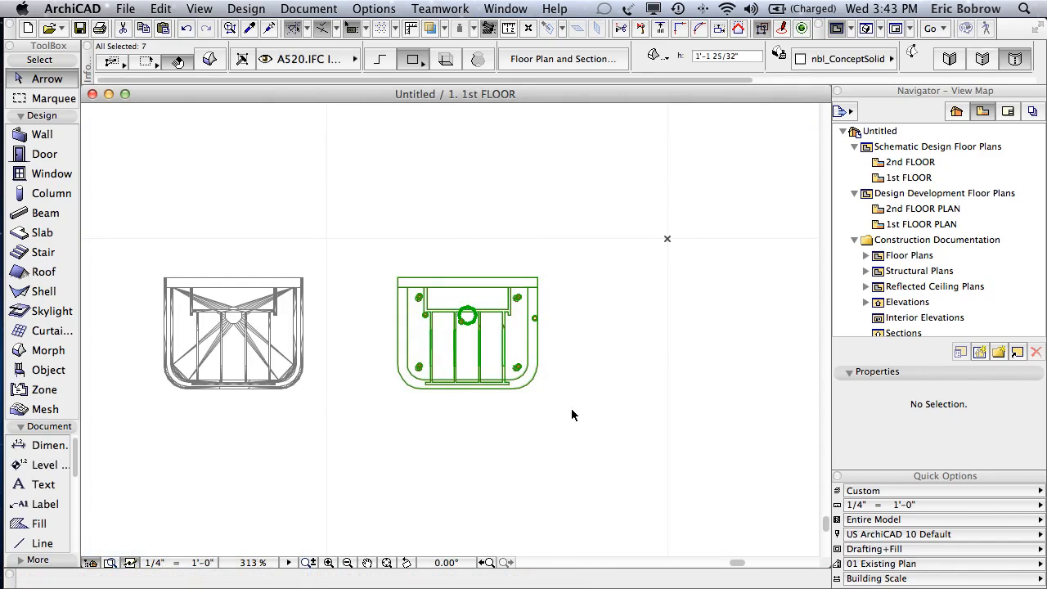
click(125, 9)
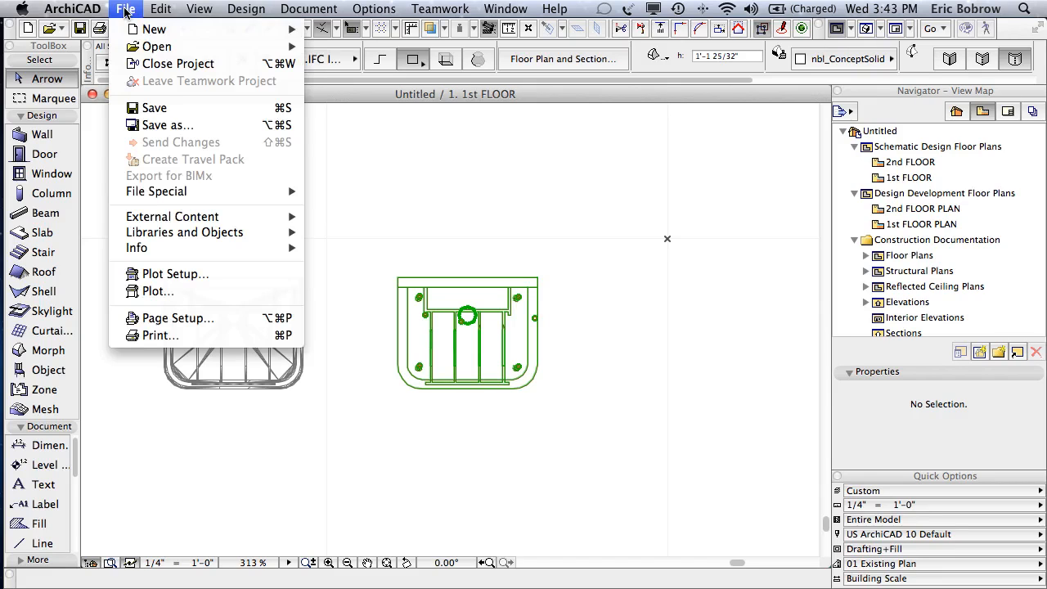
mouse_move(163, 237)
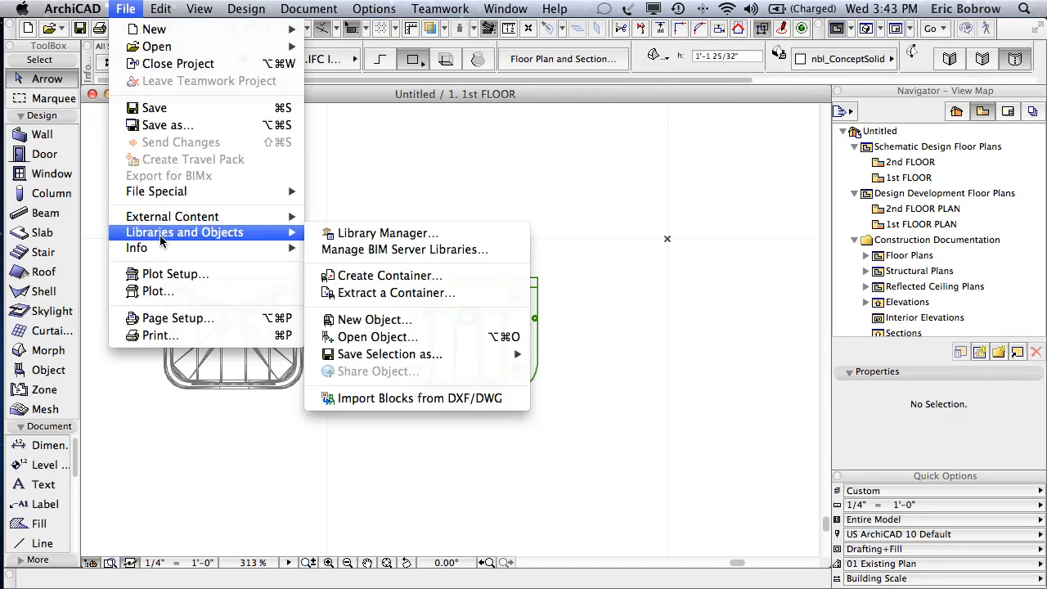
mouse_move(401, 353)
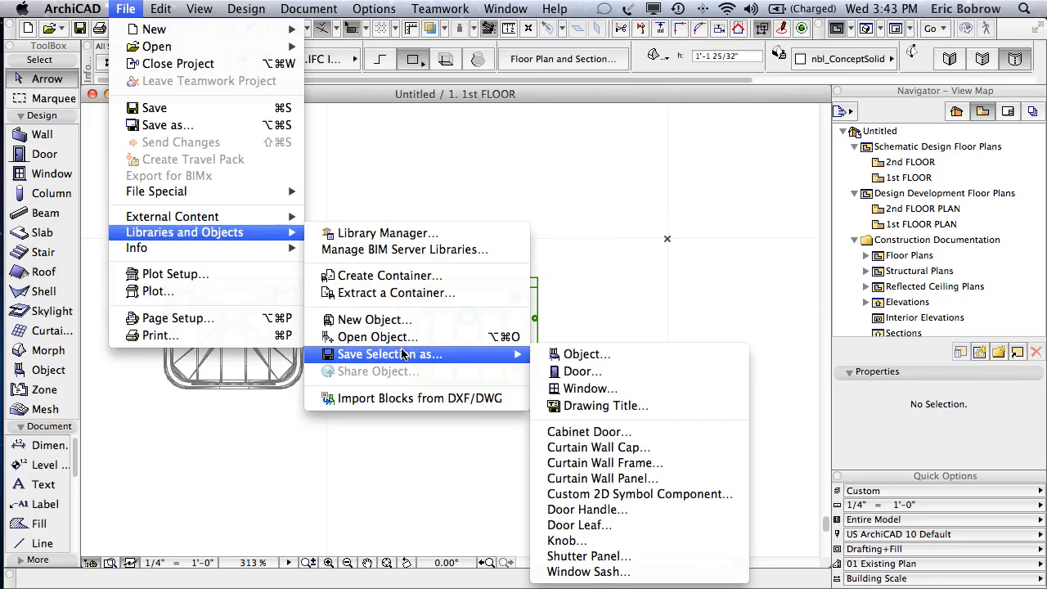
click(568, 354)
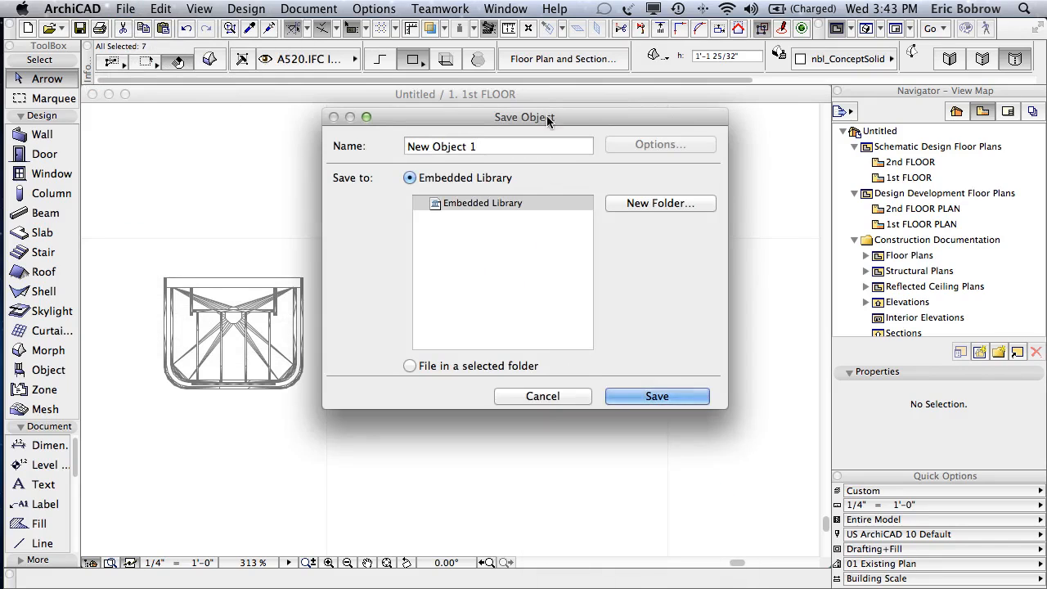
drag(546, 115, 794, 78)
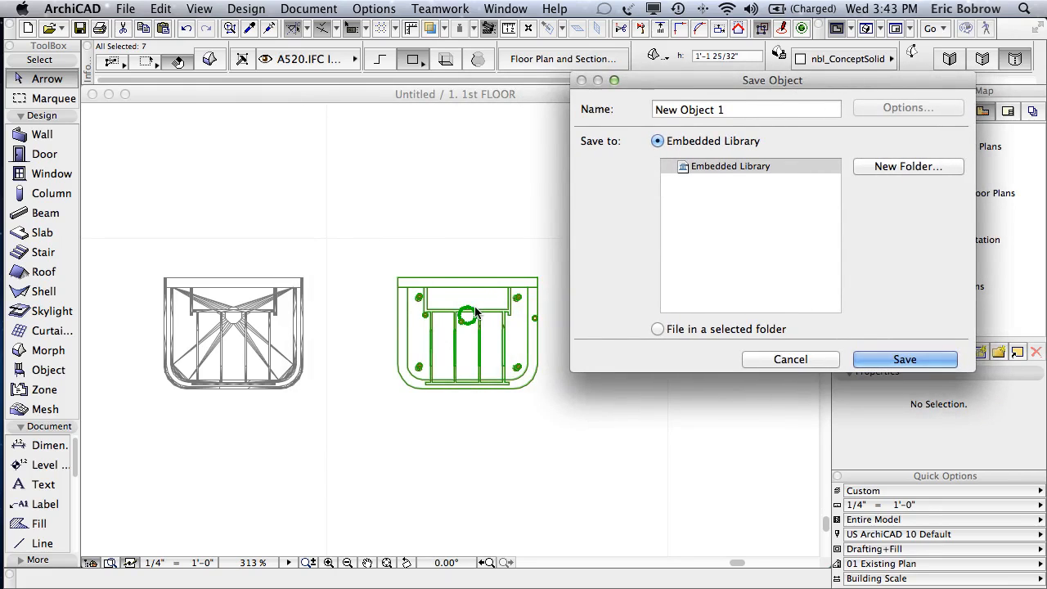
triple_click(706, 114)
text(N)
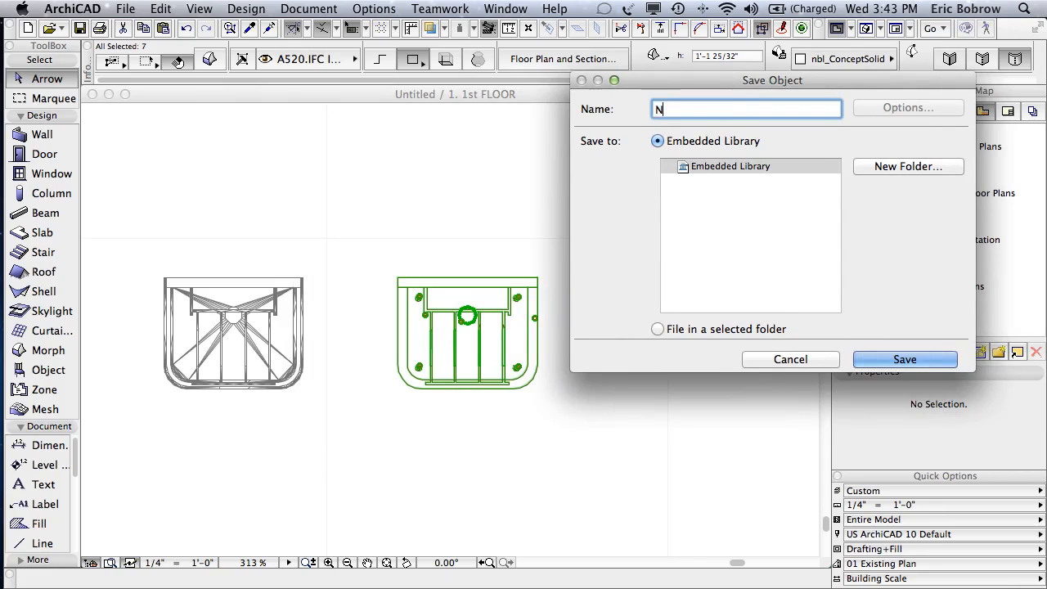
text(BL Sink)
click(890, 364)
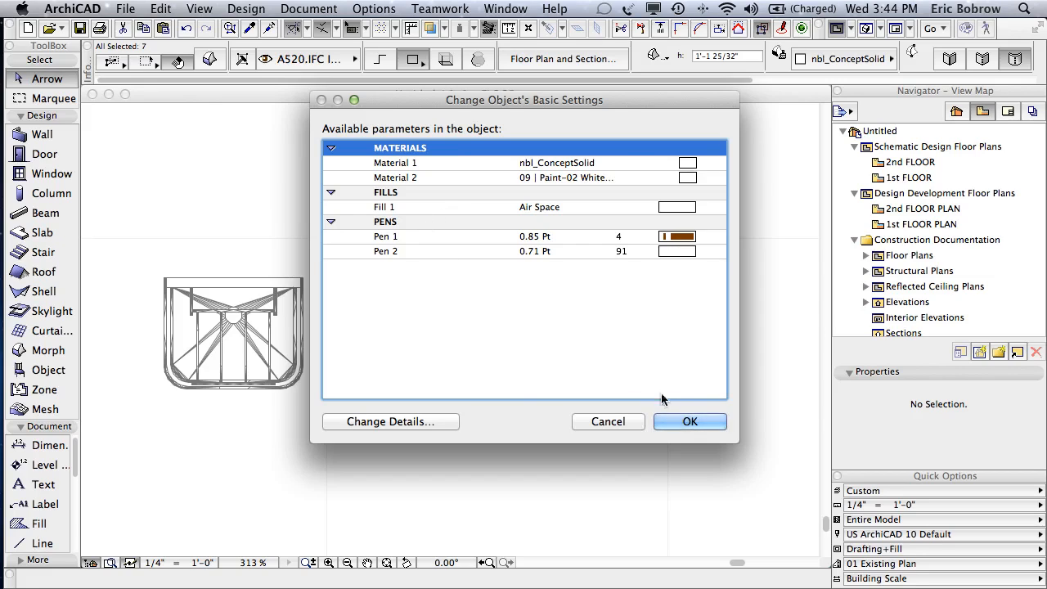
click(675, 423)
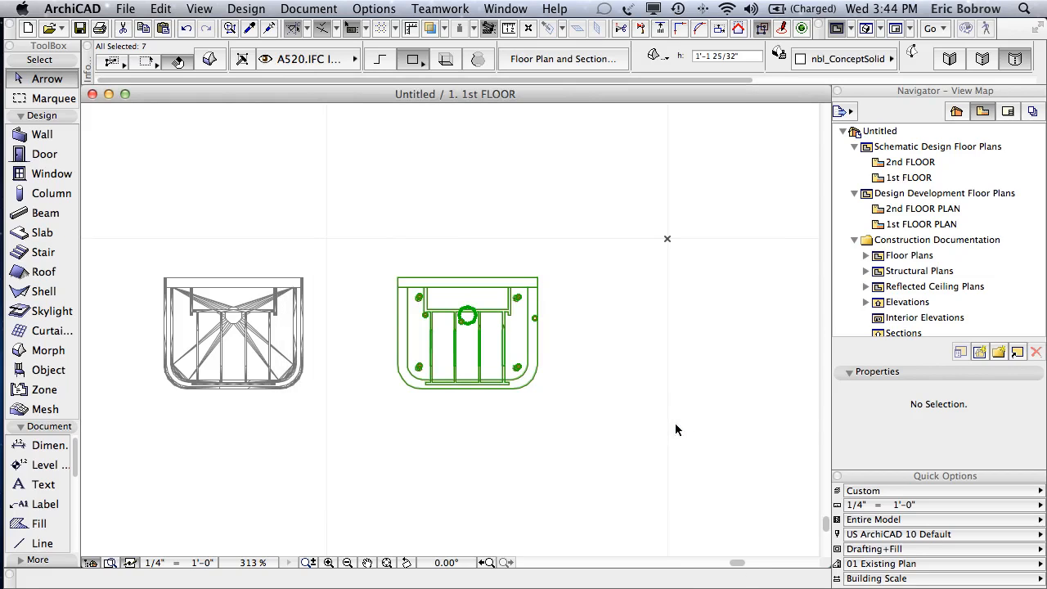
click(653, 384)
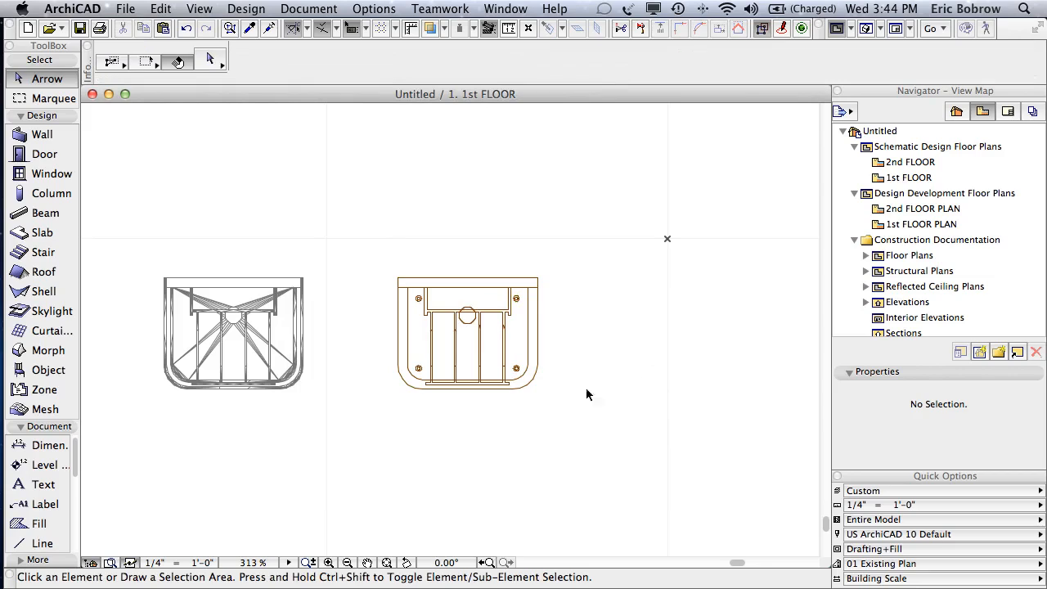
Place the NBL Sink object on the A-EQMT layer in the floor plan, to the right of the morph sink, and deselect it.
click(46, 372)
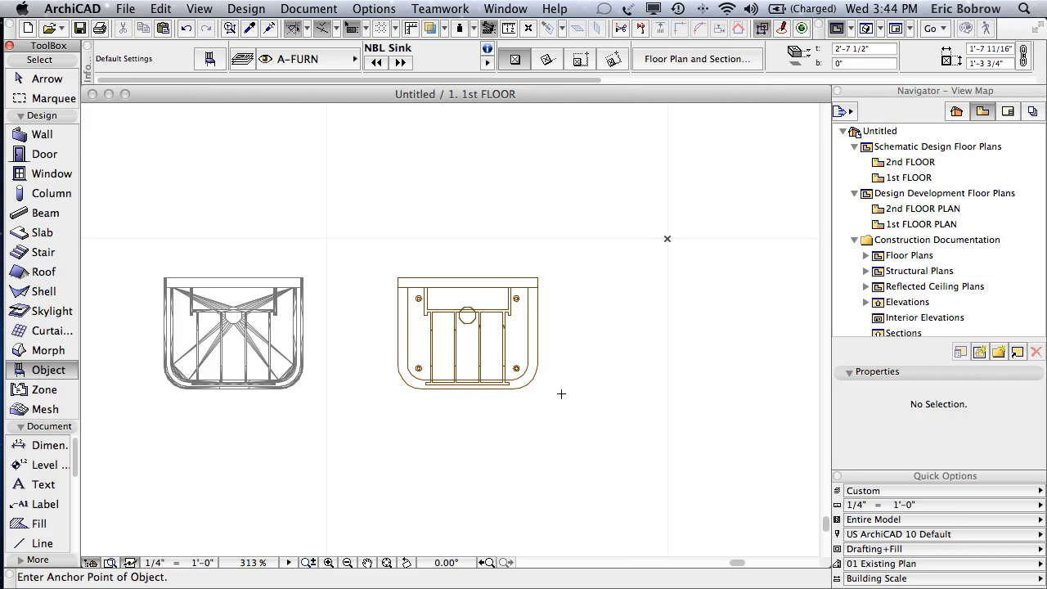
click(293, 55)
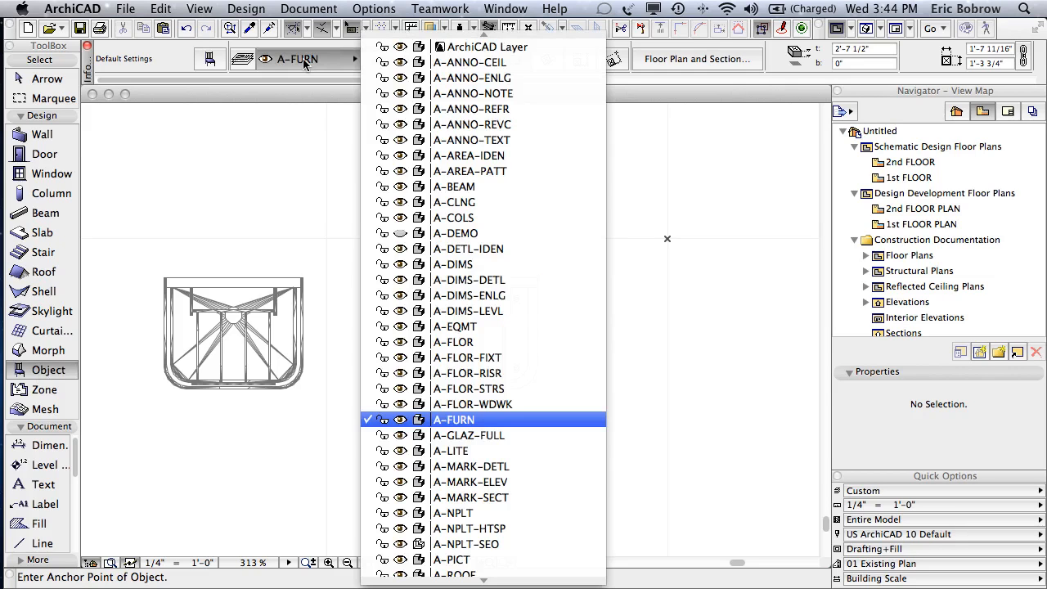
click(485, 327)
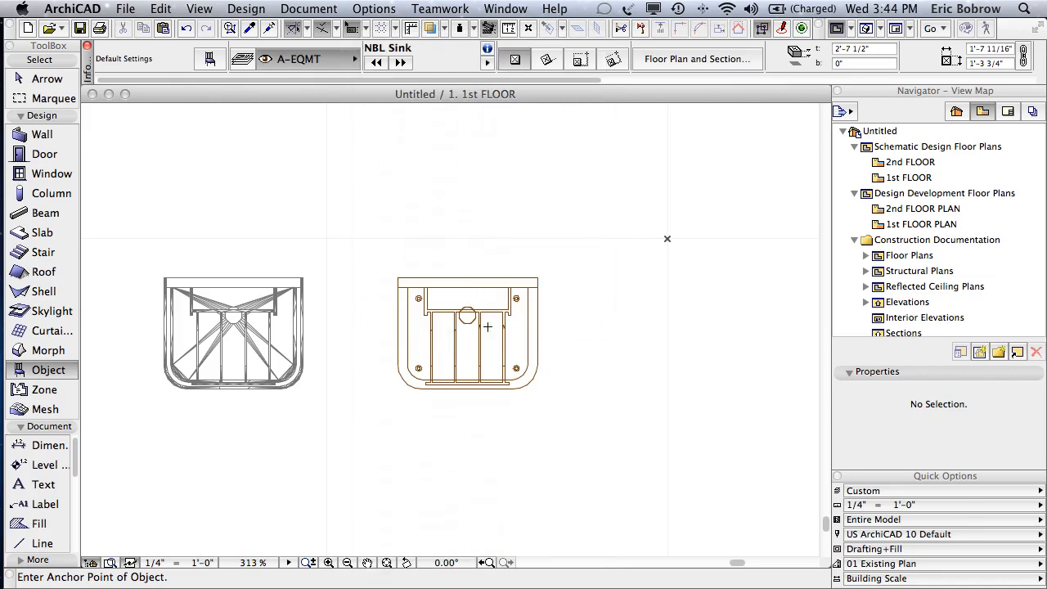
click(657, 379)
shift+click(659, 379)
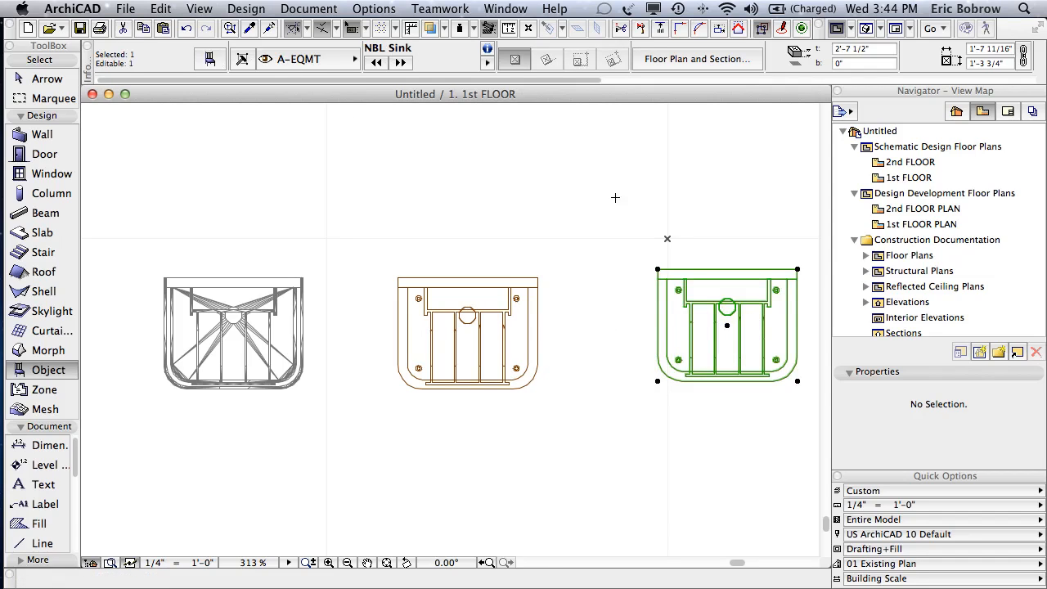
key(Escape)
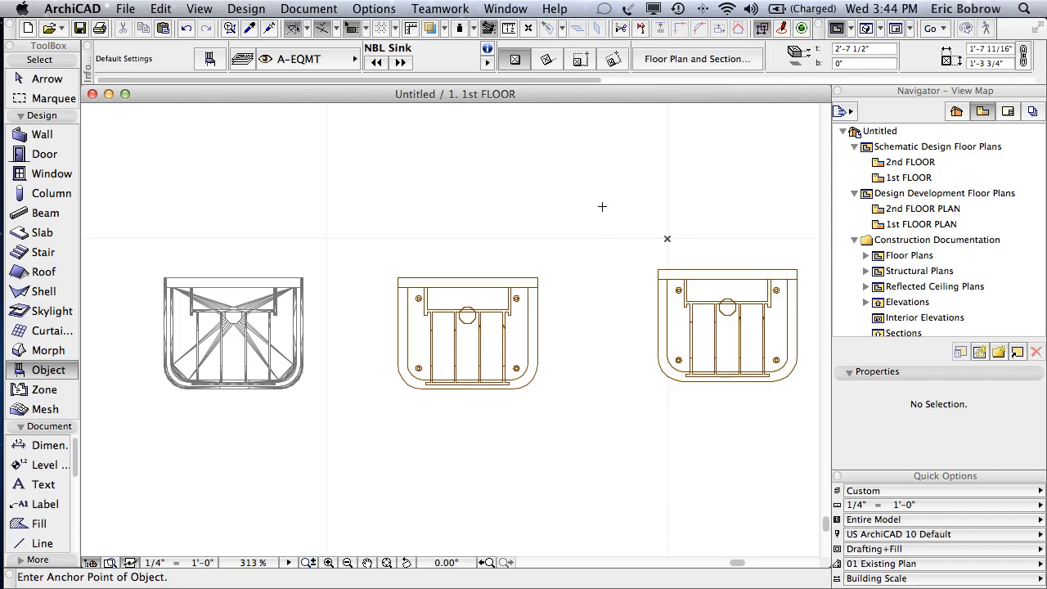
Examine the placed NBL Sink object in 3D beside the other two sinks, and return to the floor plan.
key(F3)
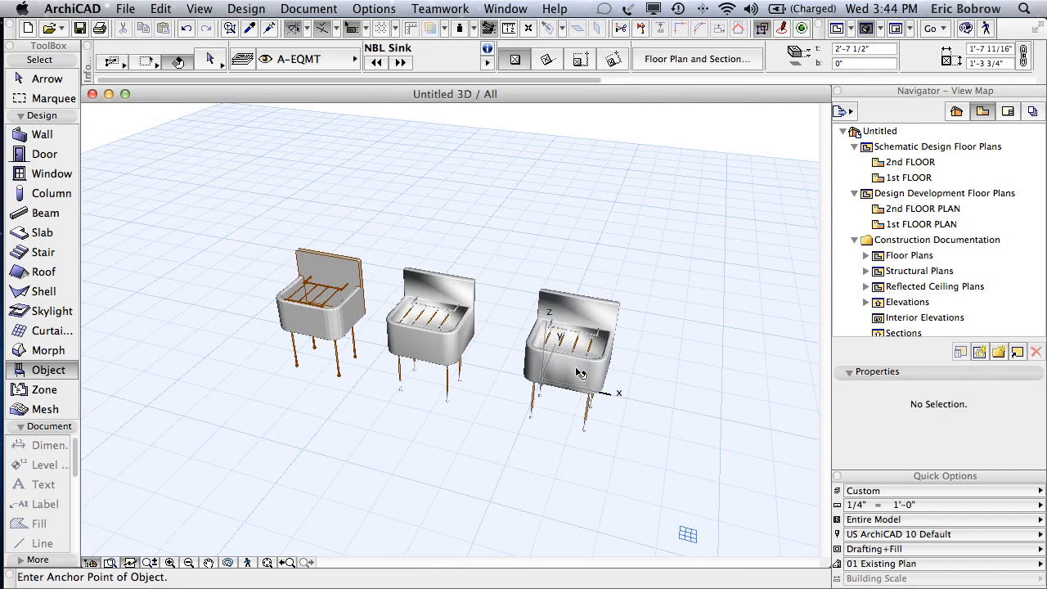
shift+click(577, 344)
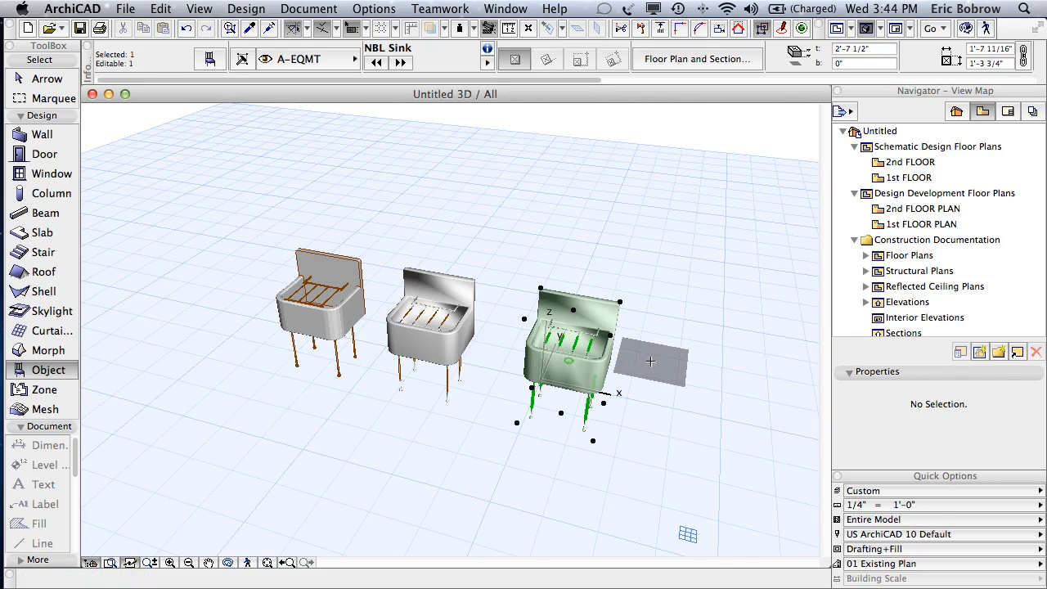
shift+middle_drag(655, 360, 546, 356)
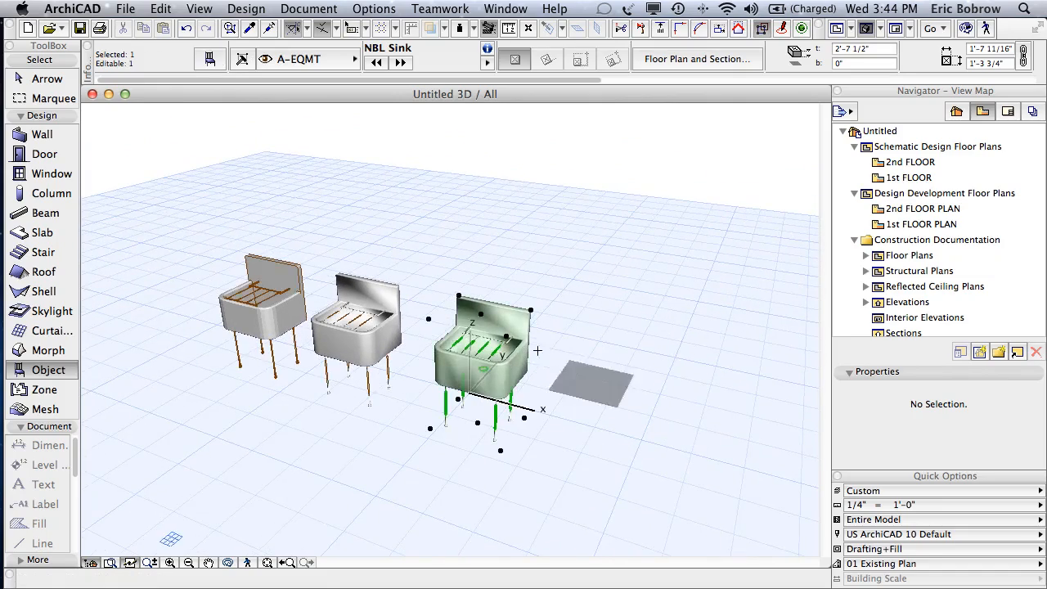
scroll(474, 354, up, 5)
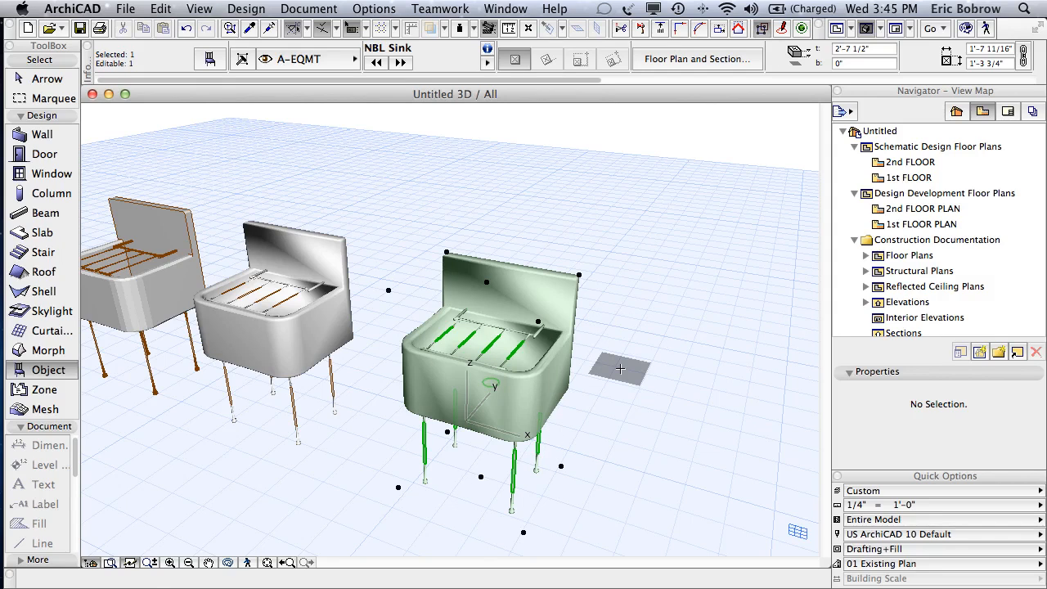
key(F2)
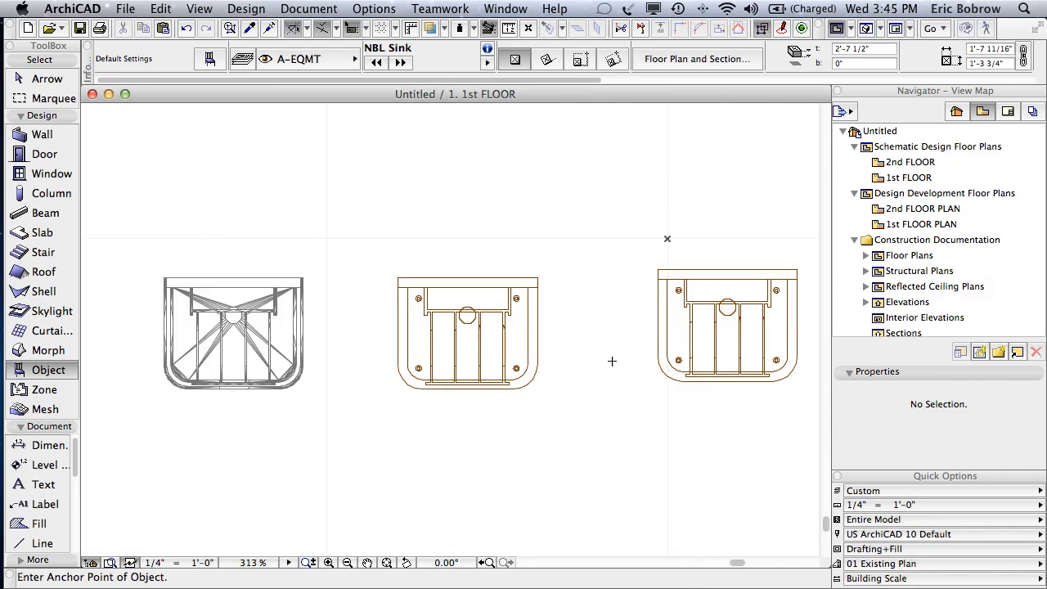
click(612, 359)
key(super+z)
Open the South Elevation view and examine the NBL Sink object up close.
scroll(878, 264, down, 3)
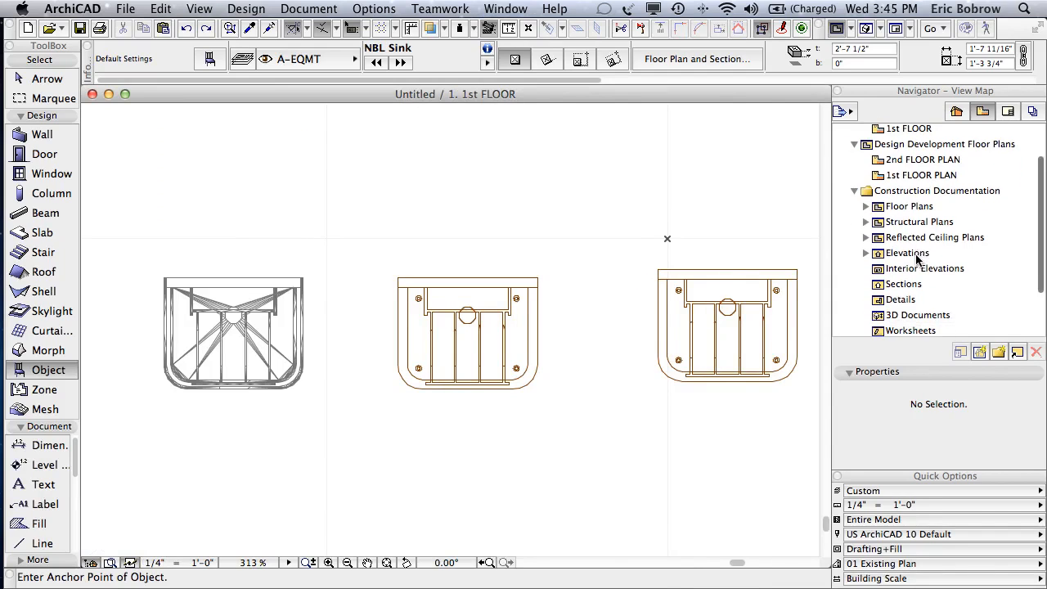
click(867, 254)
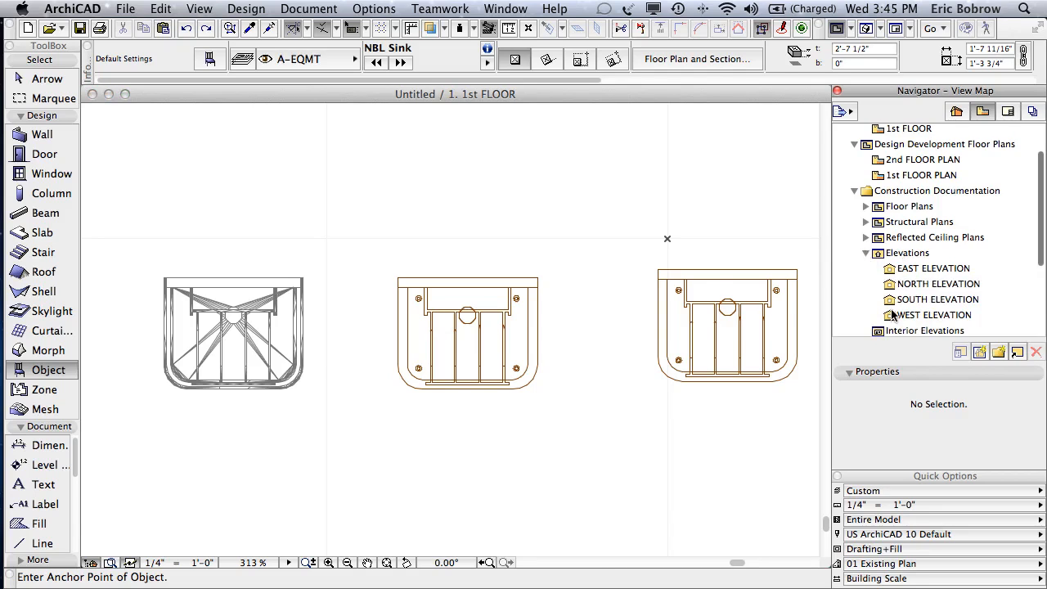
double_click(891, 301)
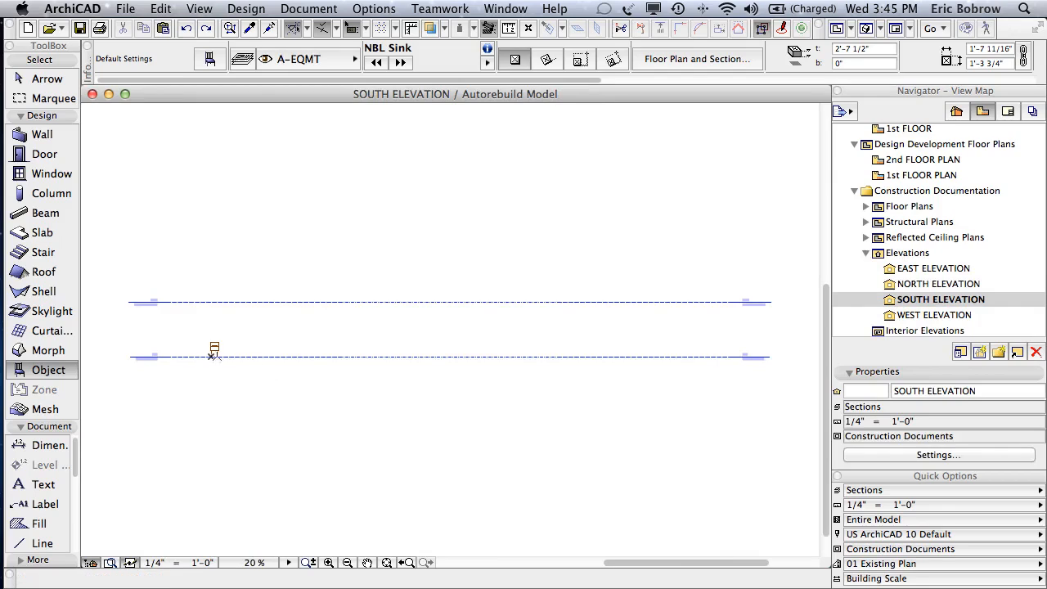
scroll(213, 354, up, 10)
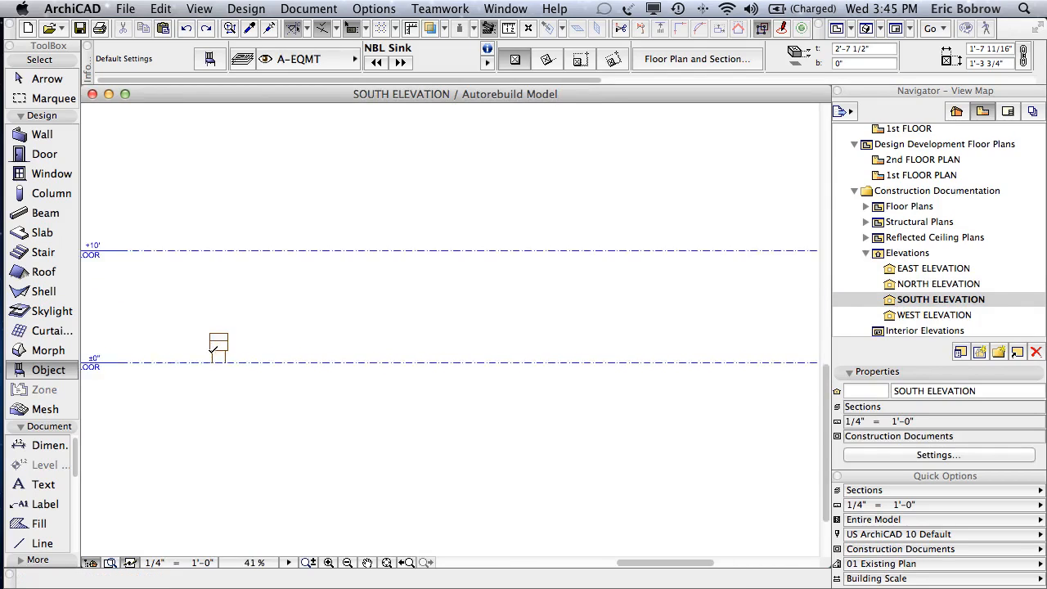
scroll(214, 353, up, 3)
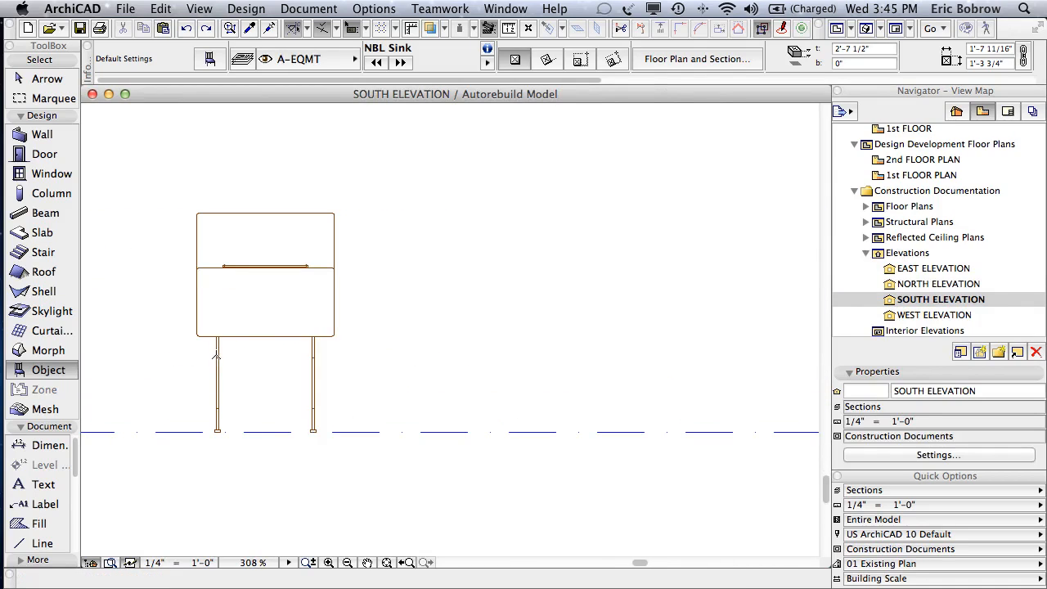
mouse_move(227, 355)
middle_down()
mouse_move(470, 341)
mouse_move(549, 343)
mouse_move(555, 361)
middle_up()
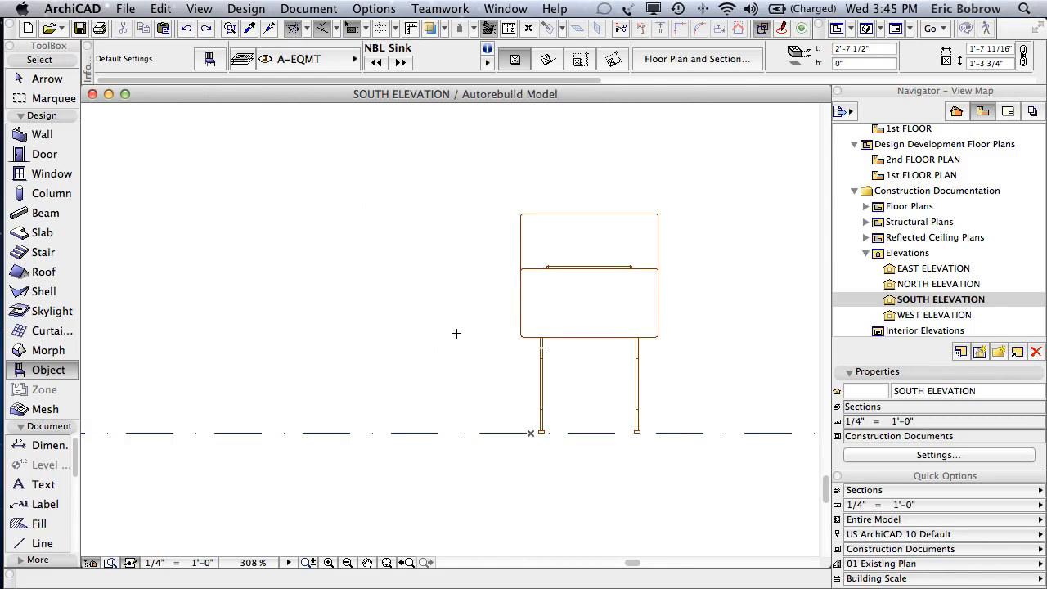
In the layer settings, show and unlock the A520.IFC Import layer and update the Sections layer combination with it.
key(super+l)
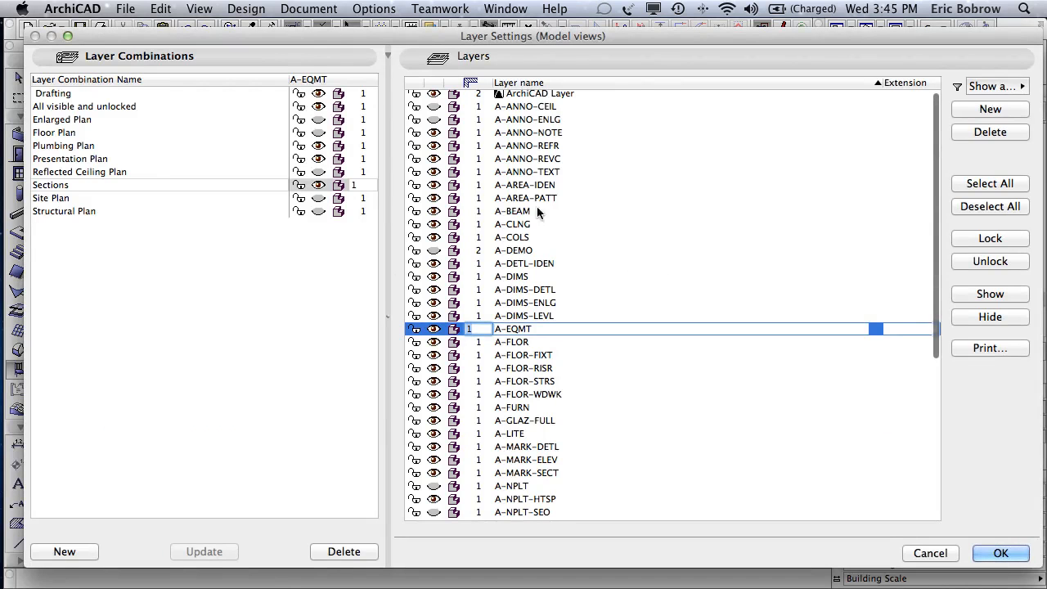
click(61, 184)
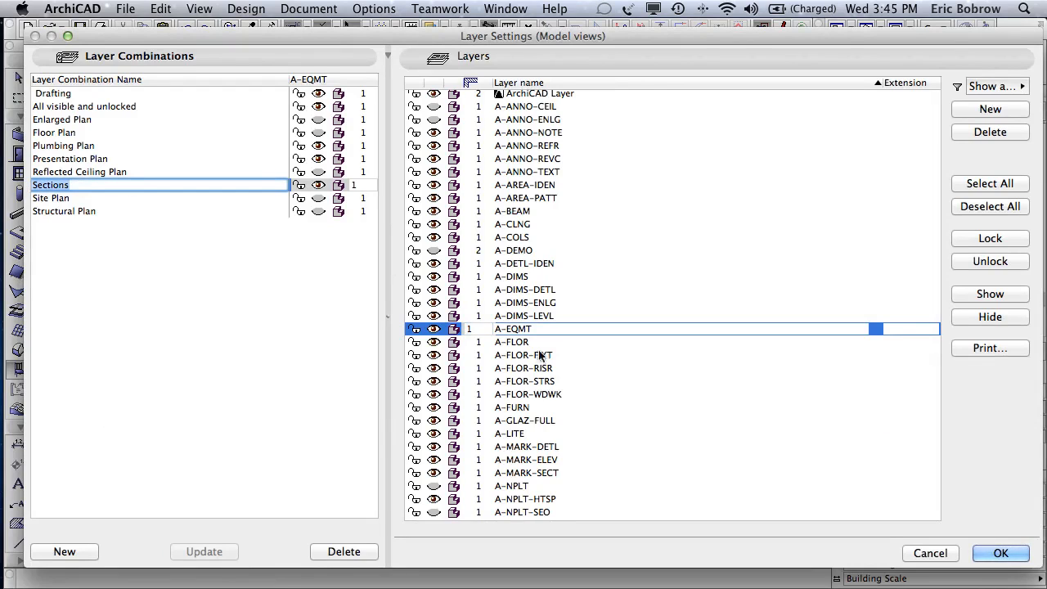
scroll(556, 364, down, 6)
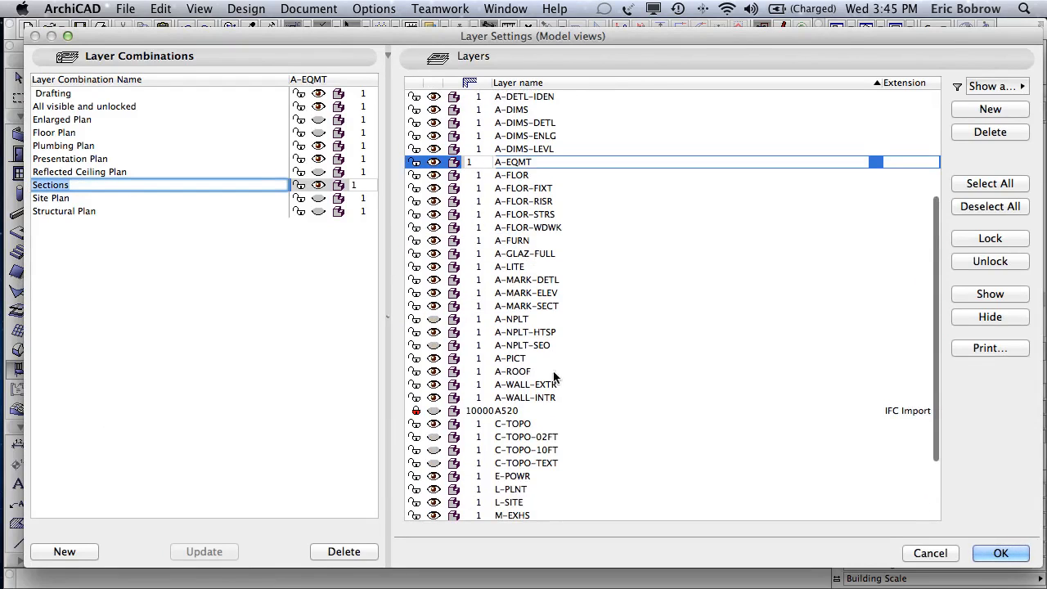
click(434, 412)
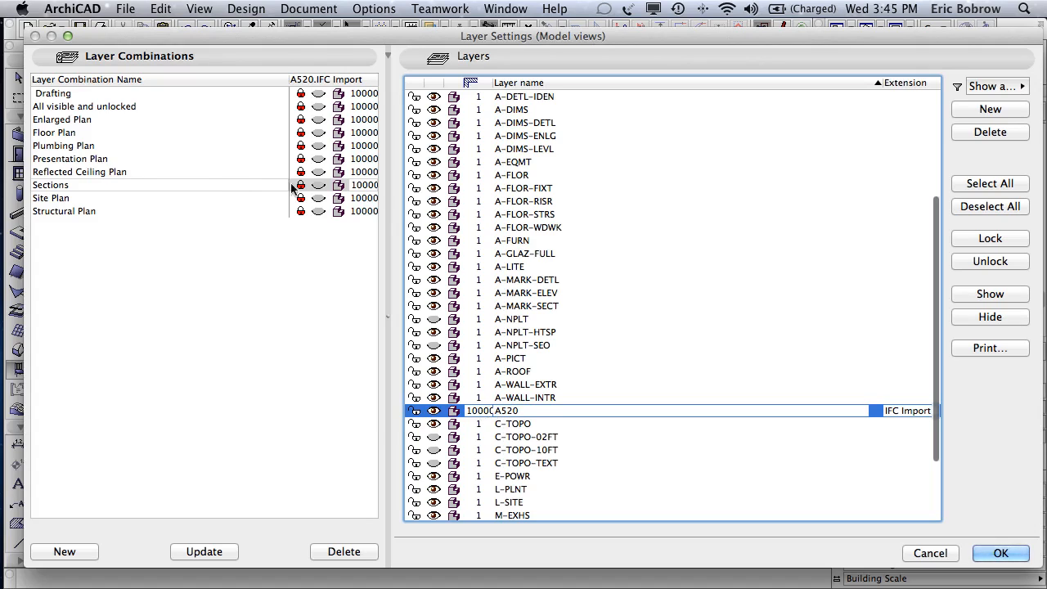
click(200, 553)
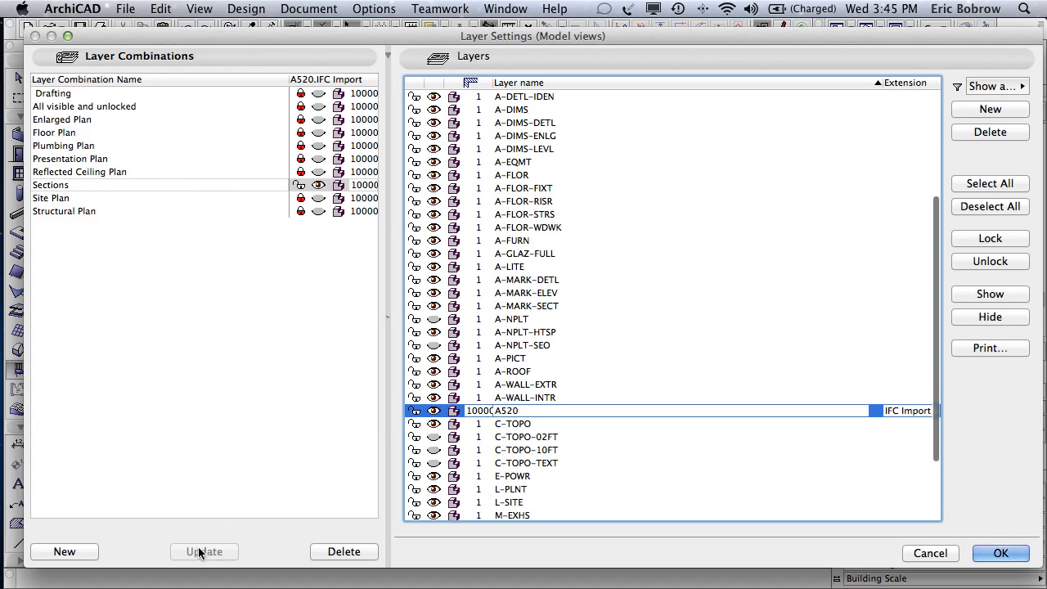
Show and unlock the A520.IFC Import layer in the Floor Plan and Plumbing Plan combinations too, and apply the layer settings.
click(319, 134)
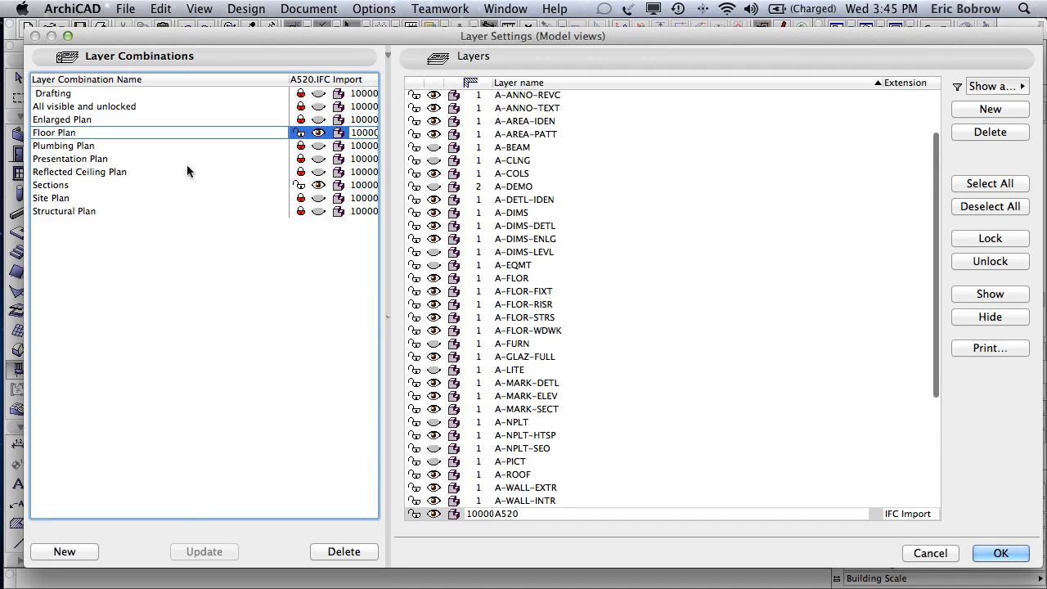
click(300, 147)
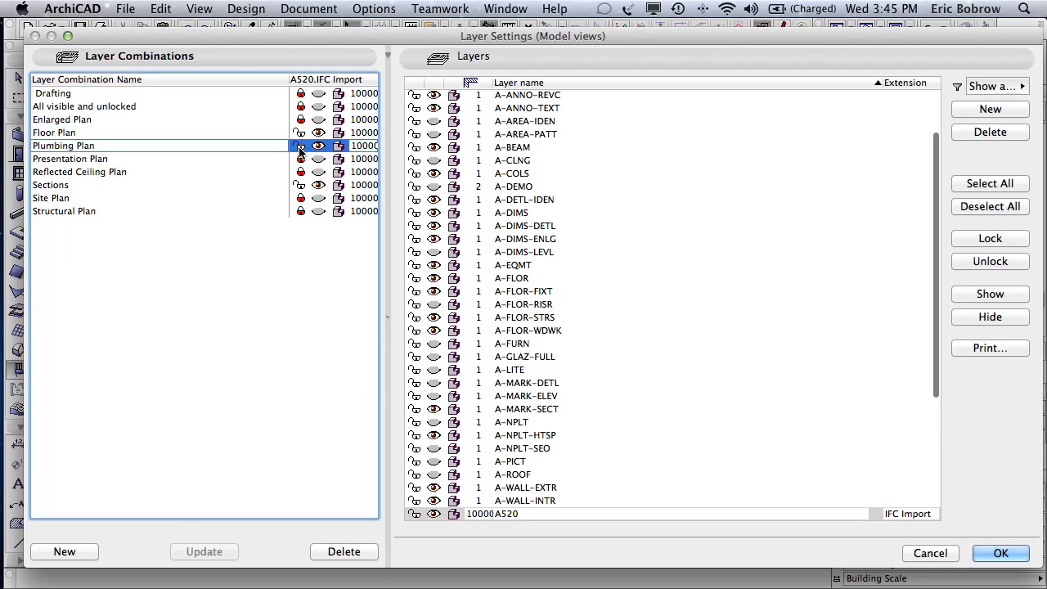
click(994, 552)
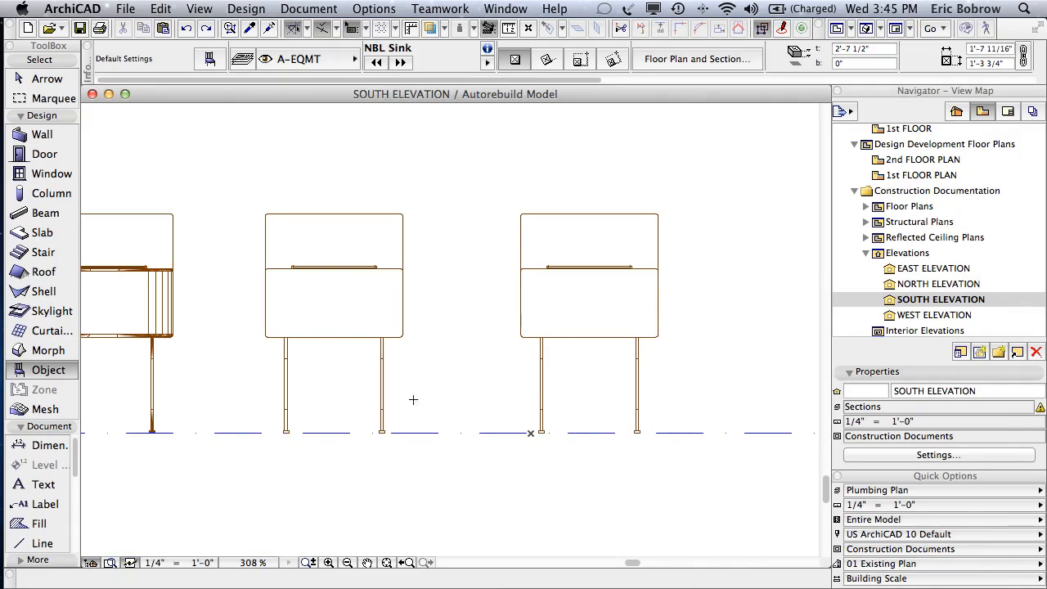
Compare the three sinks in the south elevation, and check the middle sink's basin and leg morphs by selecting them individually.
scroll(257, 342, left, 5)
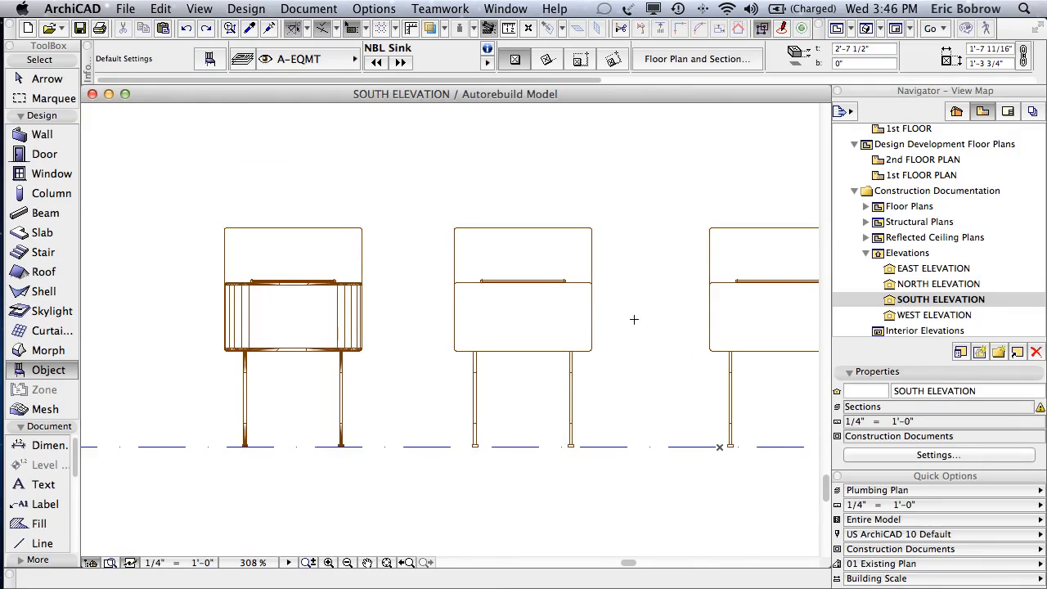
scroll(640, 323, right, 4)
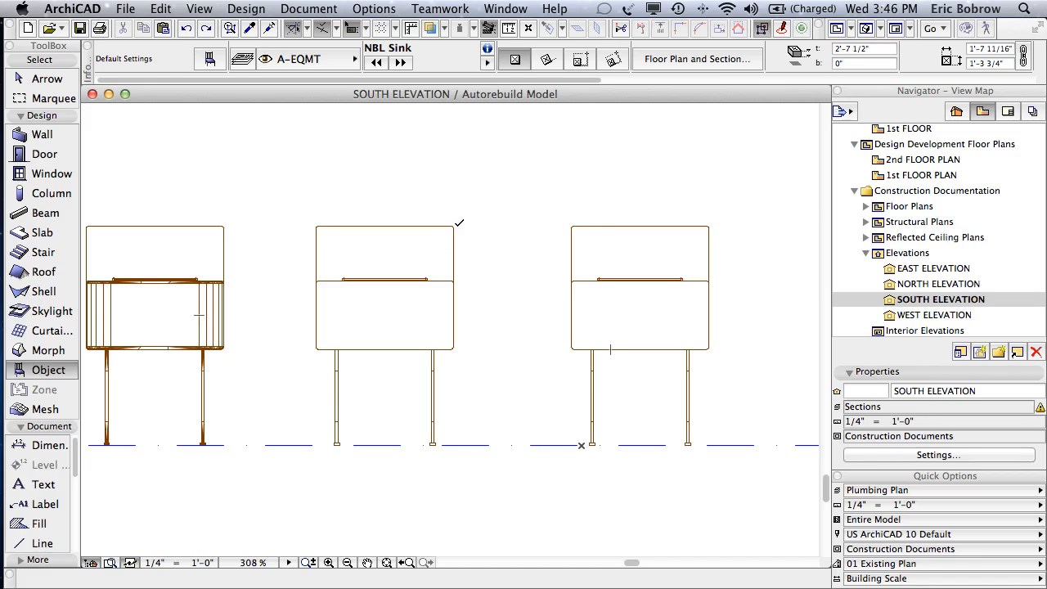
click(456, 230)
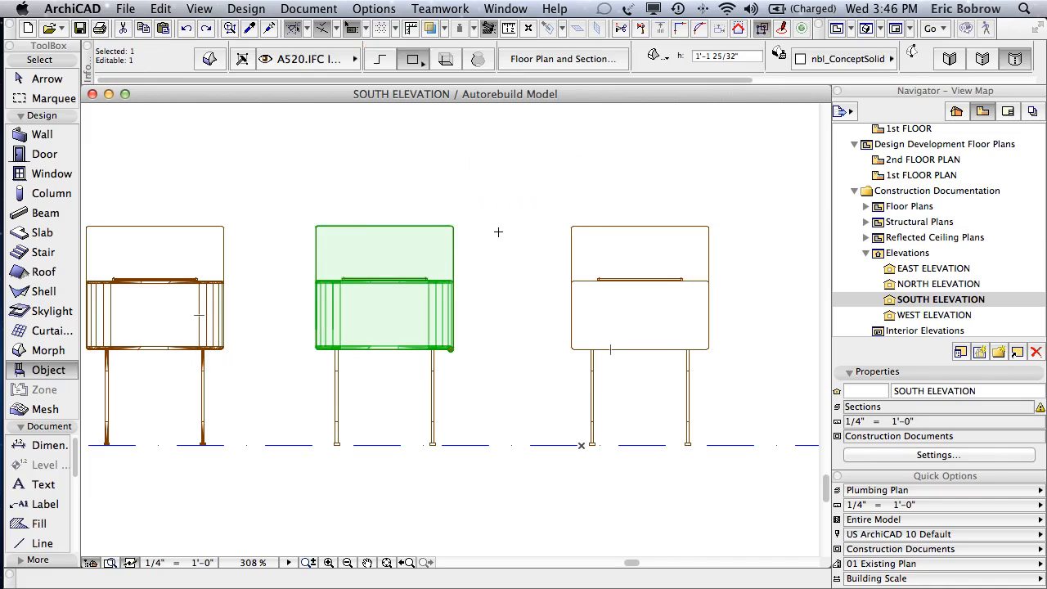
click(474, 430)
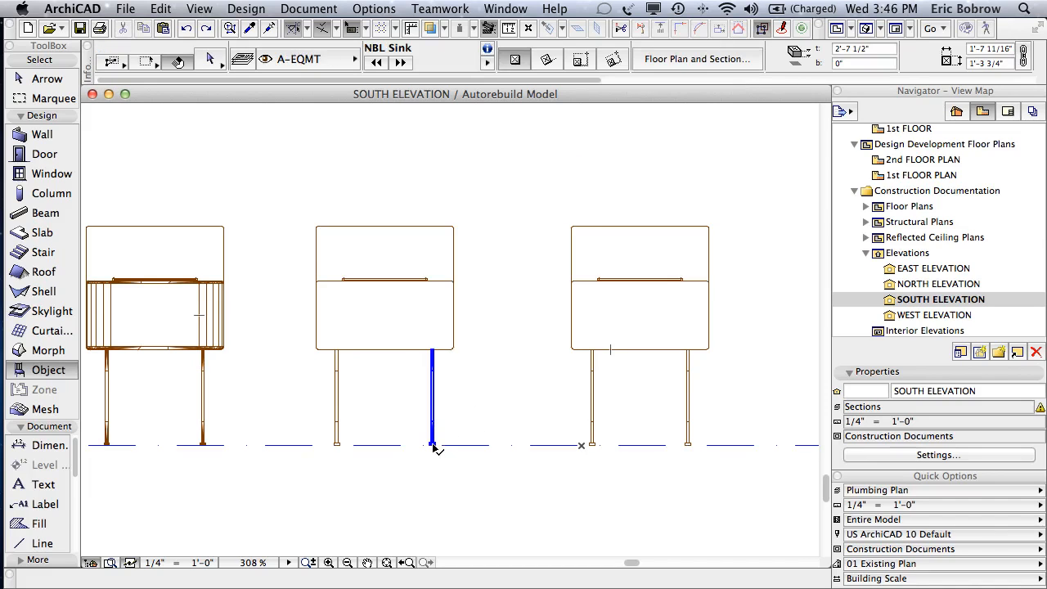
click(433, 445)
click(499, 418)
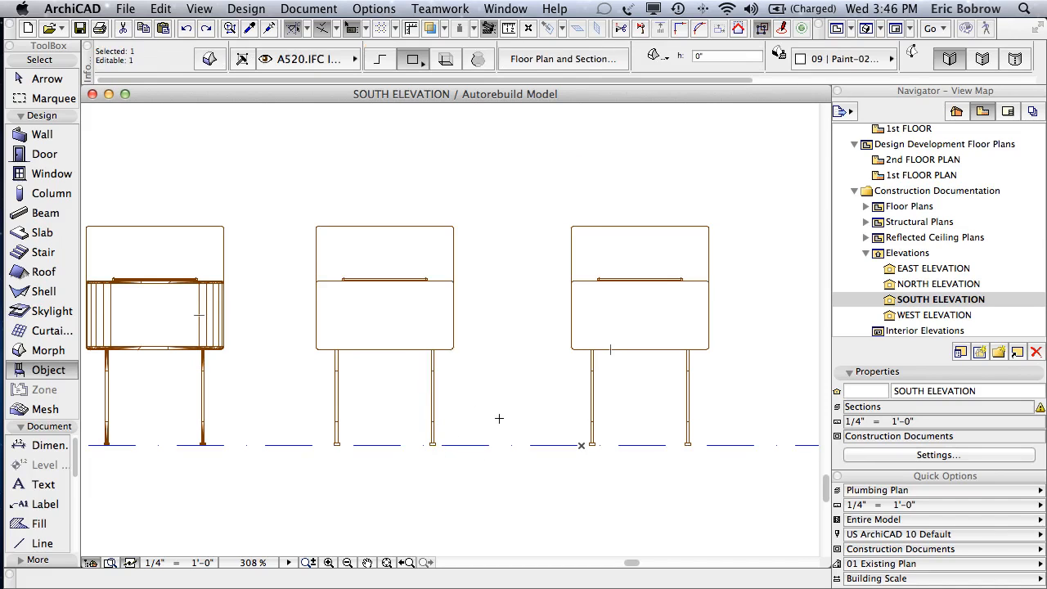
Select the NBL Sink object in the south elevation to check that it is one element, and deselect it.
click(578, 346)
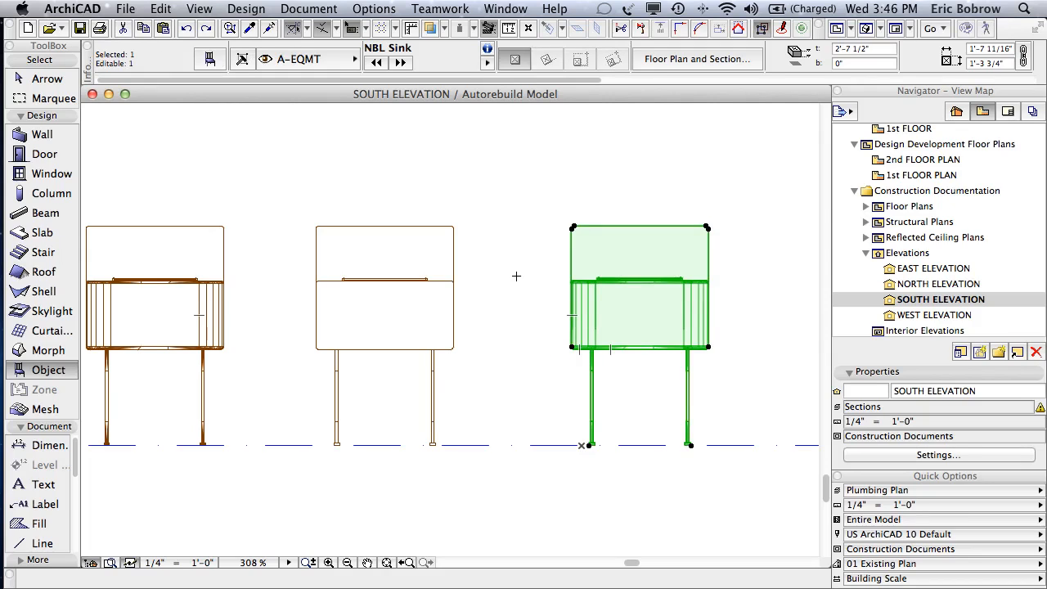
click(492, 278)
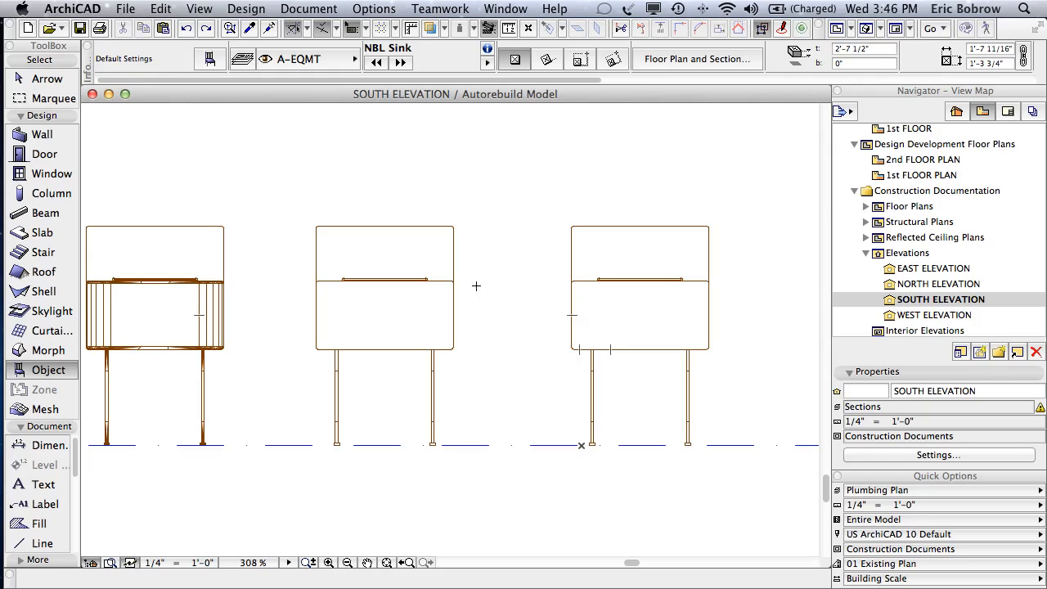
click(578, 350)
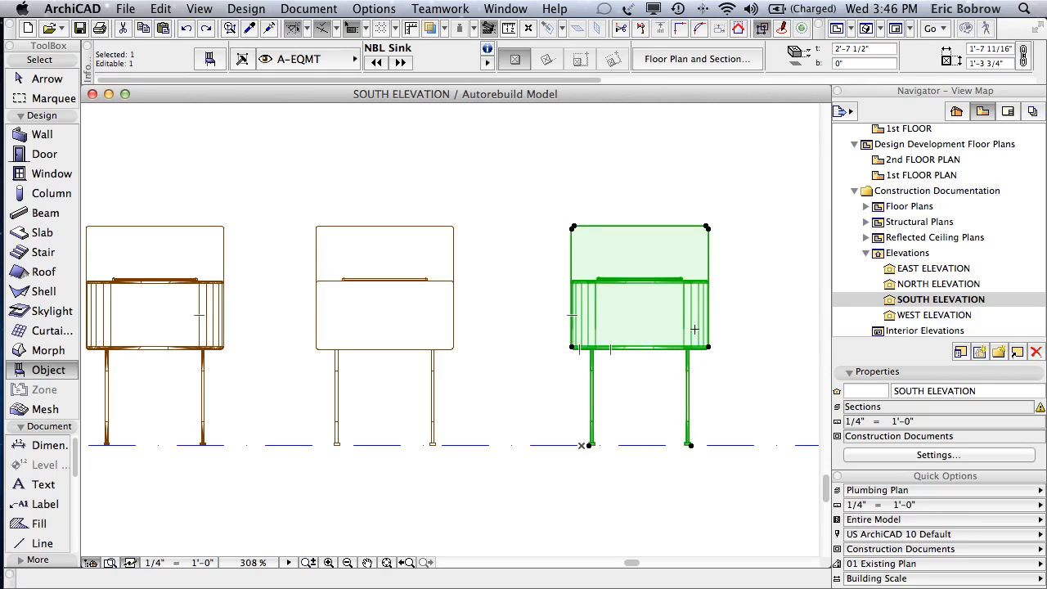
click(538, 280)
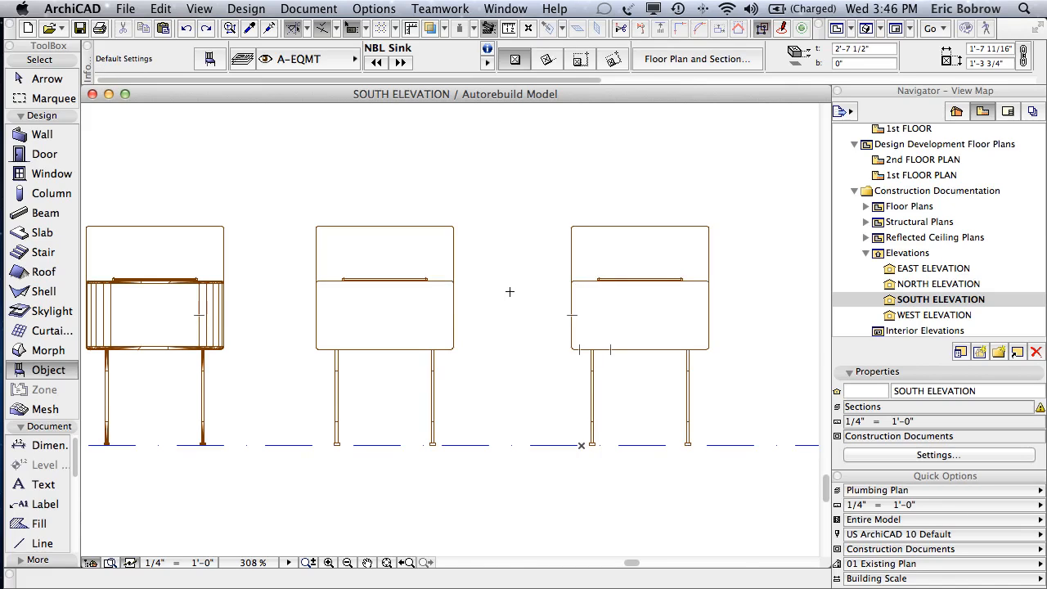
Return to the floor plan and open the selection settings of the originally imported IFC sink object.
key(F2)
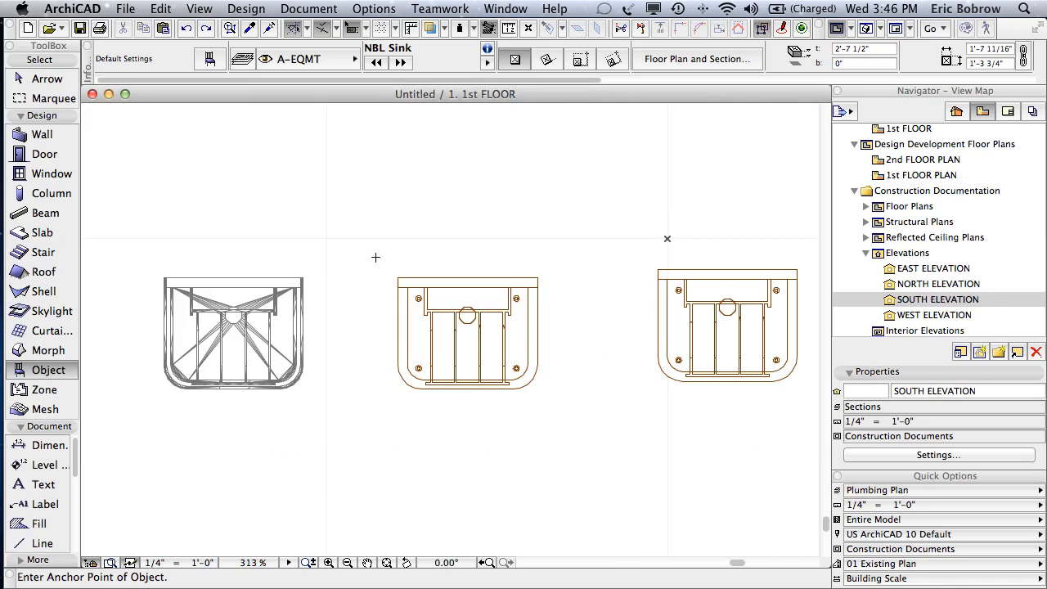
key(shift)
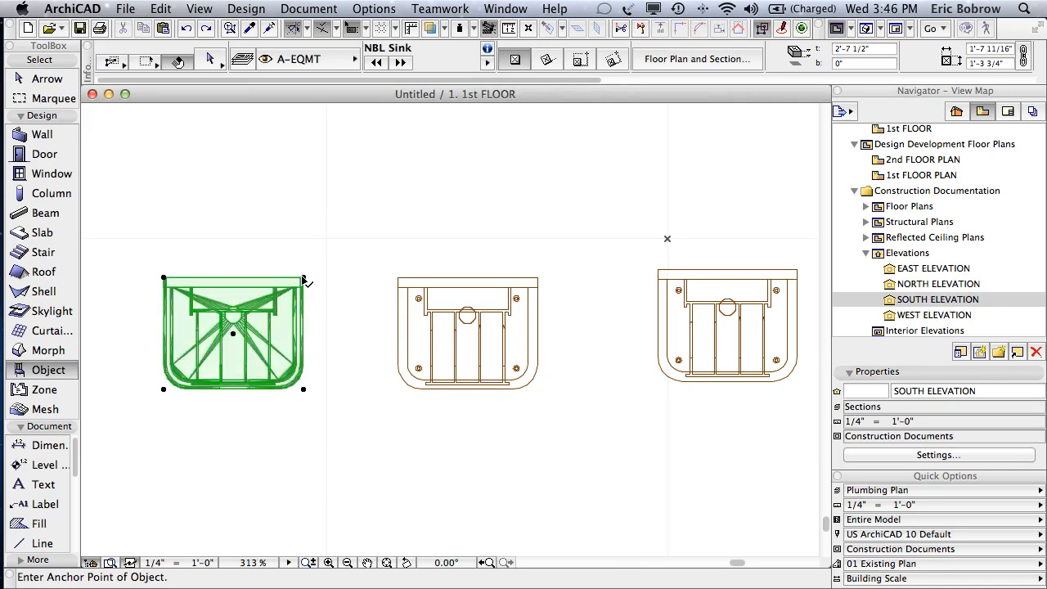
shift+click(303, 279)
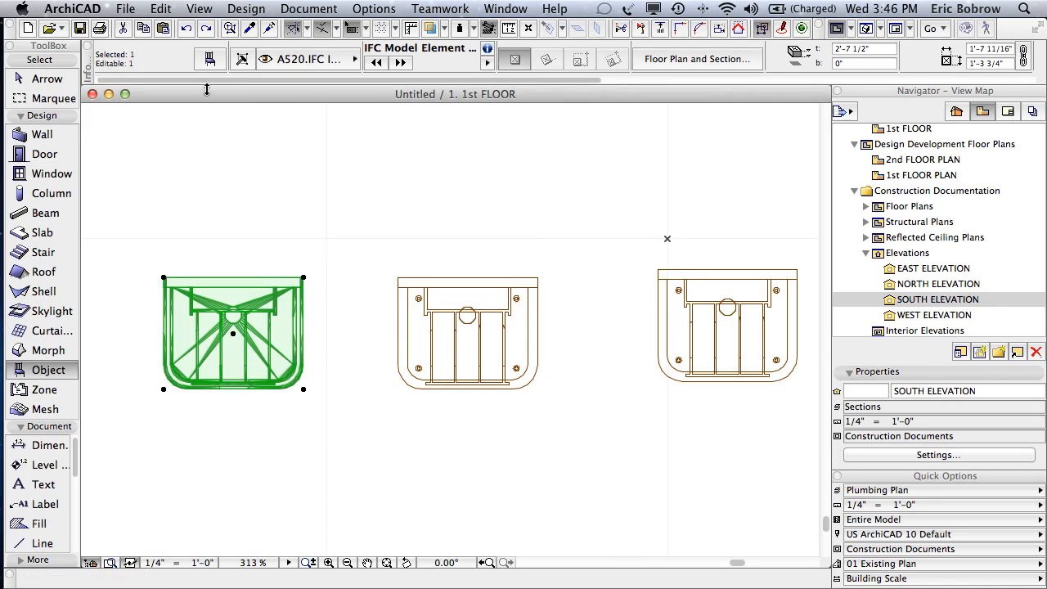
click(210, 59)
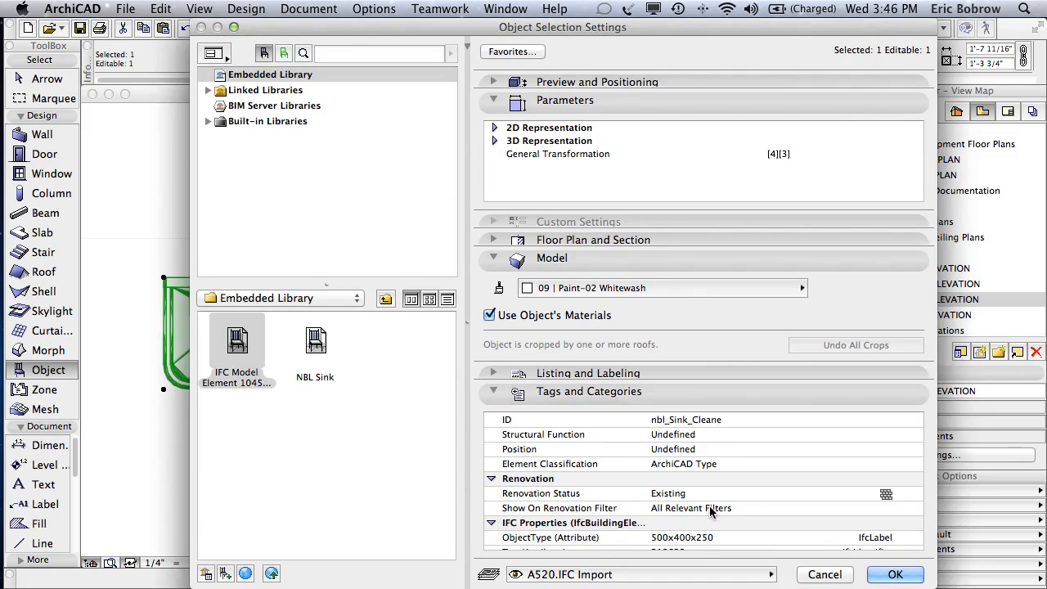
Examine the imported sink's IFC properties, including its constraints, dimensions, identity data and OffsetFromFloor value.
scroll(710, 510, down, 3)
scroll(710, 510, up, 3)
scroll(728, 421, down, 3)
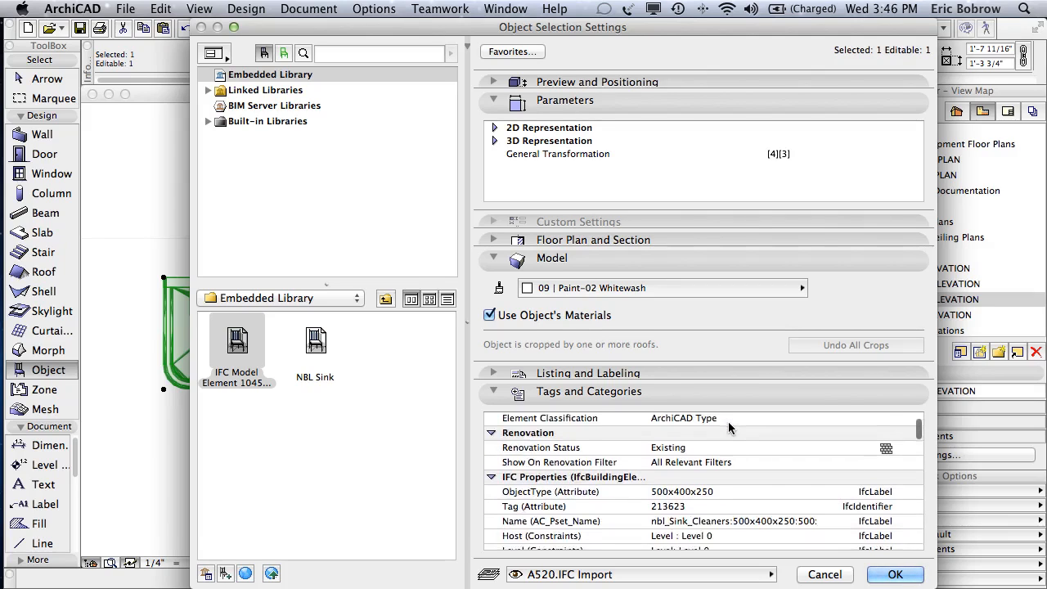
scroll(728, 422, down, 2)
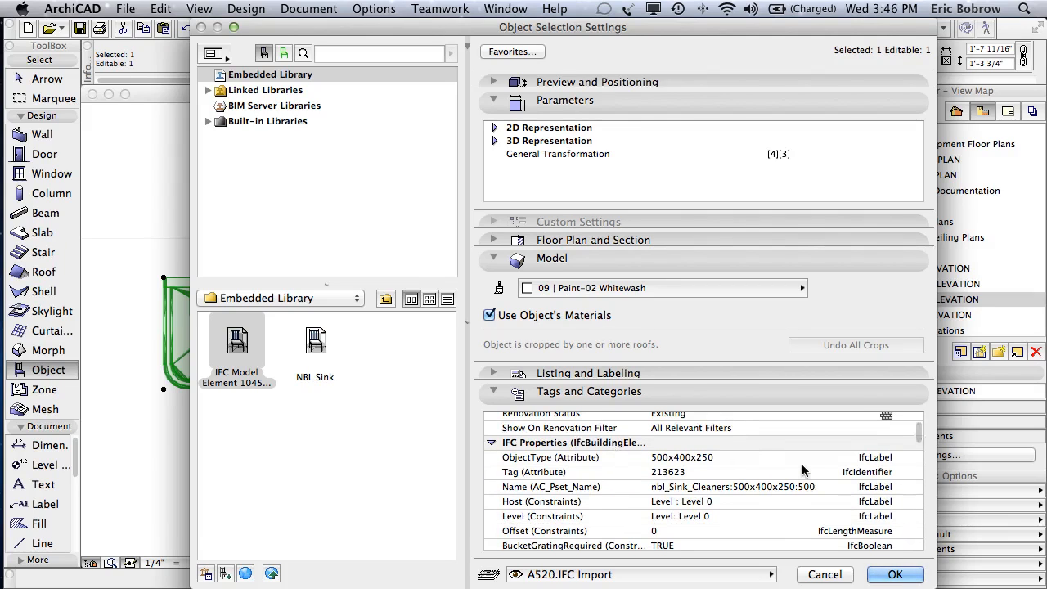
scroll(802, 471, down, 2)
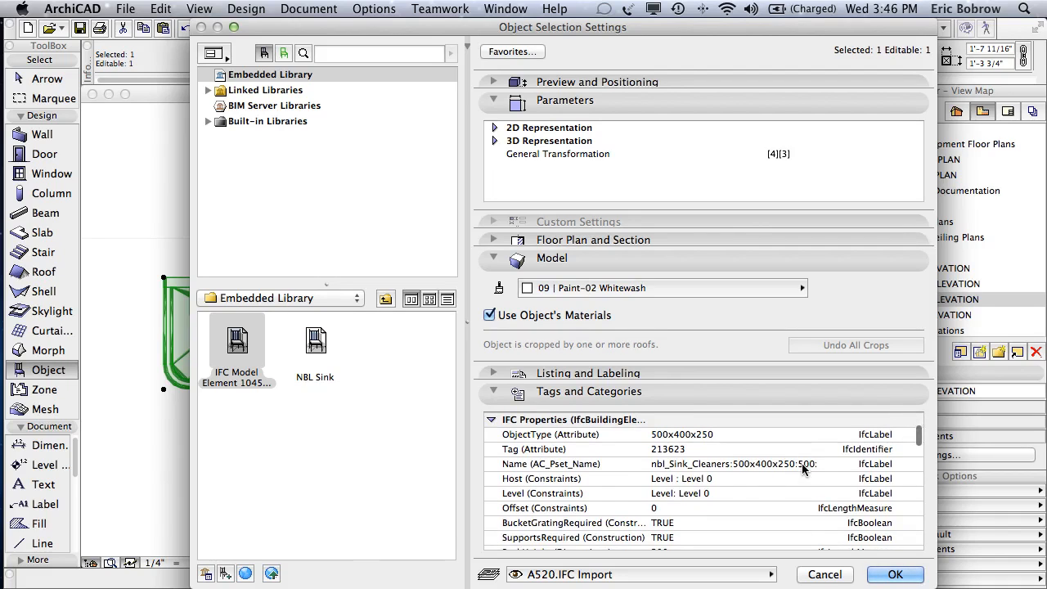
scroll(779, 472, down, 5)
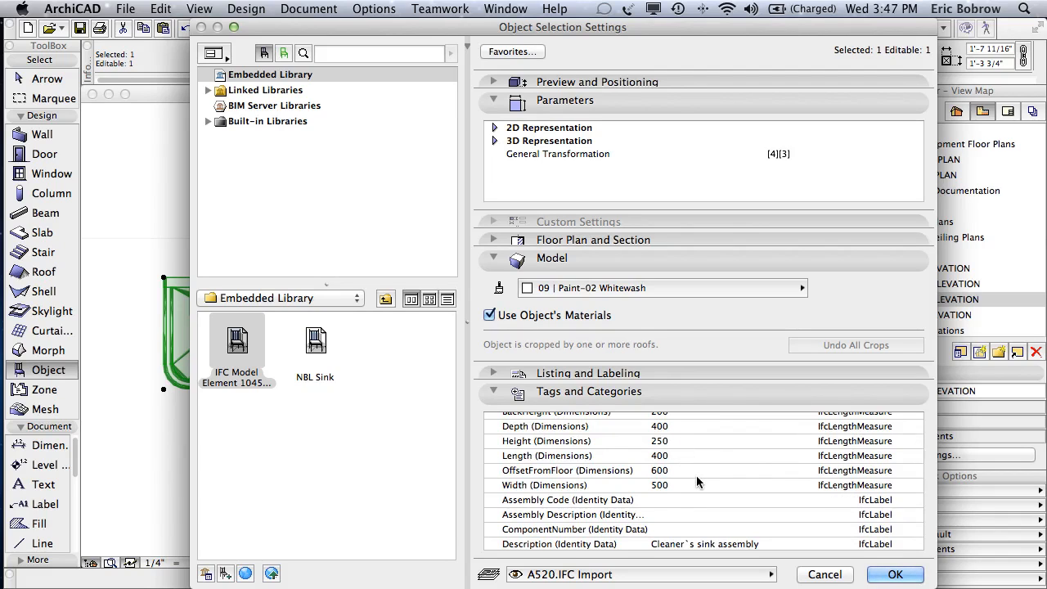
scroll(696, 475, down, 5)
scroll(699, 474, down, 10)
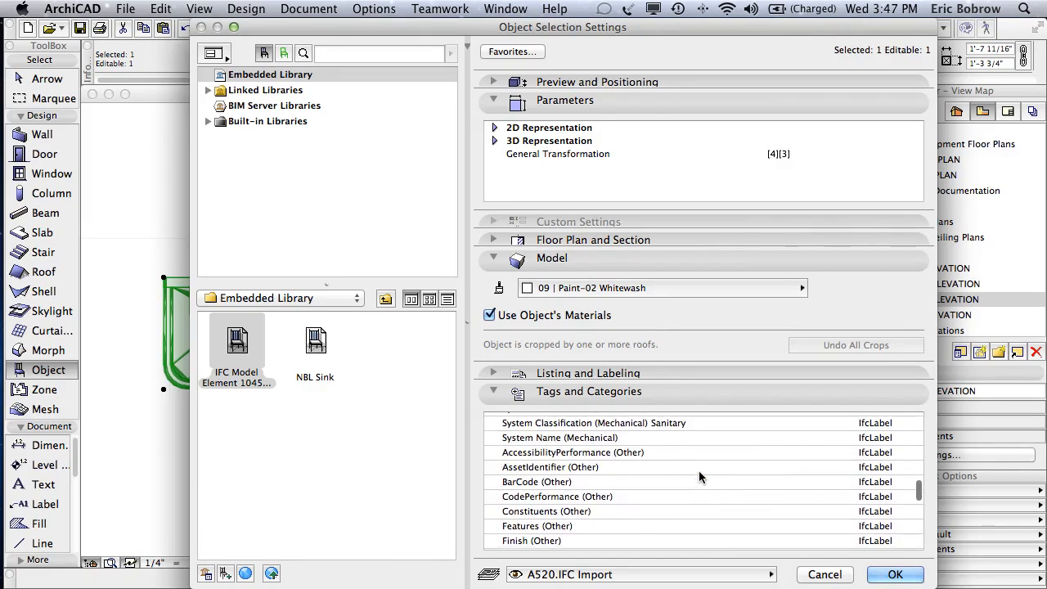
scroll(699, 477, up, 15)
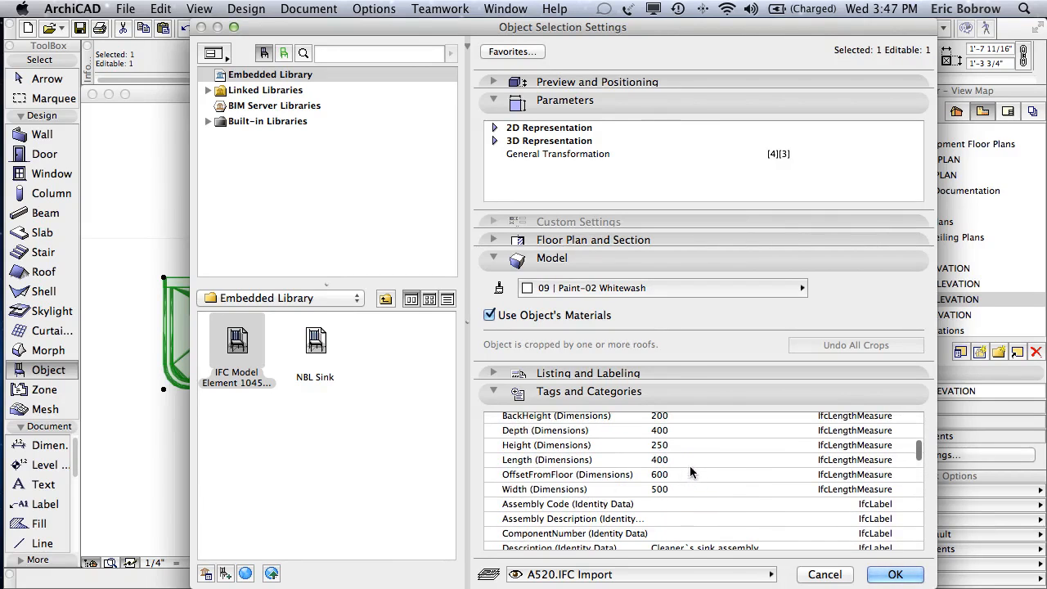
click(678, 475)
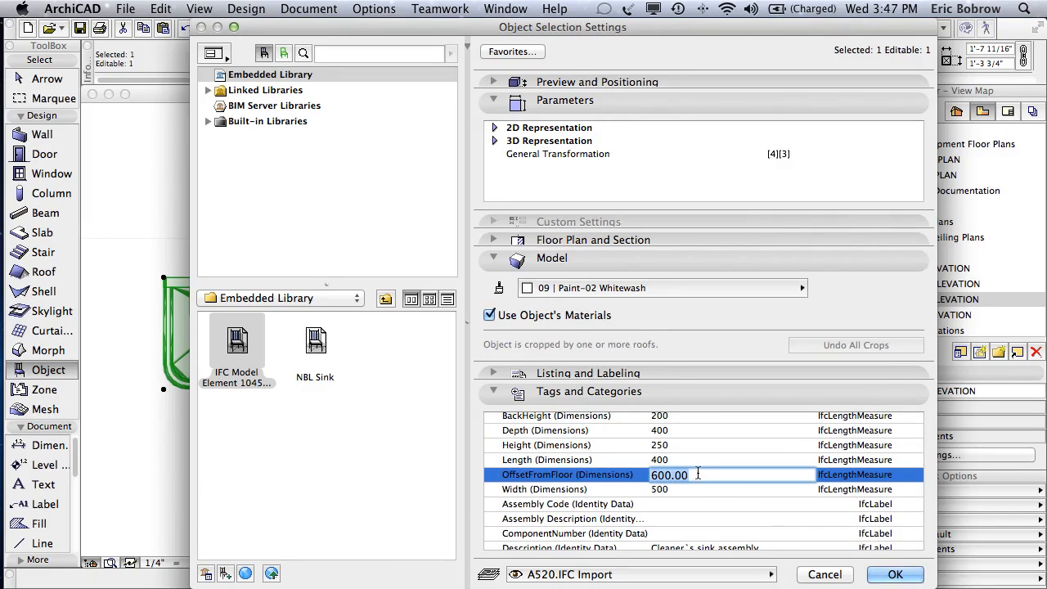
Inspect the imported sink's 2D and 3D representation parameters, and close its settings without applying changes.
click(495, 129)
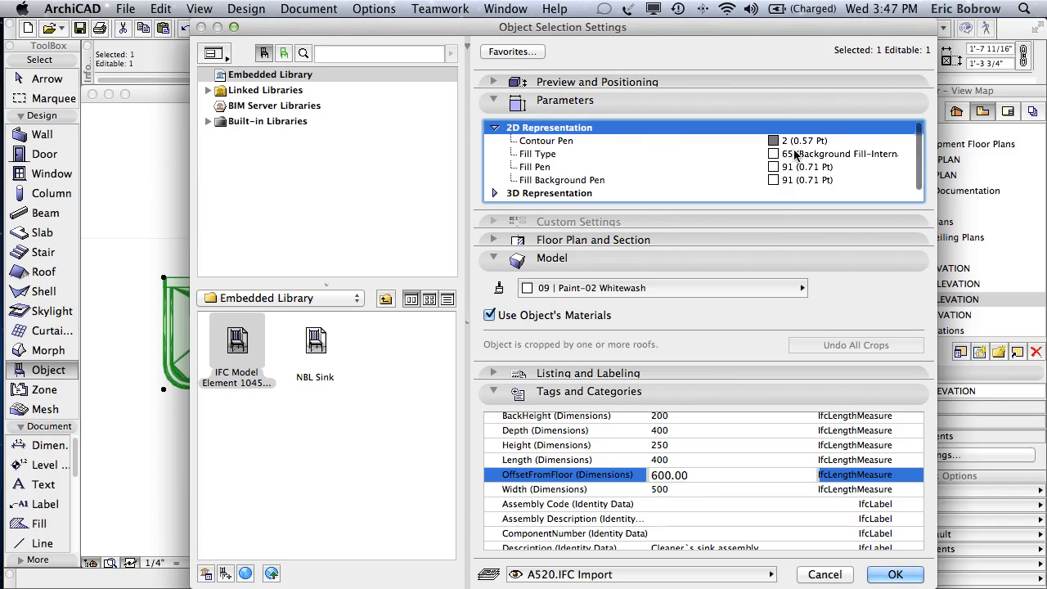
click(496, 193)
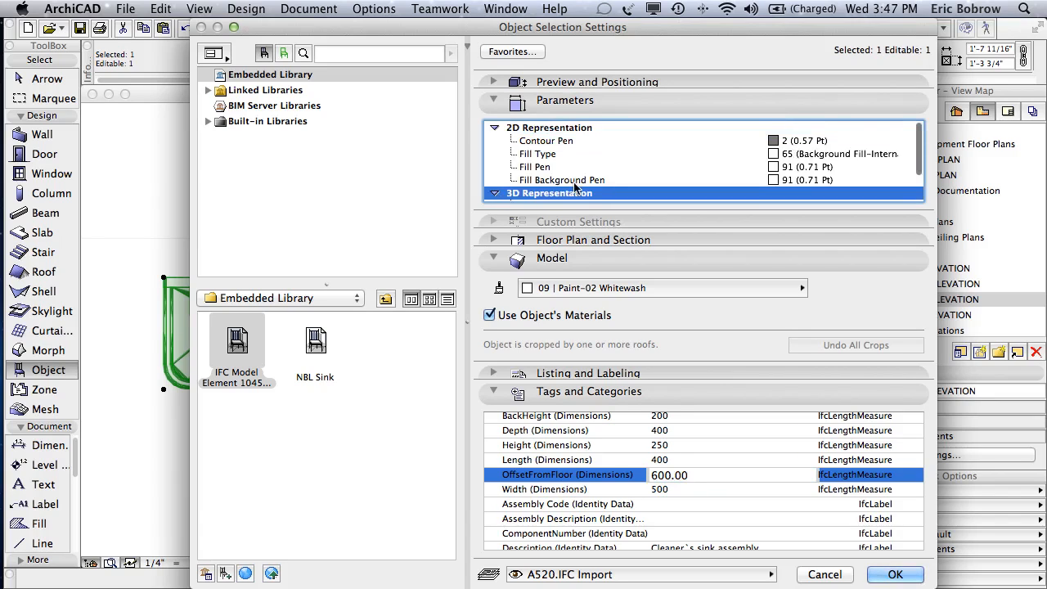
scroll(575, 189, down, 3)
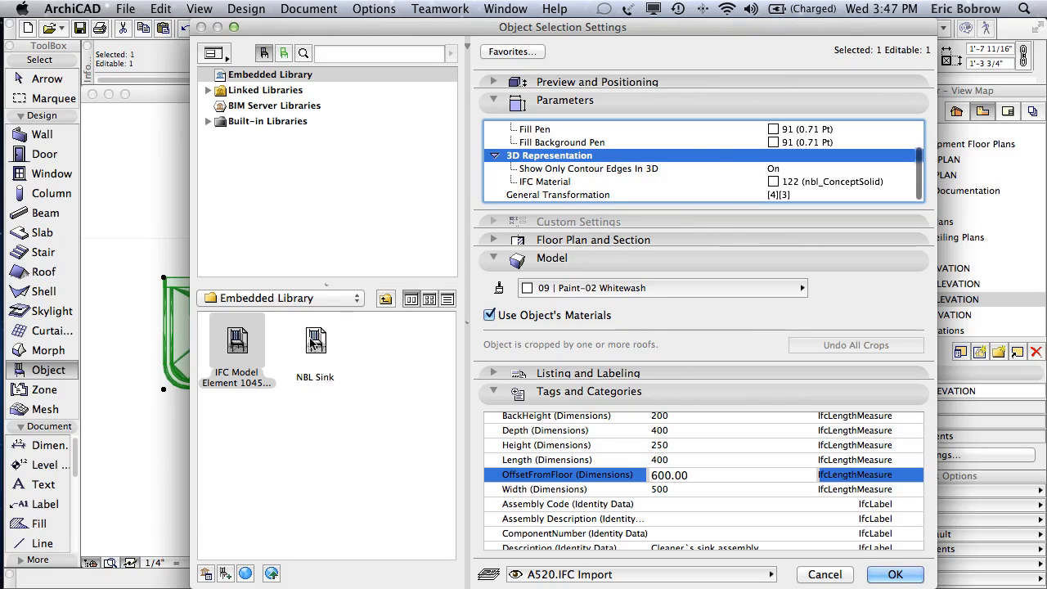
click(833, 577)
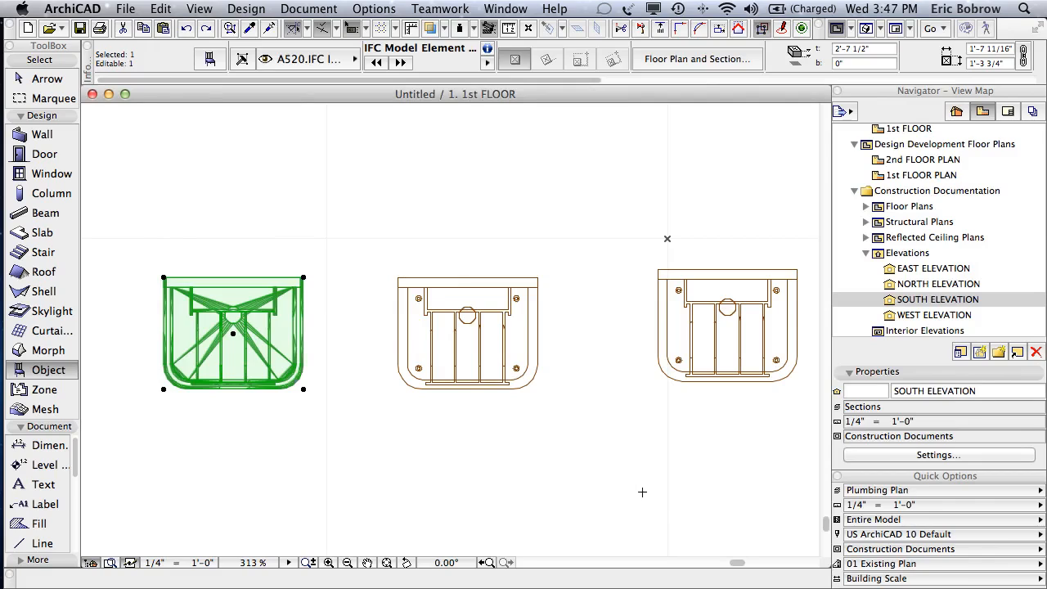
Open the NBL Sink object's selection settings, examine its tags and manageable IFC properties, and cancel the IFC property manager.
shift+click(660, 382)
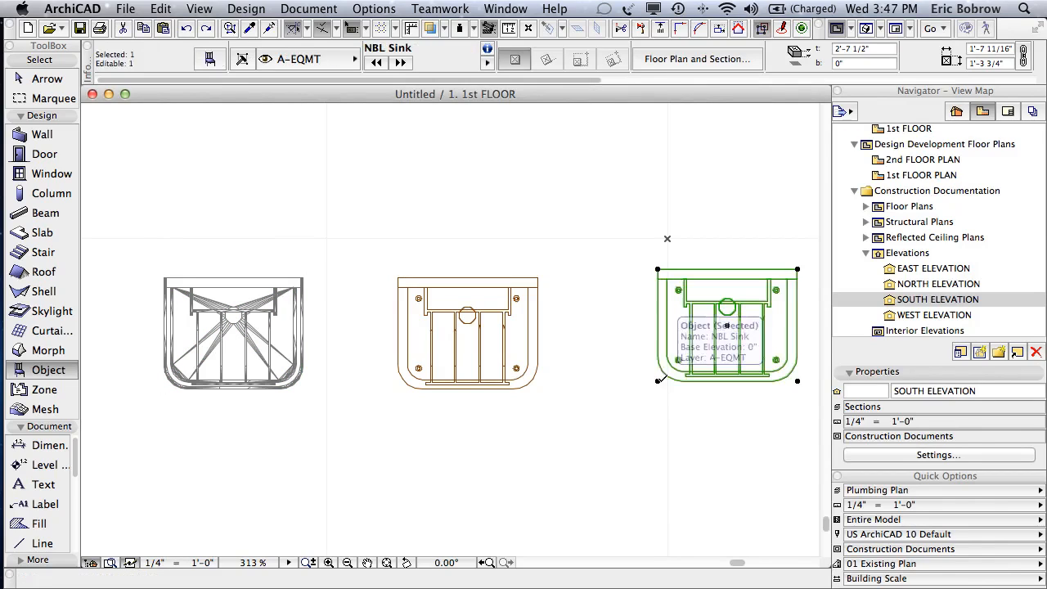
click(208, 59)
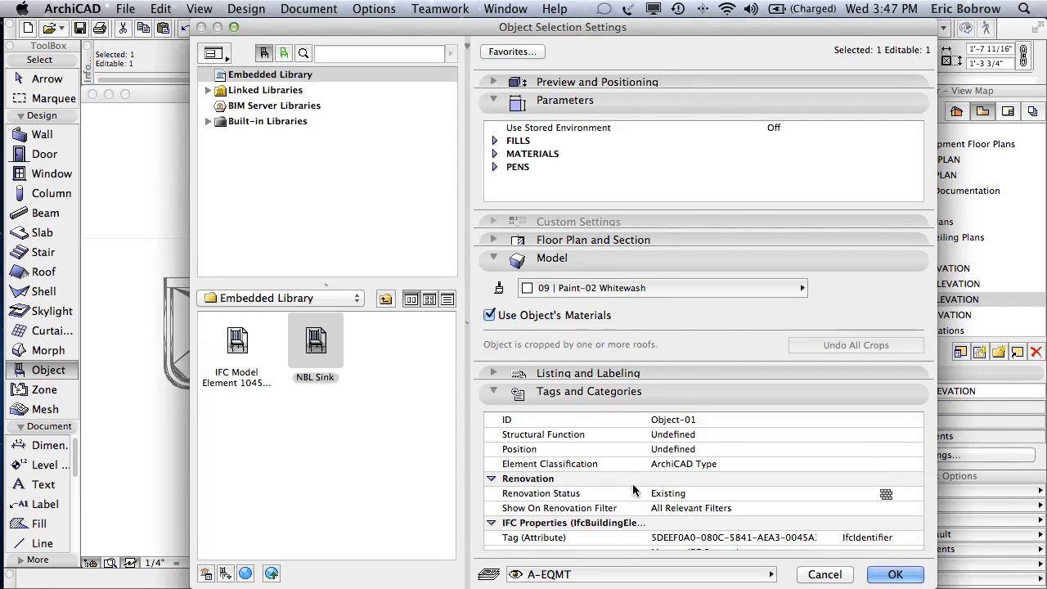
scroll(864, 490, down, 1)
scroll(818, 503, up, 1)
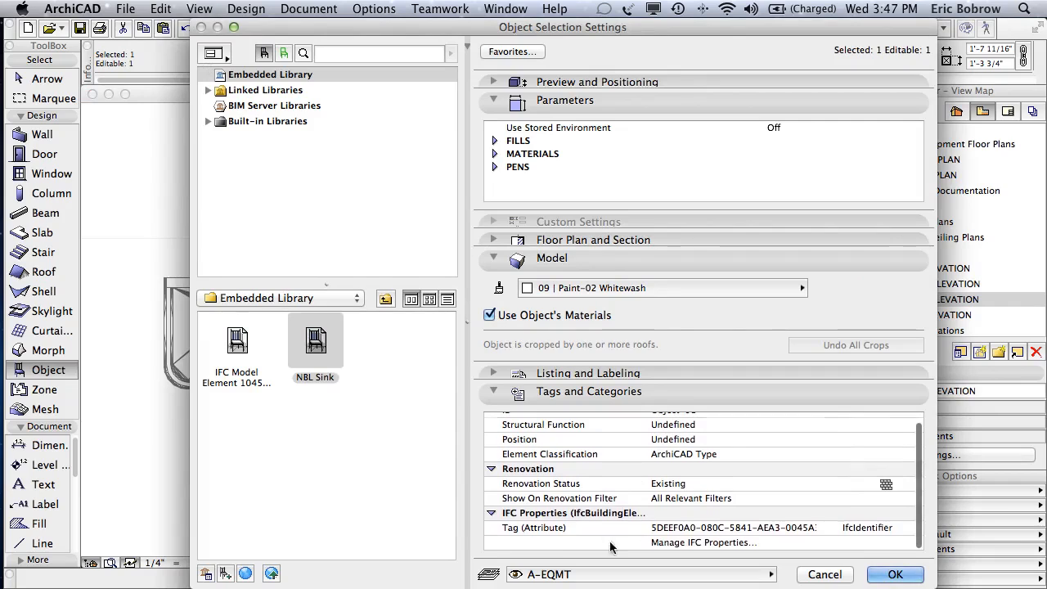
click(694, 544)
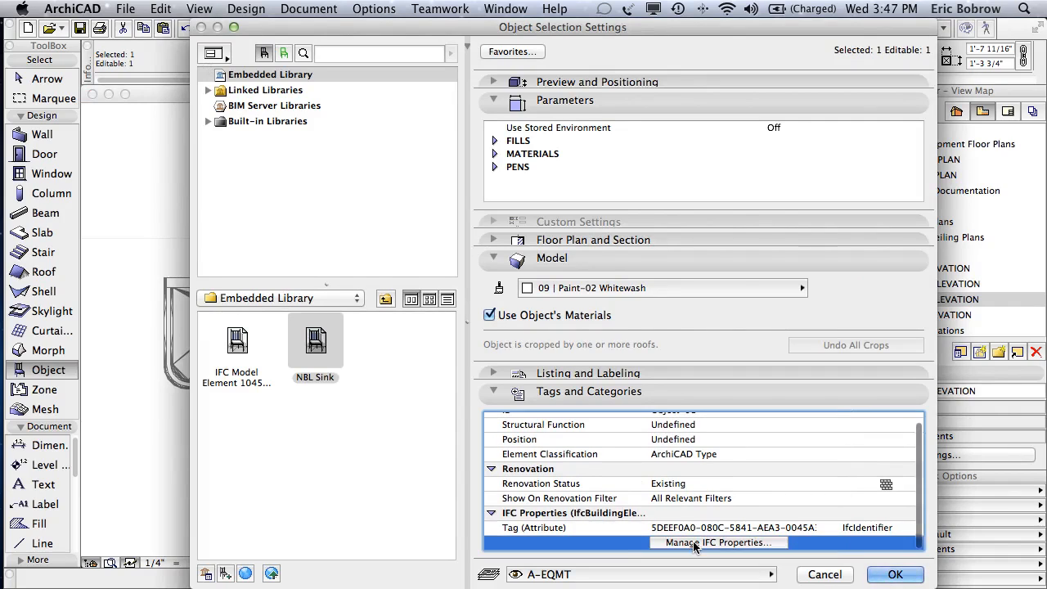
click(693, 544)
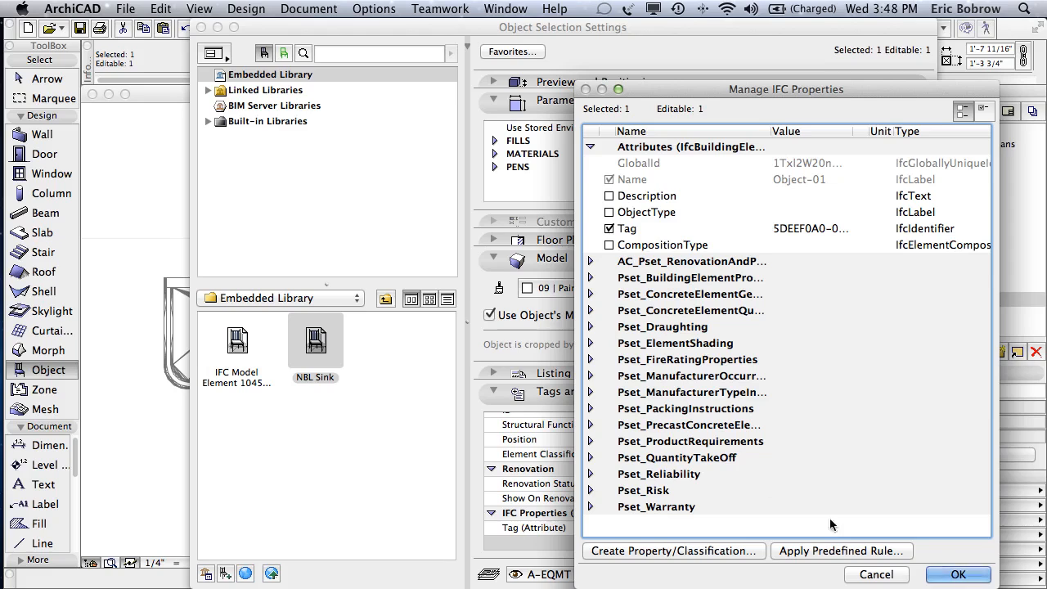
click(880, 574)
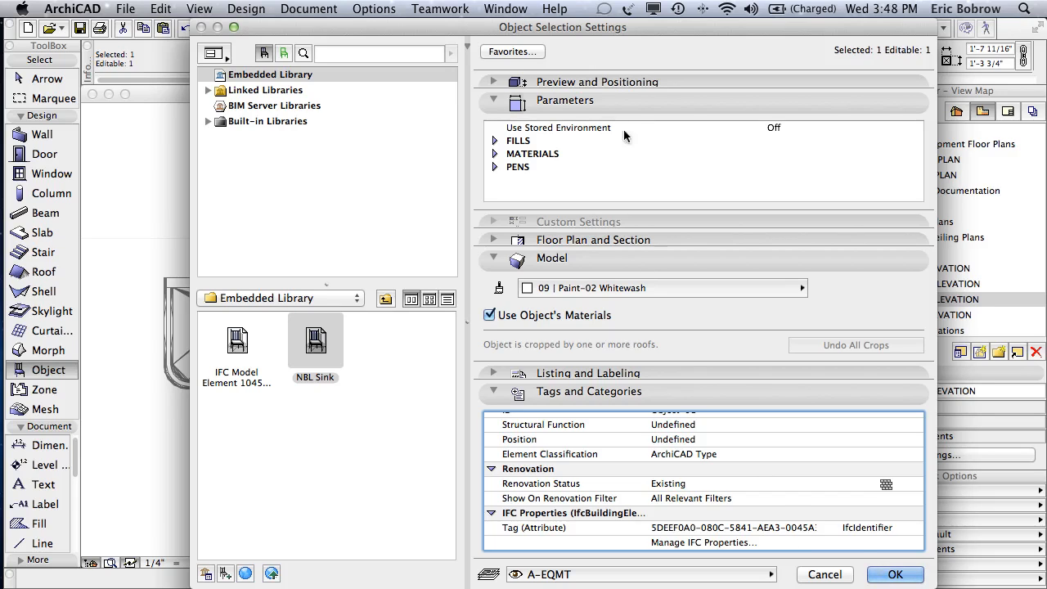
Inspect the NBL Sink's fill and material parameters, and close its settings without applying changes.
click(495, 142)
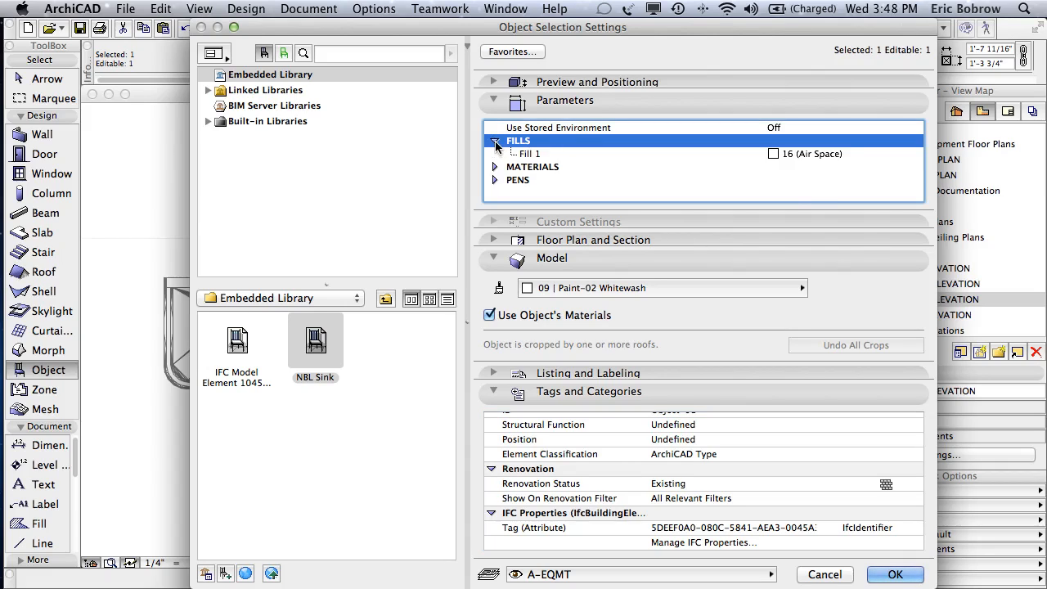
click(495, 167)
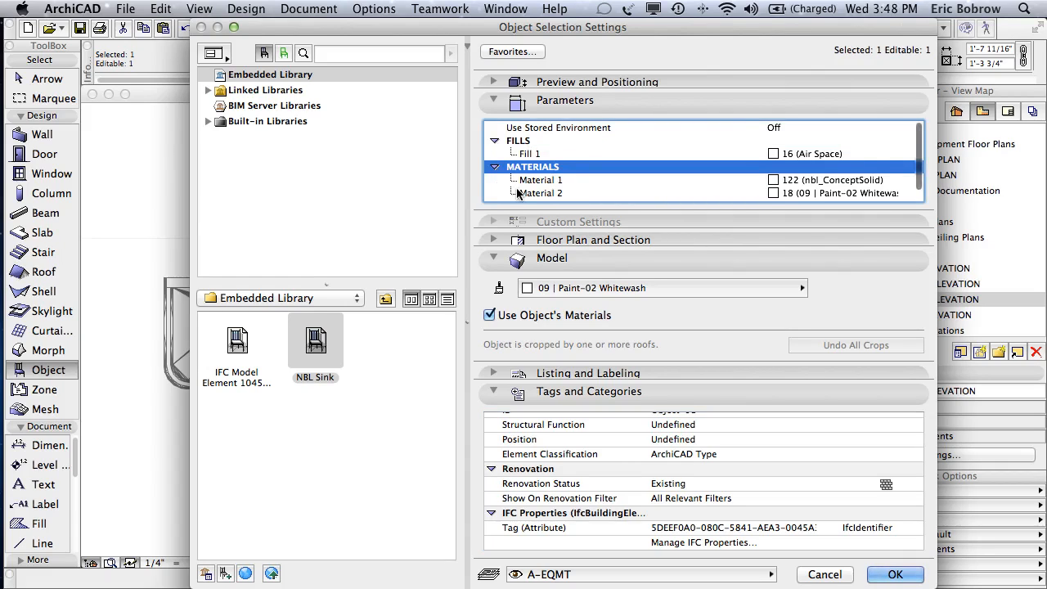
scroll(521, 193, down, 1)
scroll(561, 168, up, 1)
click(824, 575)
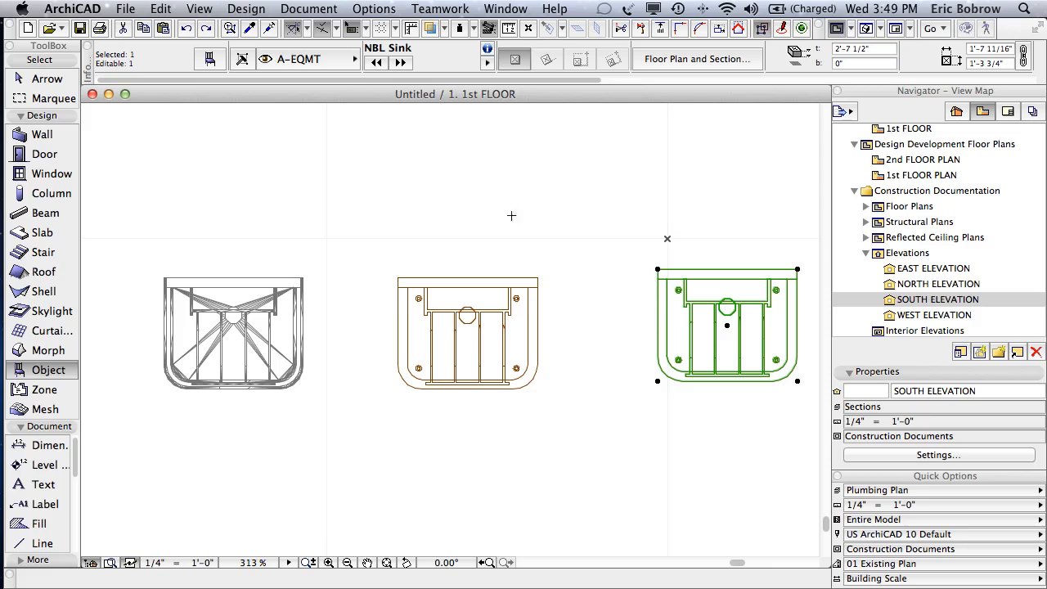
Open the selected NBL Sink library object for editing and review its parameter list.
click(126, 9)
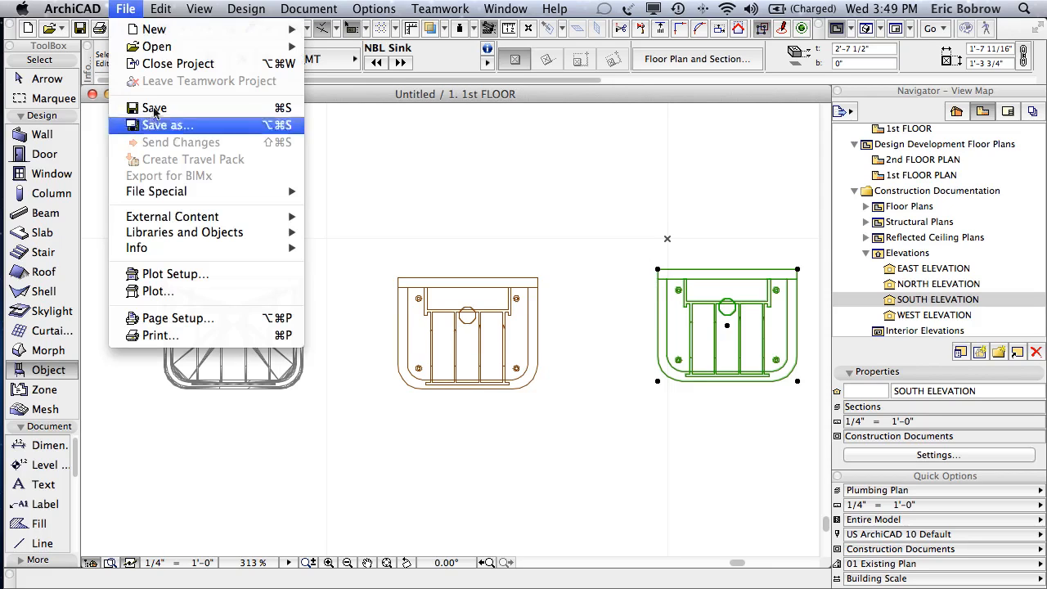
mouse_move(180, 233)
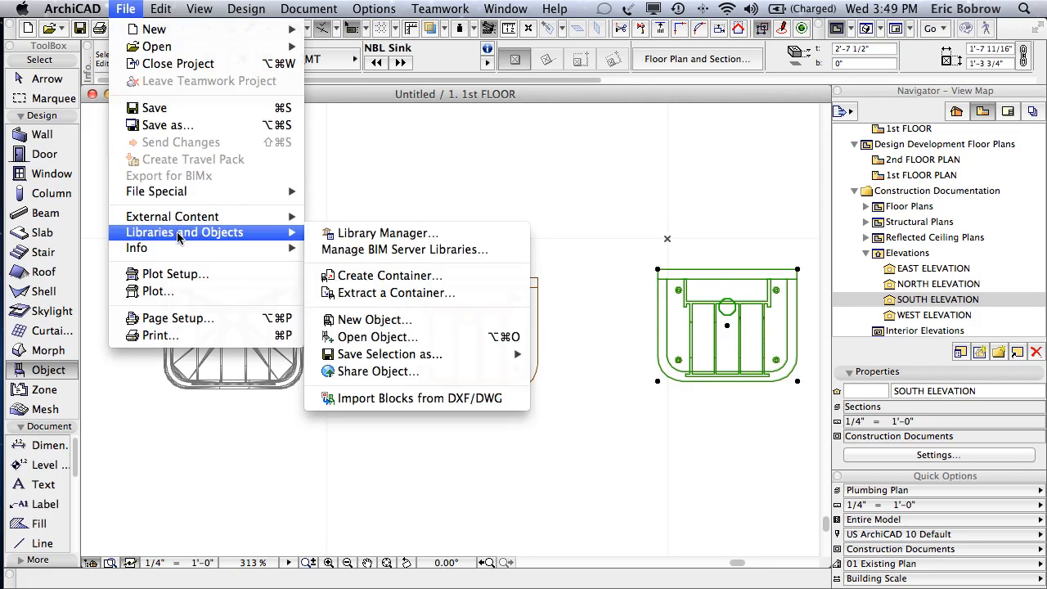
click(497, 337)
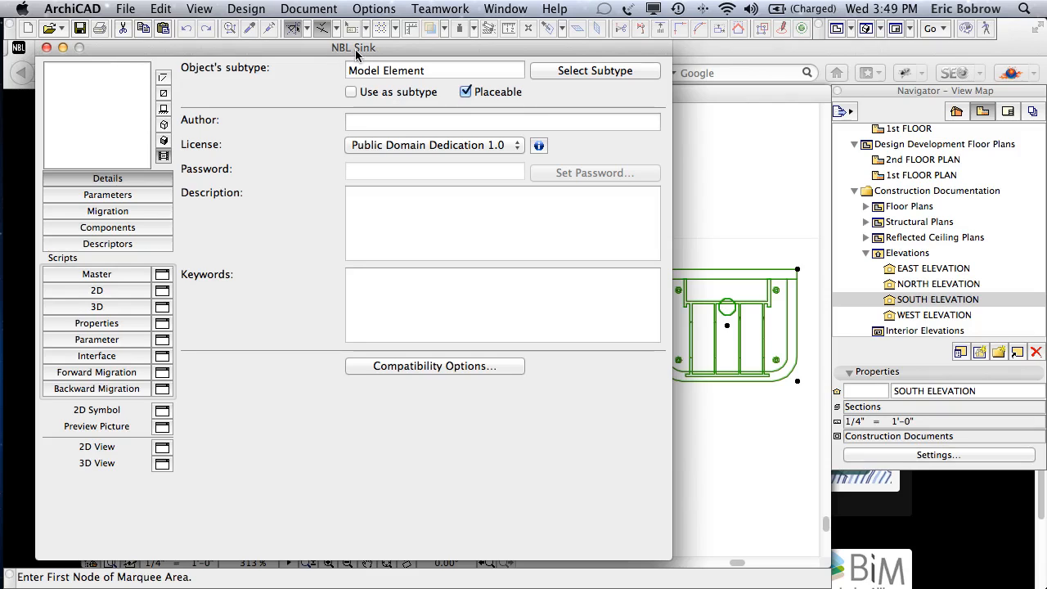
click(125, 199)
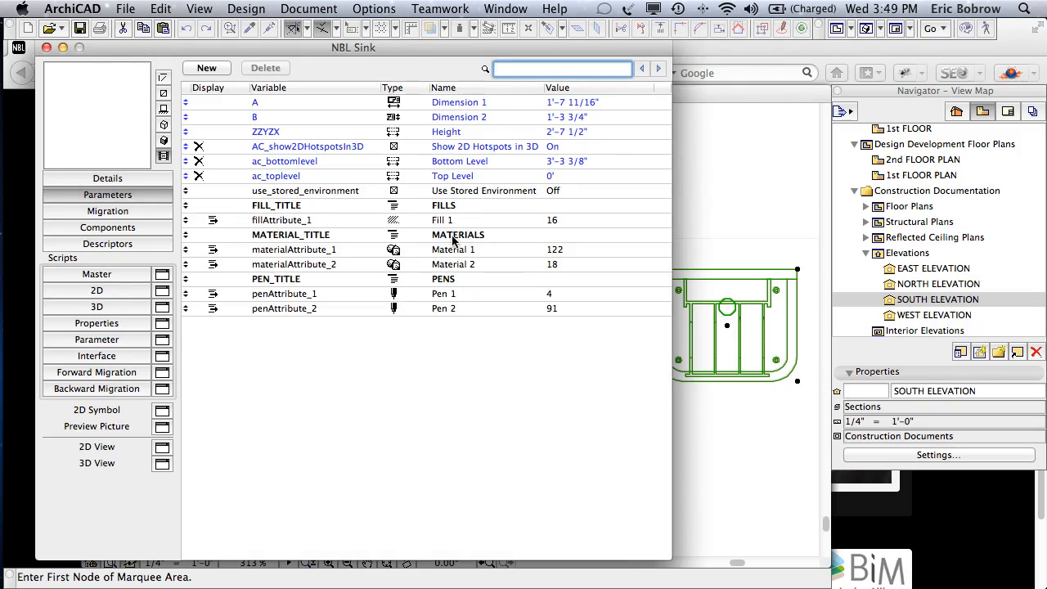
Set the NBL Sink object's subtype to Bathroom Equipment under Model Element > Equipment Element.
click(107, 178)
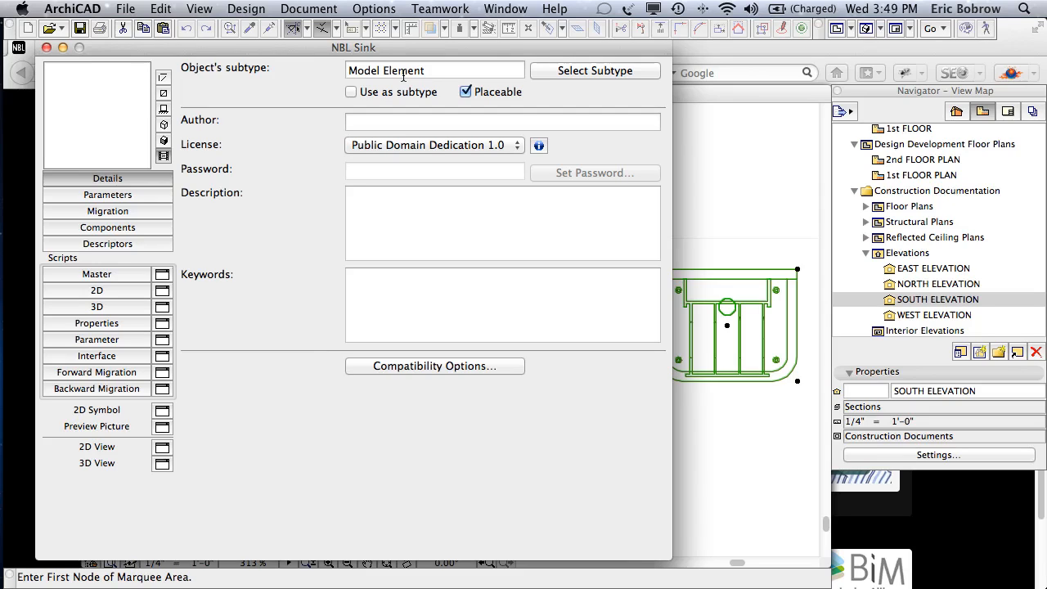
click(580, 70)
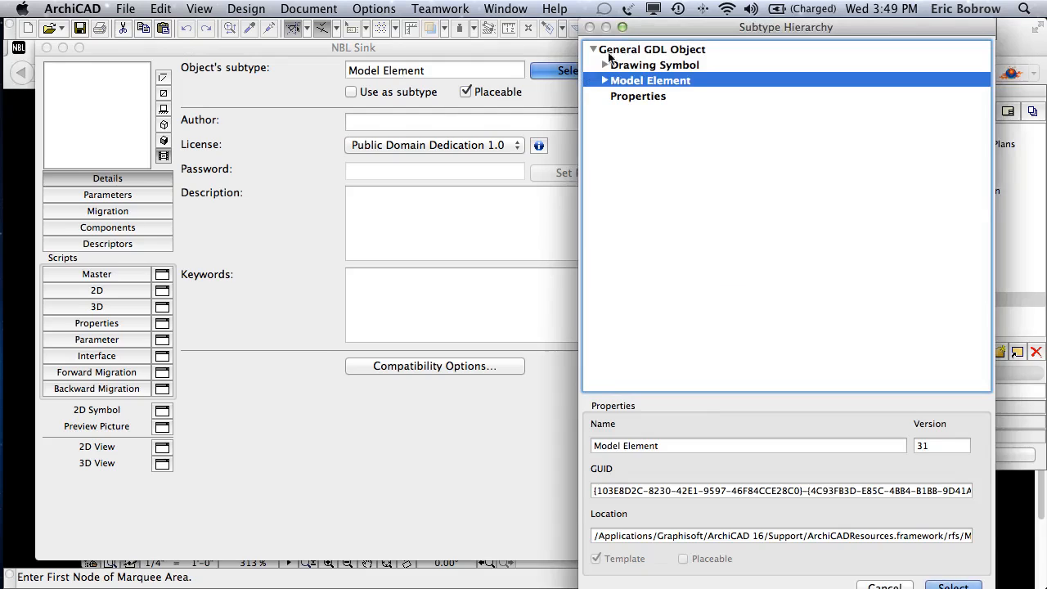
drag(642, 28, 339, 27)
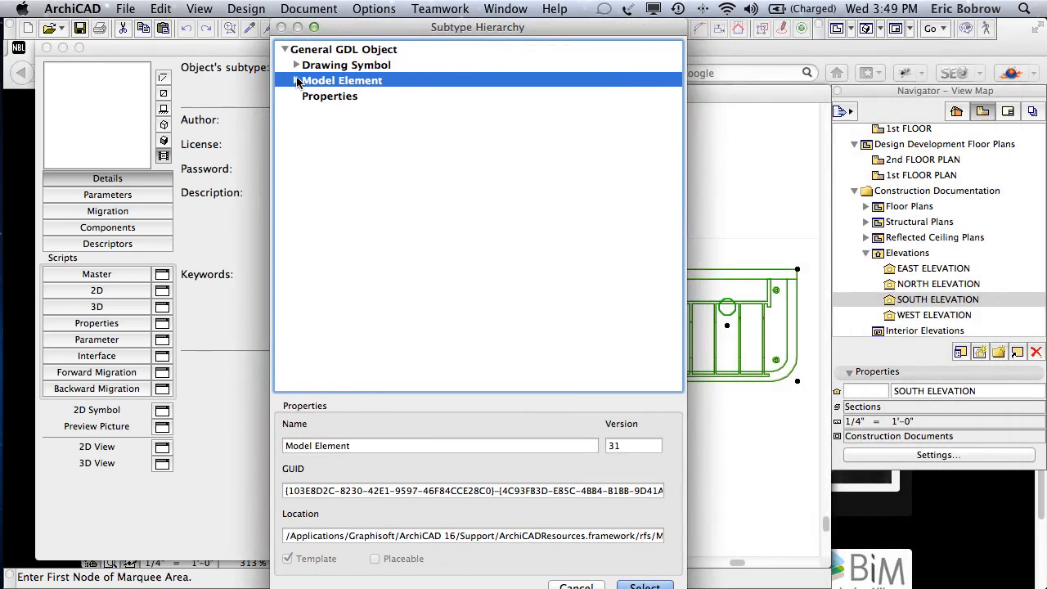
click(298, 81)
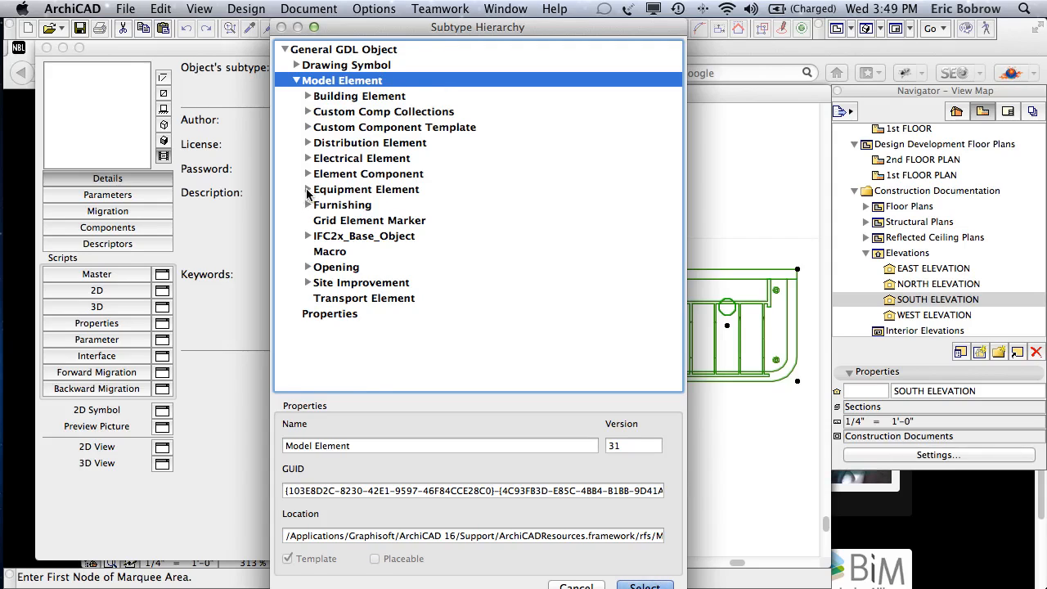
click(307, 190)
click(360, 191)
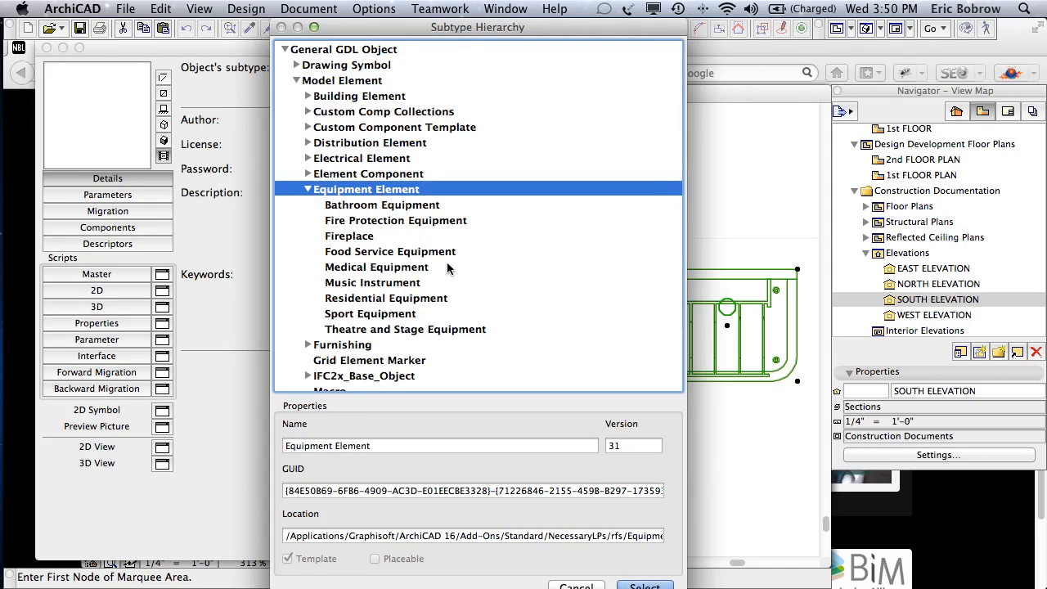
click(411, 209)
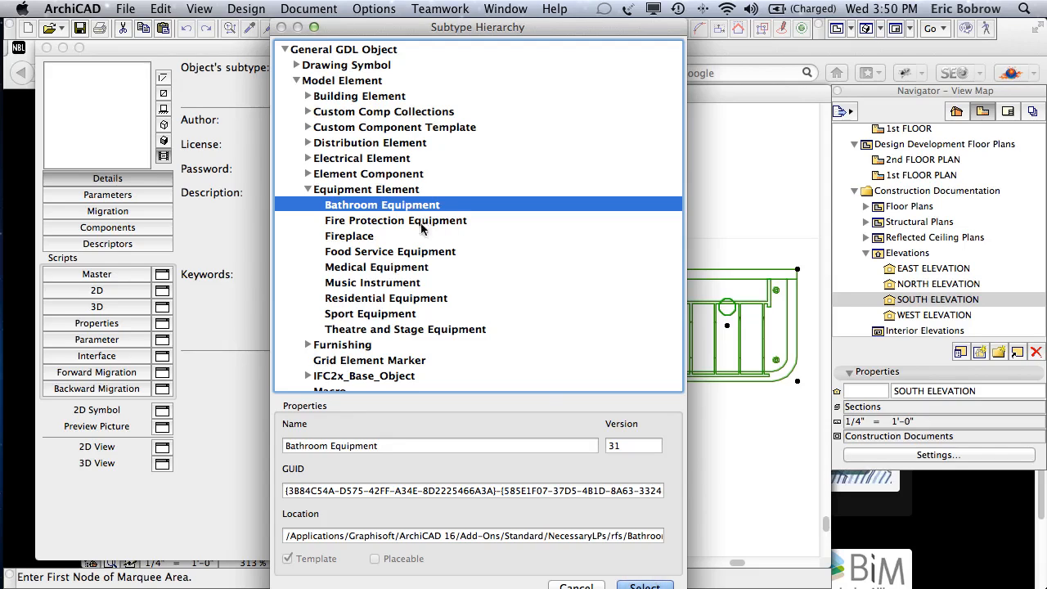
click(644, 586)
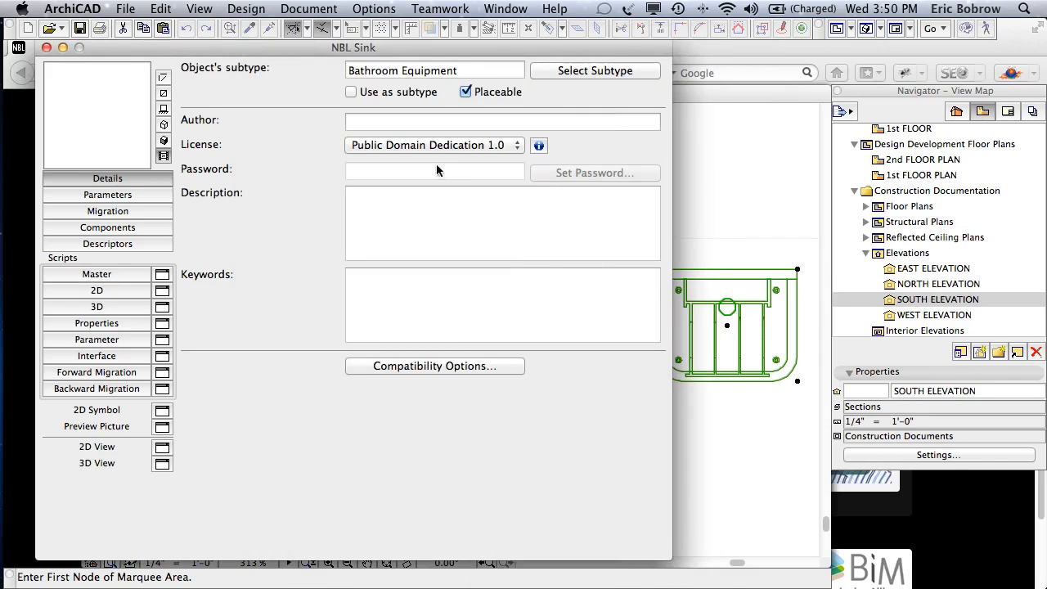
Review the parameters the NBL Sink has with the Bathroom Equipment subtype, and return to the object's details.
drag(470, 71, 342, 74)
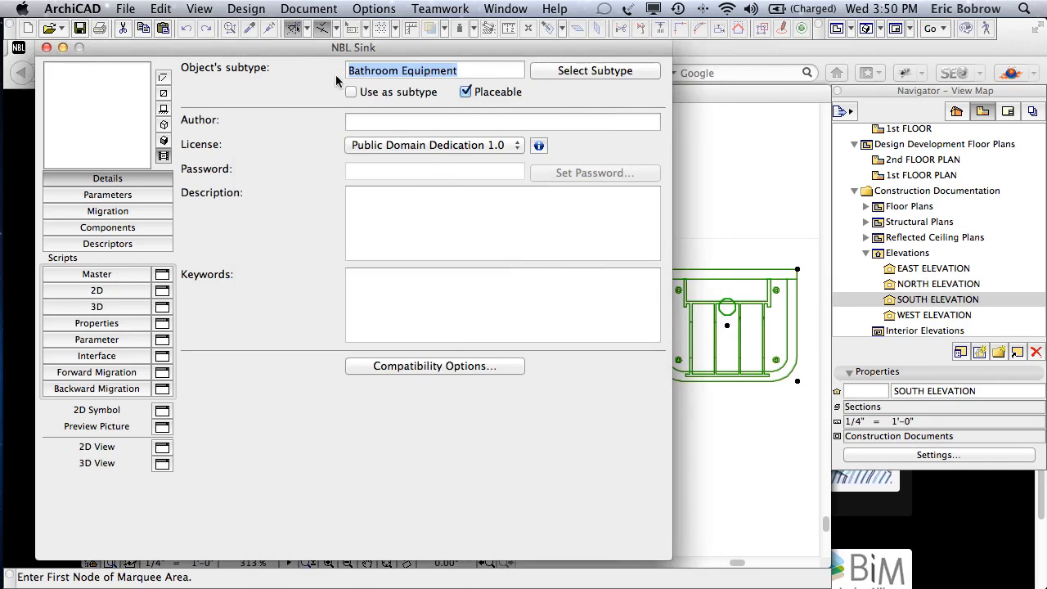
click(119, 198)
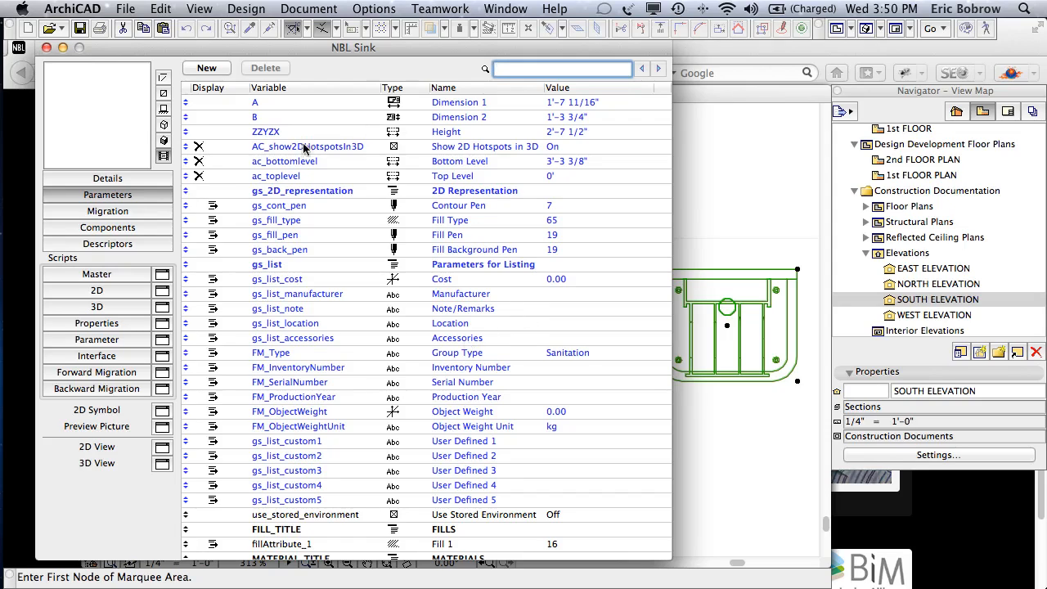
click(123, 178)
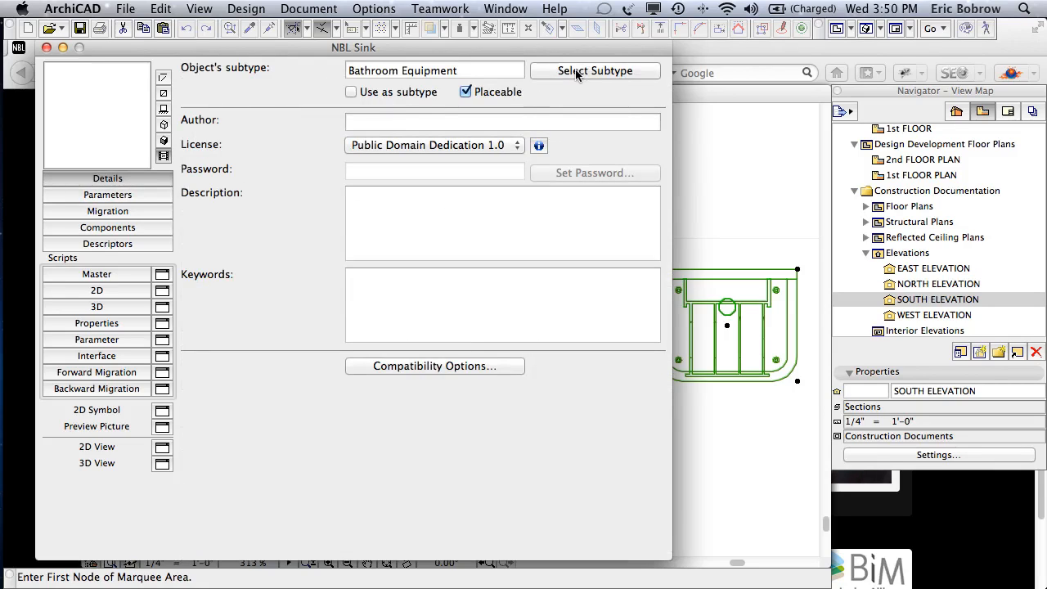
Save the NBL Sink object with its Bathroom Equipment subtype and close the object editor.
click(127, 9)
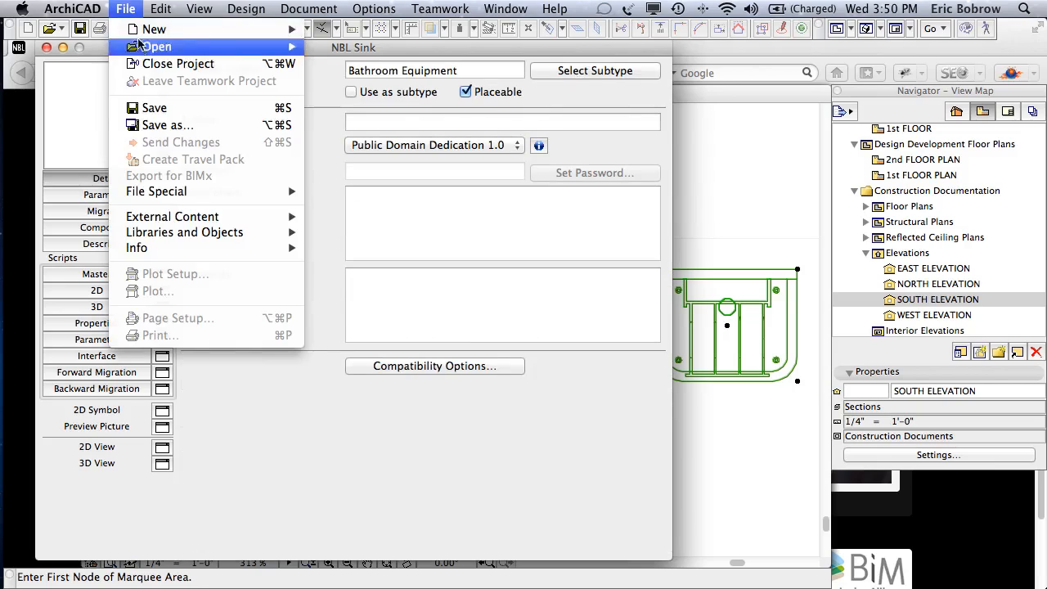
click(155, 108)
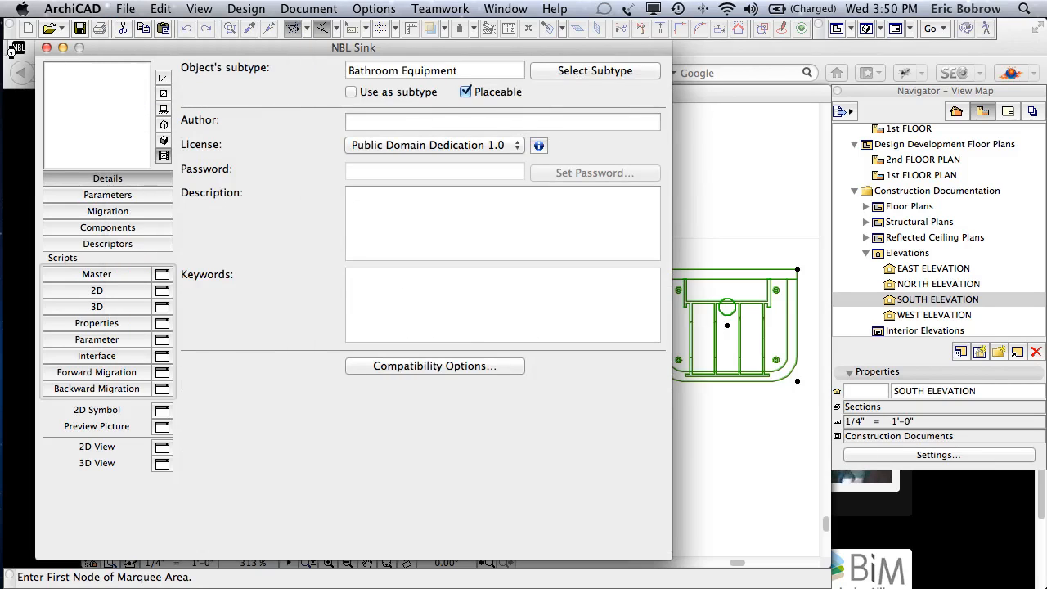
click(47, 48)
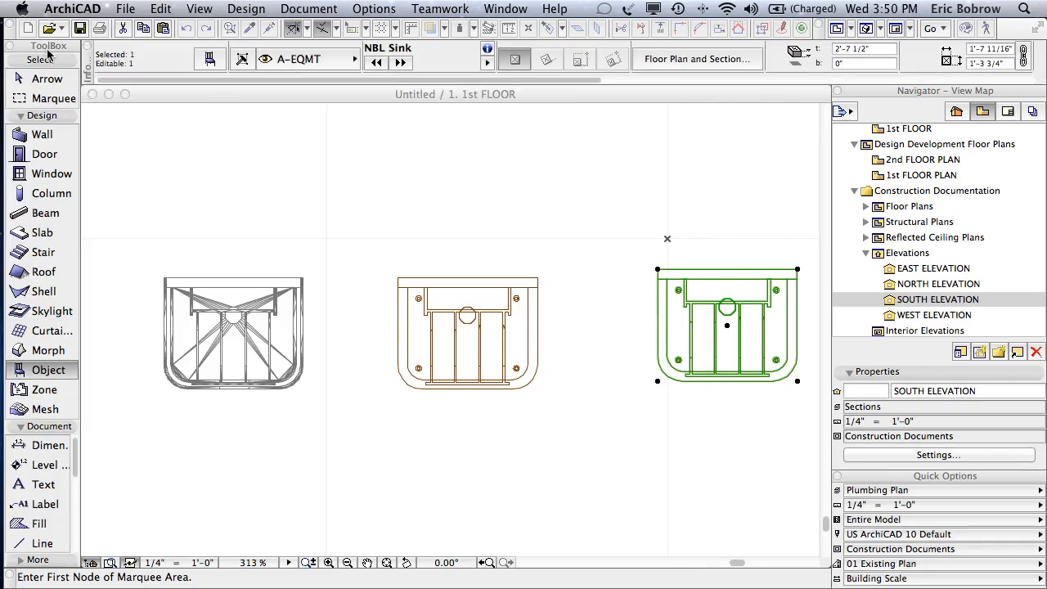
Examine the Parameters for Listing in the selected NBL Sink's settings, including the Manufacturer field, and close the settings without applying changes.
click(209, 61)
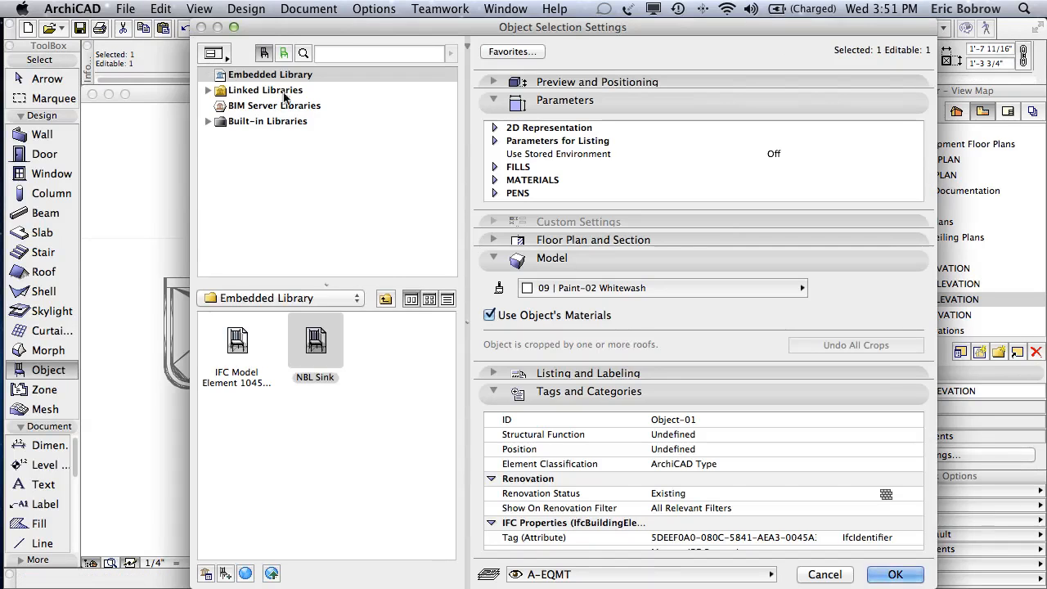
click(575, 145)
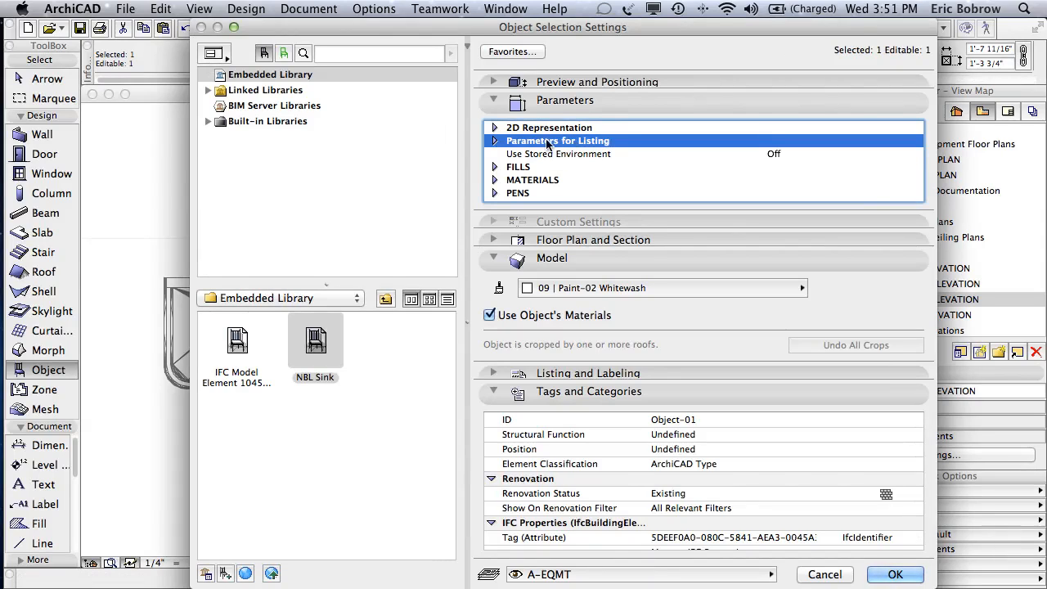
click(495, 141)
scroll(612, 158, down, 1)
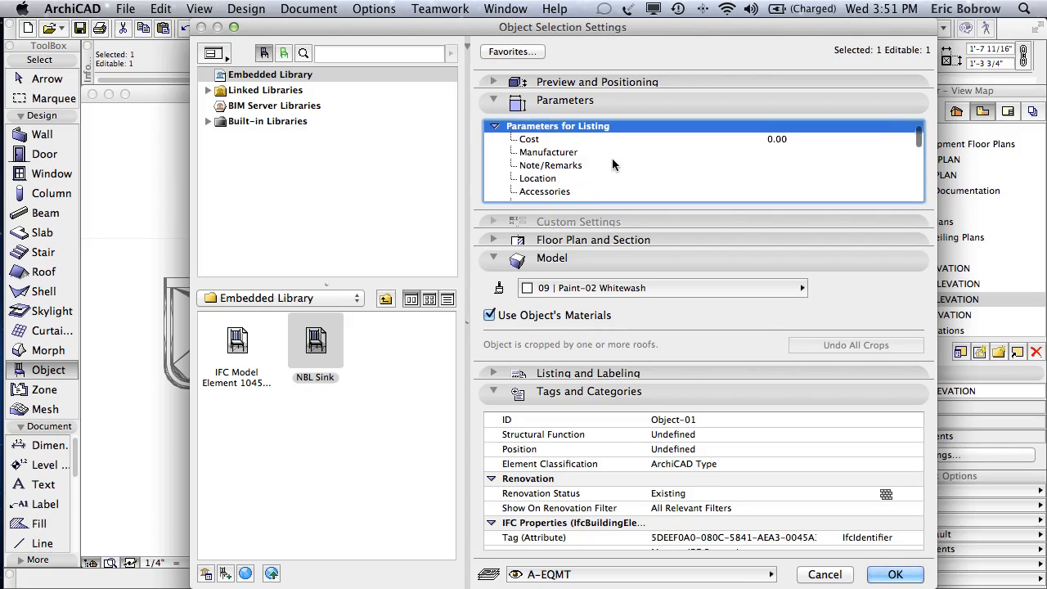
scroll(584, 180, down, 1)
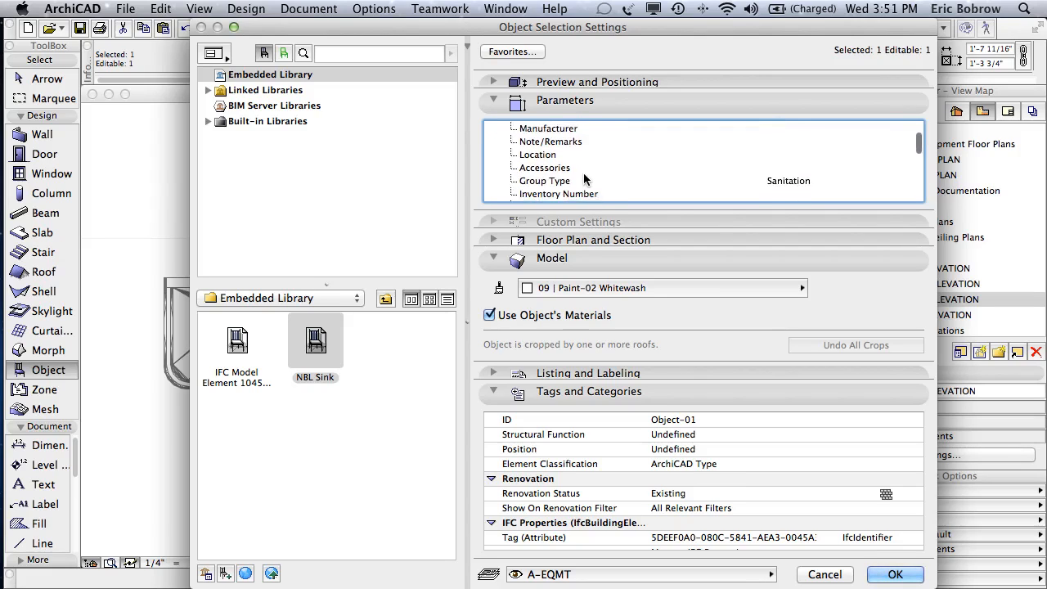
scroll(584, 180, up, 2)
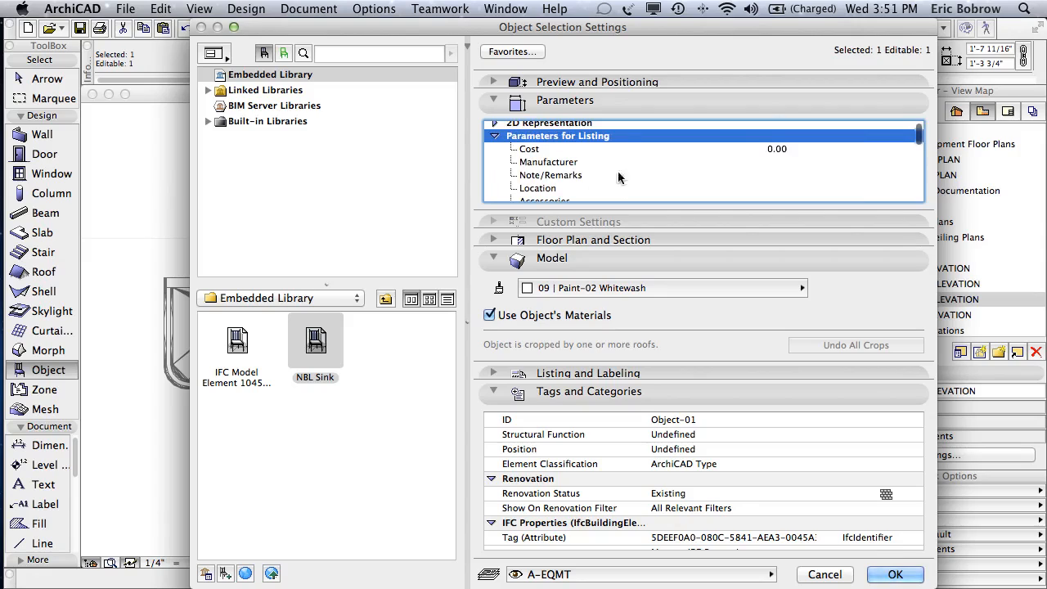
click(775, 162)
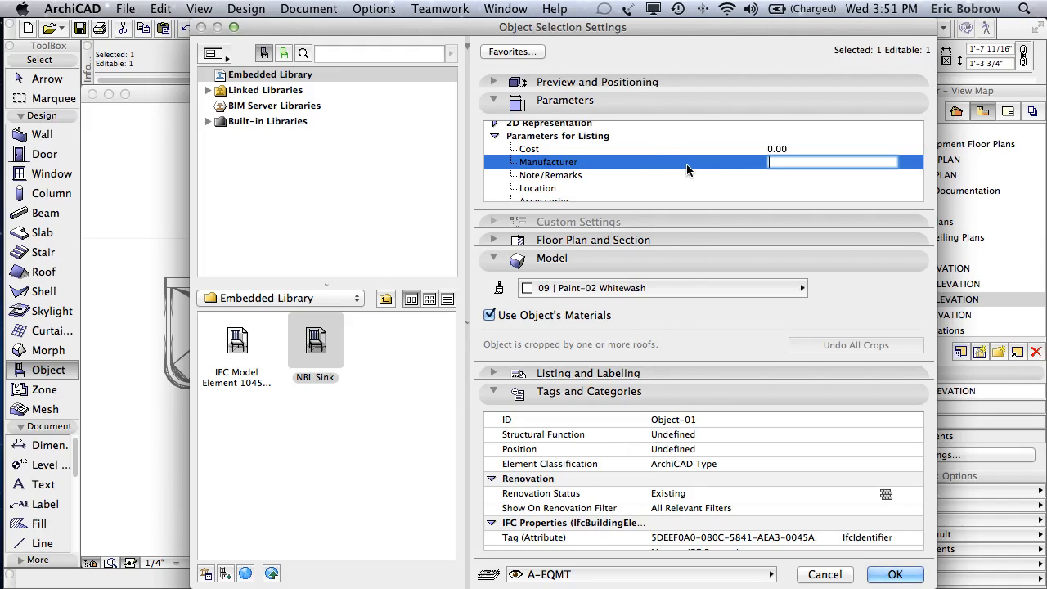
click(820, 575)
key(Escape)
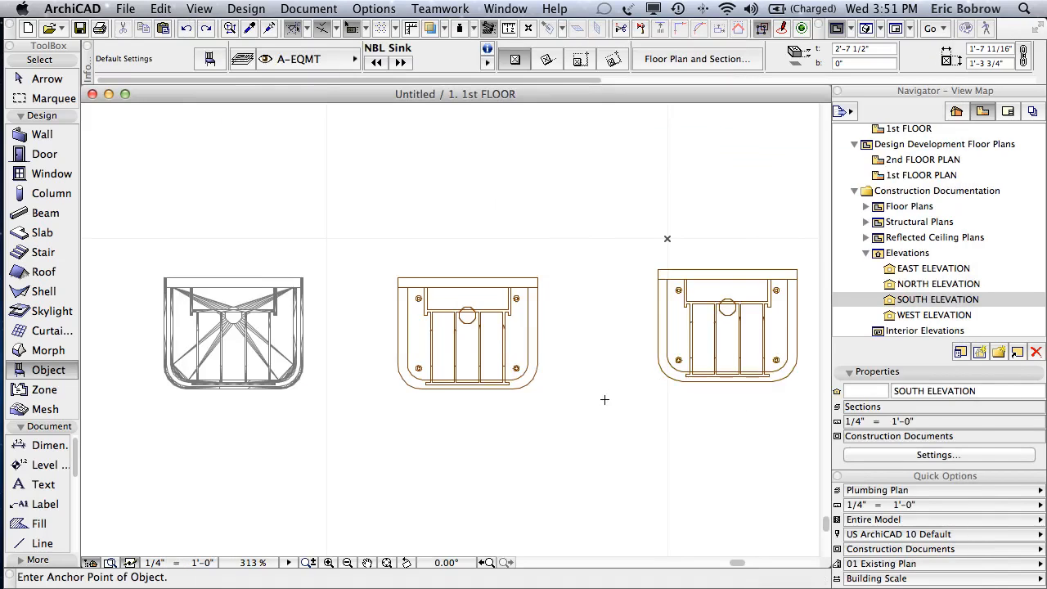
Select the original imported IFC sink on the floor plan and bring up the library object commands for it.
scroll(605, 399, down, 2)
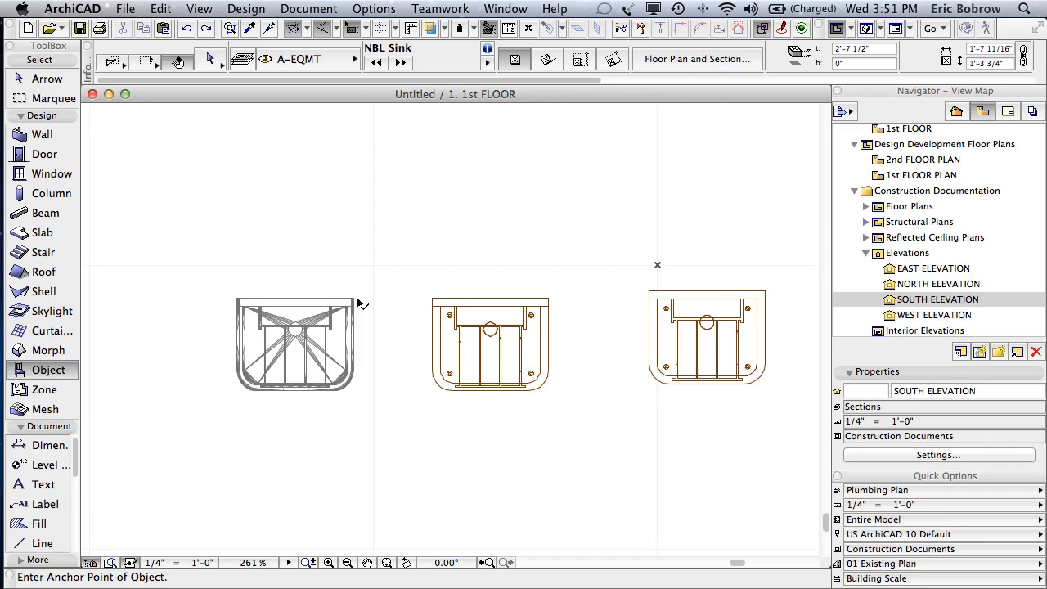
click(358, 299)
click(125, 9)
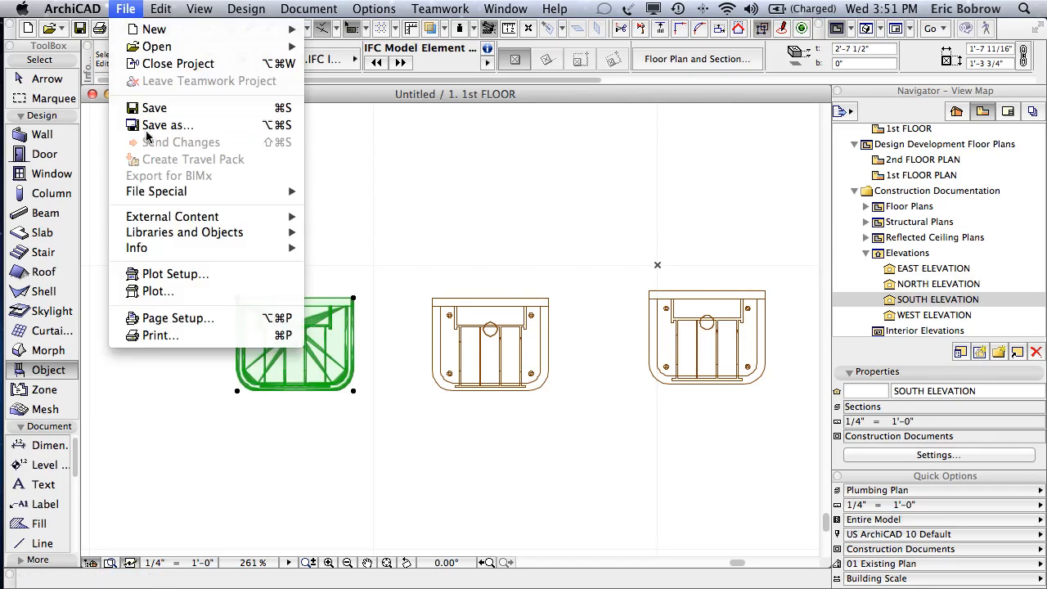
mouse_move(172, 232)
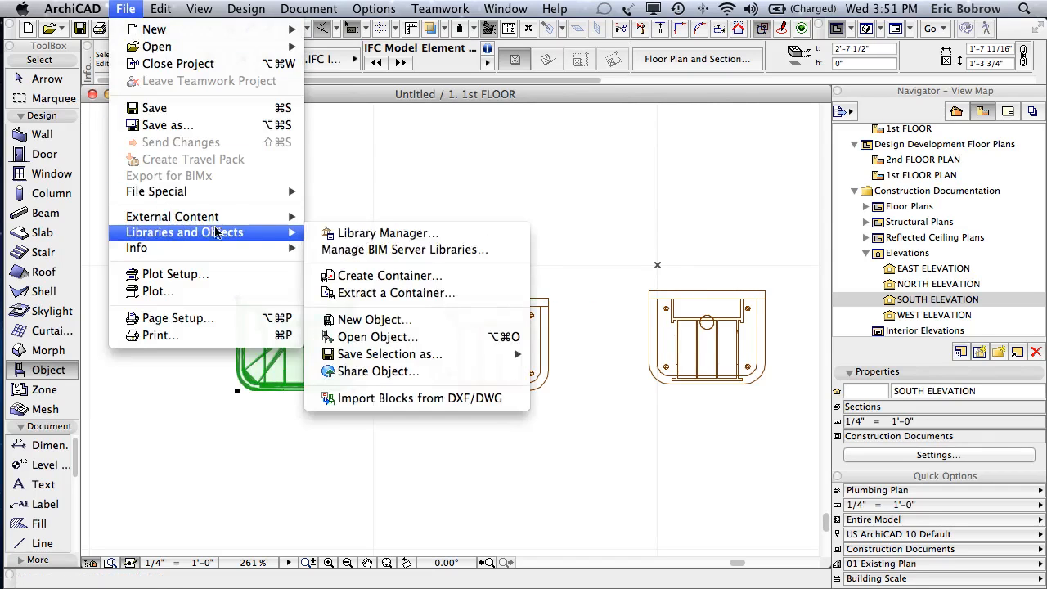
Open the selected IFC model element's object definition and examine its subtype hierarchy, then dismiss the hierarchy.
click(384, 334)
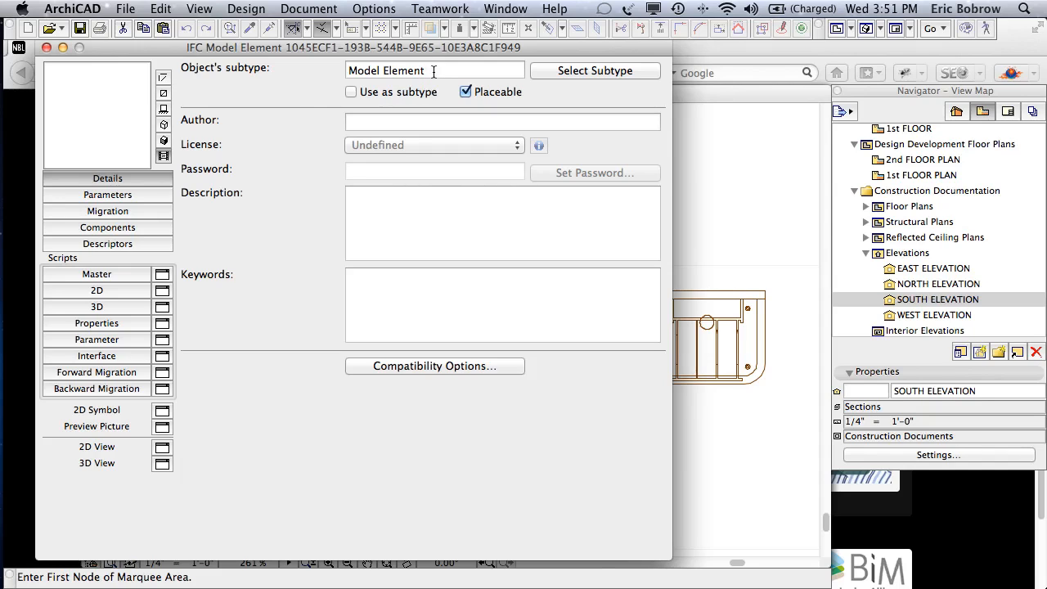
click(595, 72)
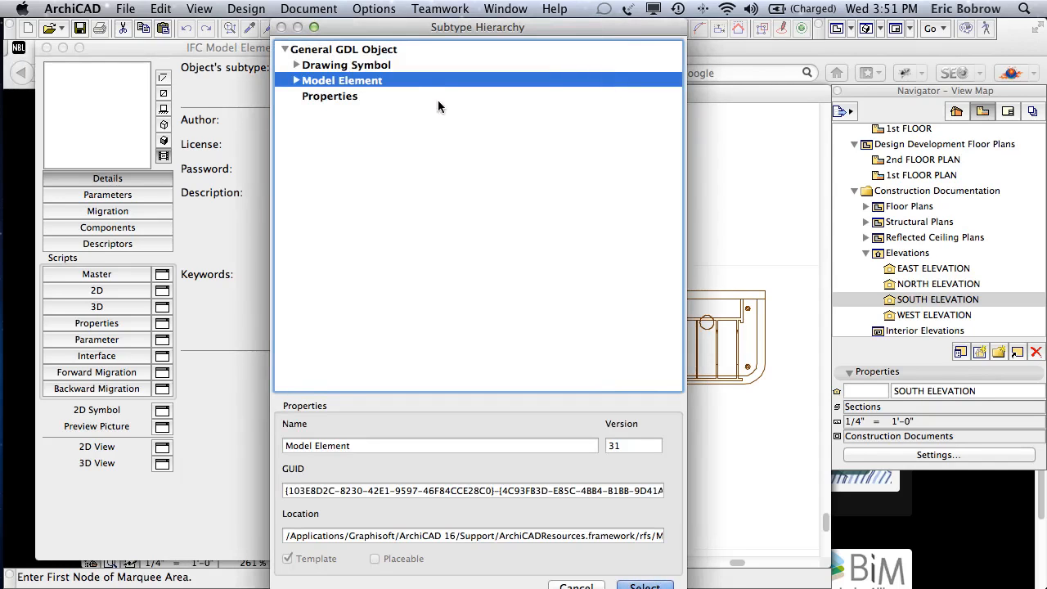
click(574, 586)
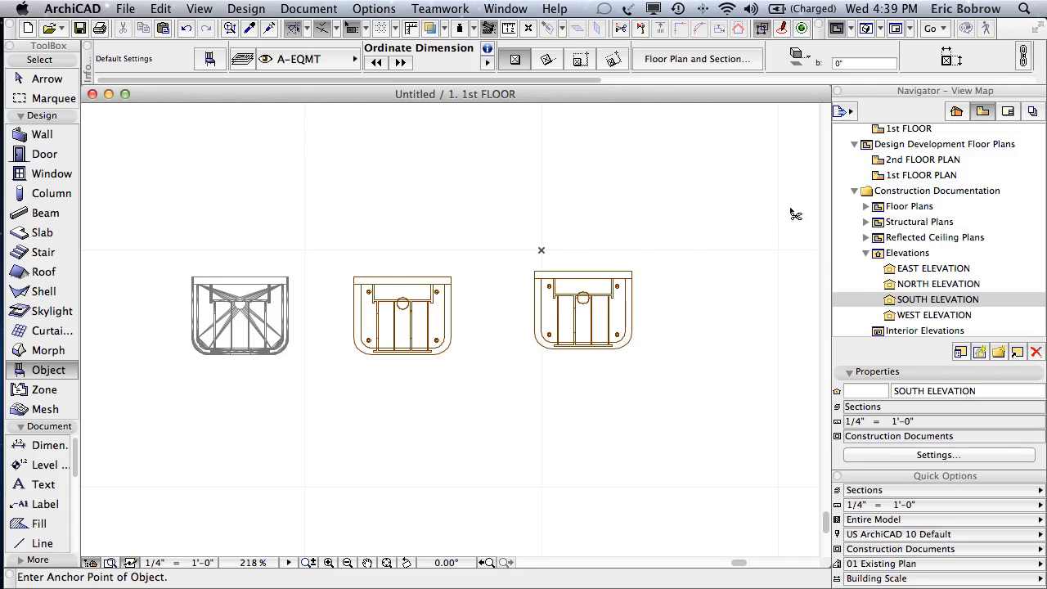
Switch to Mail and read the message asking how to use manufacturers' objects and IGS or STP files.
key(super+Tab)
key(super+Tab)
key(super+Tab)
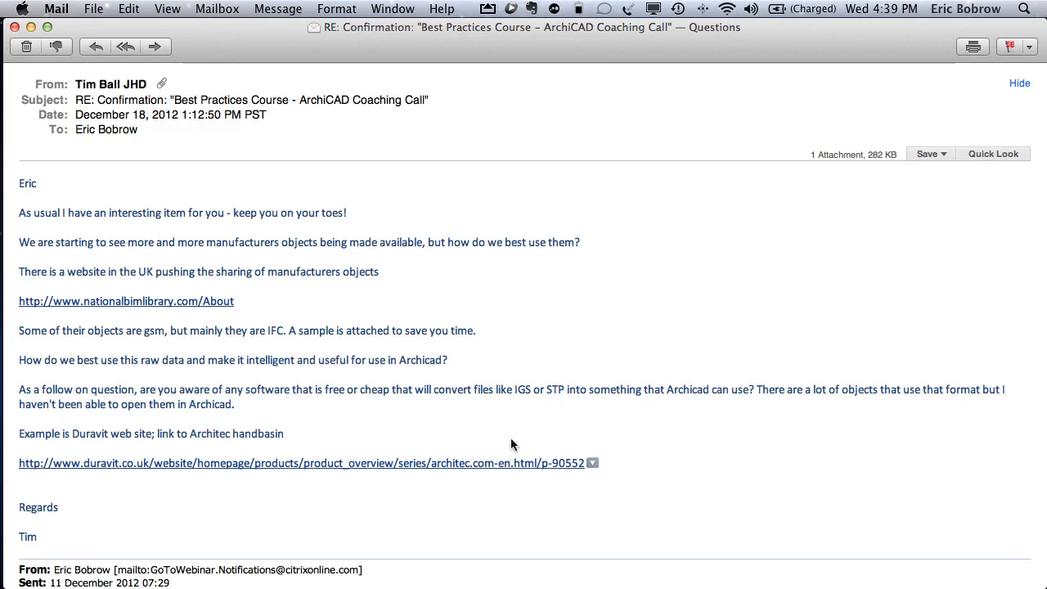
Switch to Firefox and examine the download formats offered for the Duravit Architec handrise basin #076565.
key(super+Tab)
key(super+Tab)
key(super+Tab)
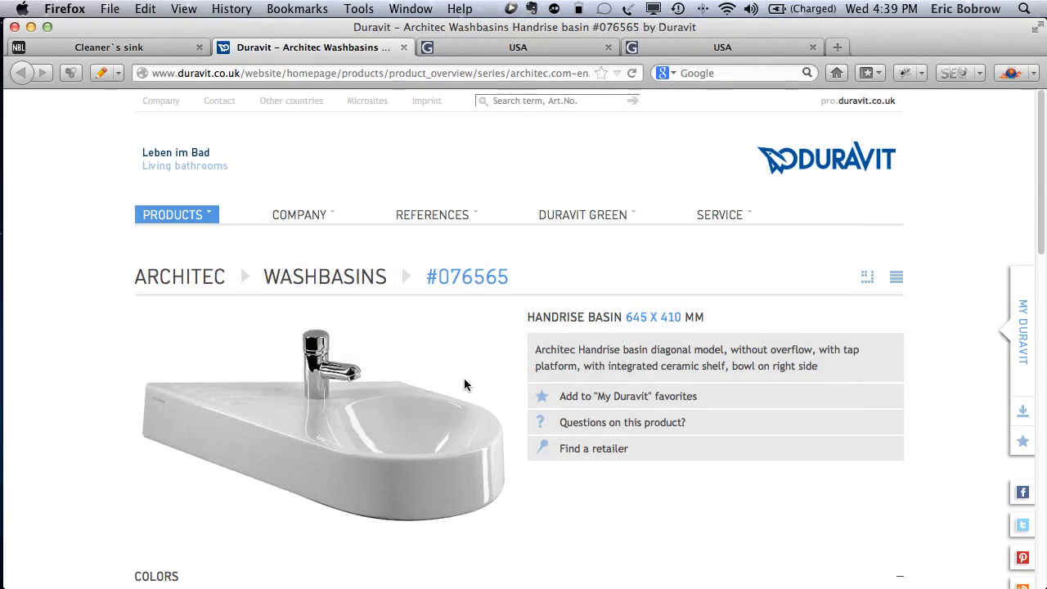
scroll(464, 379, down, 5)
scroll(464, 385, down, 2)
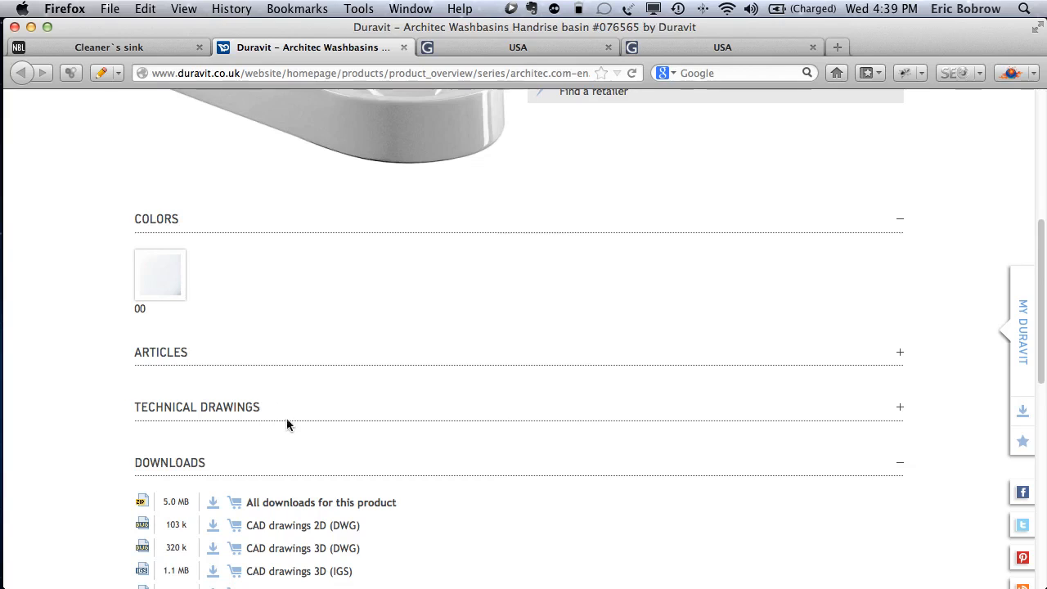
scroll(287, 426, down, 3)
click(175, 321)
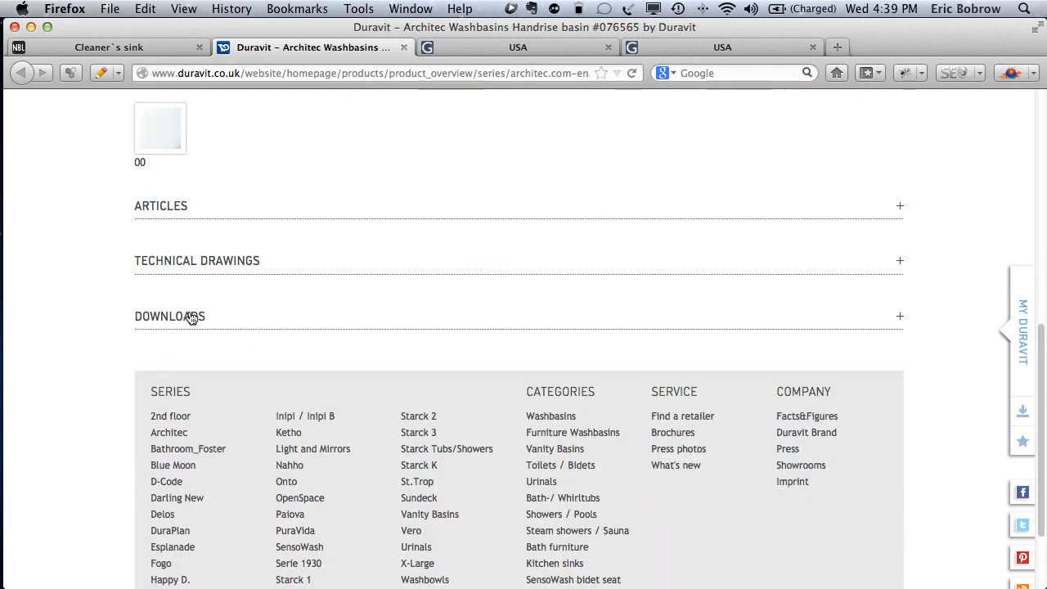
click(189, 319)
scroll(424, 371, down, 2)
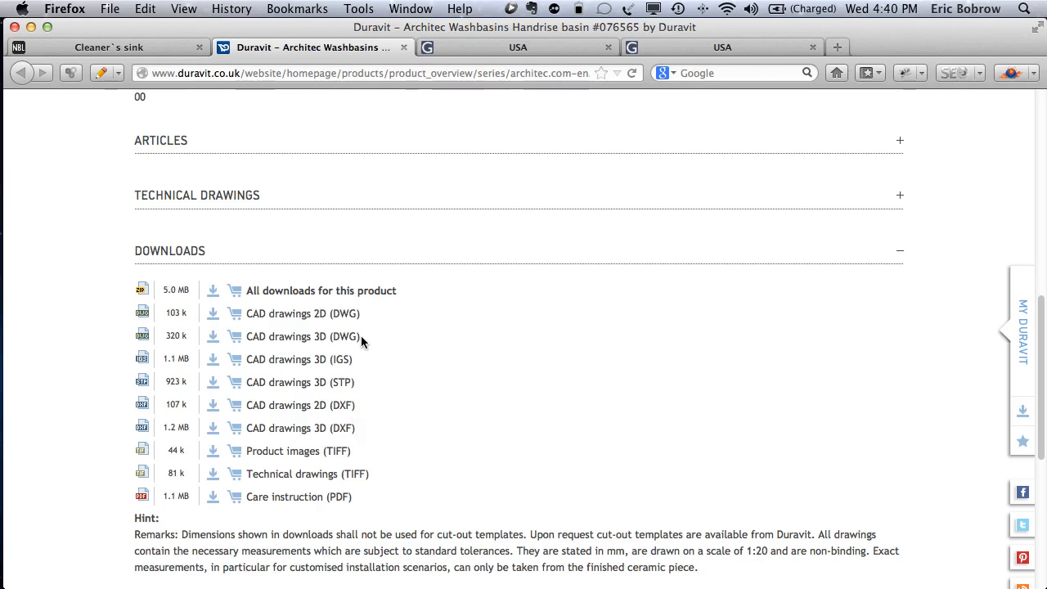
Request the basin's CAD drawings 3D (DWG) download and cancel it.
click(213, 338)
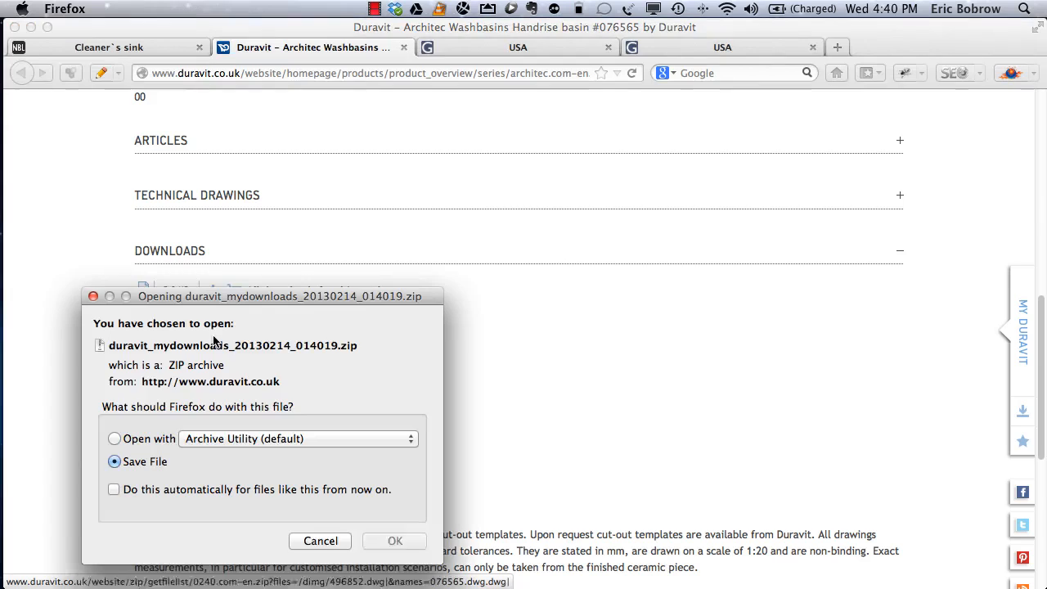
click(306, 546)
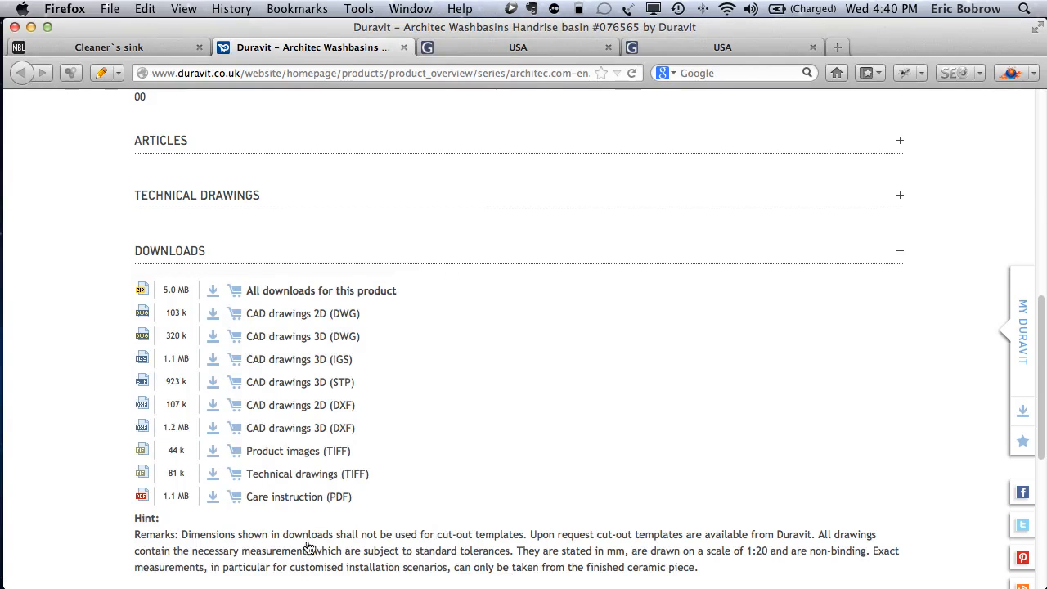
Switch to ArchiCAD, start opening a library object, and review the contents of the Embedded Library.
key(super+Tab)
key(super+Tab)
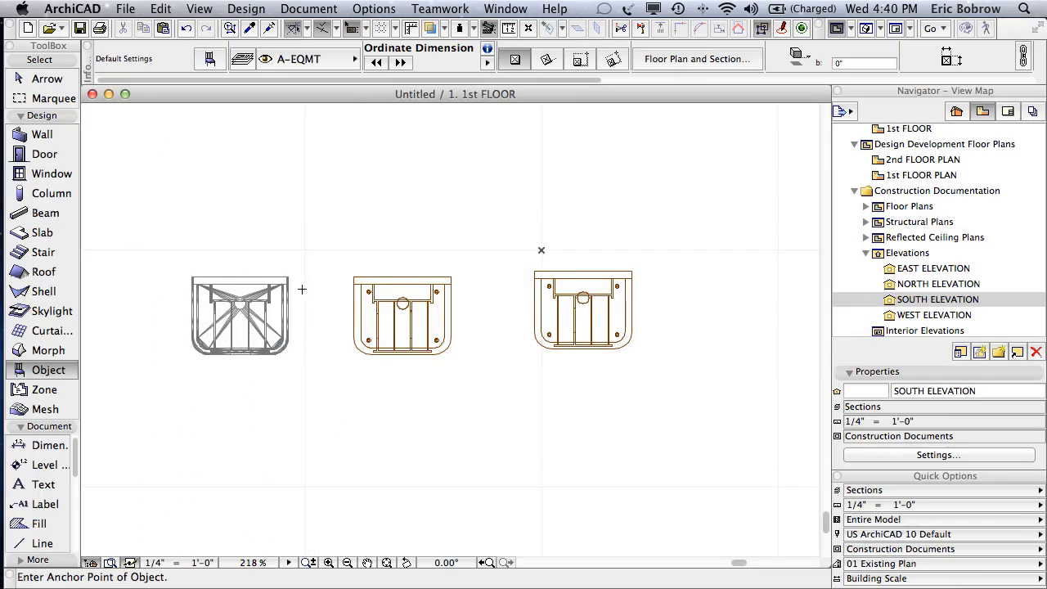
click(127, 10)
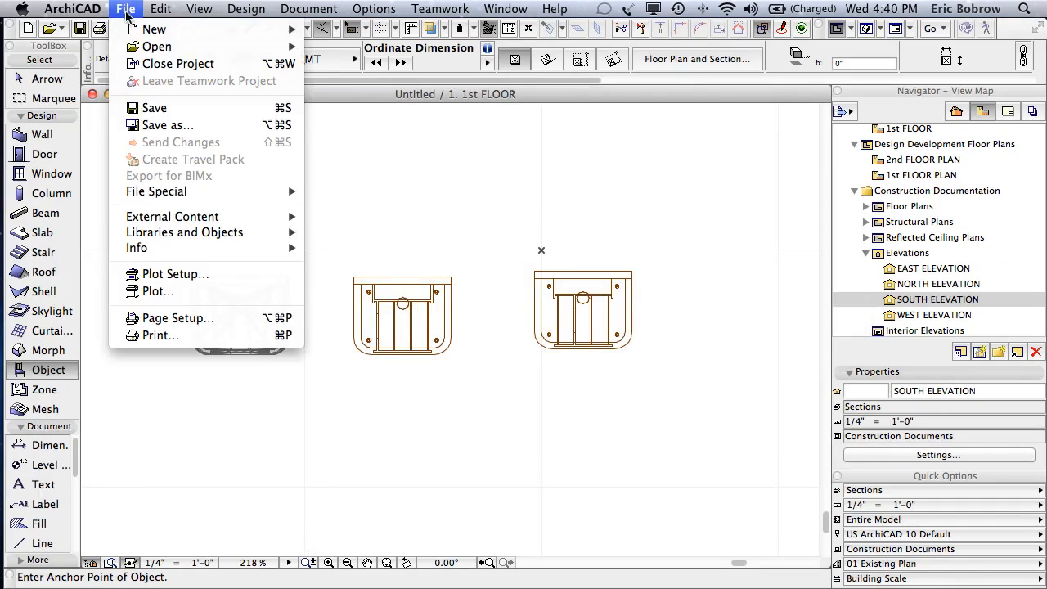
mouse_move(169, 191)
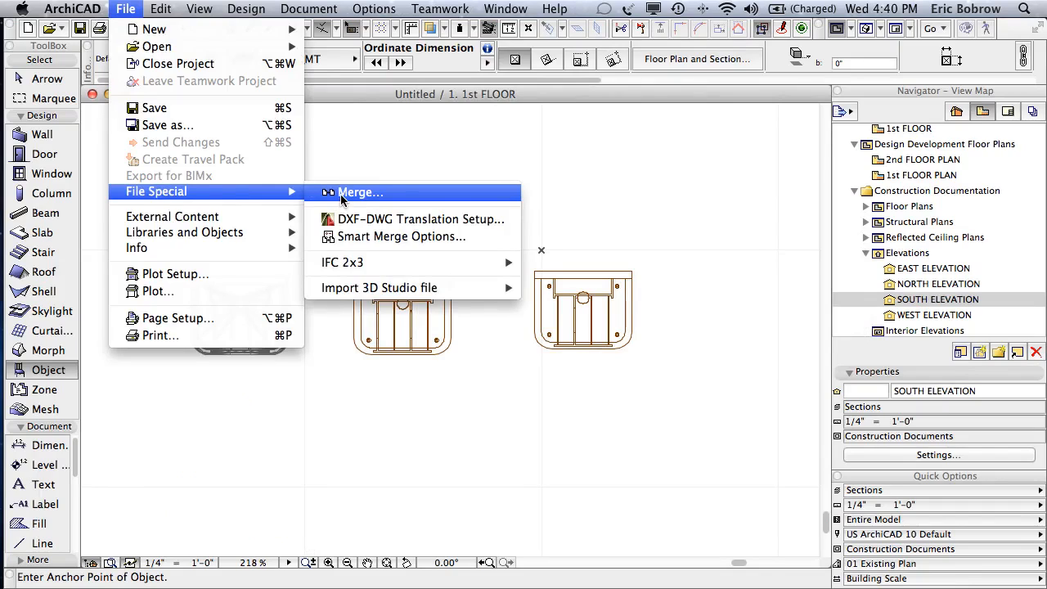
mouse_move(219, 234)
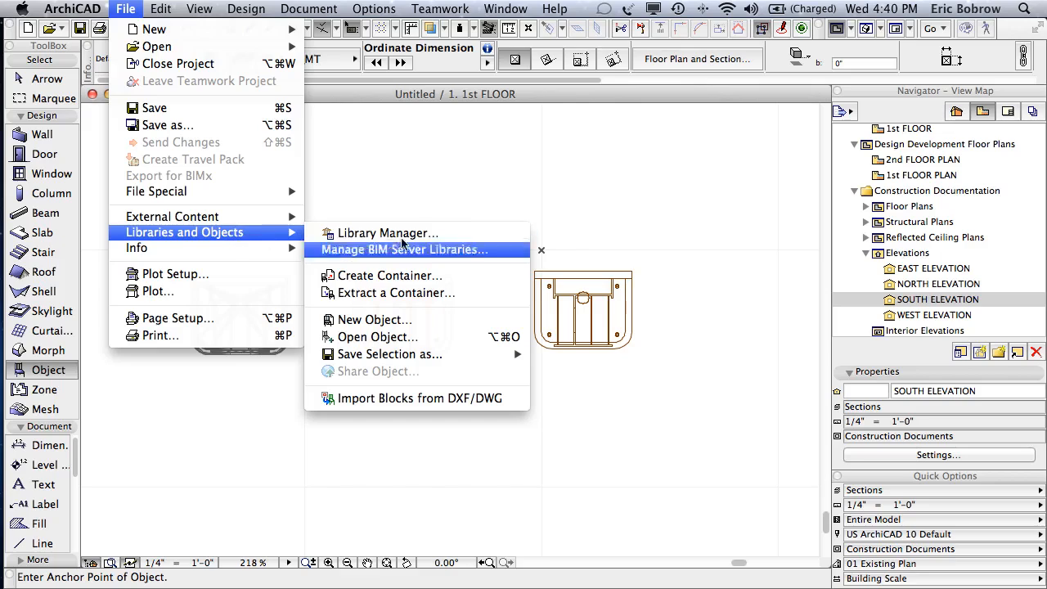
click(385, 341)
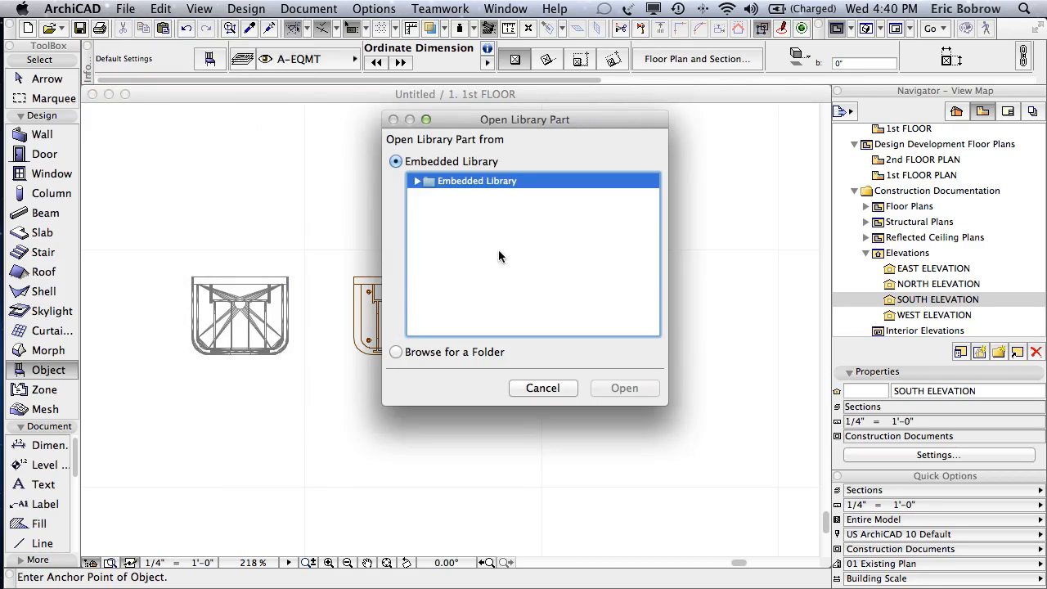
click(417, 181)
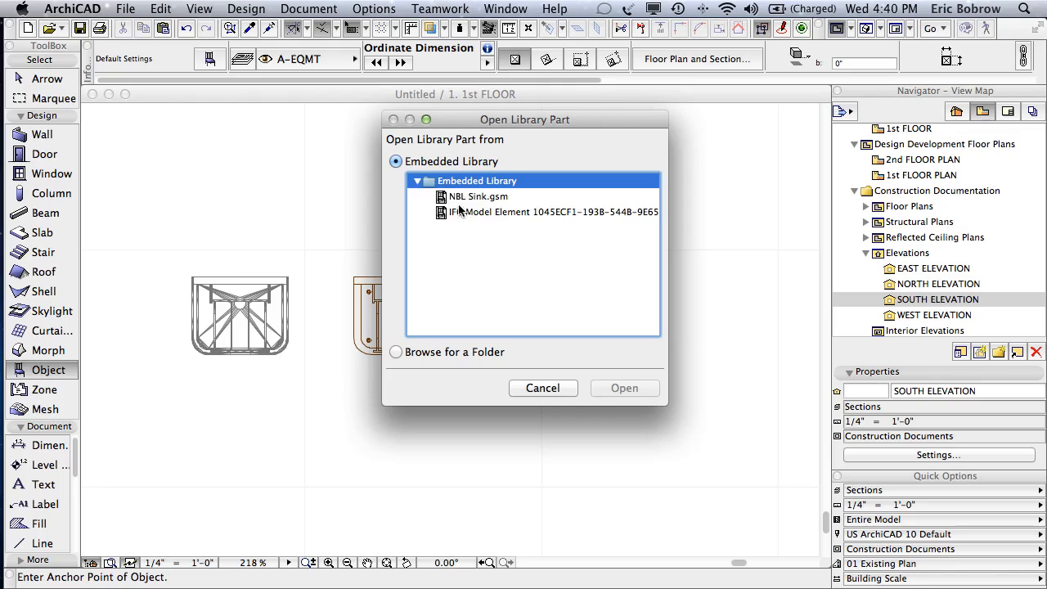
click(417, 181)
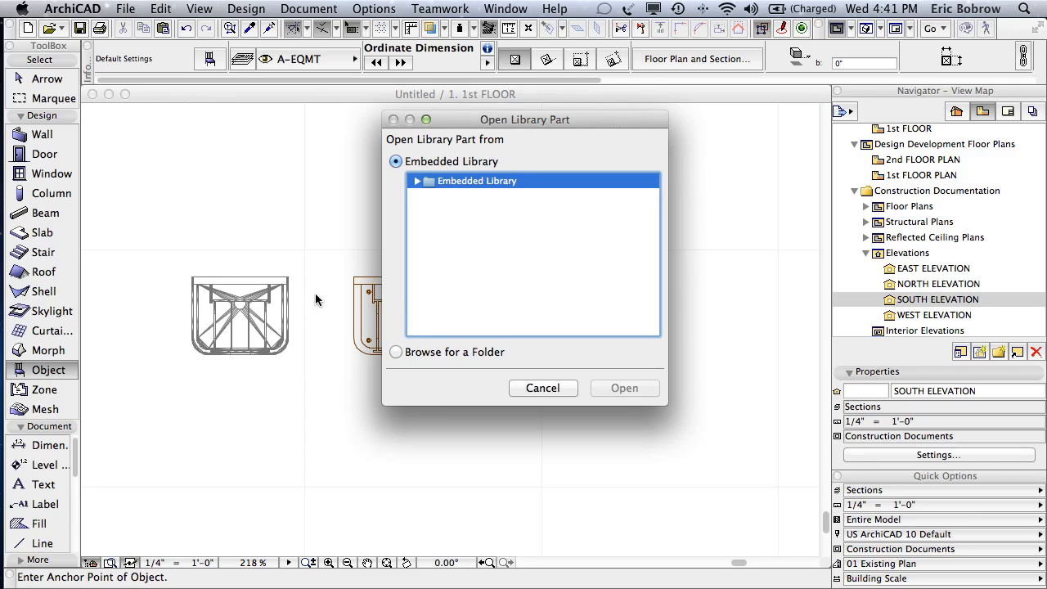
Browse the Downloads folder for 076565.dwg.dwg and select it, keeping the 02 For editable import translator.
click(398, 353)
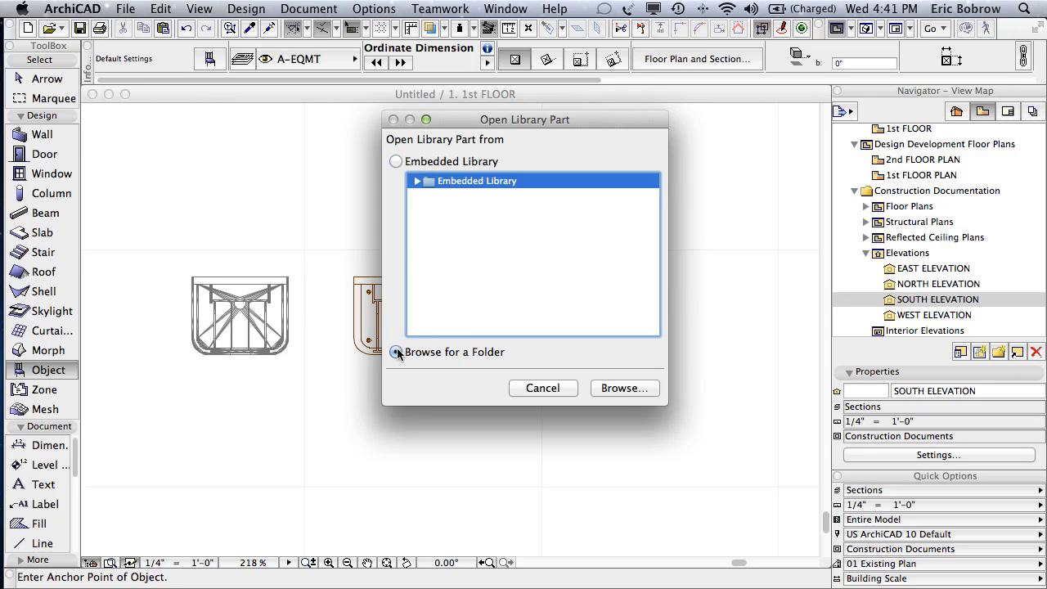
click(619, 388)
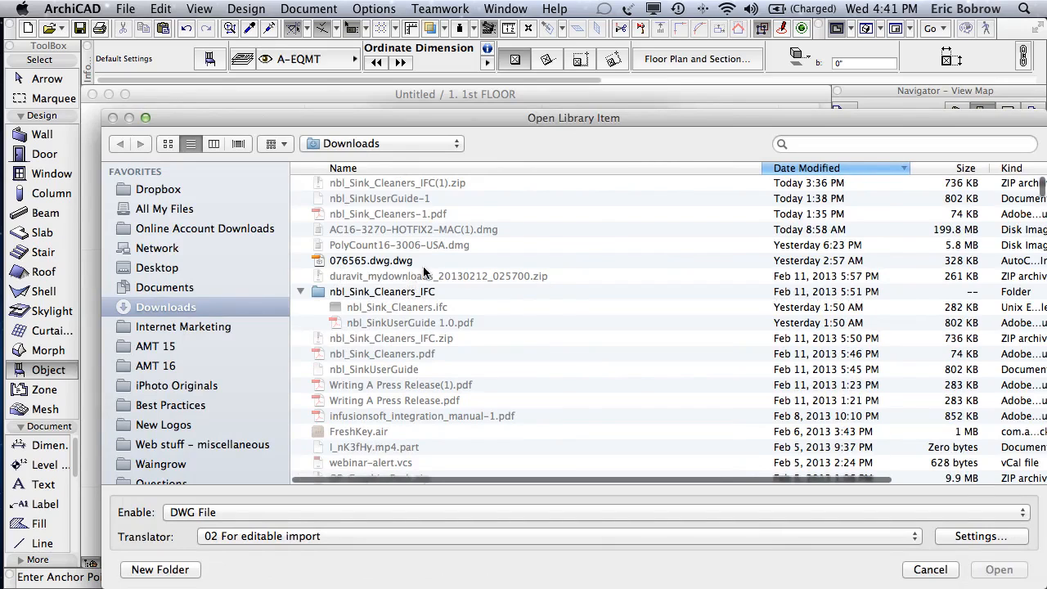
click(353, 261)
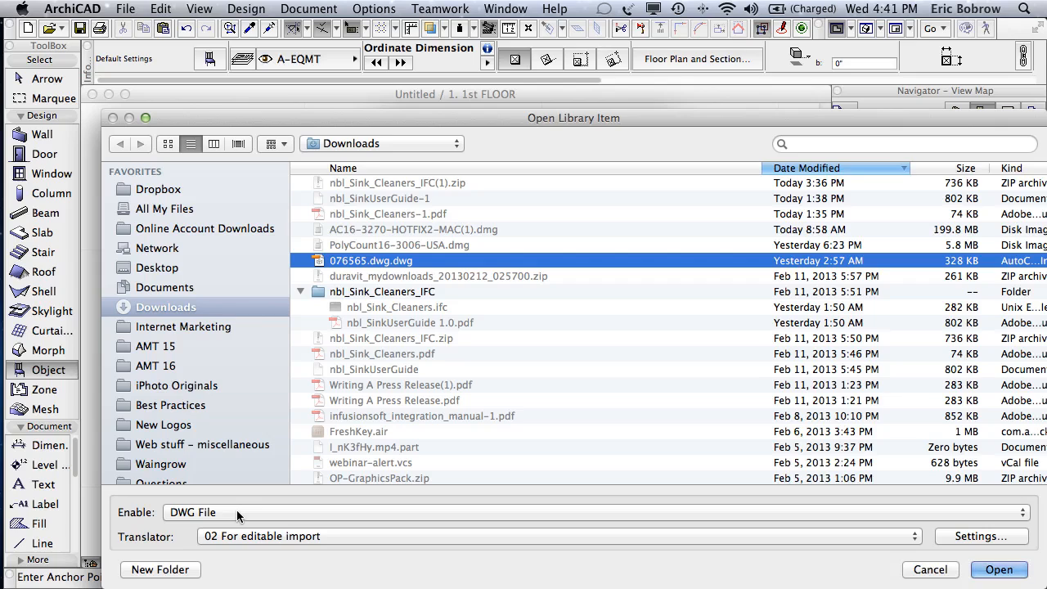
click(244, 537)
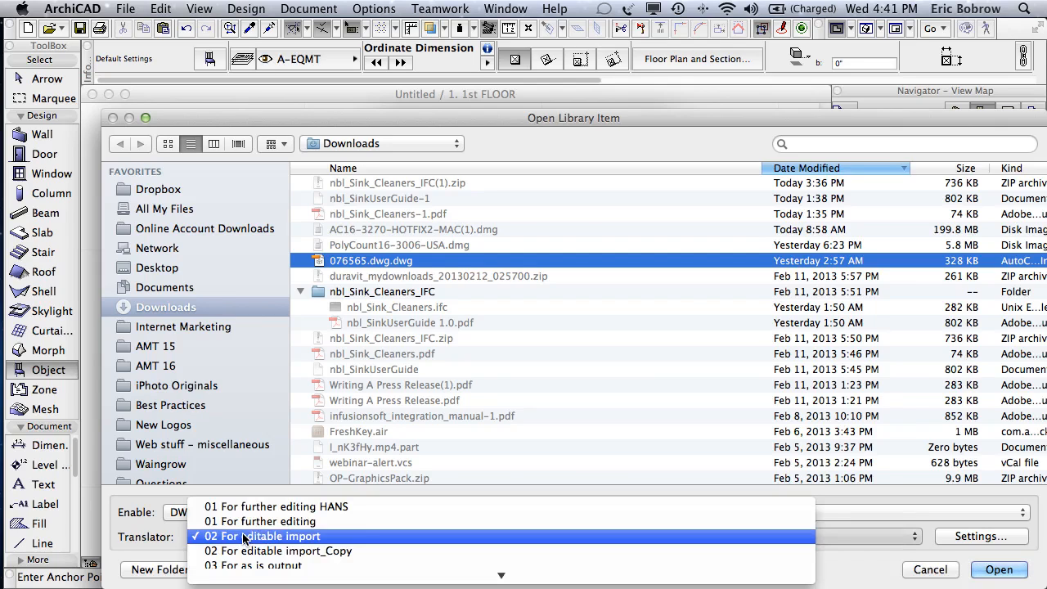
mouse_move(241, 585)
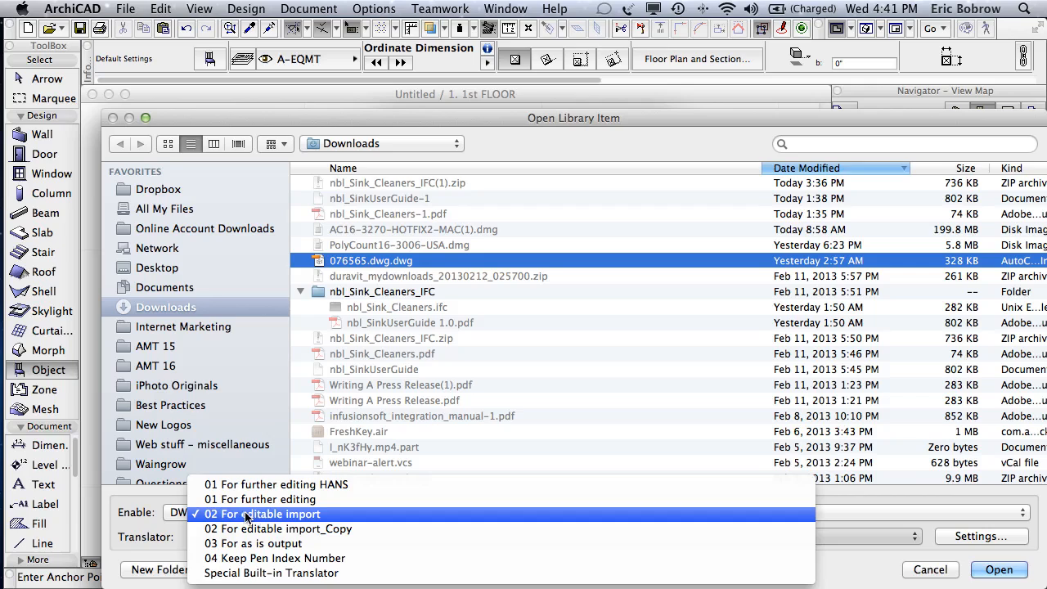
click(165, 546)
Open the settings of the 02 For editable import translator and review the drawing unit choices.
click(979, 536)
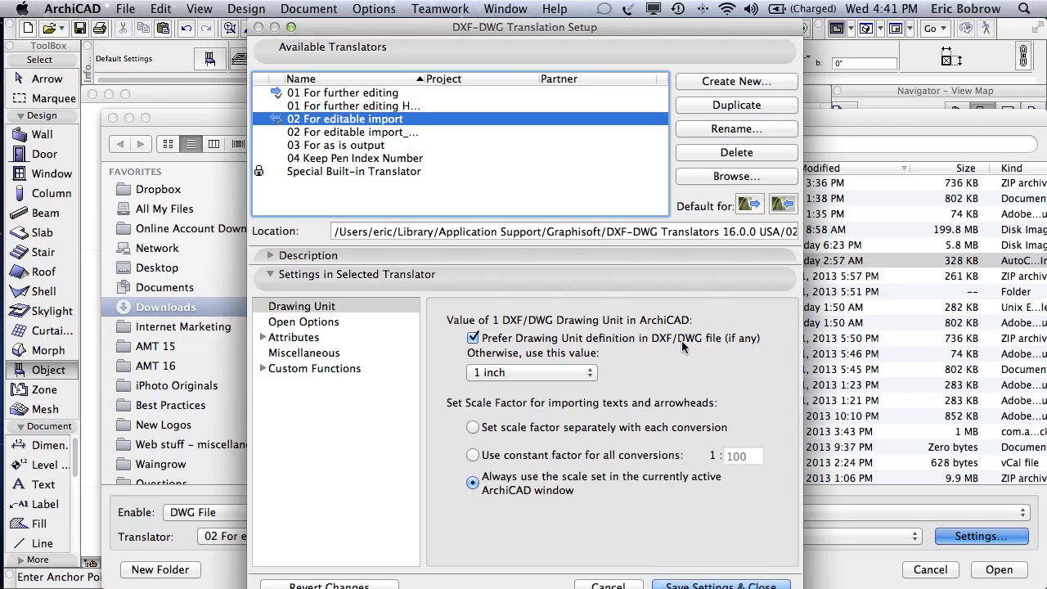
click(491, 373)
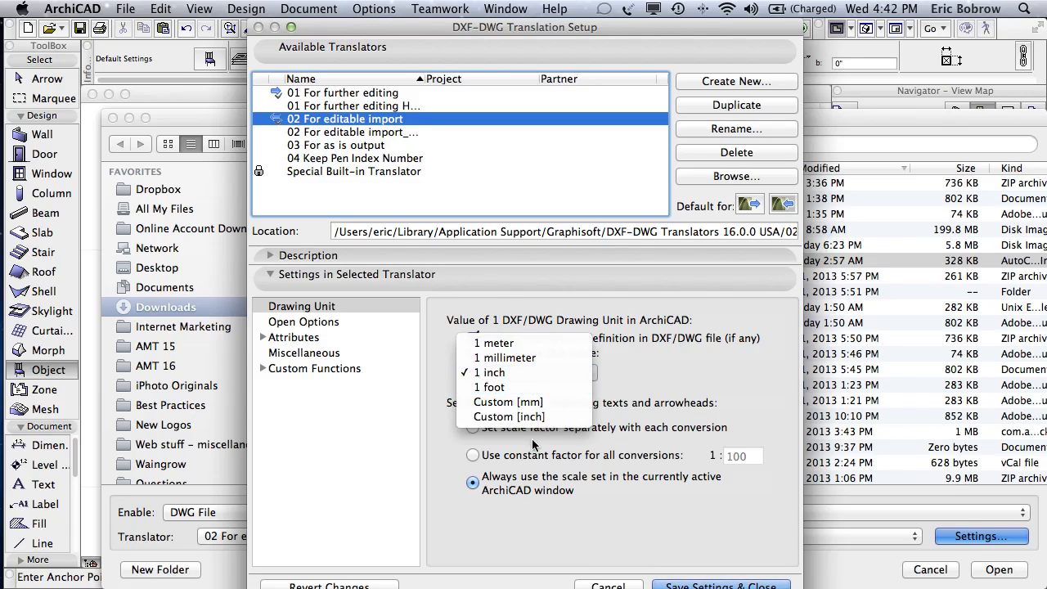
click(691, 386)
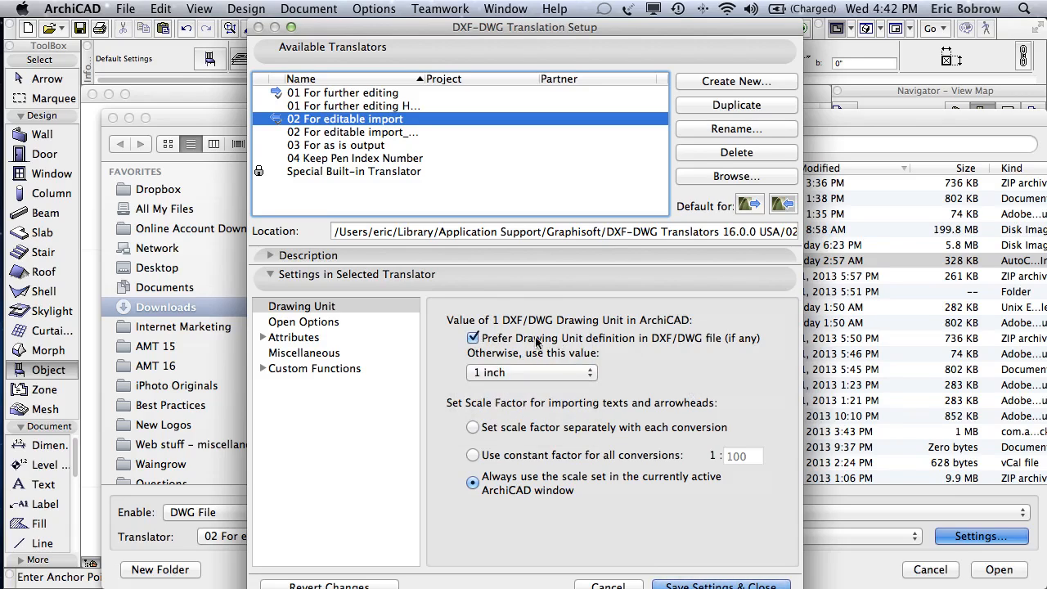
click(567, 373)
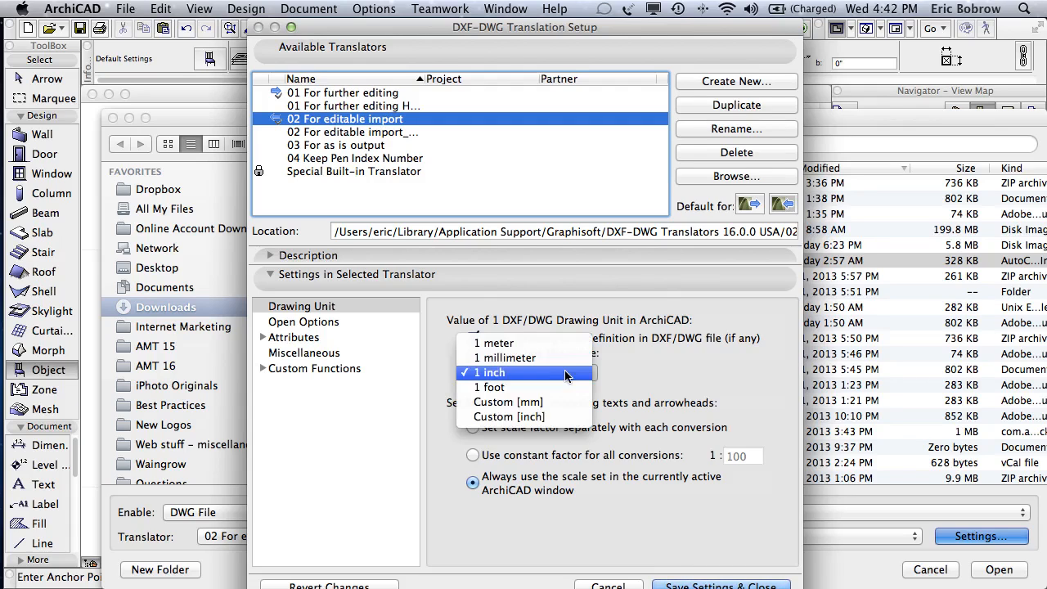
click(663, 373)
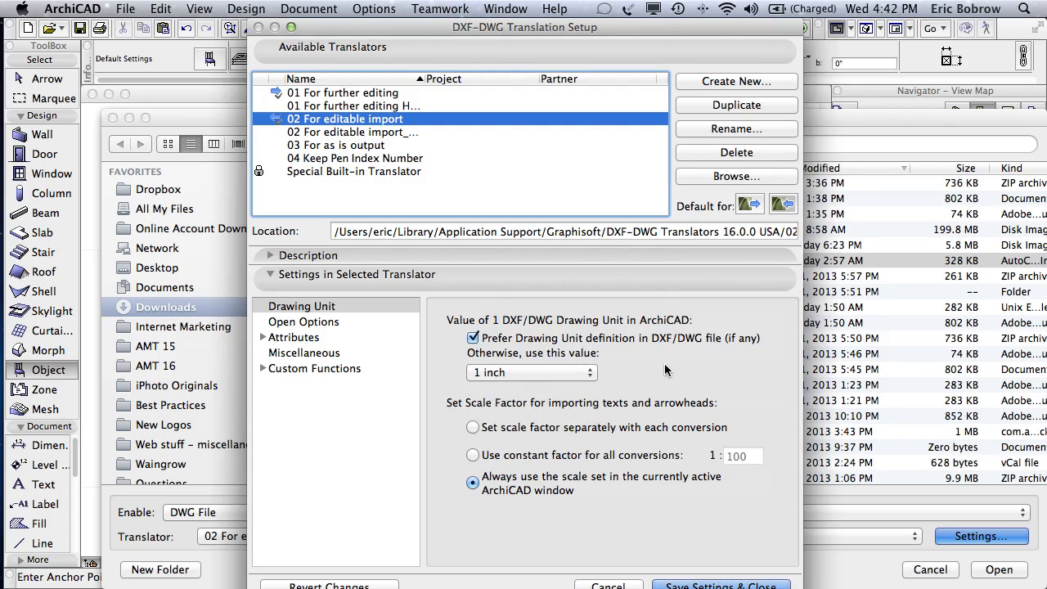
In the translator's open options, choose GDL Script for 3D data in created library parts and save the settings.
click(304, 324)
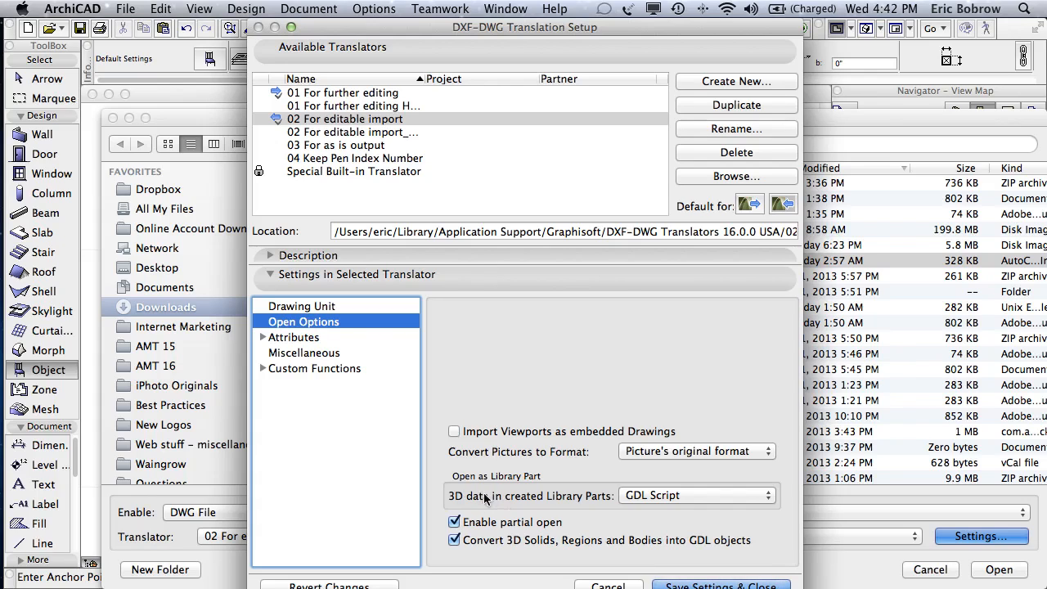
click(649, 497)
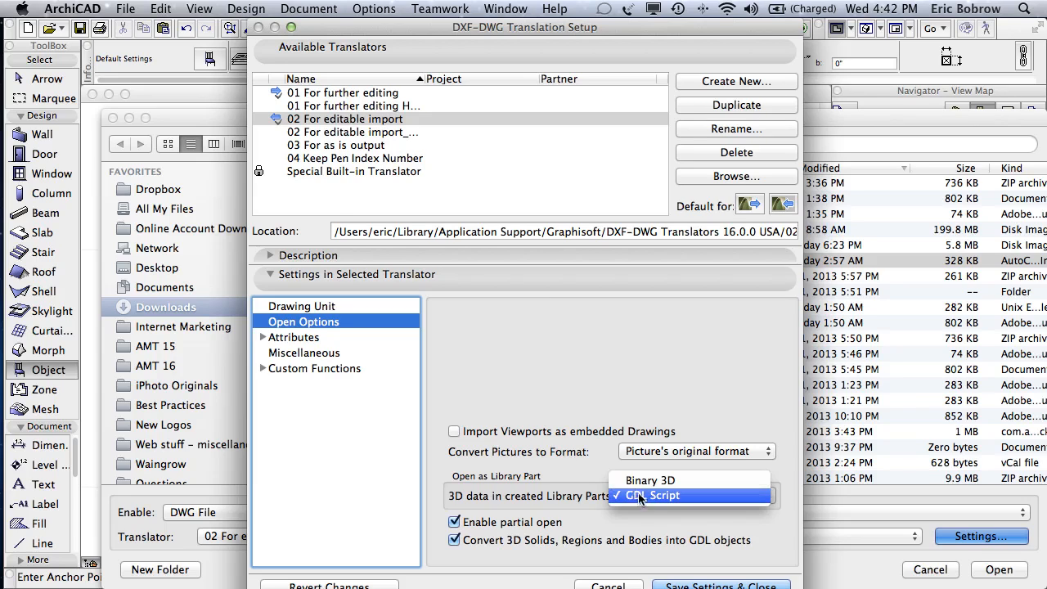
click(641, 496)
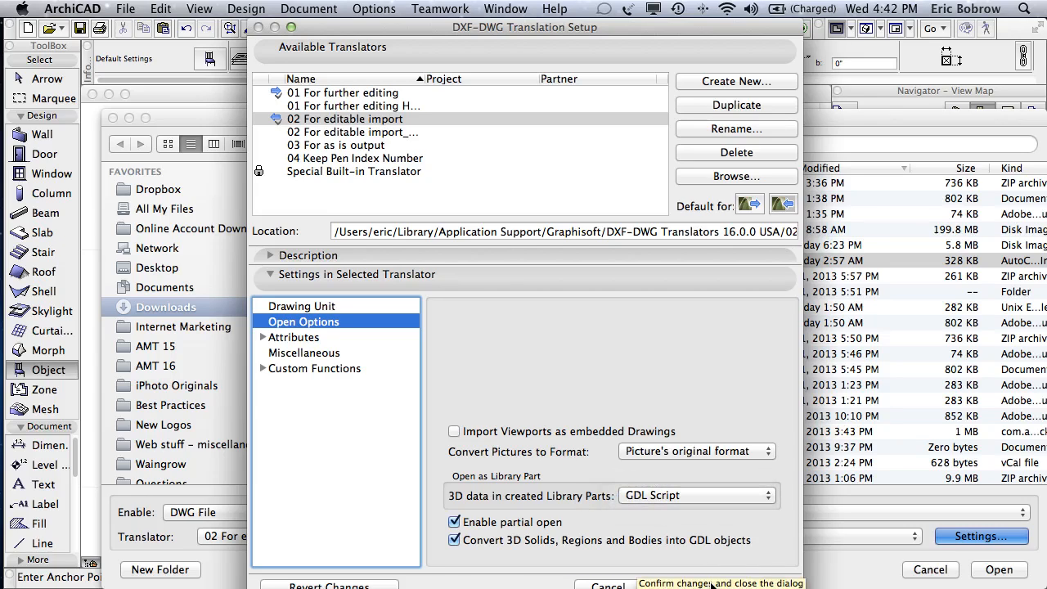
click(709, 584)
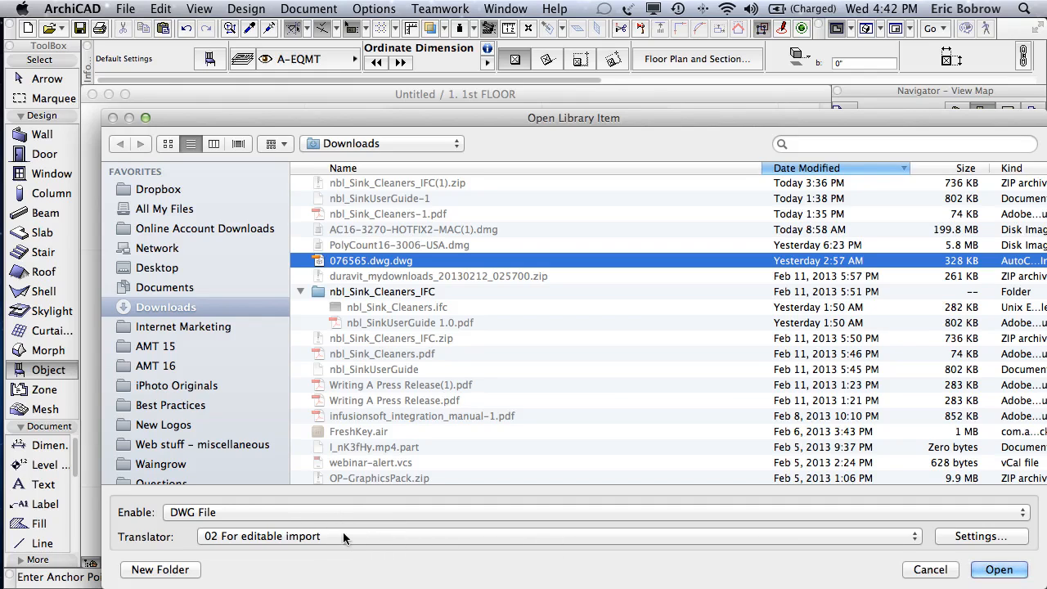
Open the selected DWG as a library part with layers 0, 1 and IGES_FRZ included, and display its 3D view.
click(997, 570)
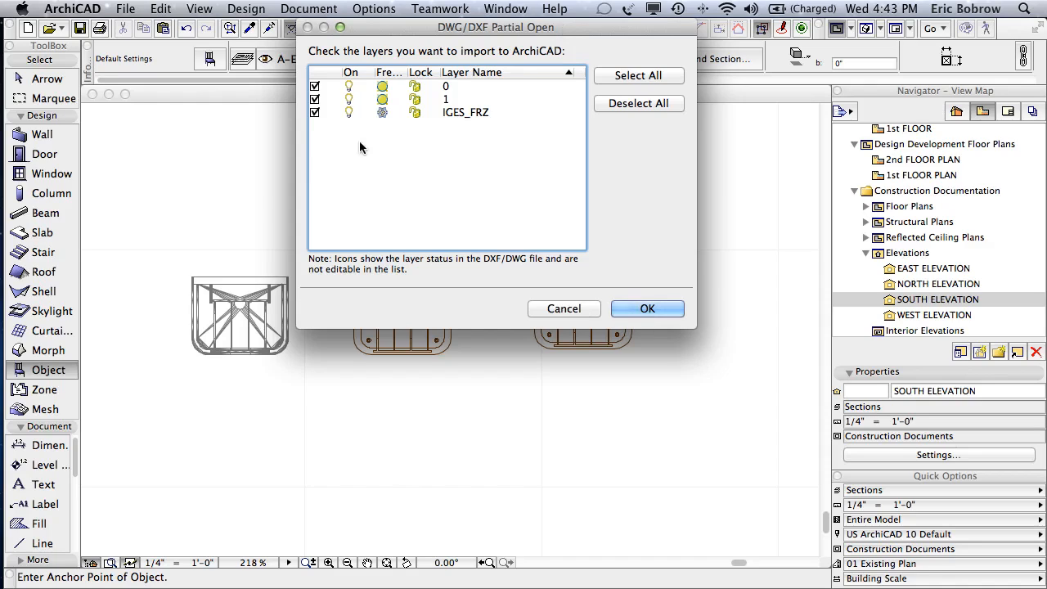
click(643, 308)
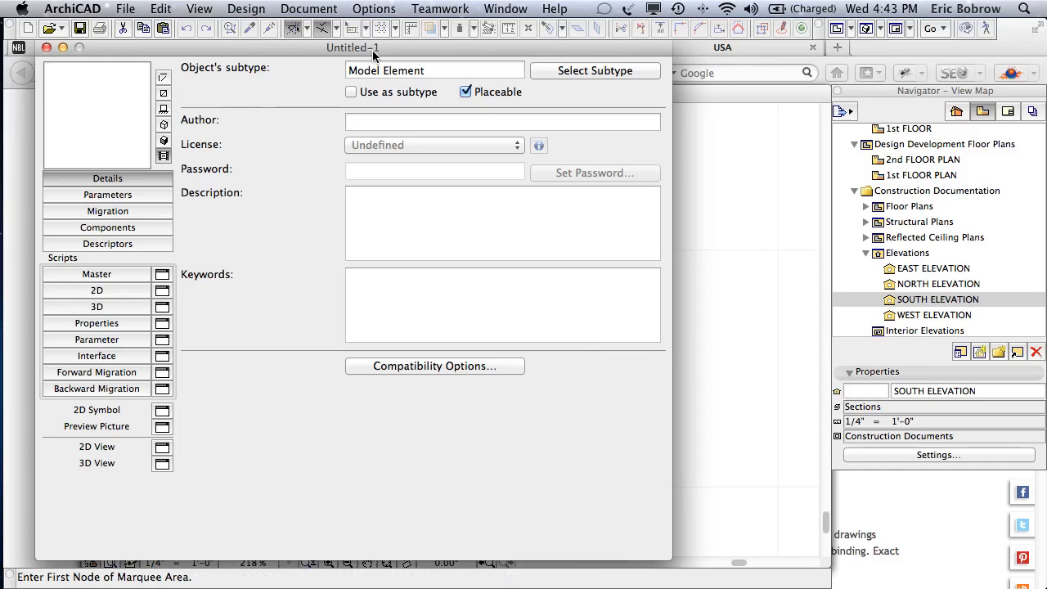
click(162, 464)
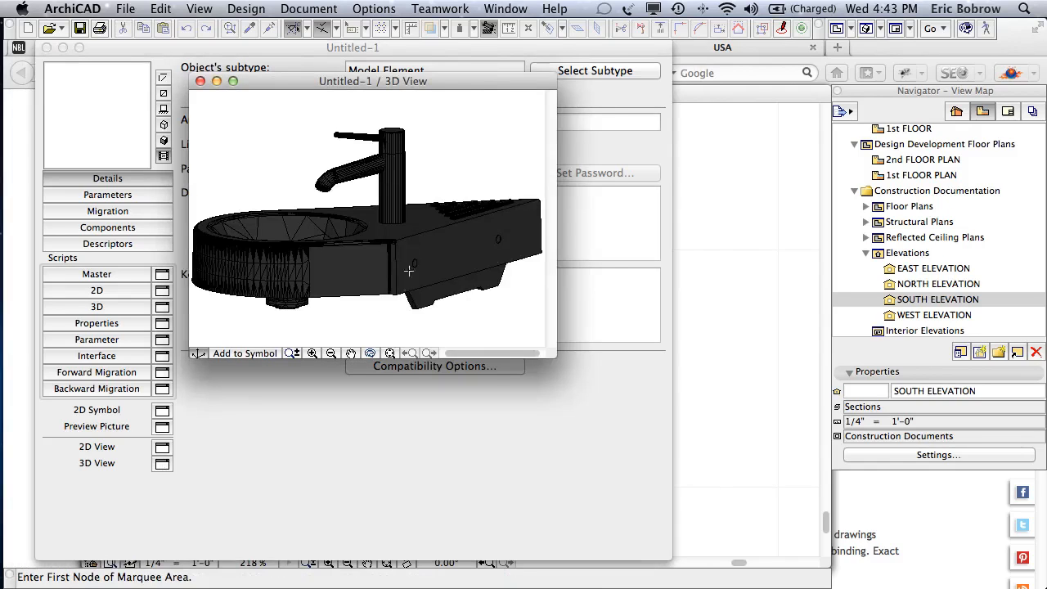
mouse_move(449, 189)
mouse_down()
mouse_move(436, 231)
mouse_move(411, 226)
mouse_move(382, 183)
mouse_move(433, 187)
mouse_up()
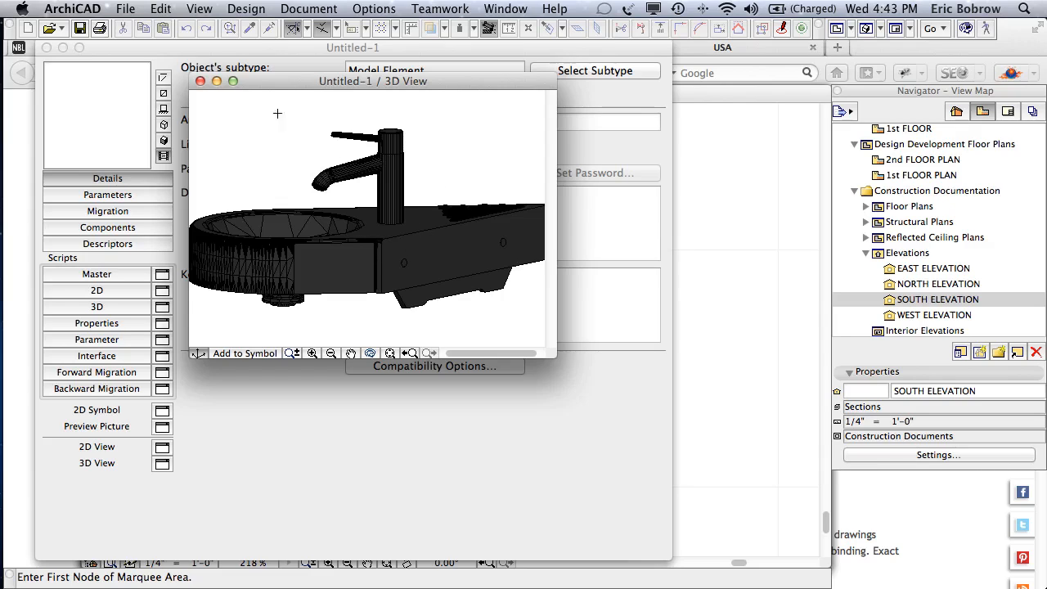
Close the 3D preview and try to save the library part as Duravit Sink in the Embedded Library.
click(200, 82)
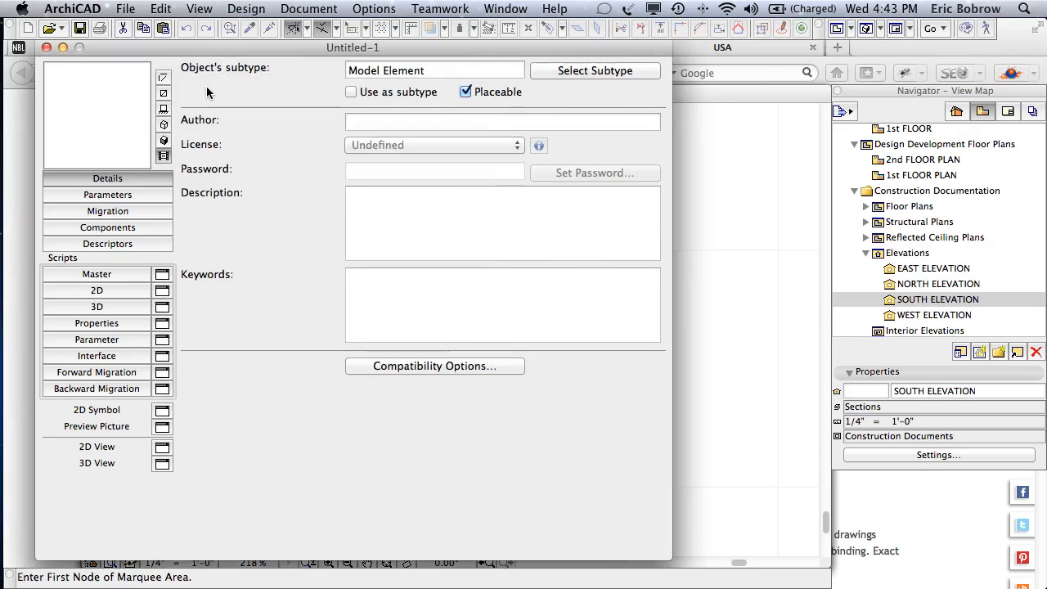
click(126, 9)
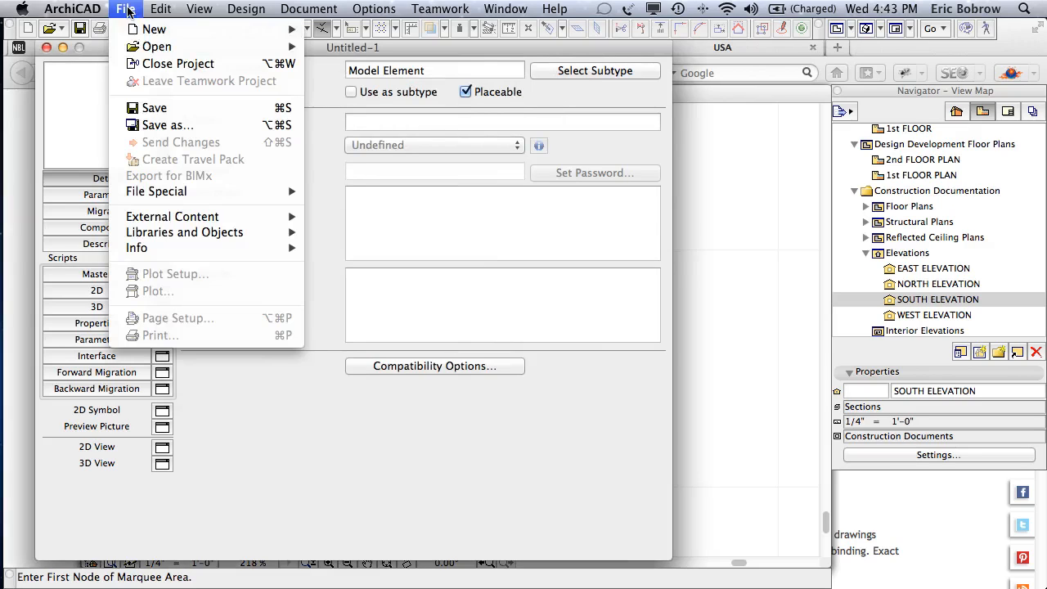
click(156, 108)
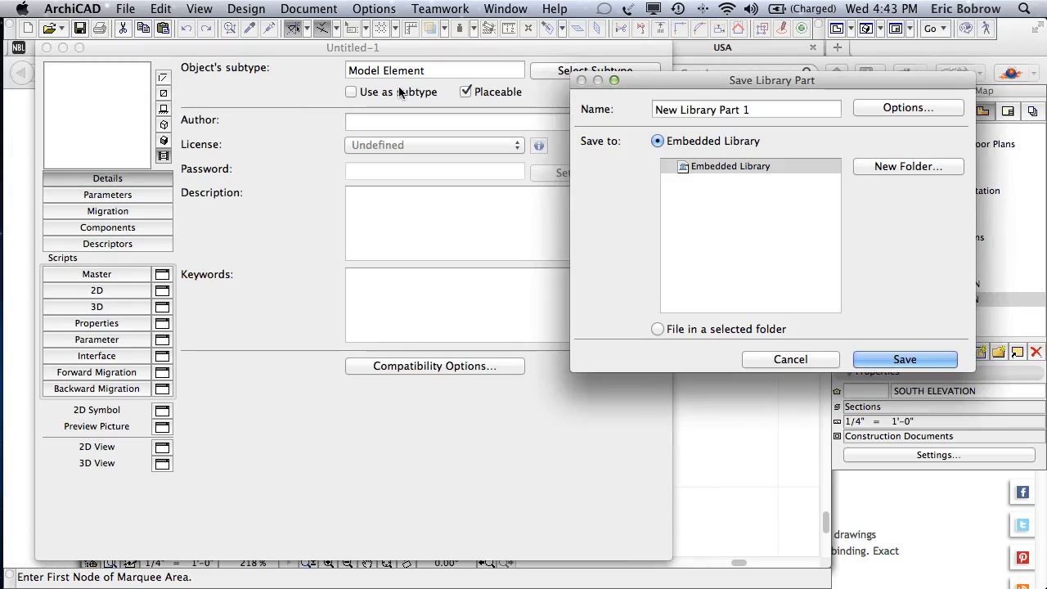
drag(760, 110, 621, 109)
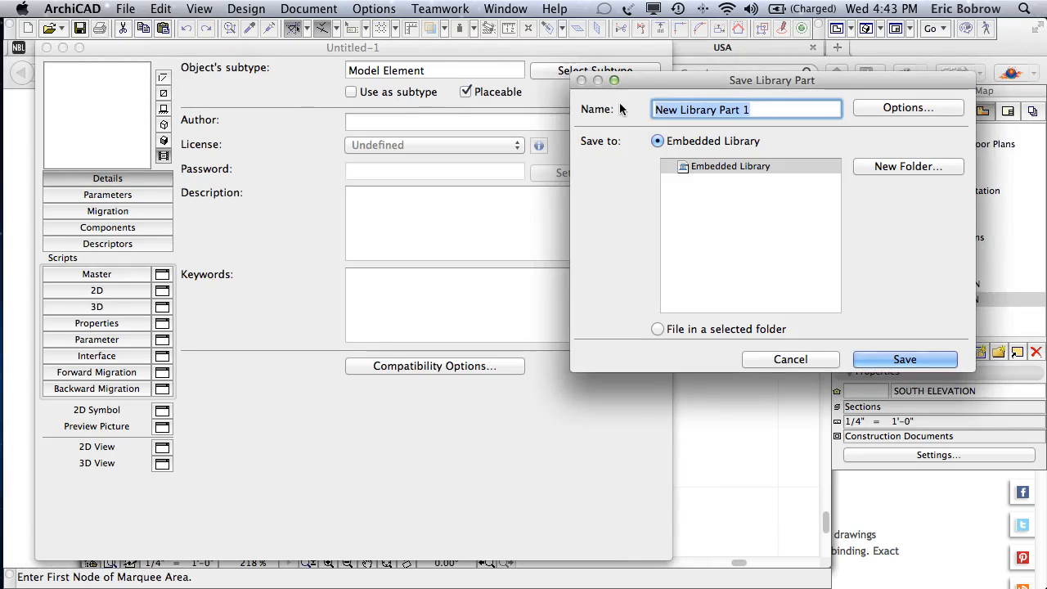
text(Duravi)
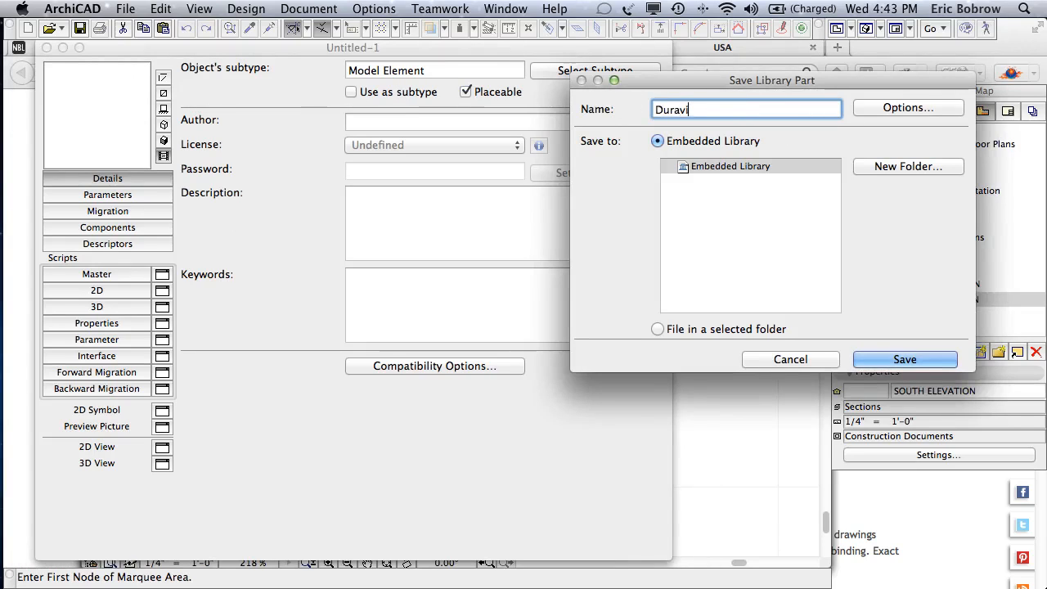
text(t Sink)
click(887, 363)
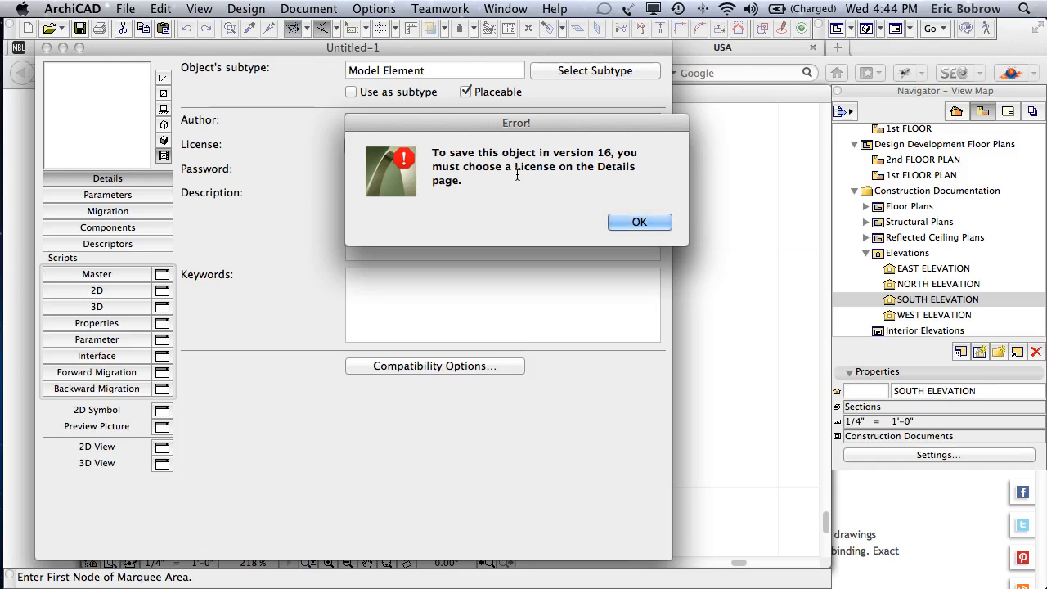
click(637, 223)
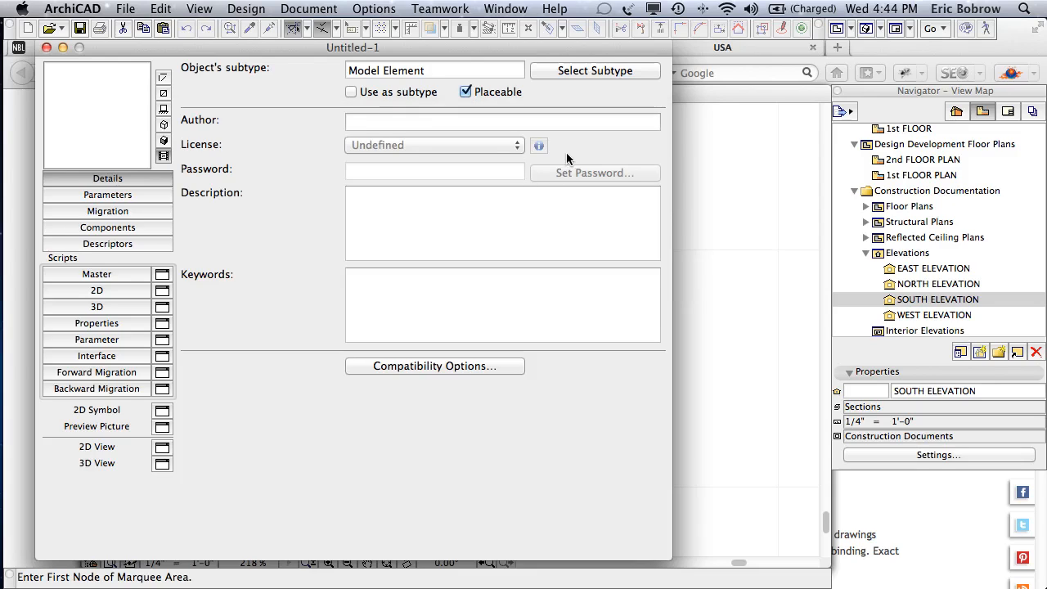
Set the object's license to Public Domain Dedication 1.0.
click(472, 148)
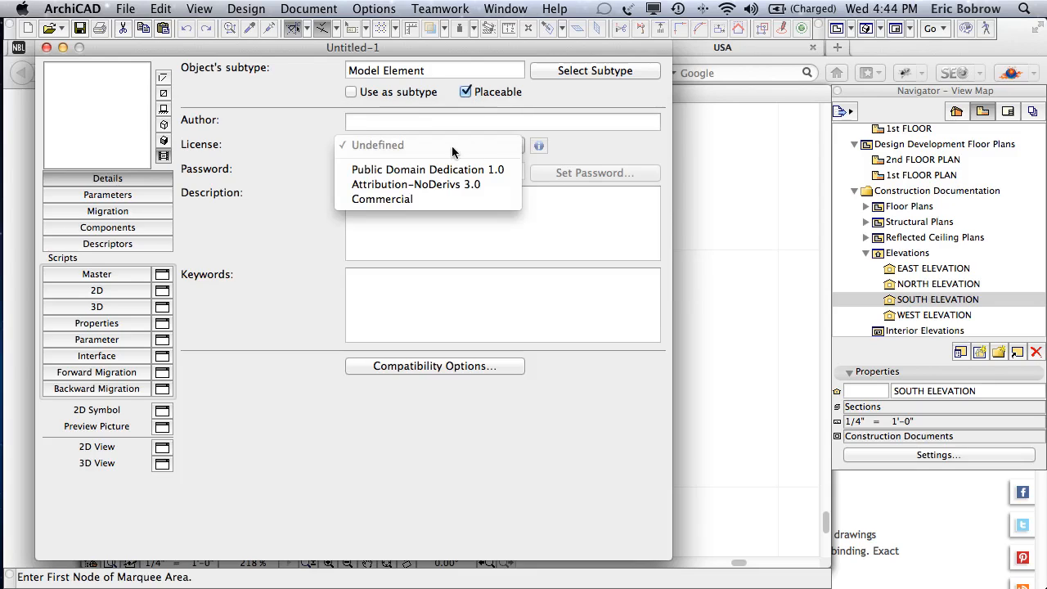
click(298, 141)
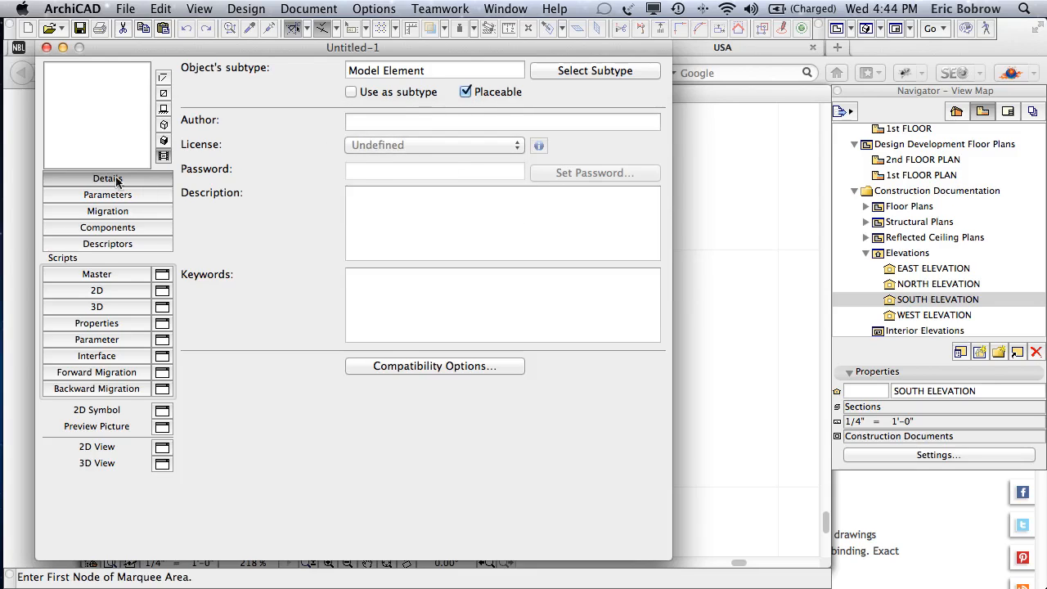
click(450, 151)
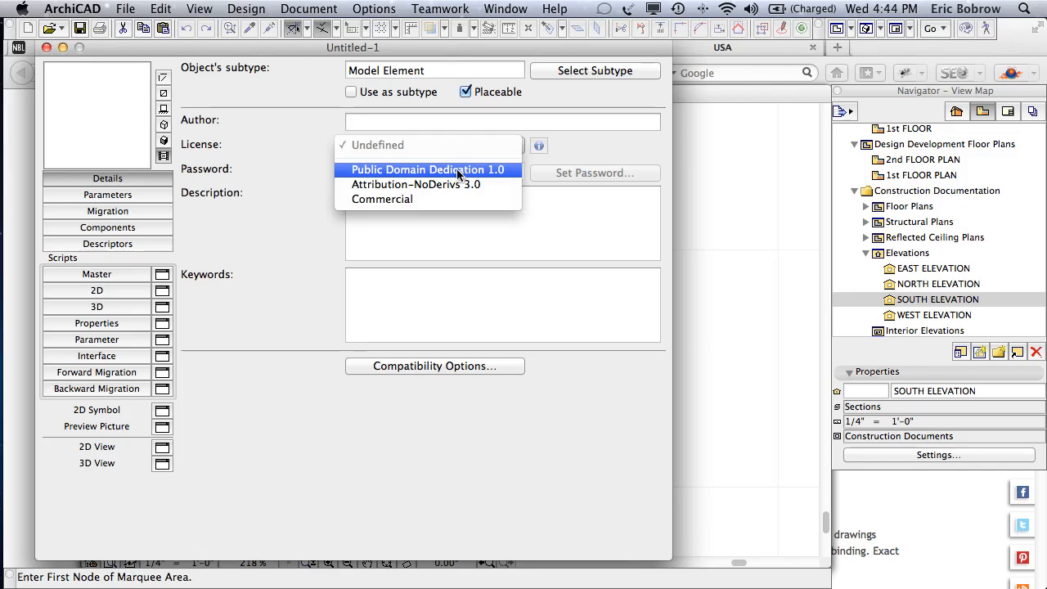
click(458, 174)
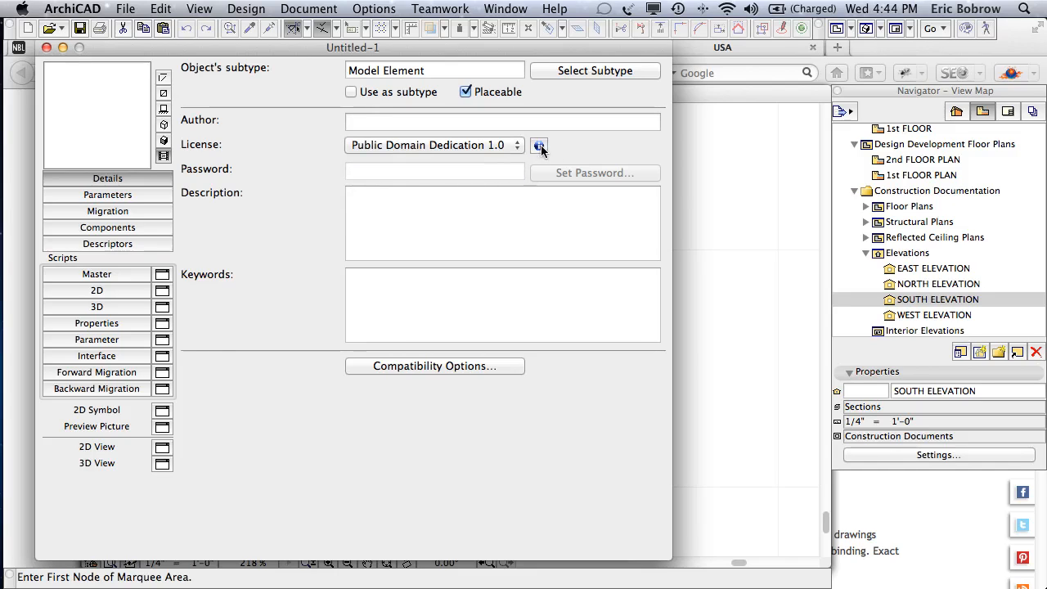
mouse_move(539, 149)
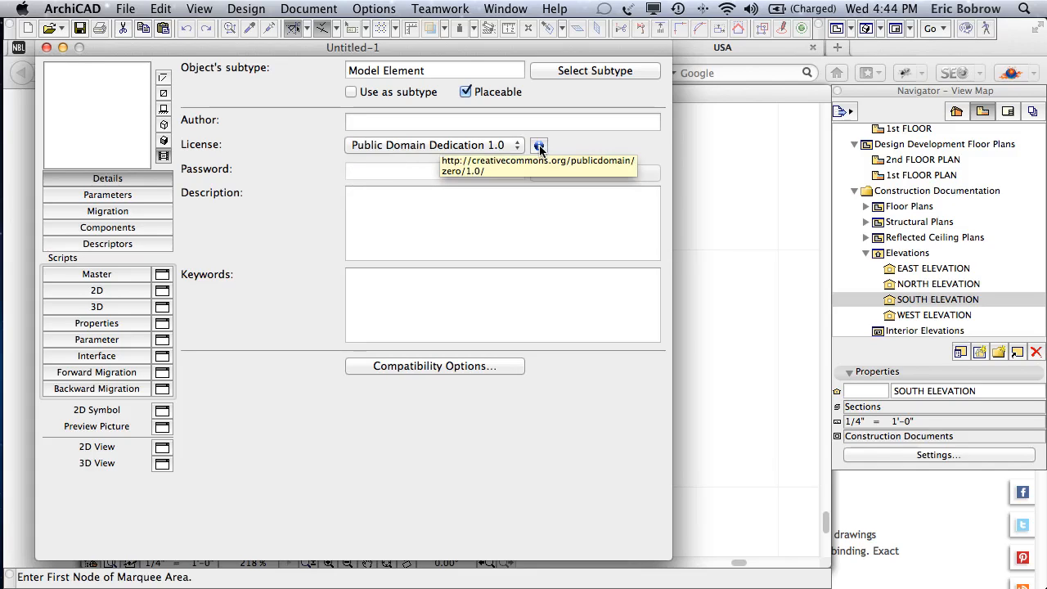
Save the library part in the Embedded Library under the name Duravit Sink.
click(126, 10)
click(154, 107)
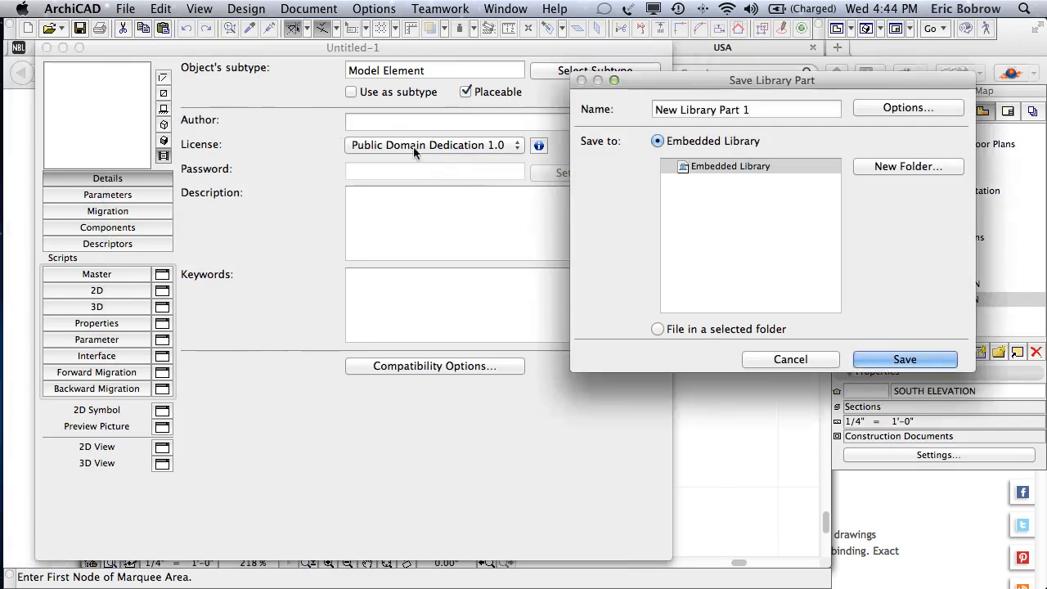
click(675, 111)
text(D)
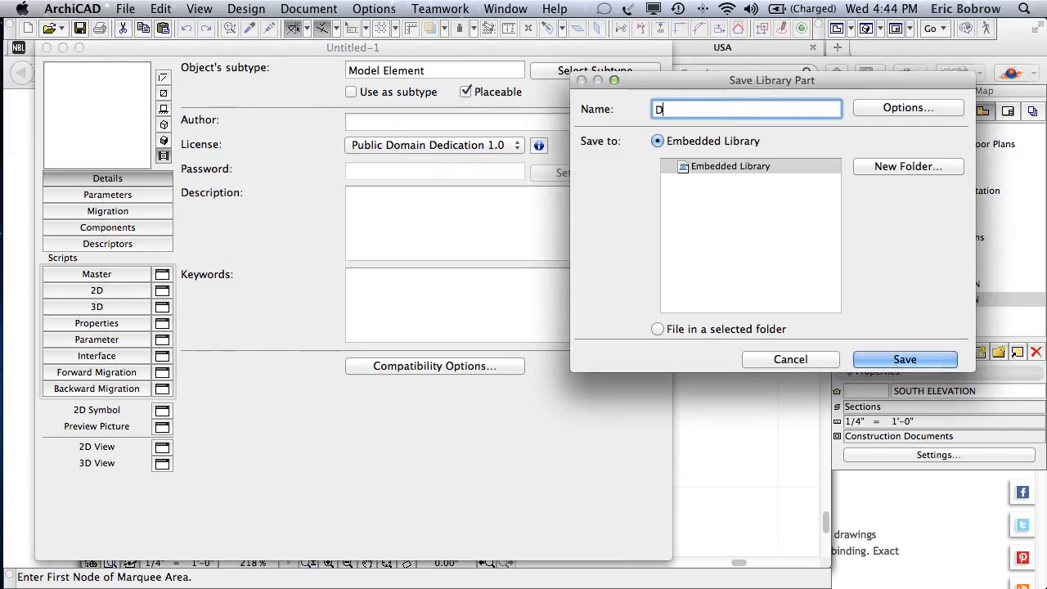
text(uravit Sink)
key(Return)
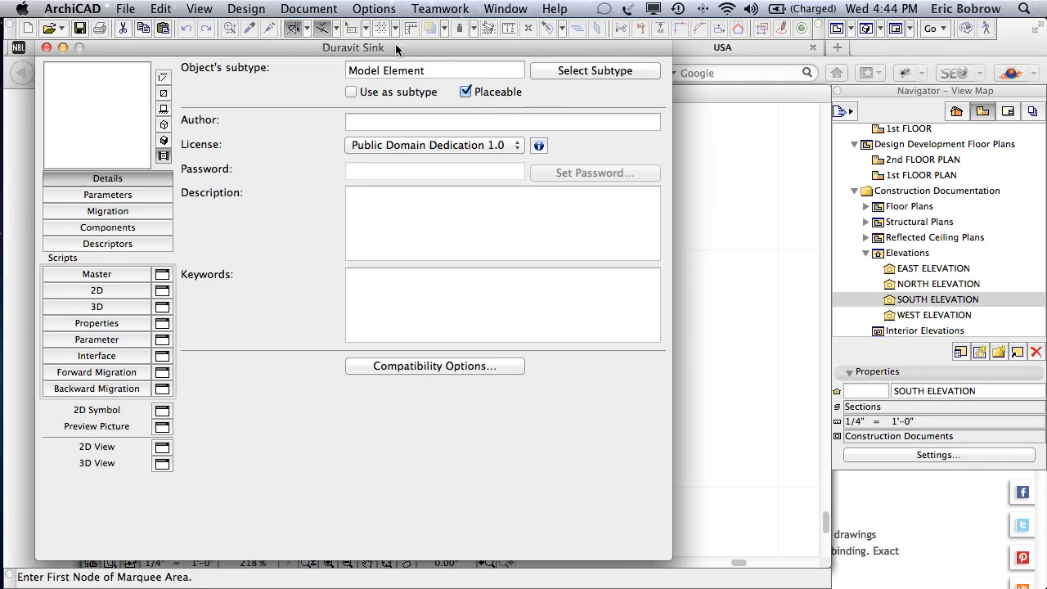
Change the object's subtype to Bathroom Equipment, found among the Equipment Element types of Model Element.
click(587, 72)
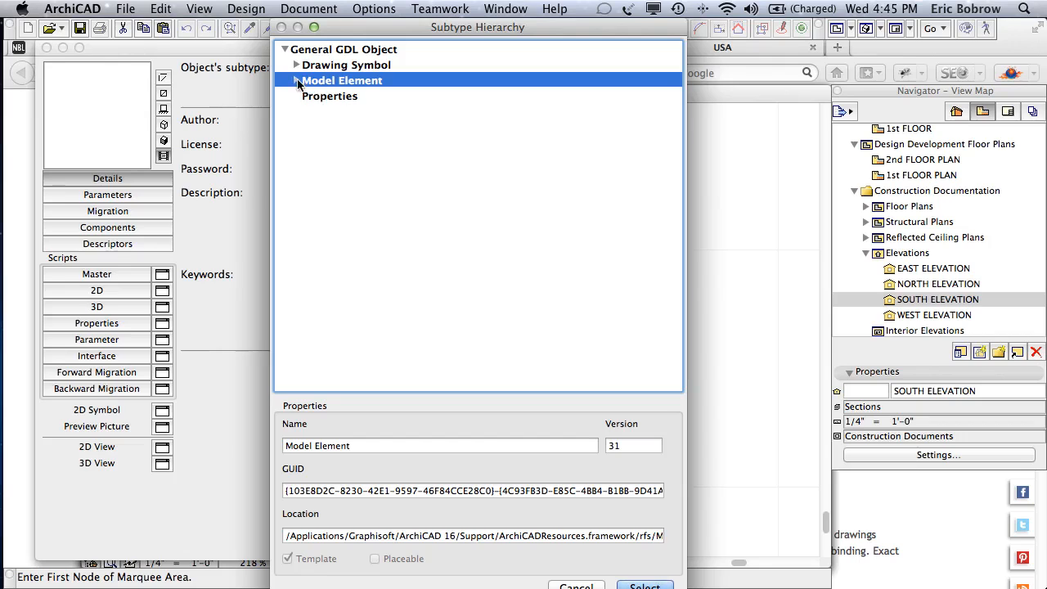
click(296, 81)
click(309, 189)
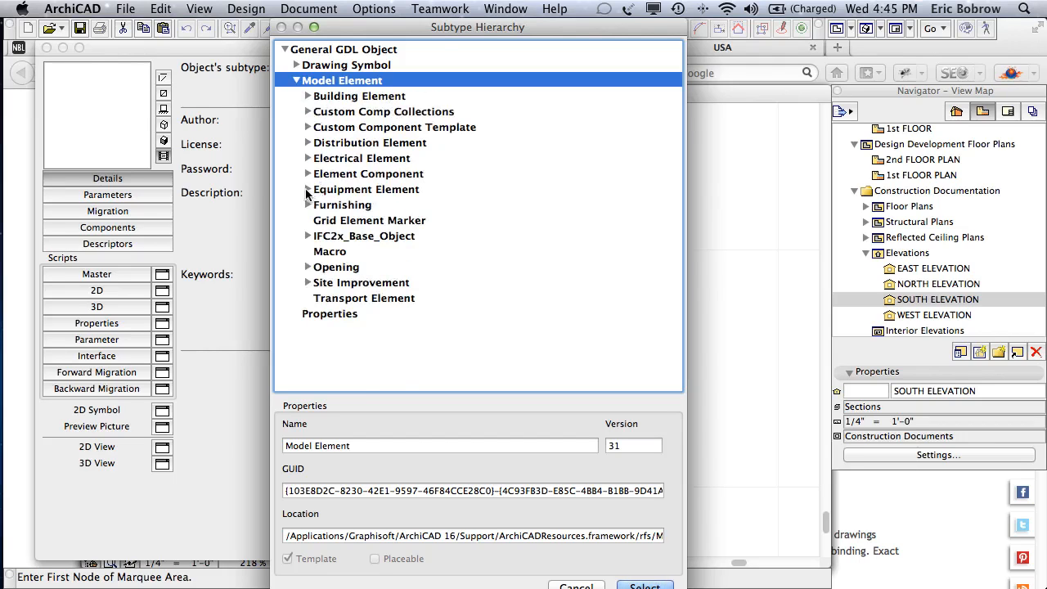
click(389, 206)
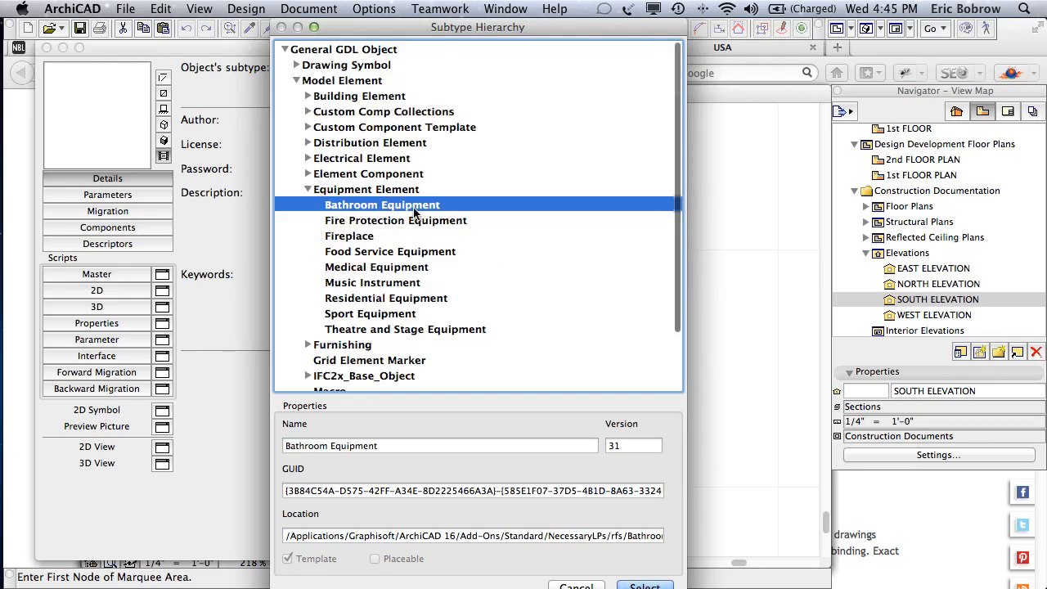
click(638, 583)
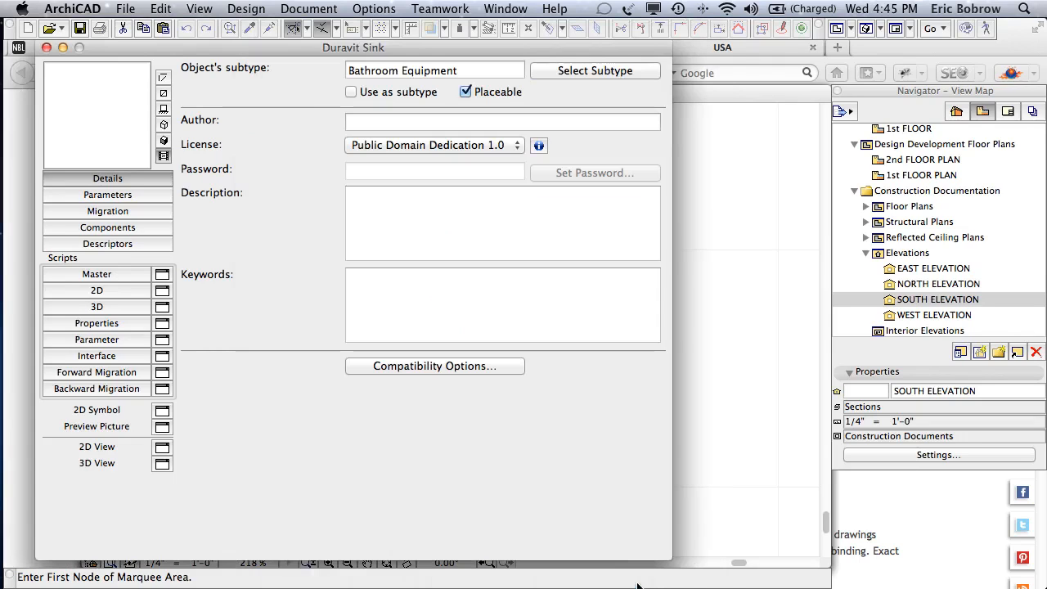
Save the changes to the Duravit Sink object and close its editor.
click(127, 10)
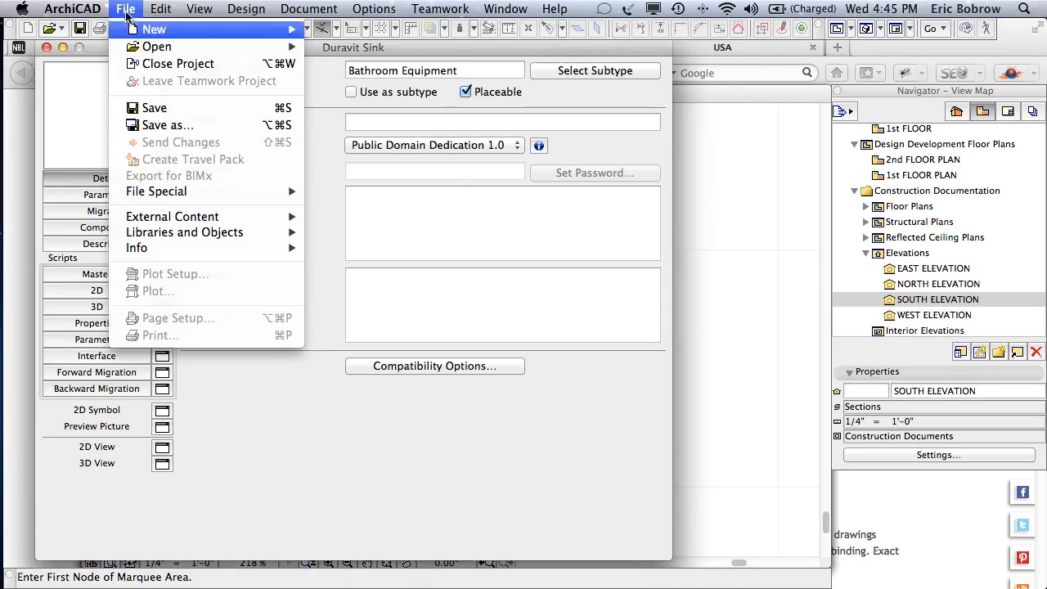
click(161, 115)
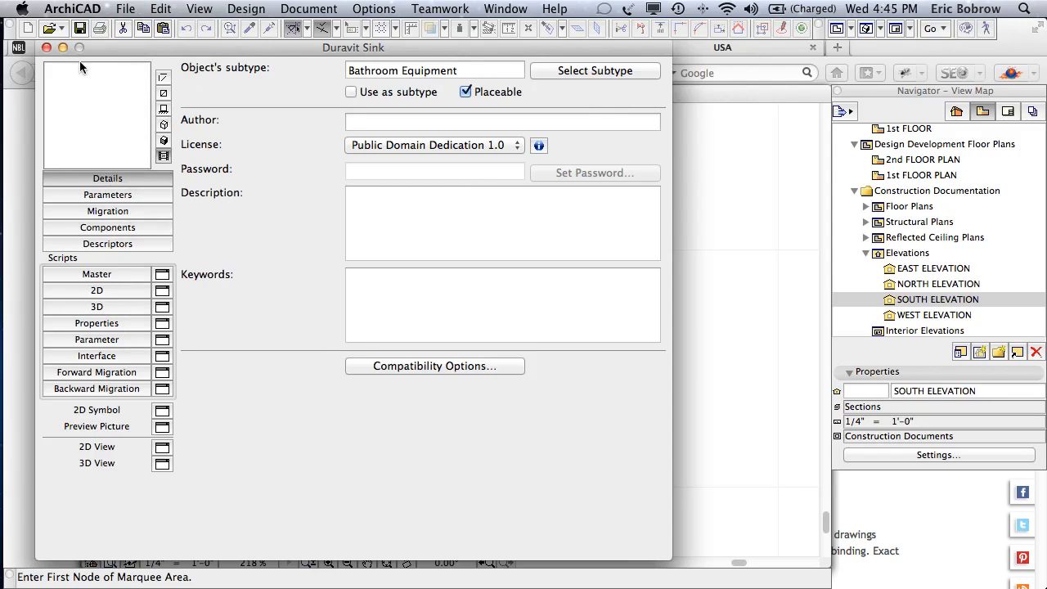
click(46, 47)
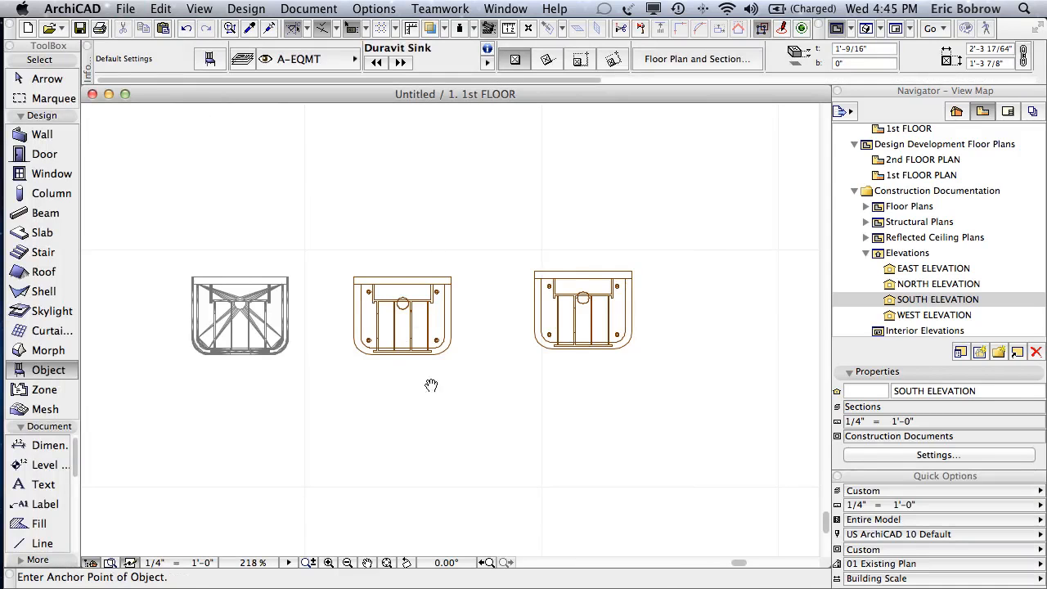
Place the Duravit Sink on the 1st floor plan below the existing sinks and inspect it in 3D.
scroll(430, 386, down, 5)
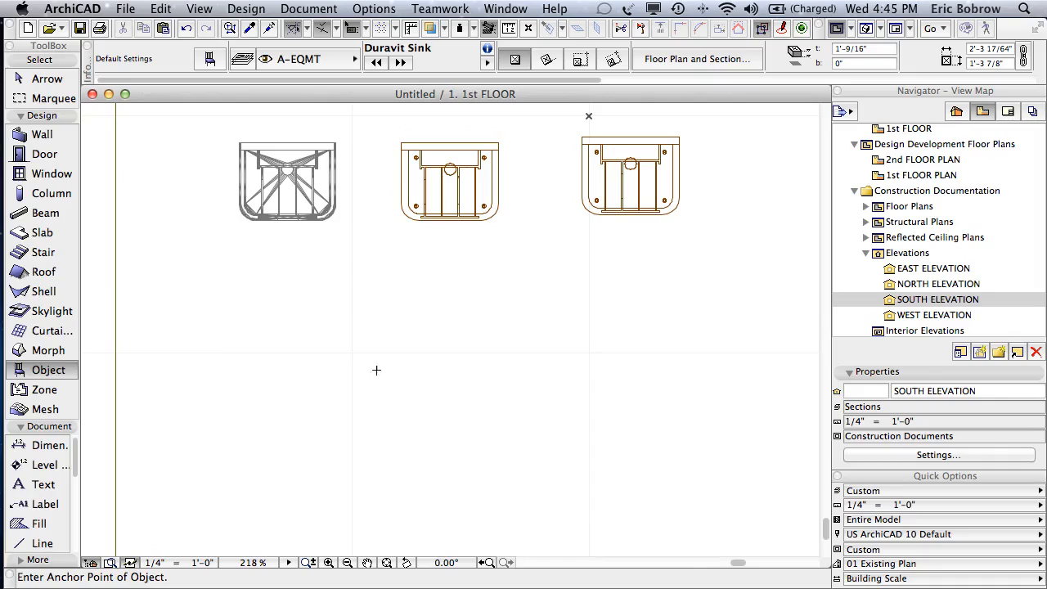
click(294, 425)
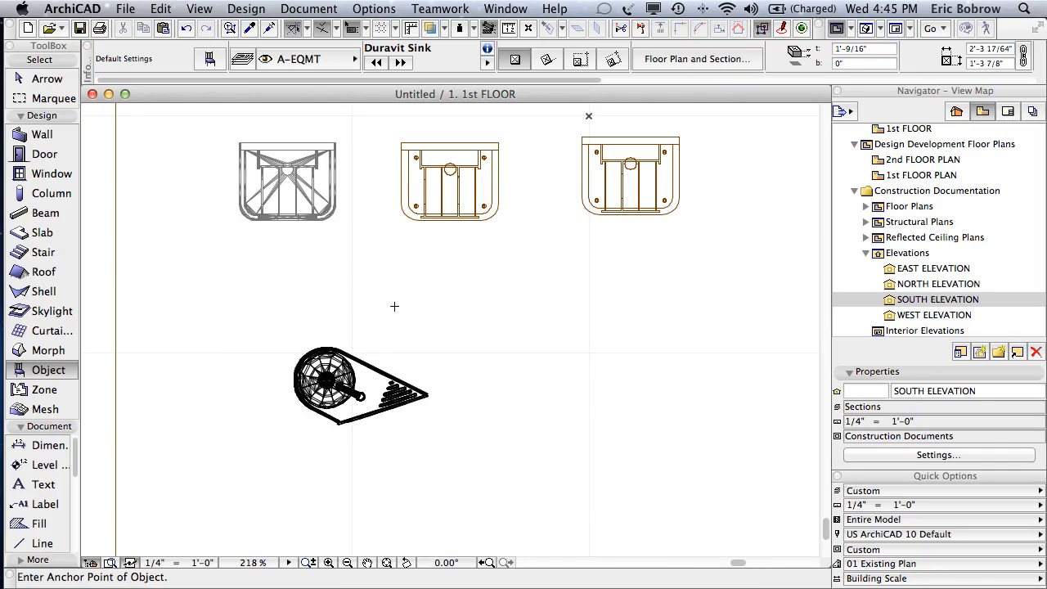
key(F3)
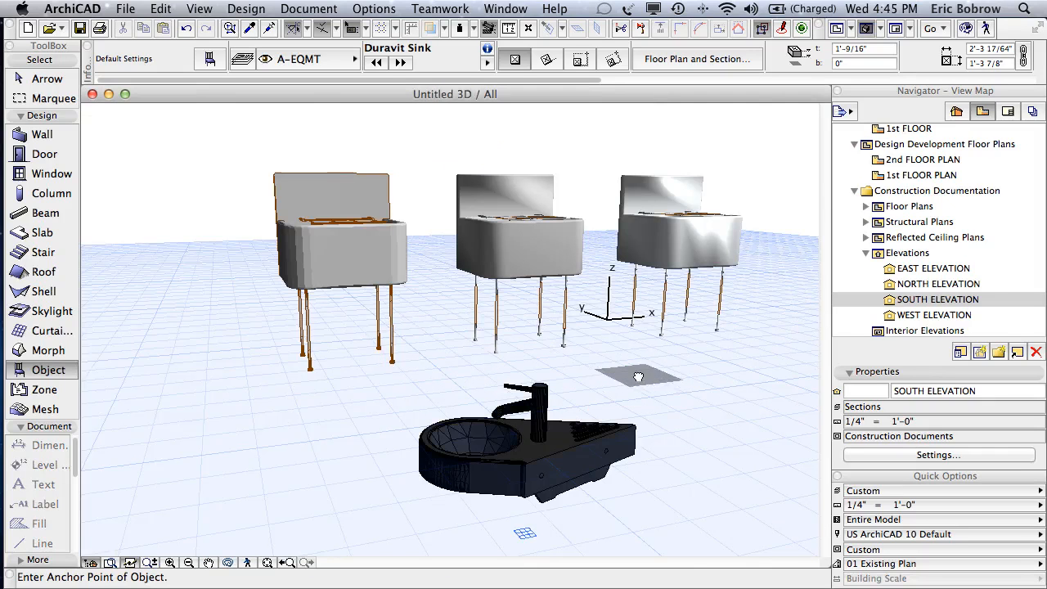
shift+middle_drag(632, 376, 448, 402)
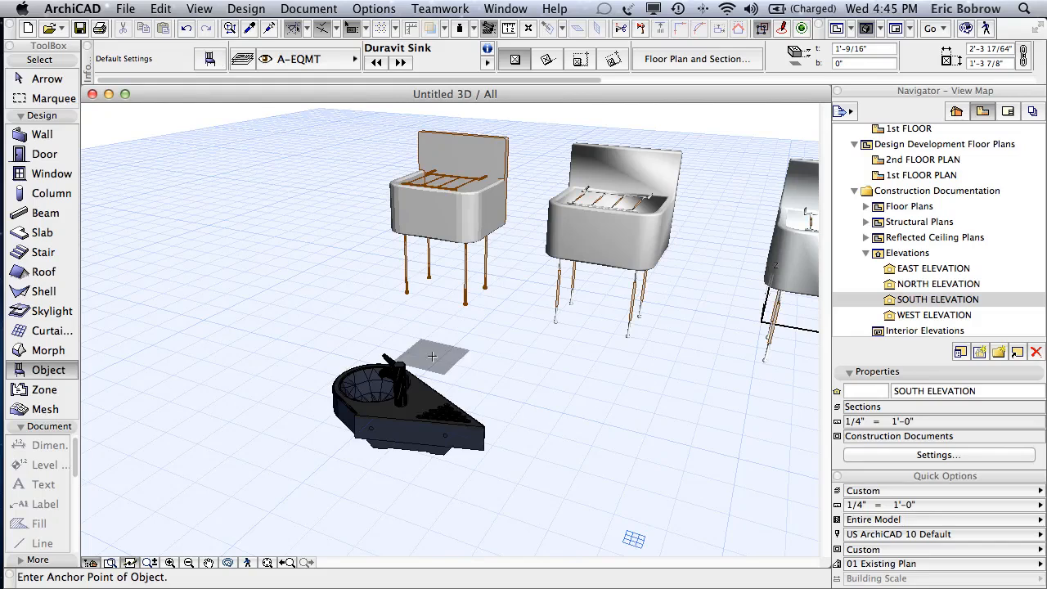
key(shift)
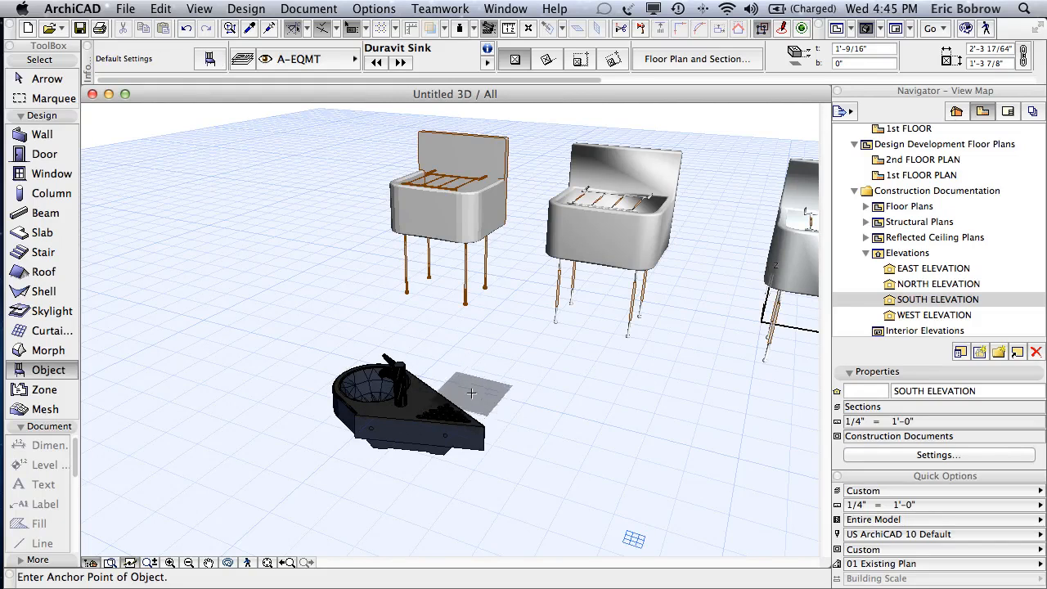
Turn off Use Object's Materials for the placed Duravit Sink and assign it the 09 | Porcelain Fixture material.
click(52, 77)
click(208, 61)
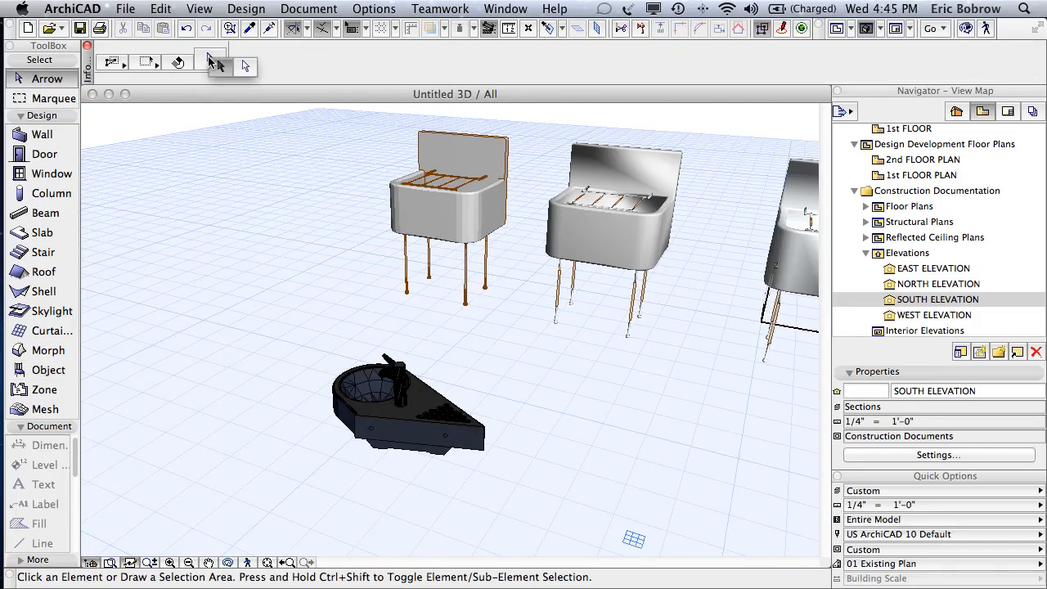
click(445, 389)
click(502, 452)
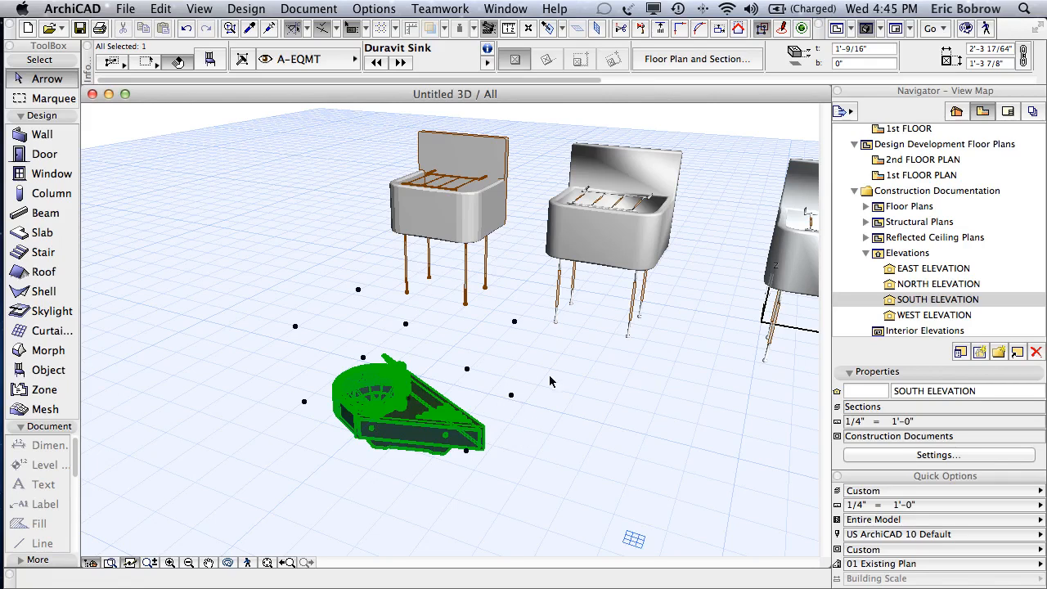
click(211, 63)
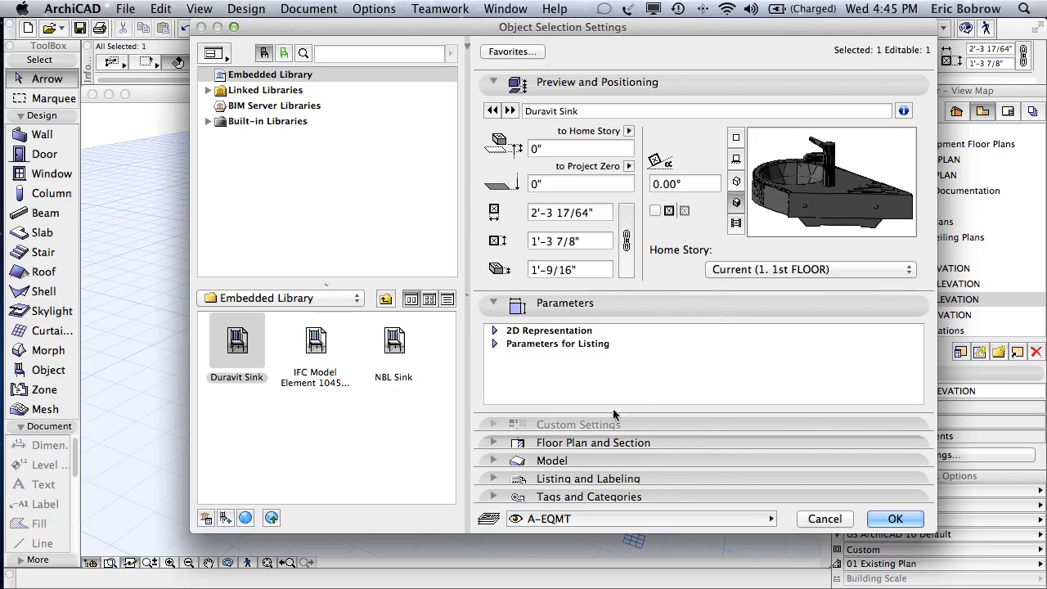
click(493, 462)
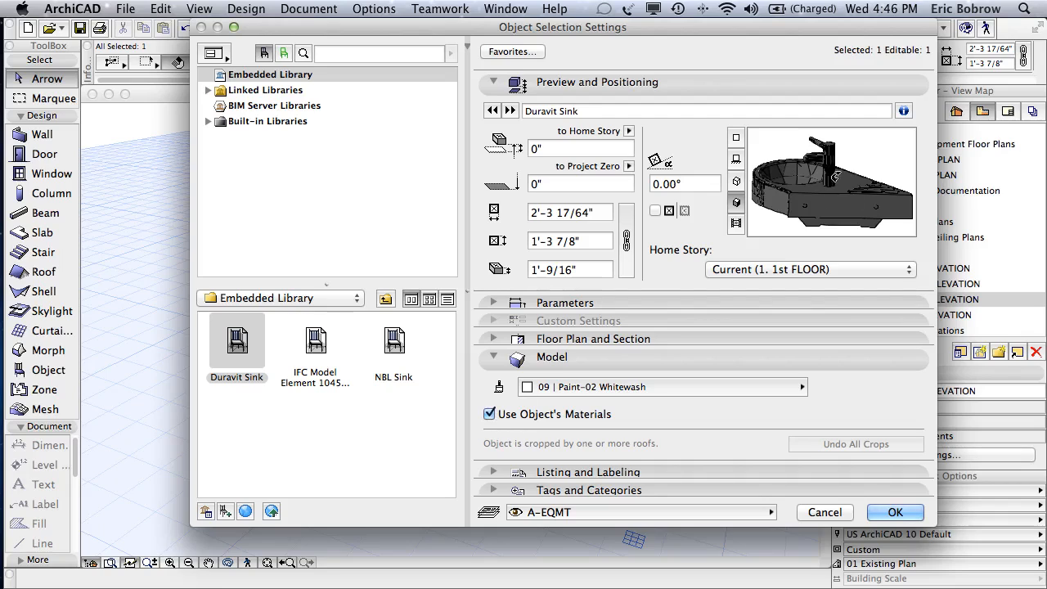
click(490, 415)
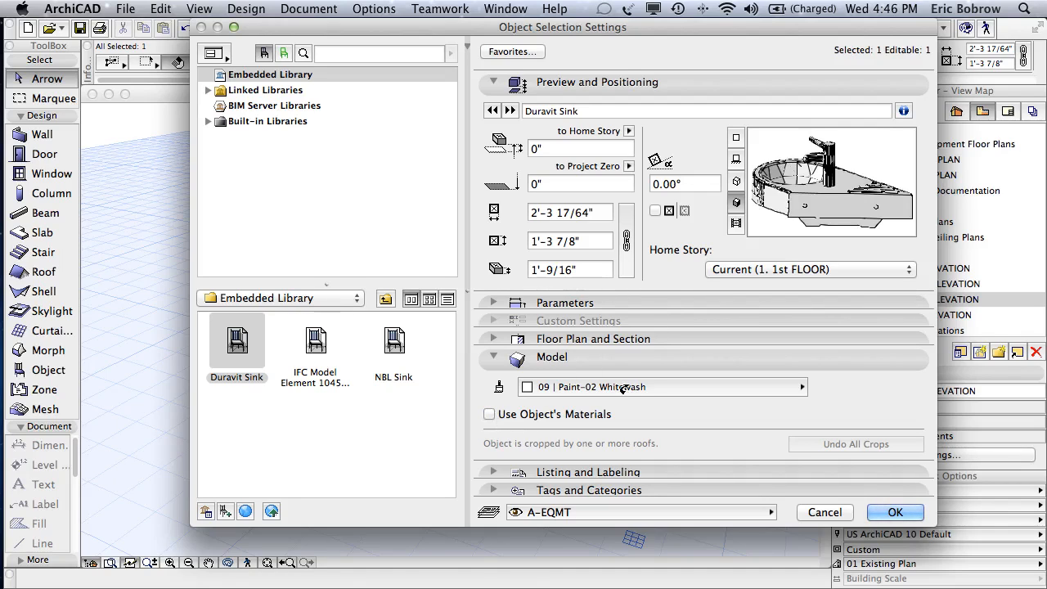
click(625, 390)
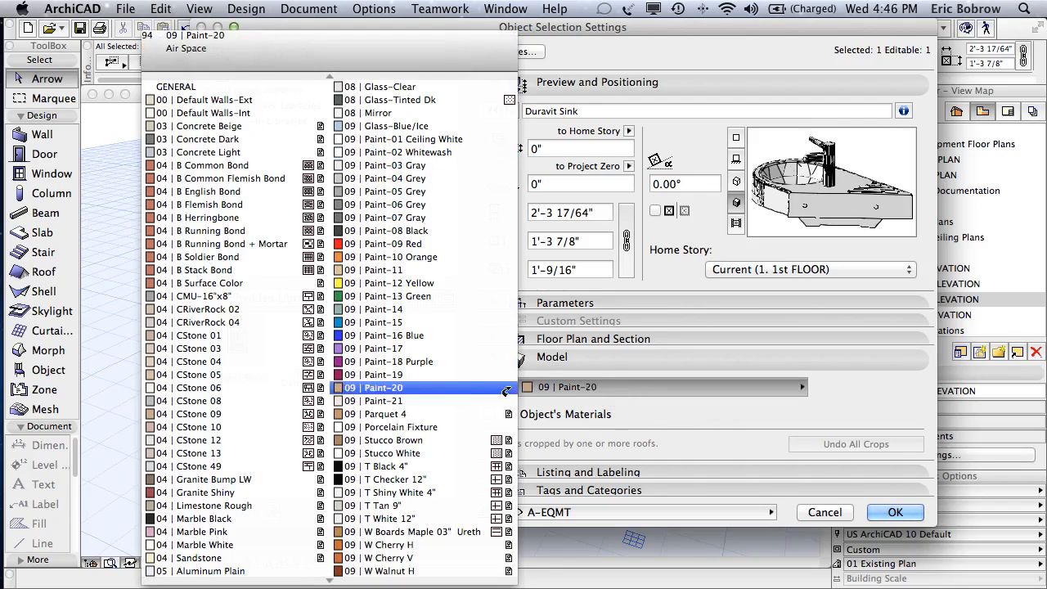
click(424, 427)
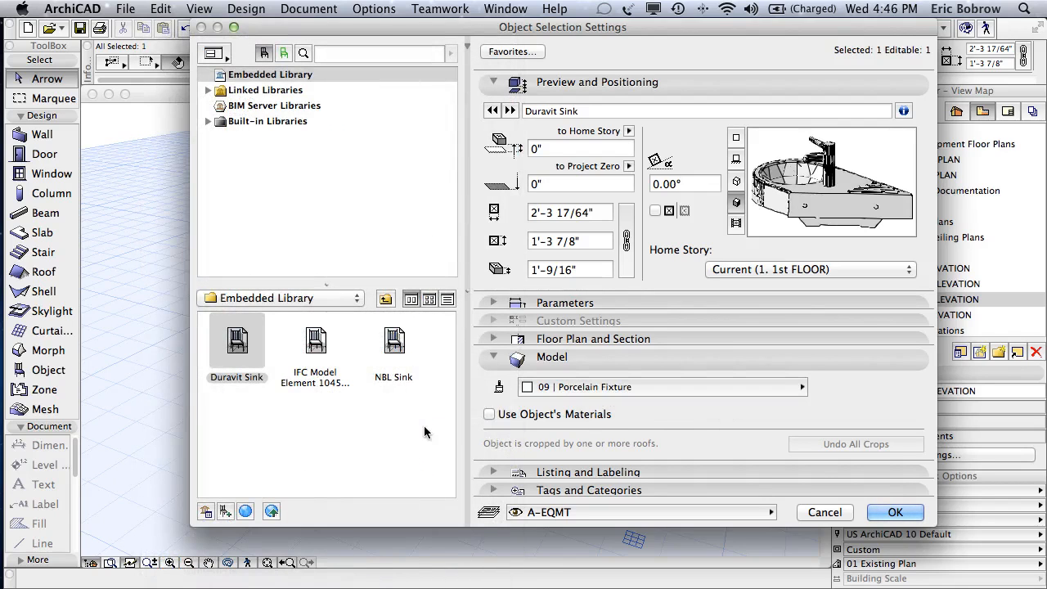
click(895, 512)
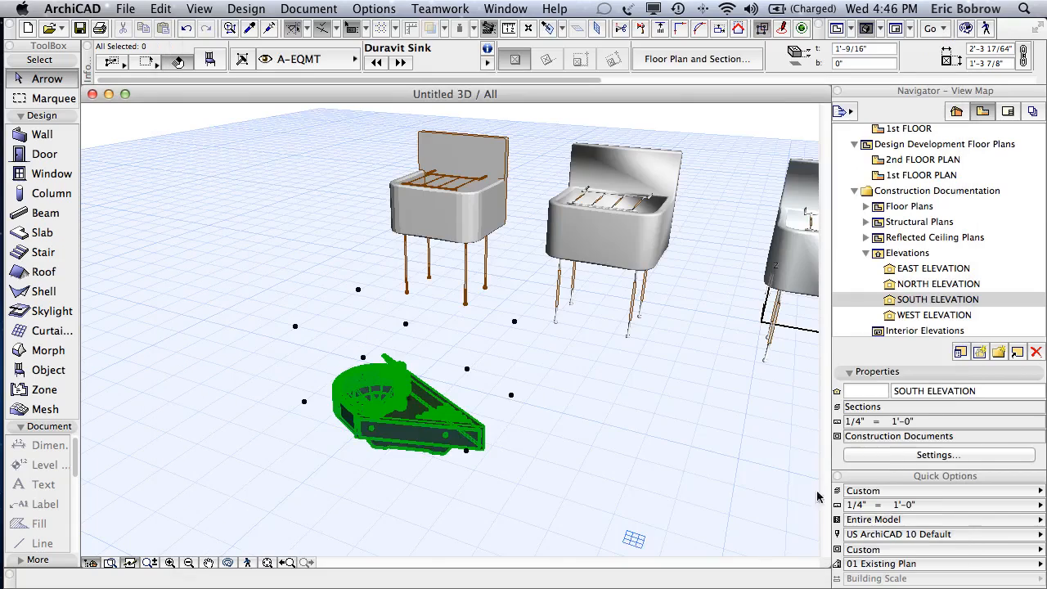
Inspect the Duravit Sink's basin and tap up close in 3D and compare them with the Duravit product photo in Firefox.
click(511, 451)
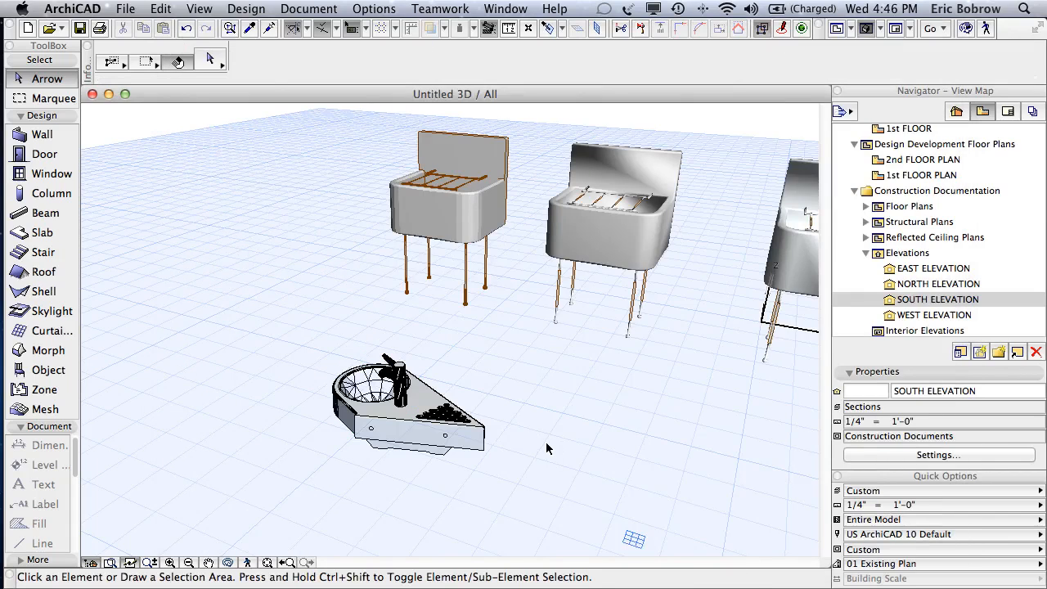
shift+middle_drag(547, 448, 573, 402)
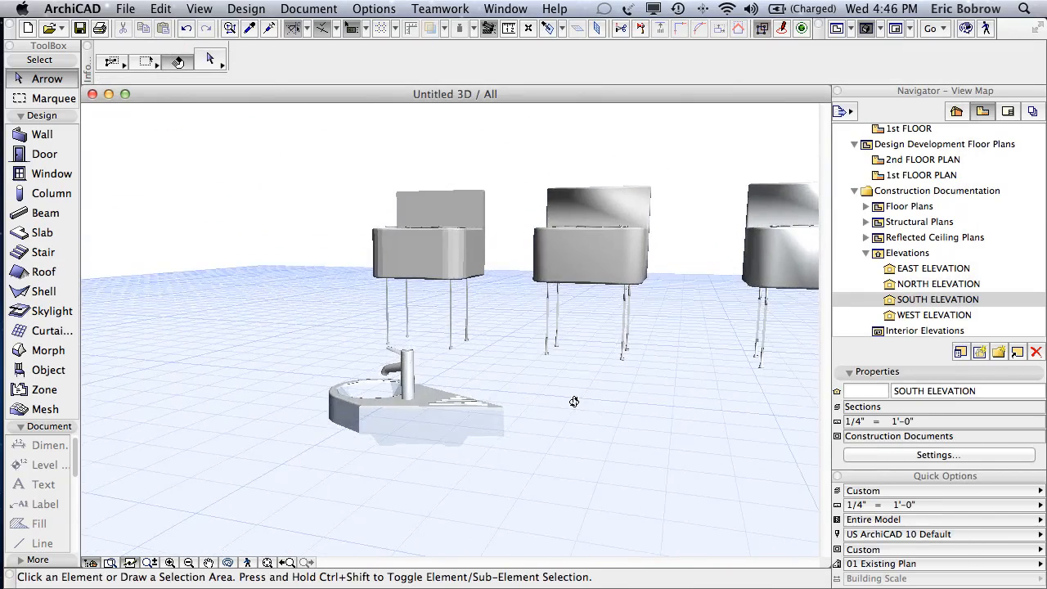
scroll(396, 373, up, 5)
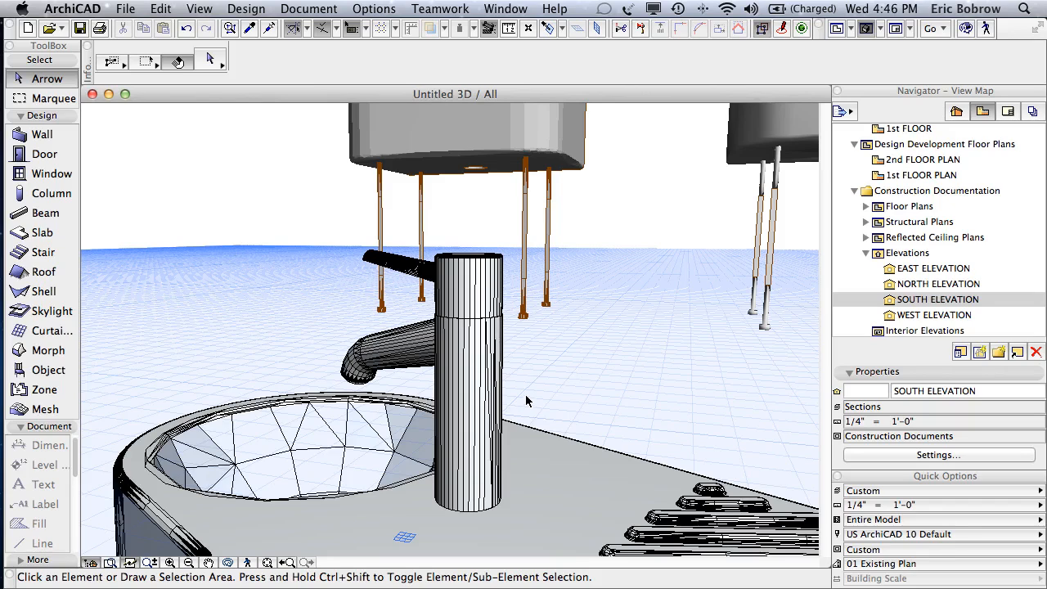
key(super+Tab)
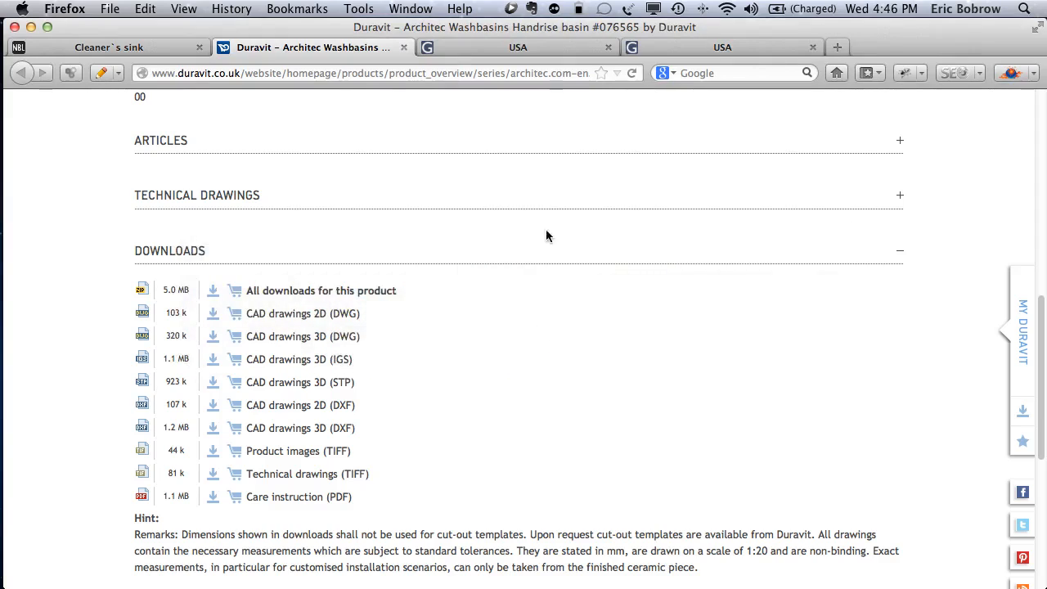
scroll(547, 235, up, 10)
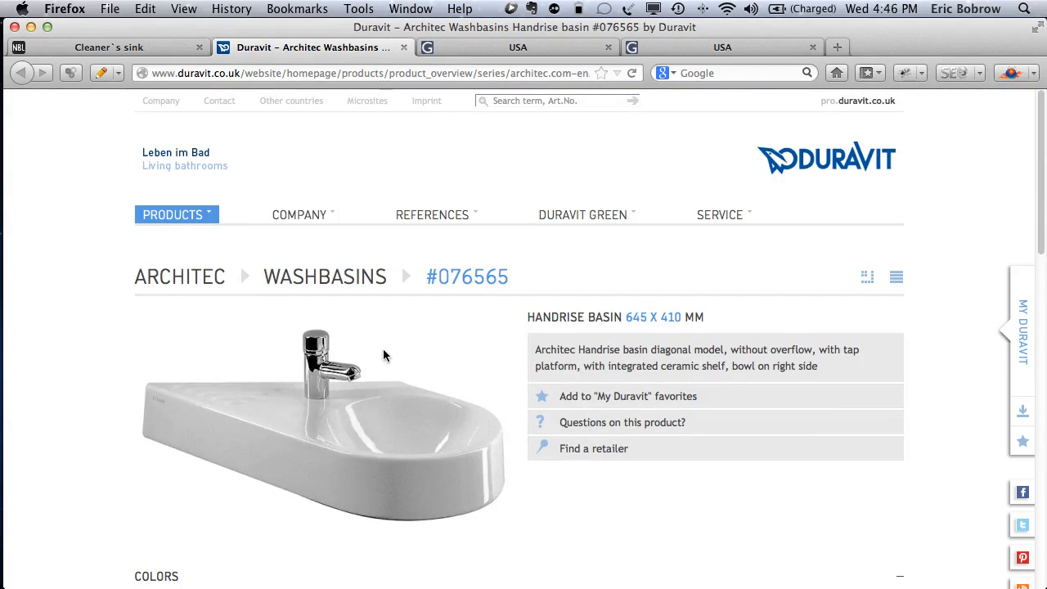
key(super+Tab)
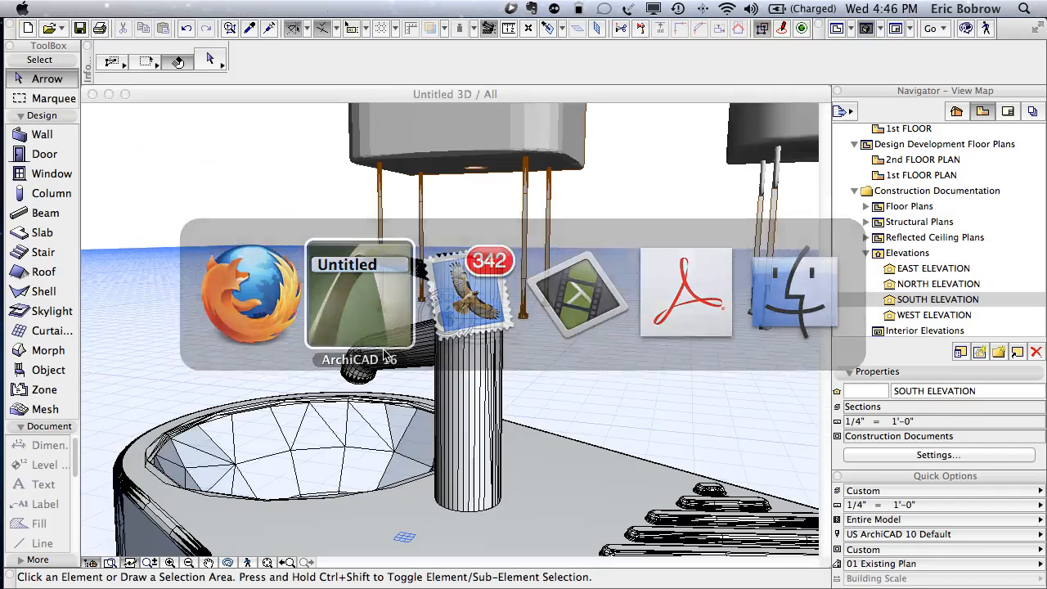
scroll(507, 368, down, 5)
scroll(507, 368, up, 5)
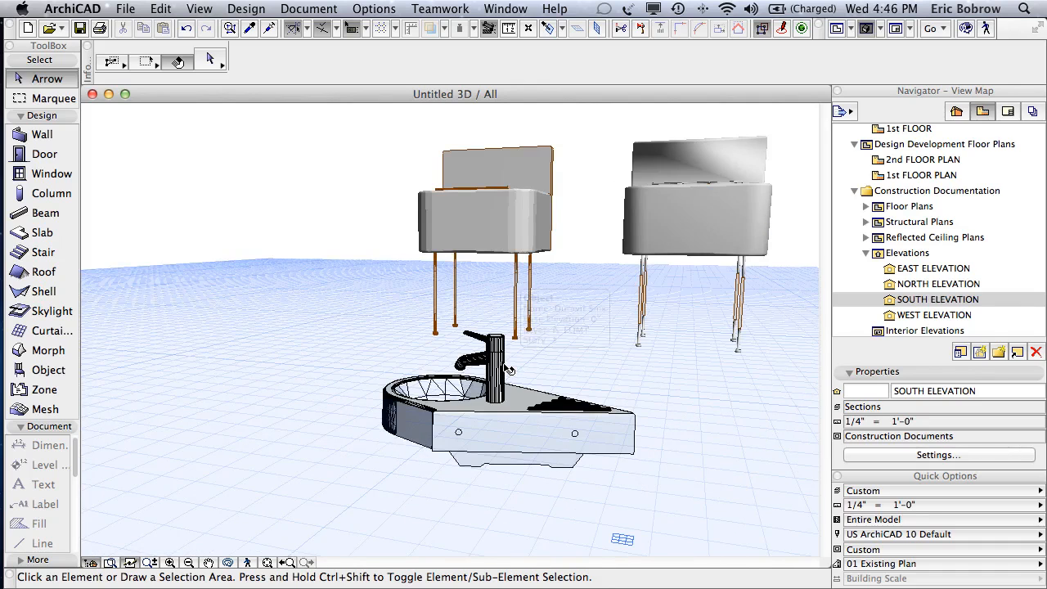
Drag a copy of the Duravit Sink beside the original on the 1st floor plan.
key(F2)
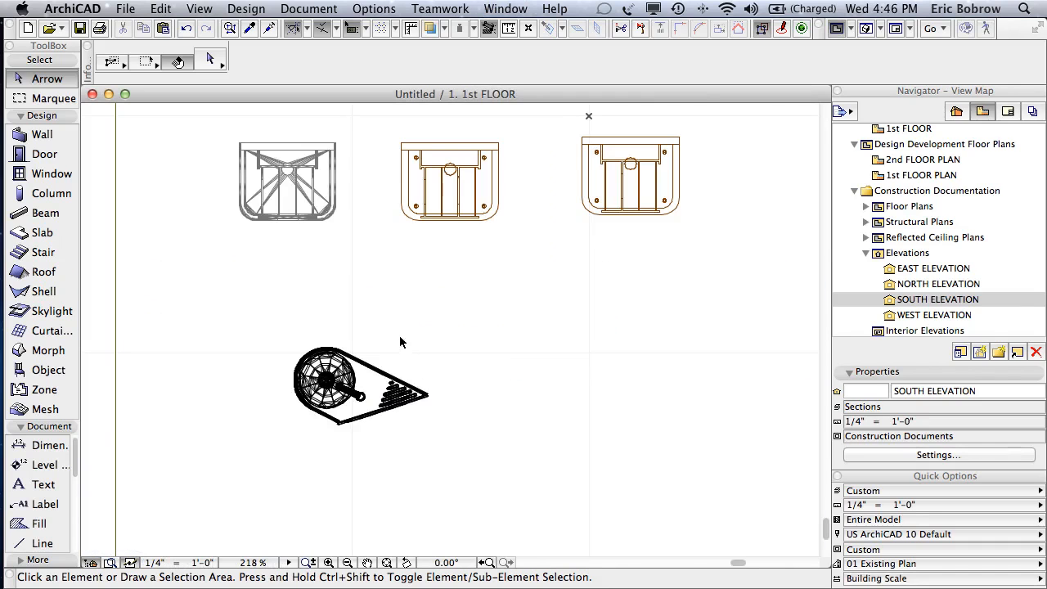
drag(393, 315, 455, 424)
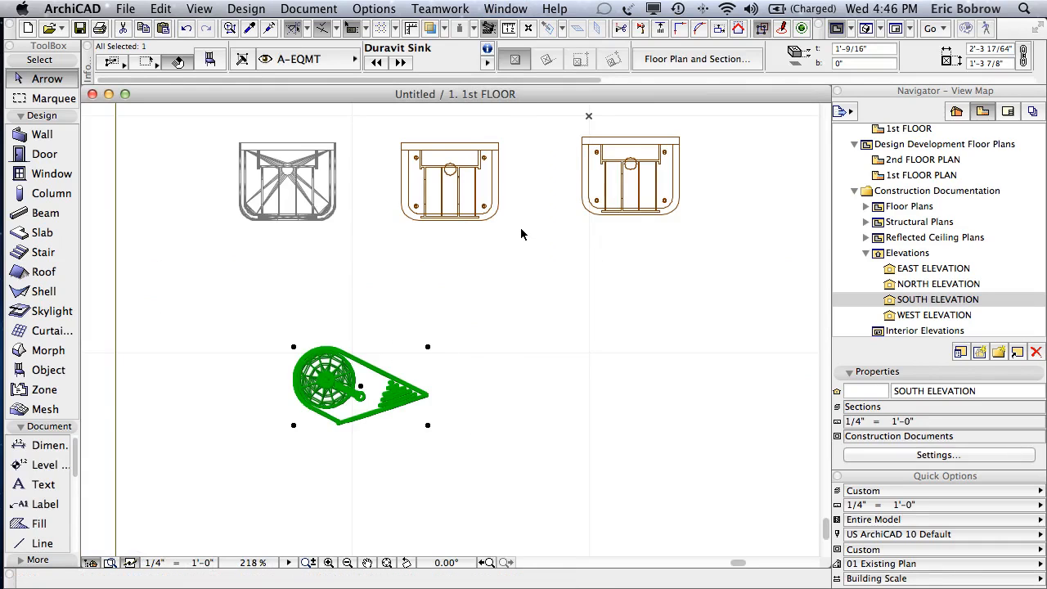
key(super+alt+d)
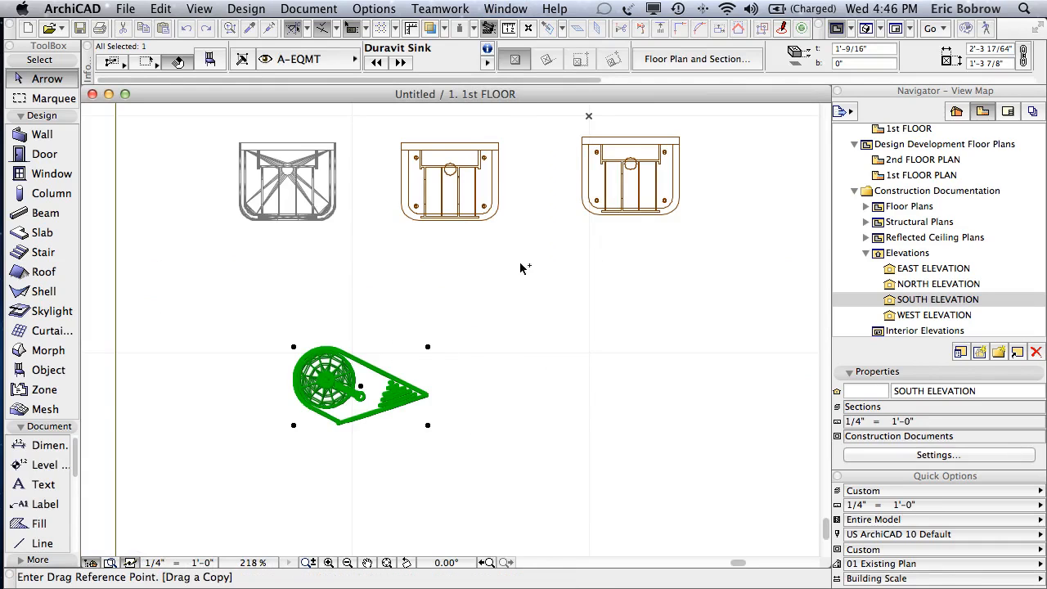
click(427, 347)
click(605, 348)
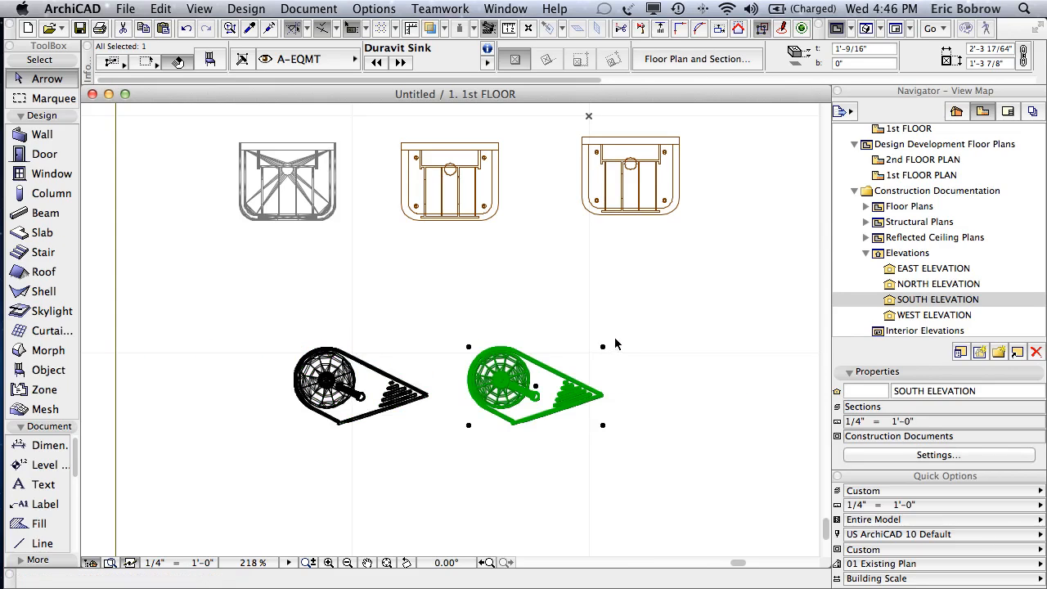
Convert the copied Duravit Sink to morphs, continuing despite its complexity, and deselect the result.
click(246, 9)
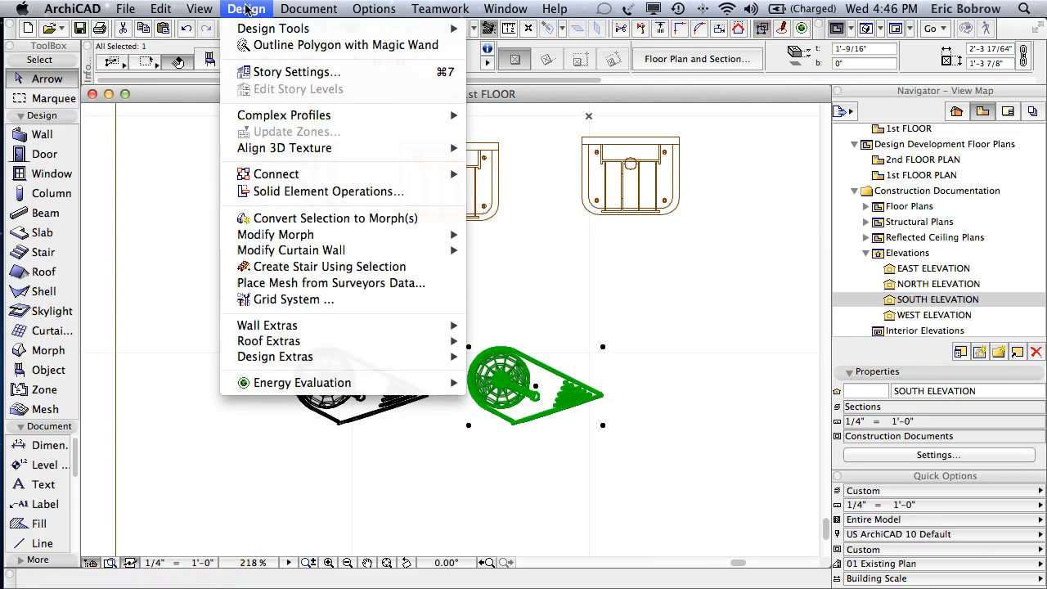
click(275, 218)
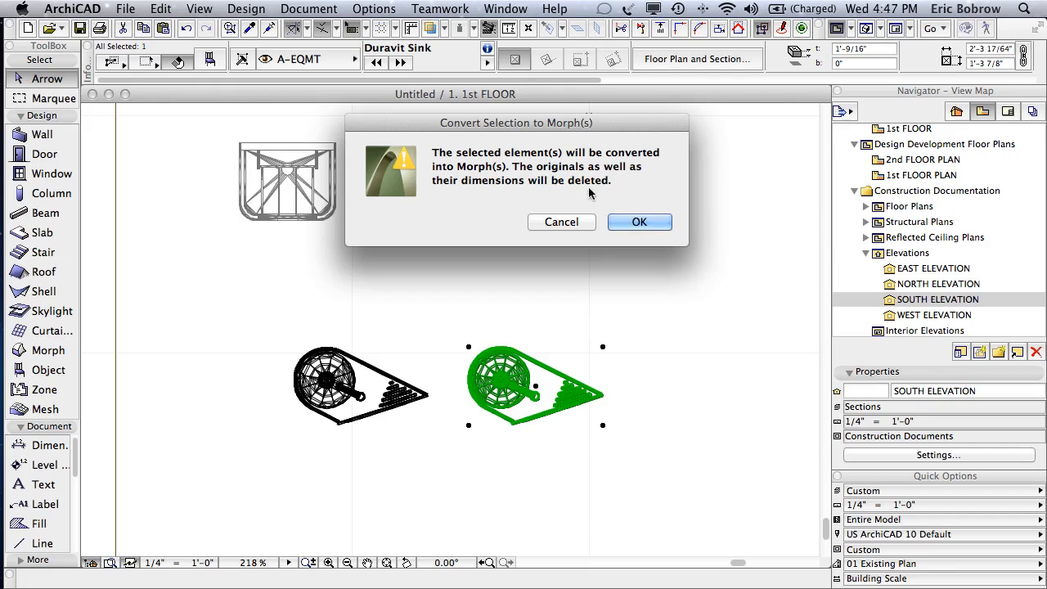
click(636, 224)
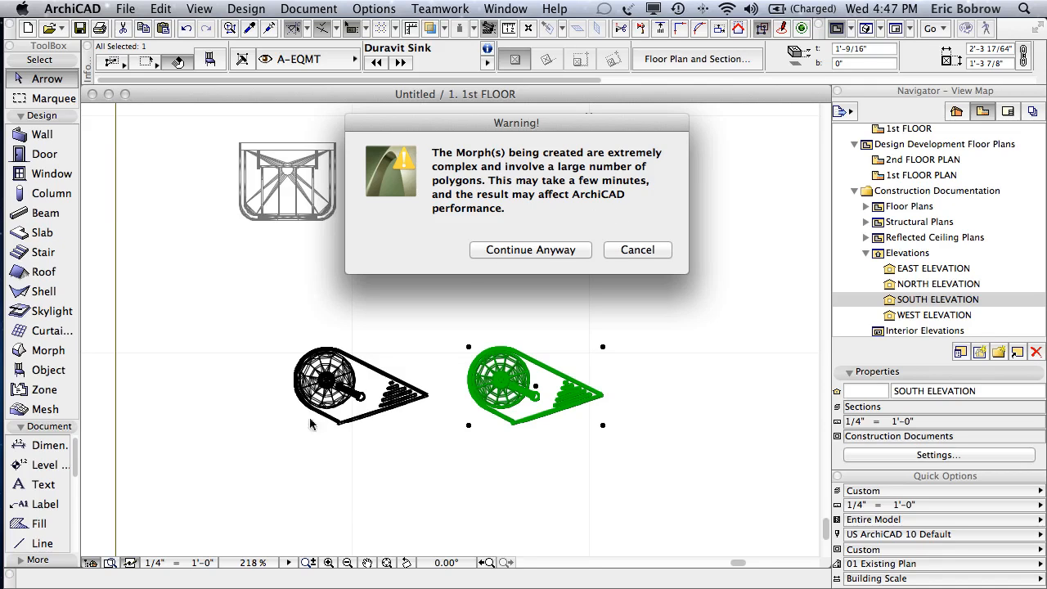
click(536, 251)
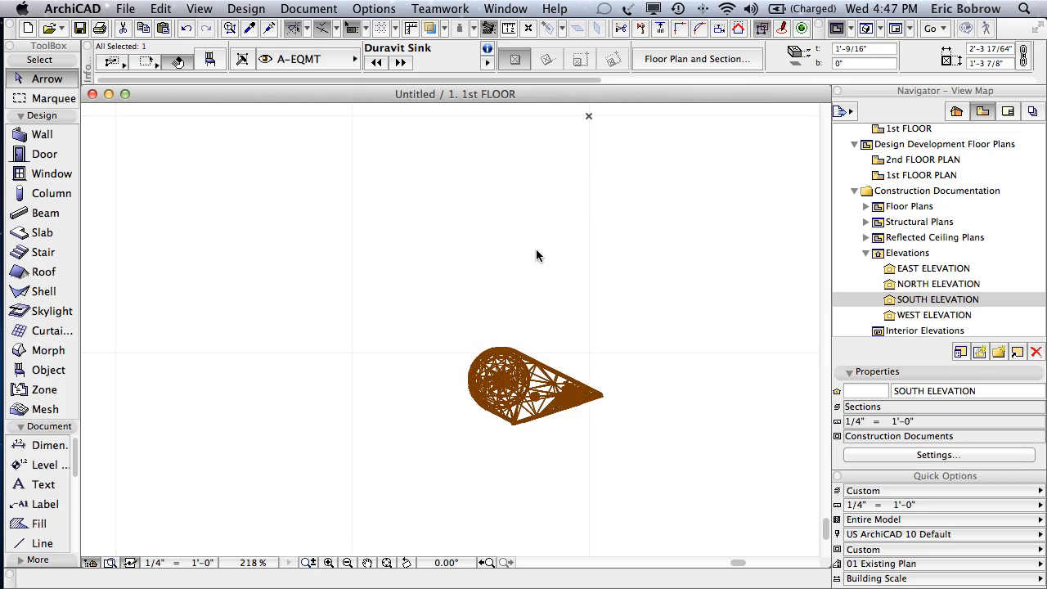
click(536, 251)
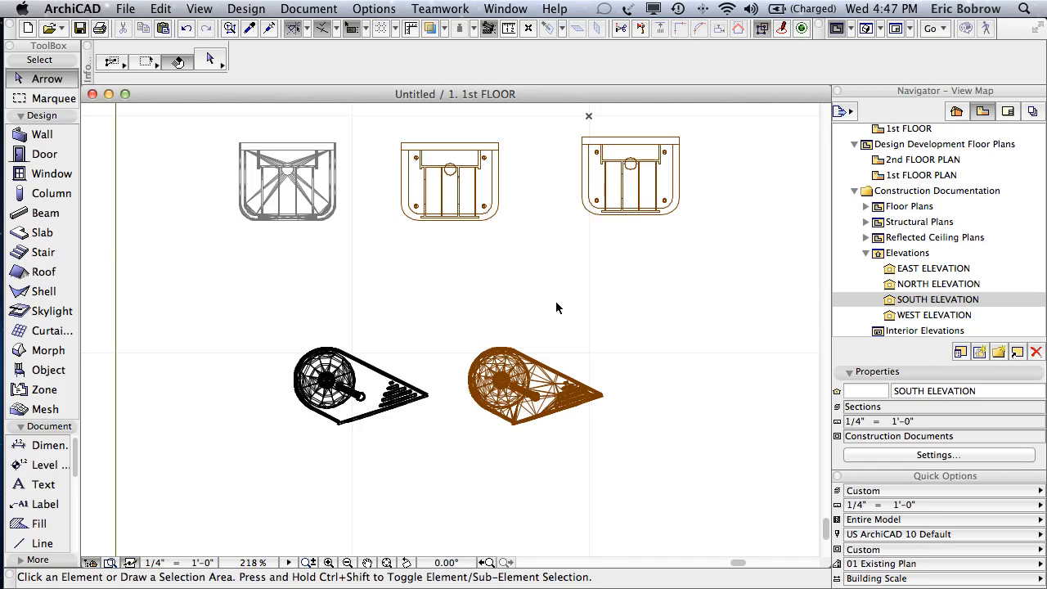
Open the PolyCount palette and count the polygons of the original Duravit Sink.
click(504, 10)
mouse_move(533, 90)
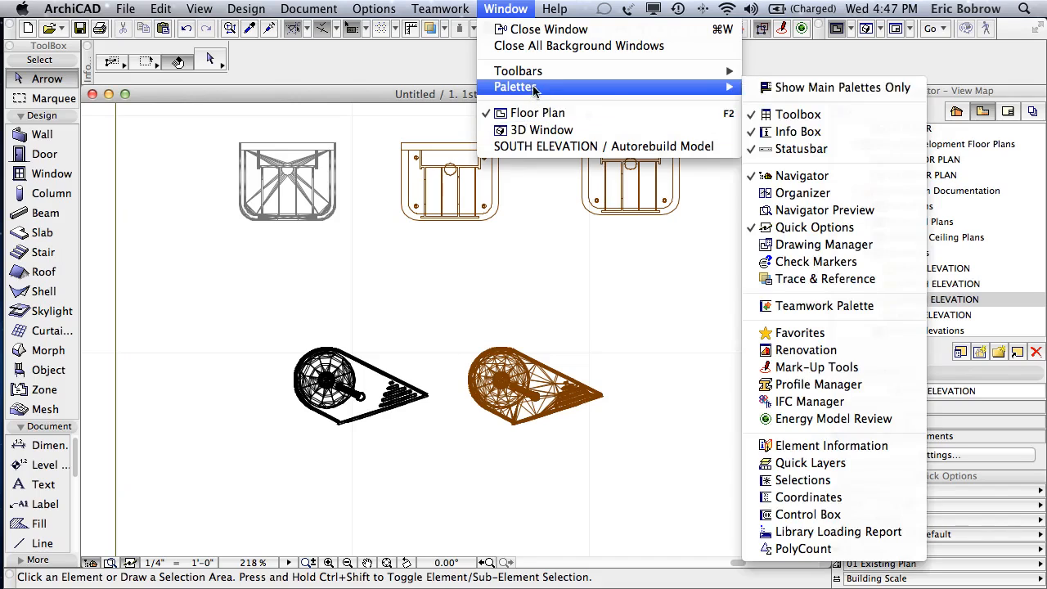
click(801, 552)
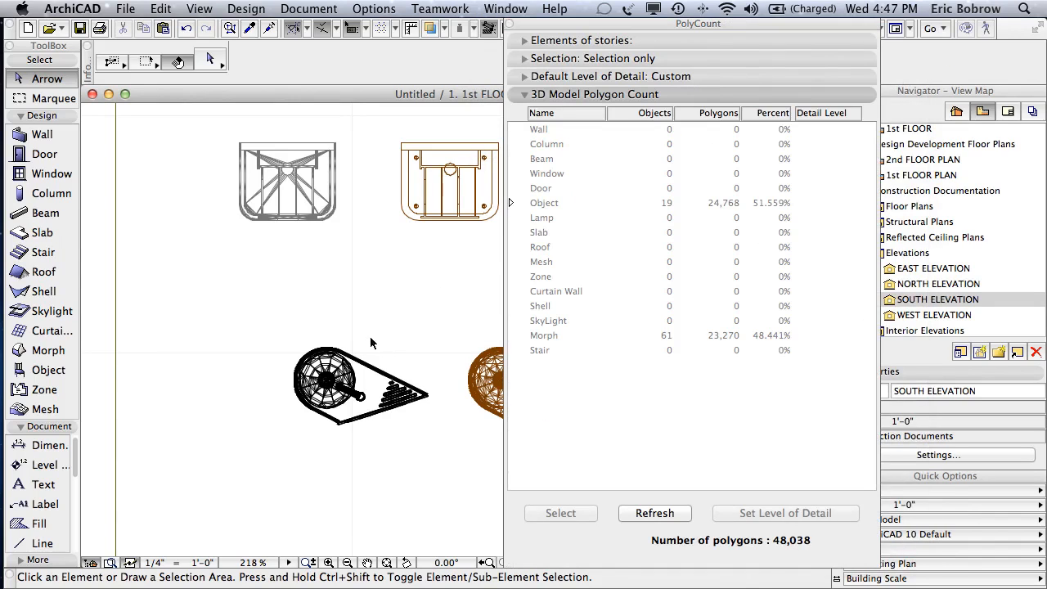
drag(367, 334, 253, 389)
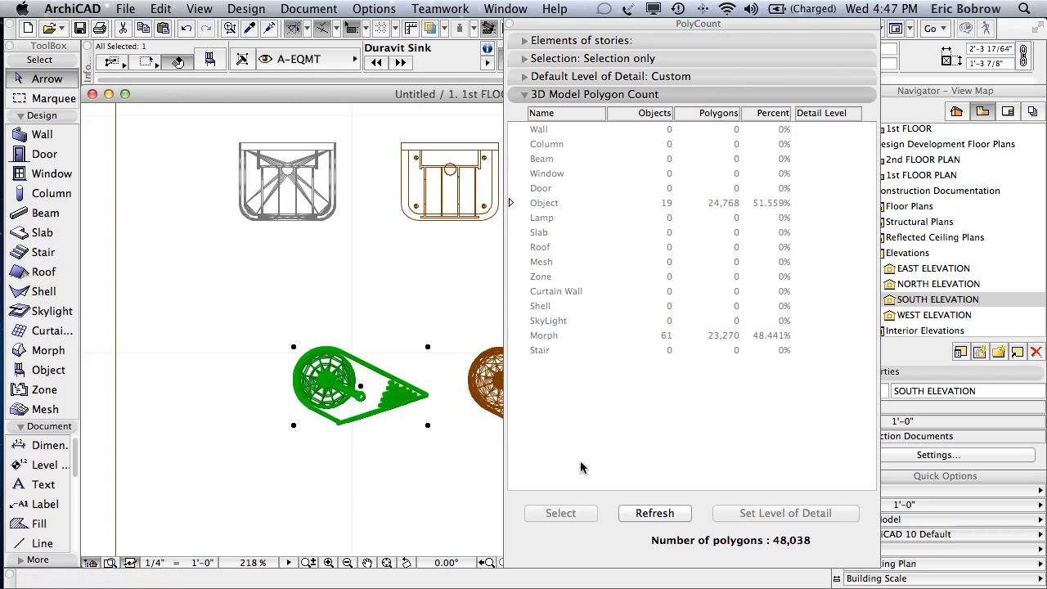
click(646, 513)
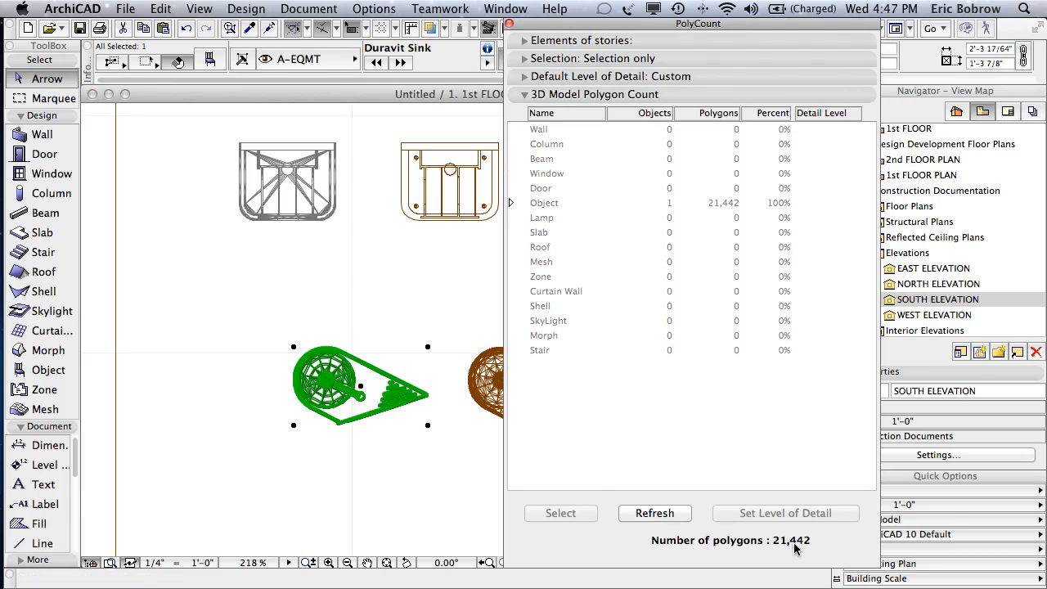
Count the polygons of the gray IFC Model Element sink above the Duravit Sink.
click(258, 243)
drag(202, 183, 292, 252)
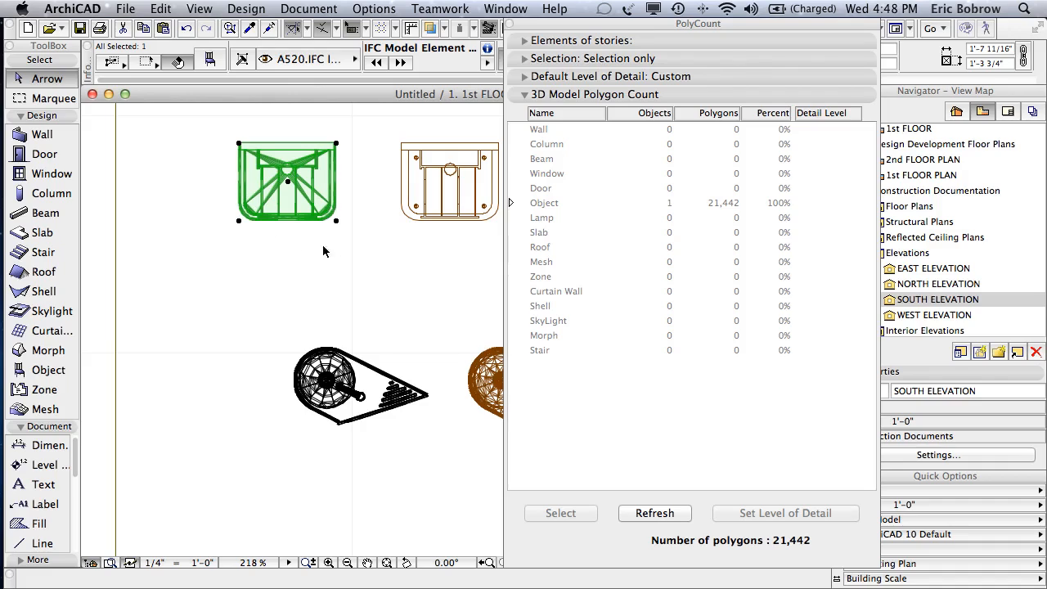
click(674, 519)
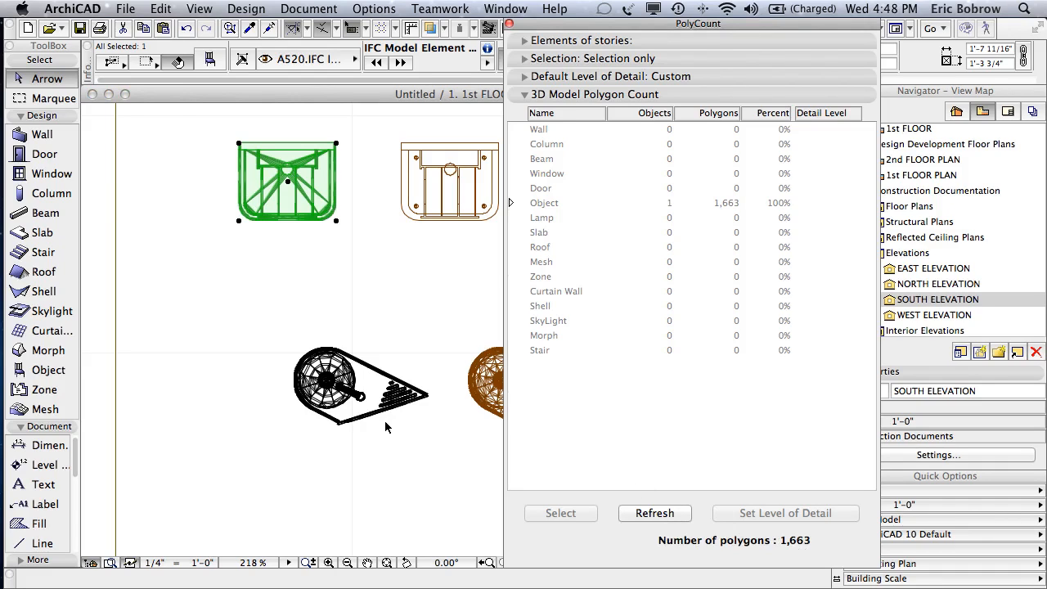
click(369, 336)
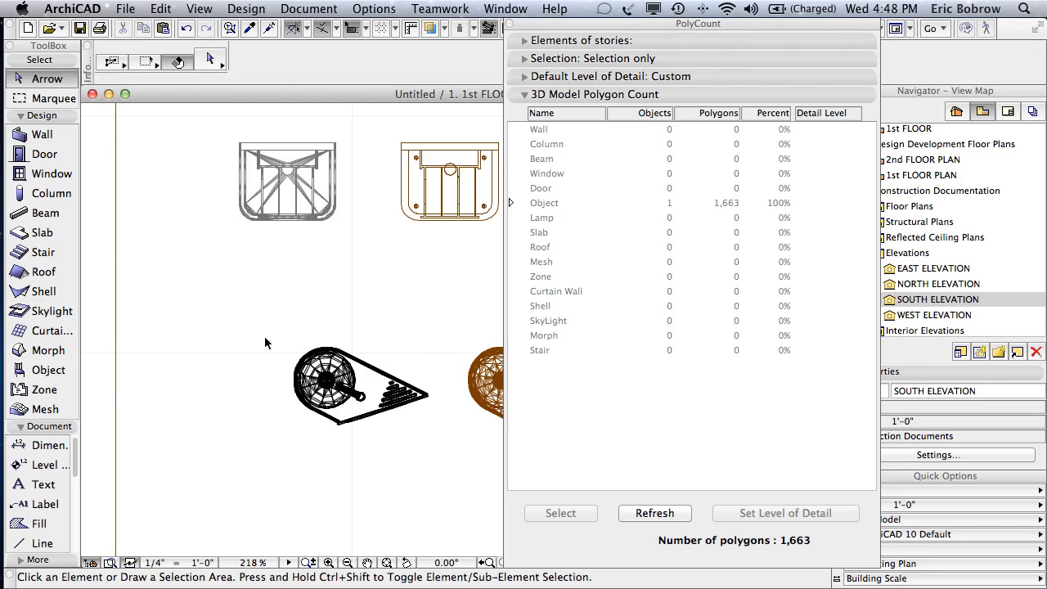
Search the object library for "sink" and set Mop Sink 16 as the default object.
double_click(56, 373)
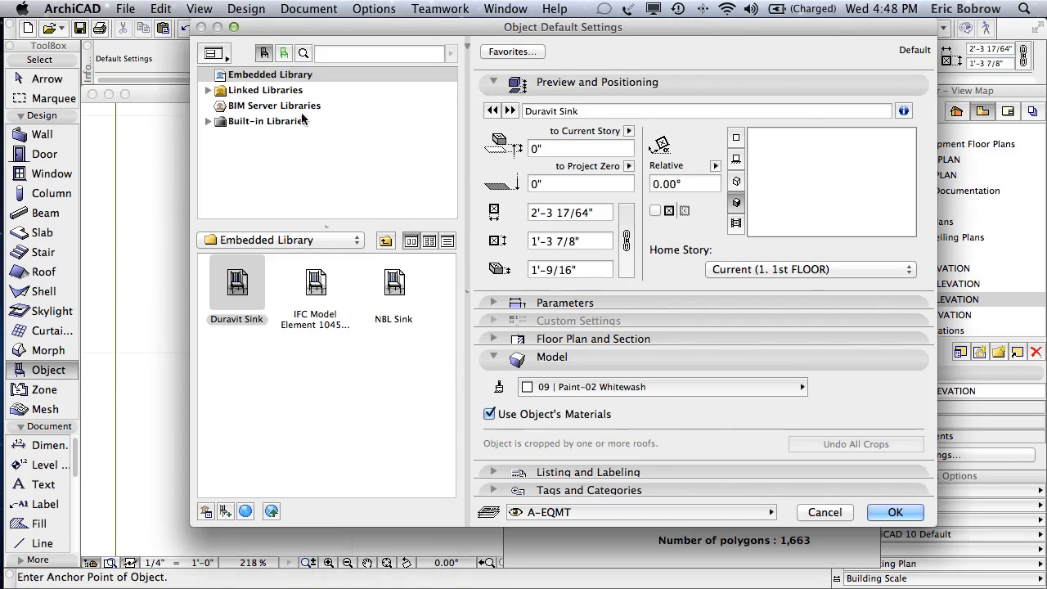
click(345, 54)
text(sink)
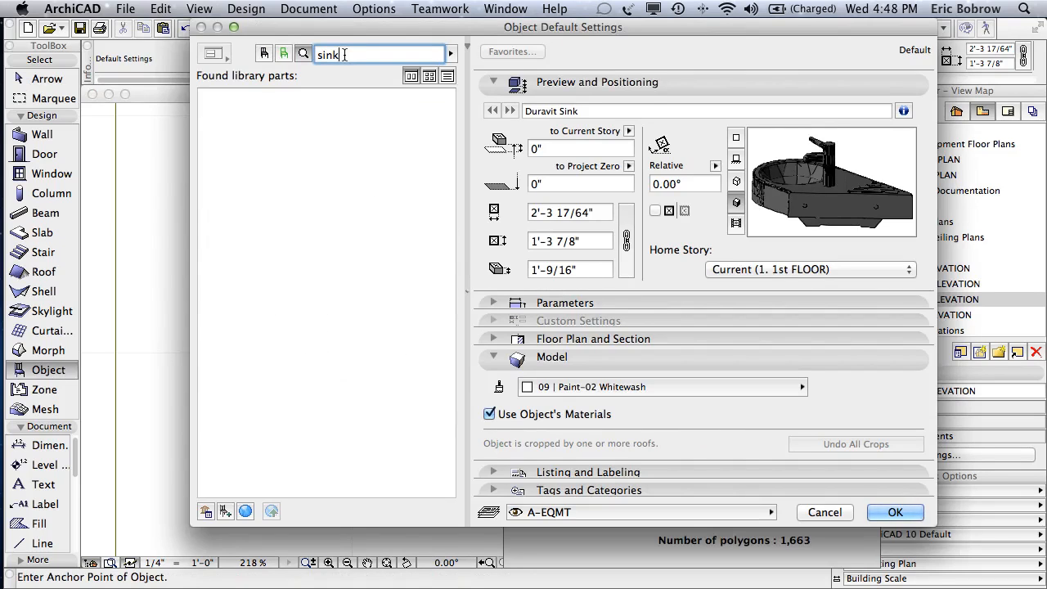
key(Return)
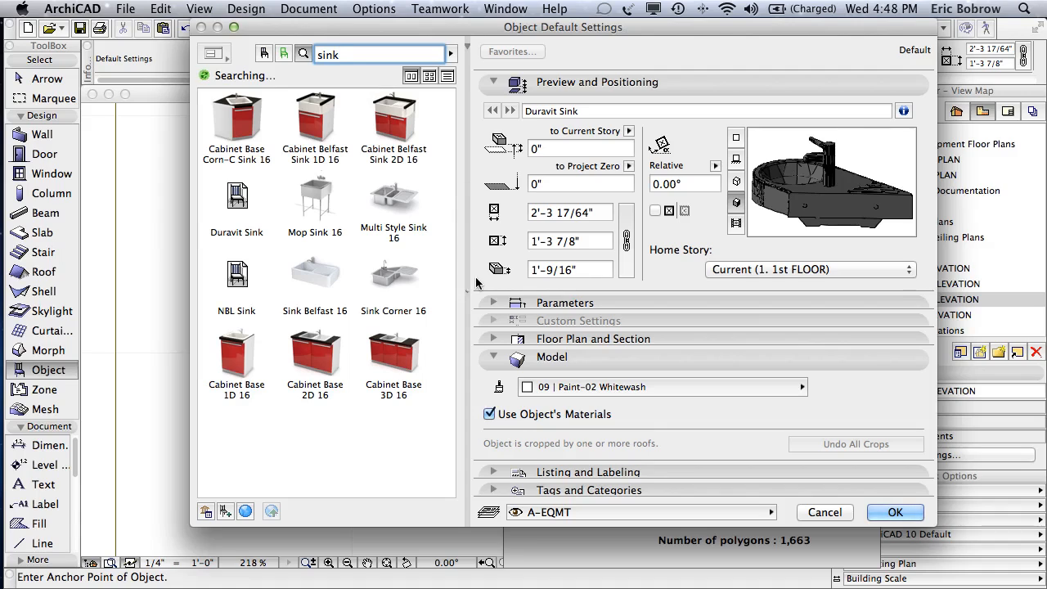
click(317, 197)
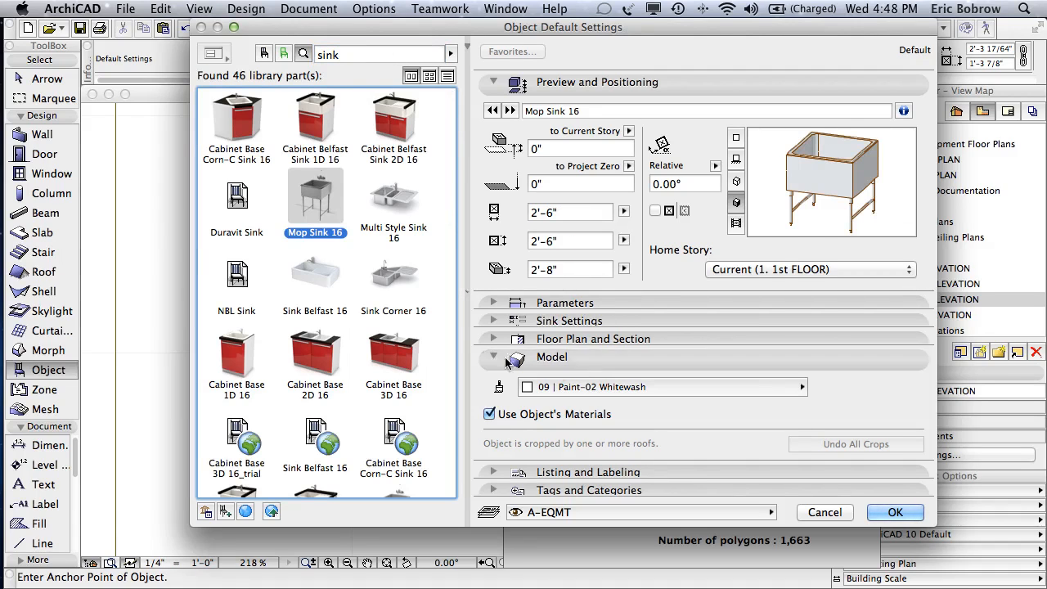
click(895, 512)
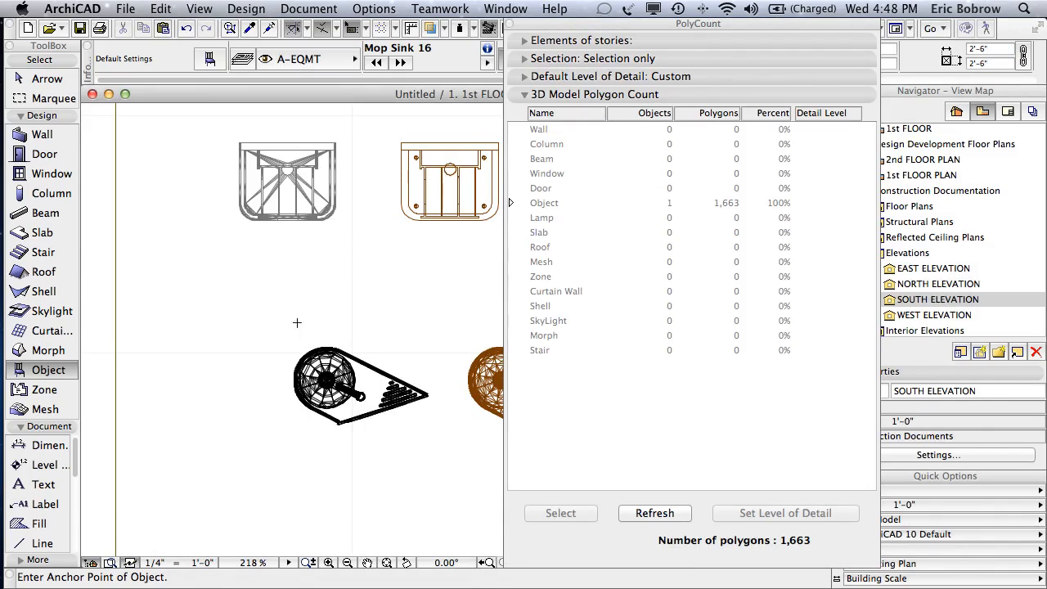
Place a Mop Sink 16 below the Duravit Sink on the plan and count its polygons.
click(254, 483)
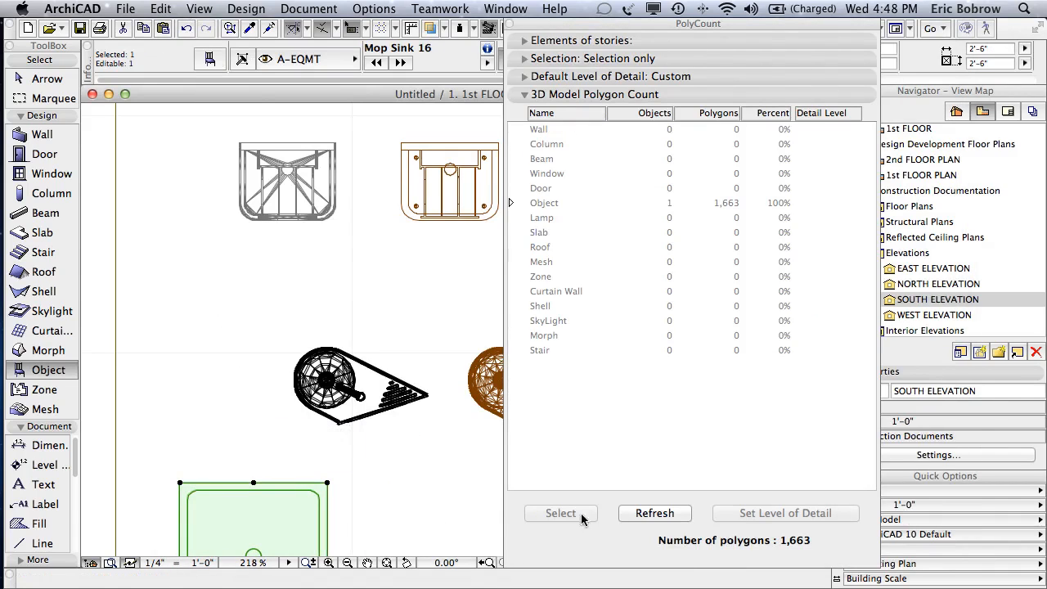
click(655, 515)
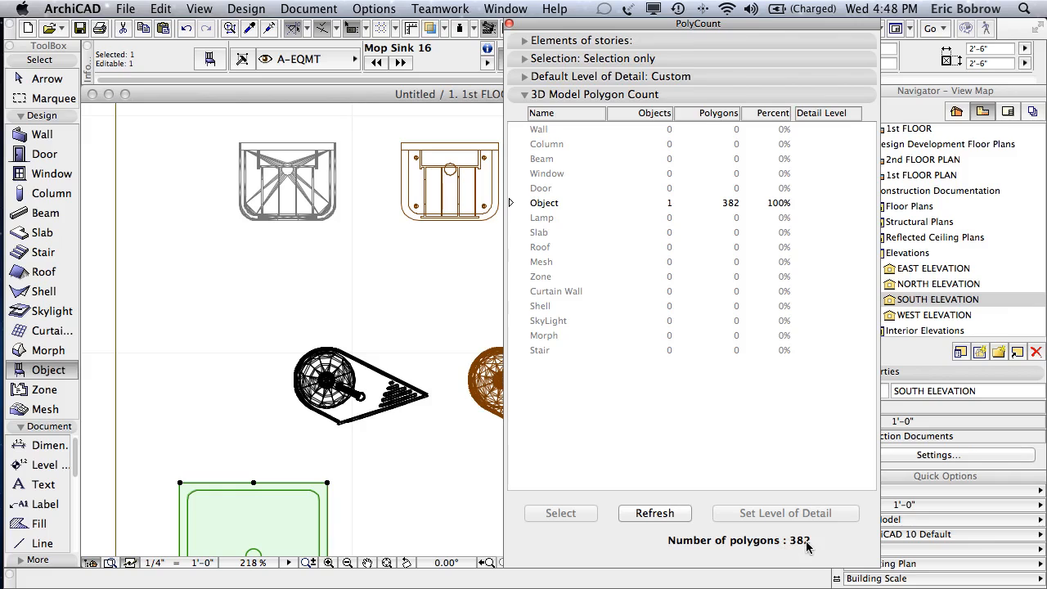
middle_drag(366, 471, 374, 385)
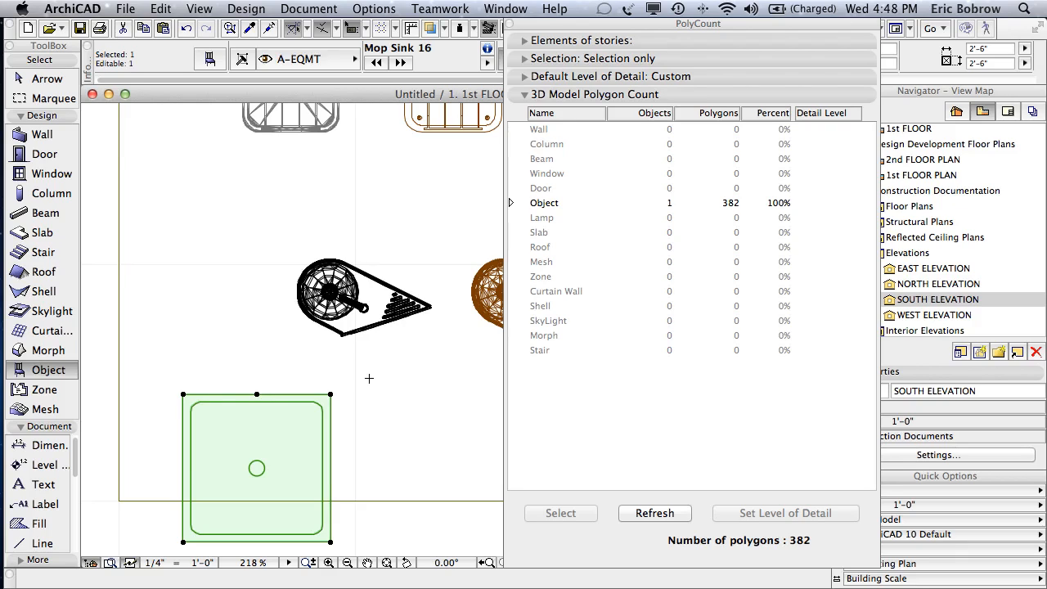
Delete the placed Mop Sink 16 and close the PolyCount palette.
key(Delete)
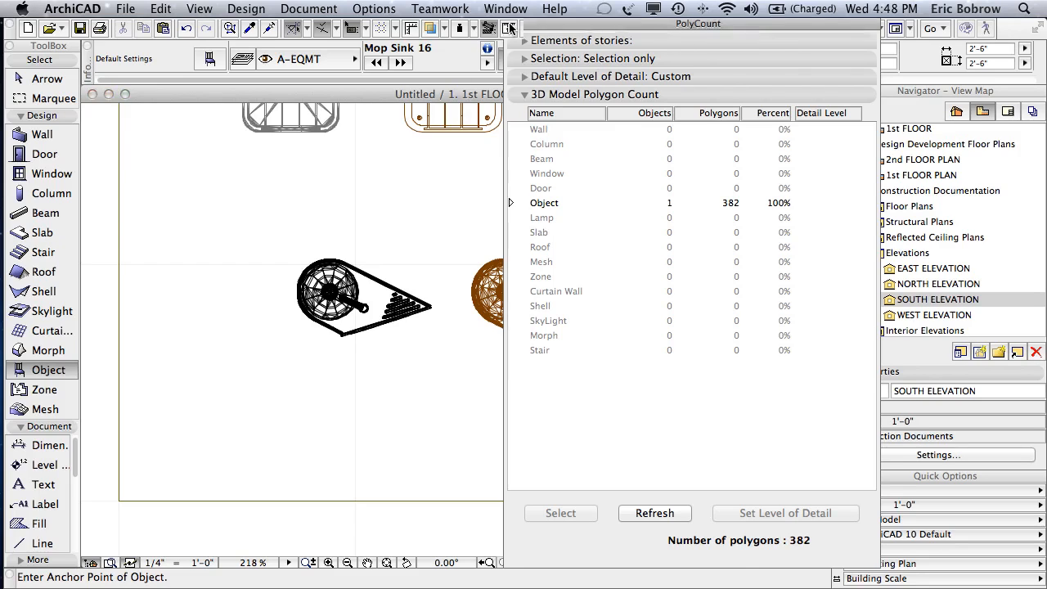
click(509, 27)
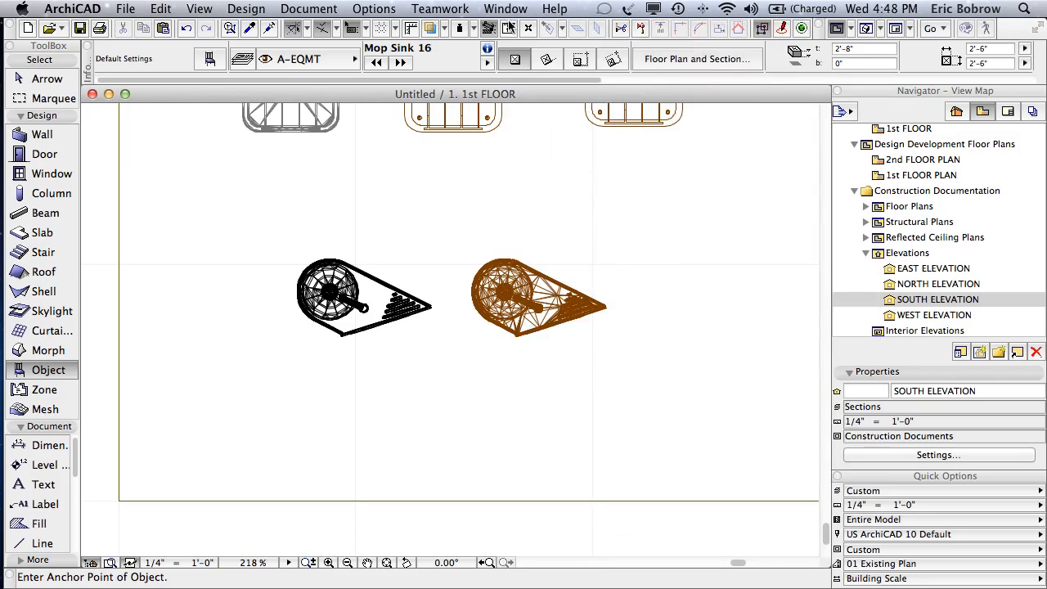
Open the ArchiCAD 16 Downloads web page from the program's help resources.
click(550, 10)
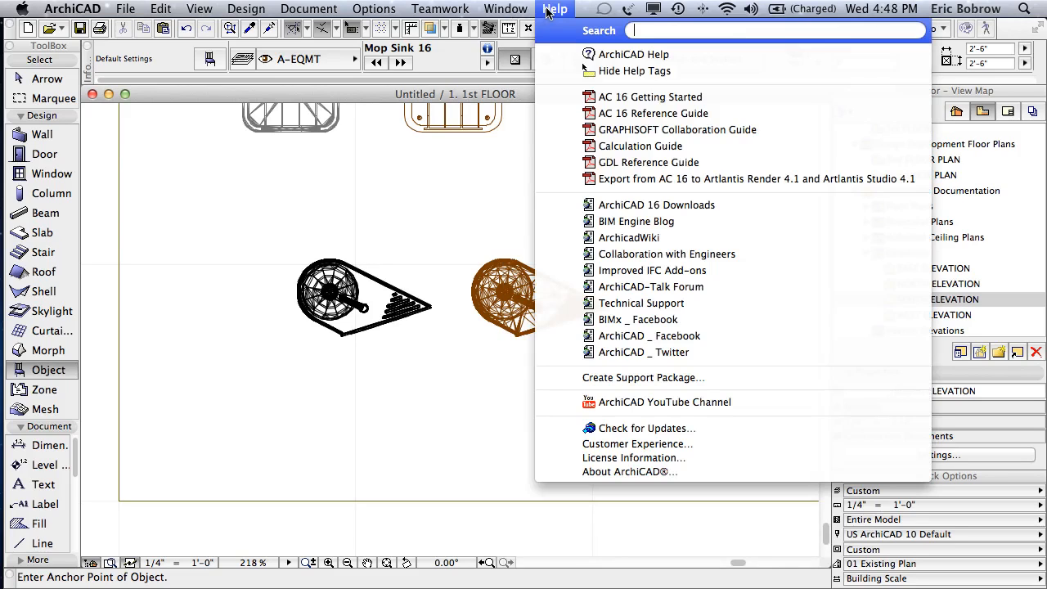
click(681, 205)
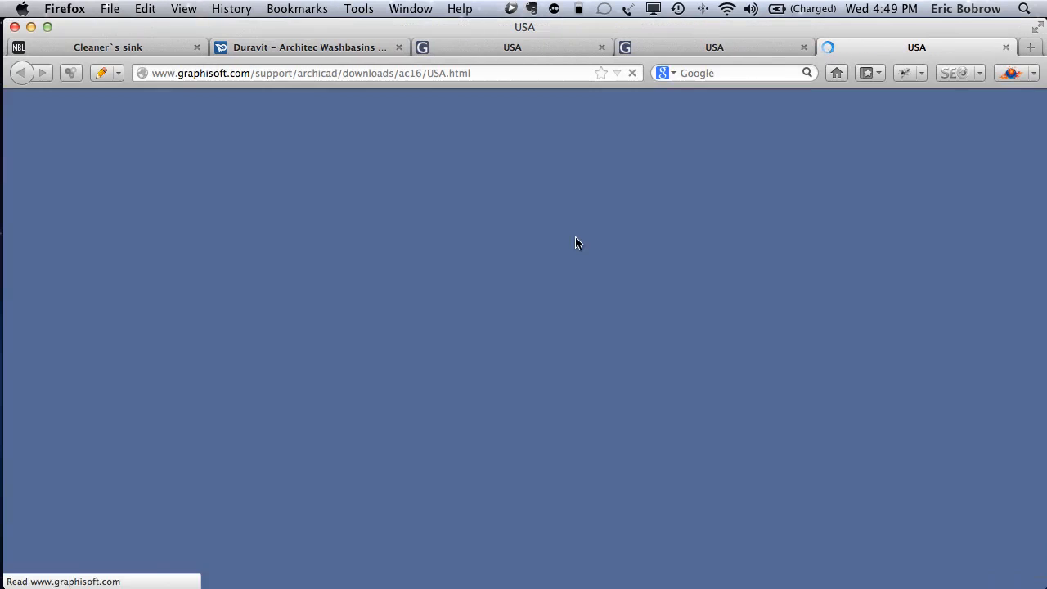
Look through the ArchiCAD 16 goodies list on the Downloads page for the Polygon Counting Tool.
scroll(463, 202, down, 2)
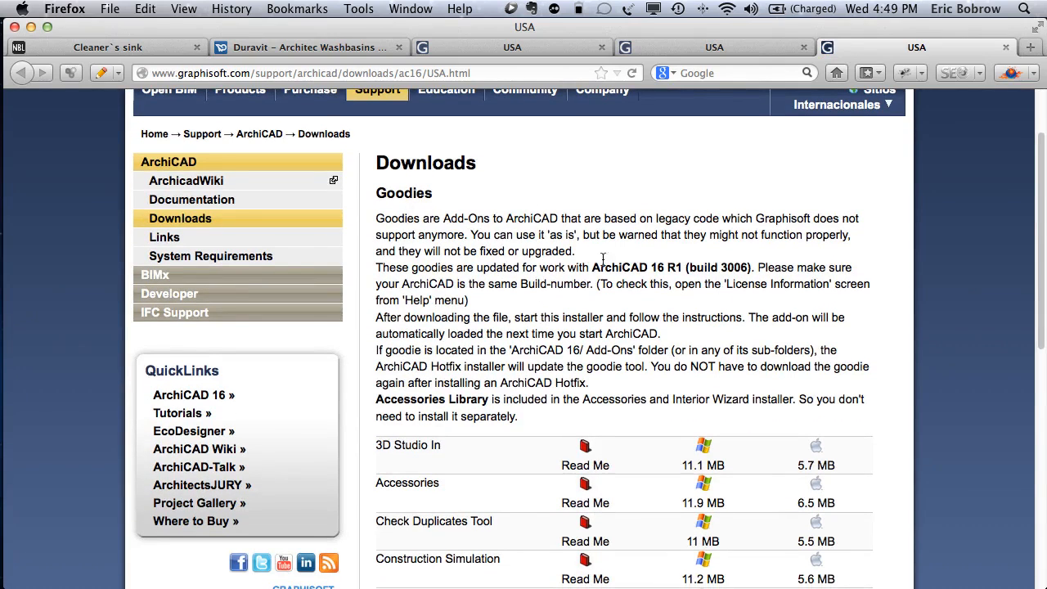
scroll(622, 278, down, 6)
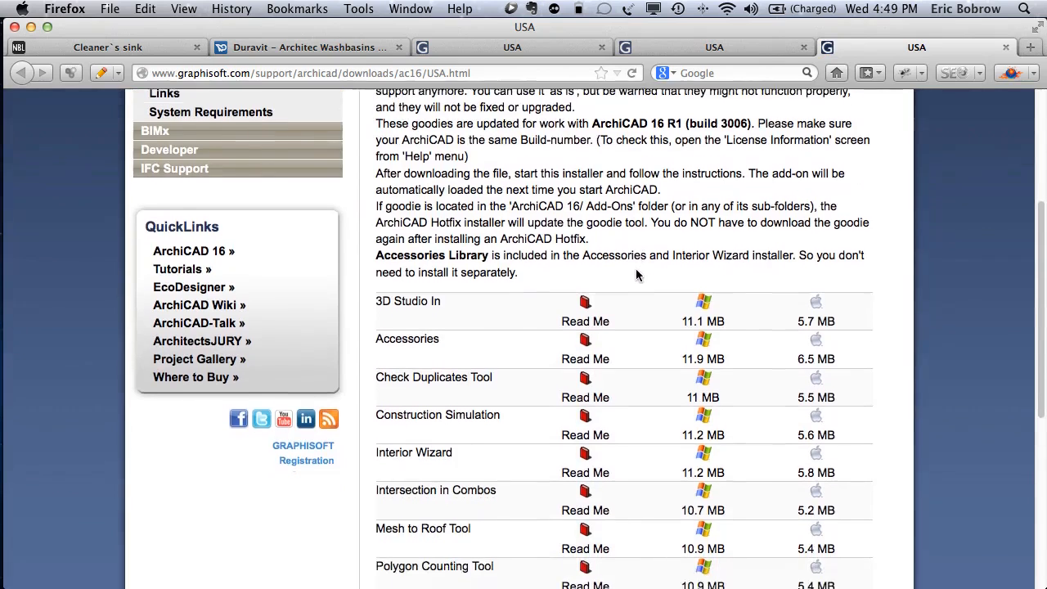
scroll(637, 274, down, 1)
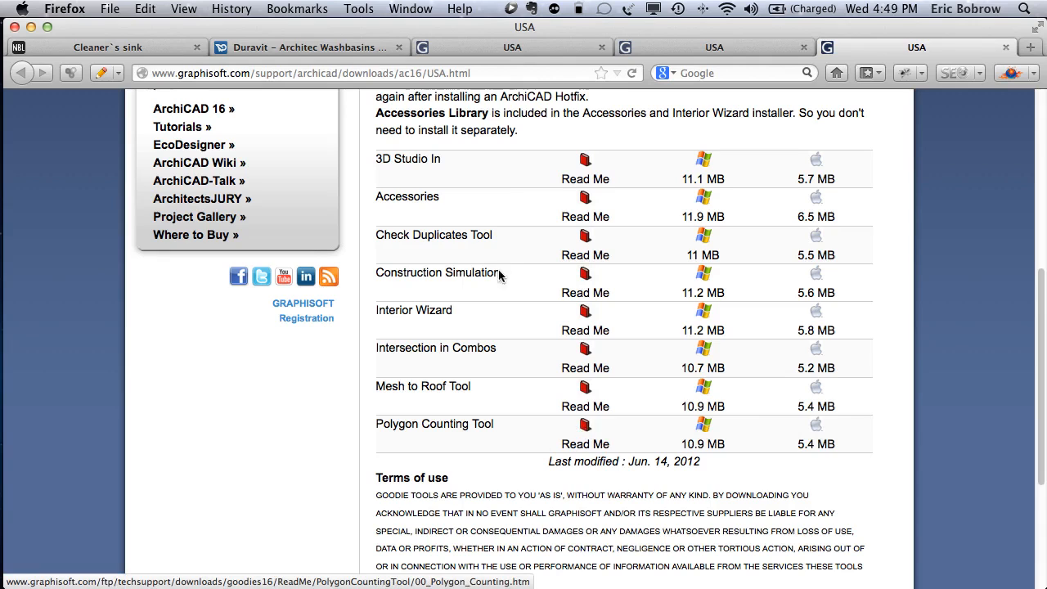
Switch back to ArchiCAD and set the edges of all morphs in the converted brown washbasin on the 1st floor plan to Soft.
key(super+Tab)
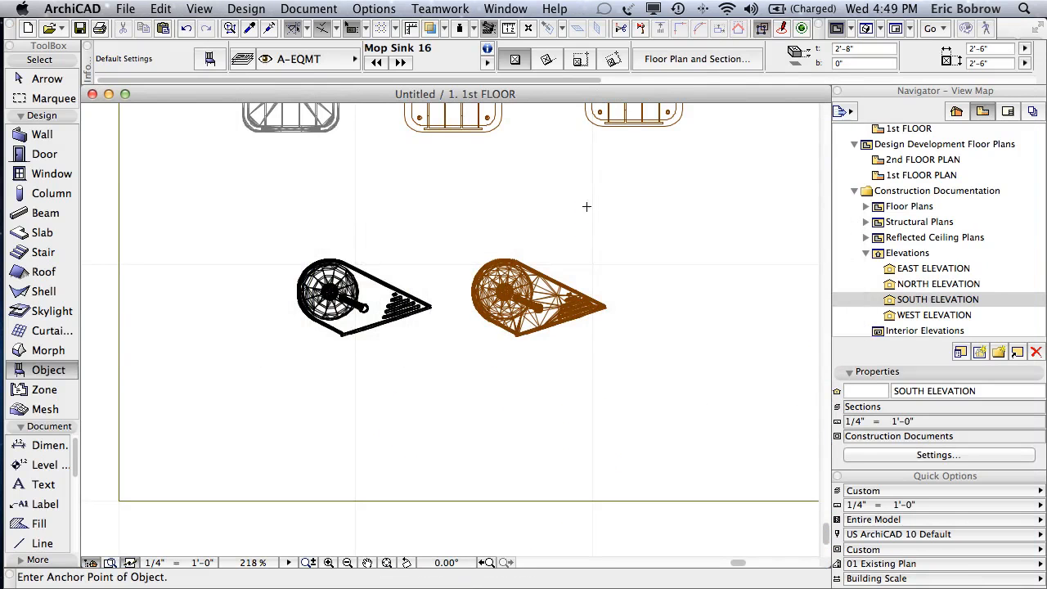
click(39, 78)
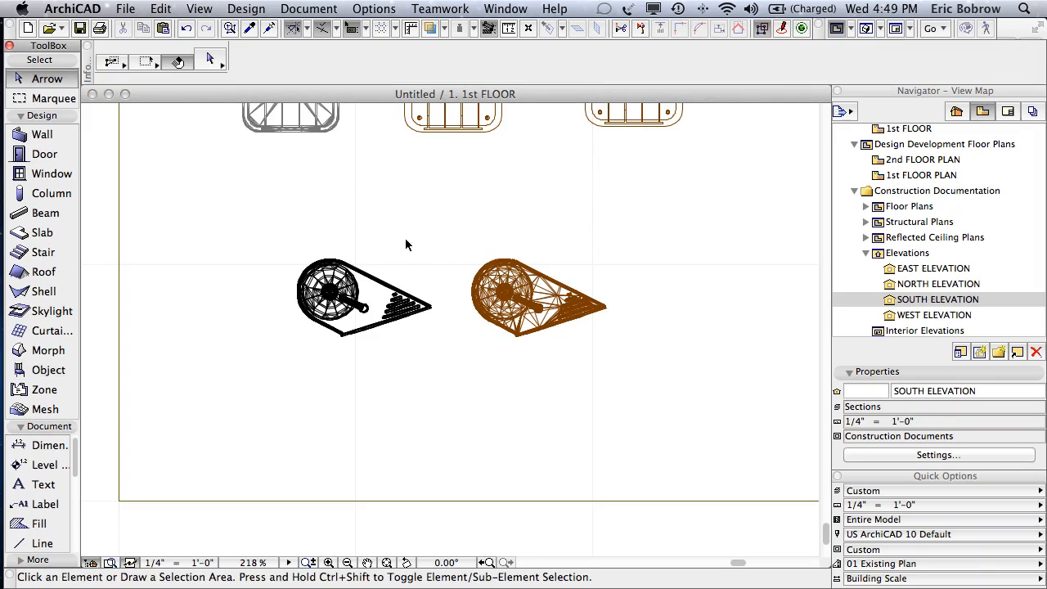
drag(452, 244, 615, 344)
click(460, 248)
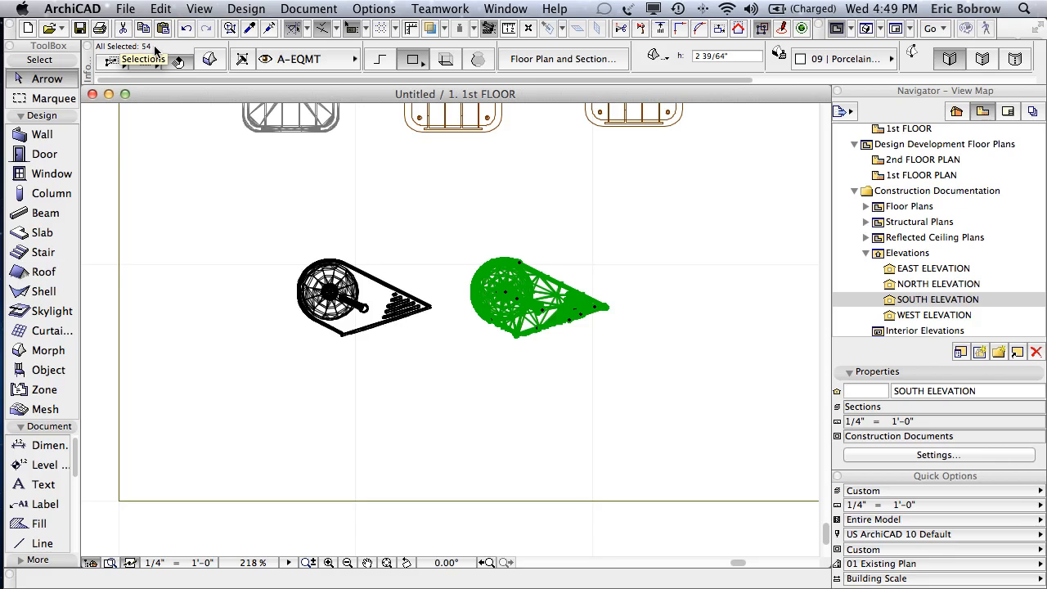
click(209, 62)
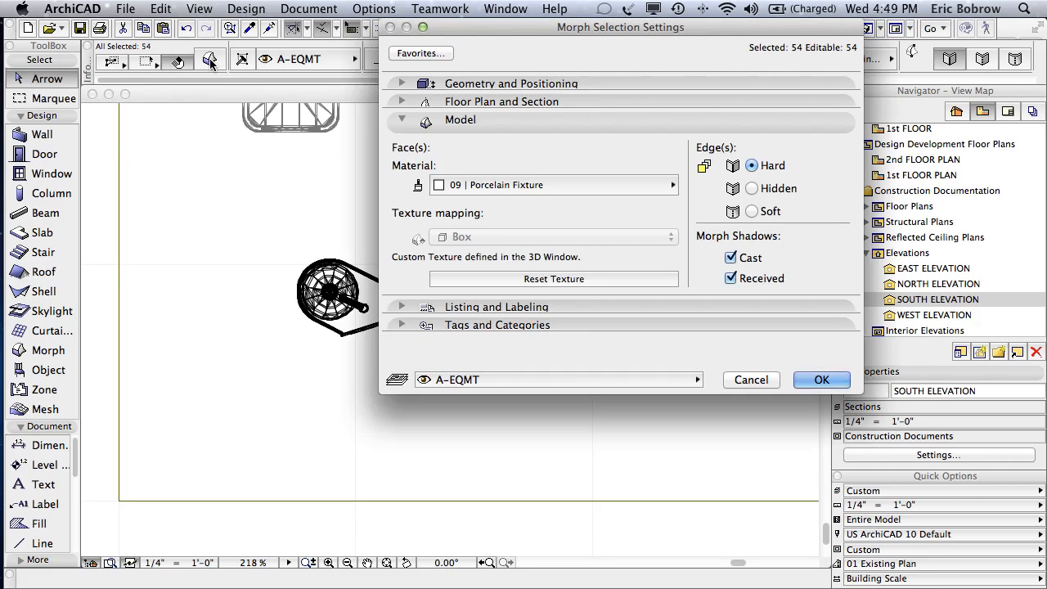
click(762, 214)
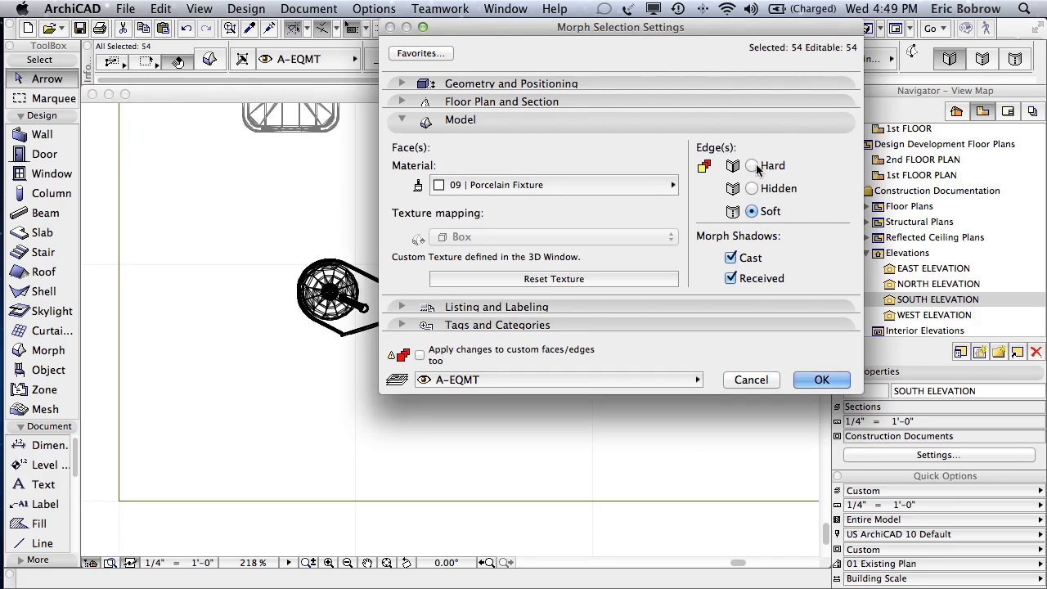
click(821, 379)
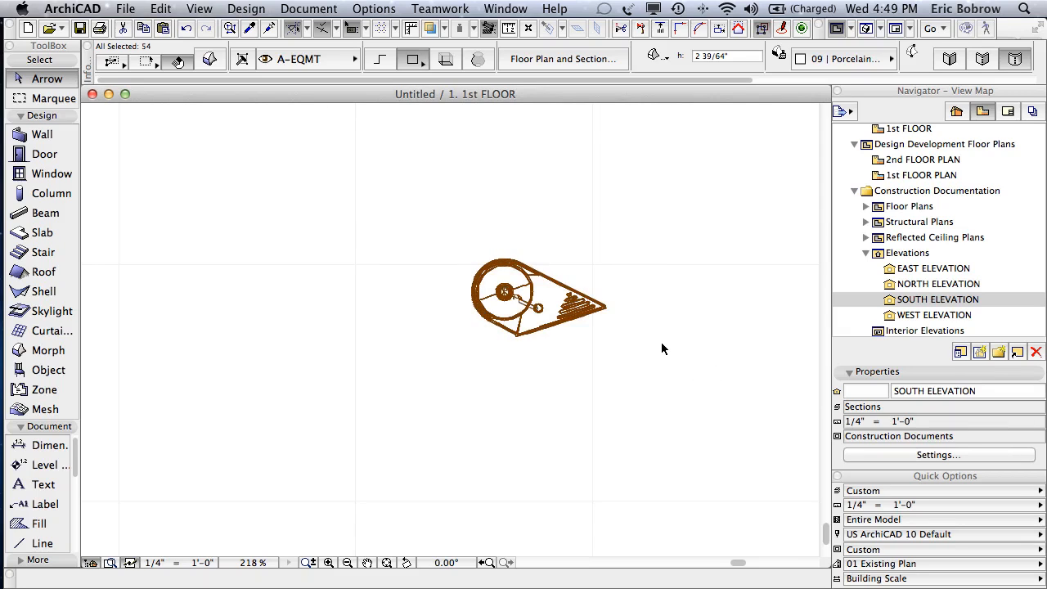
click(660, 339)
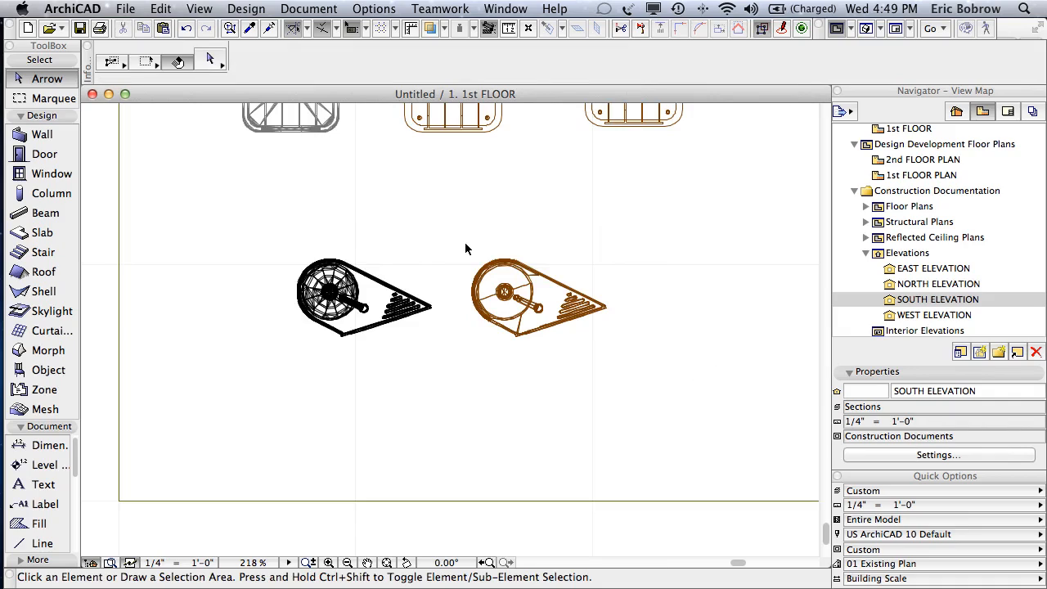
Show the model in 3D and examine the edge lines on the converted washbasin's curved rim up close.
key(F3)
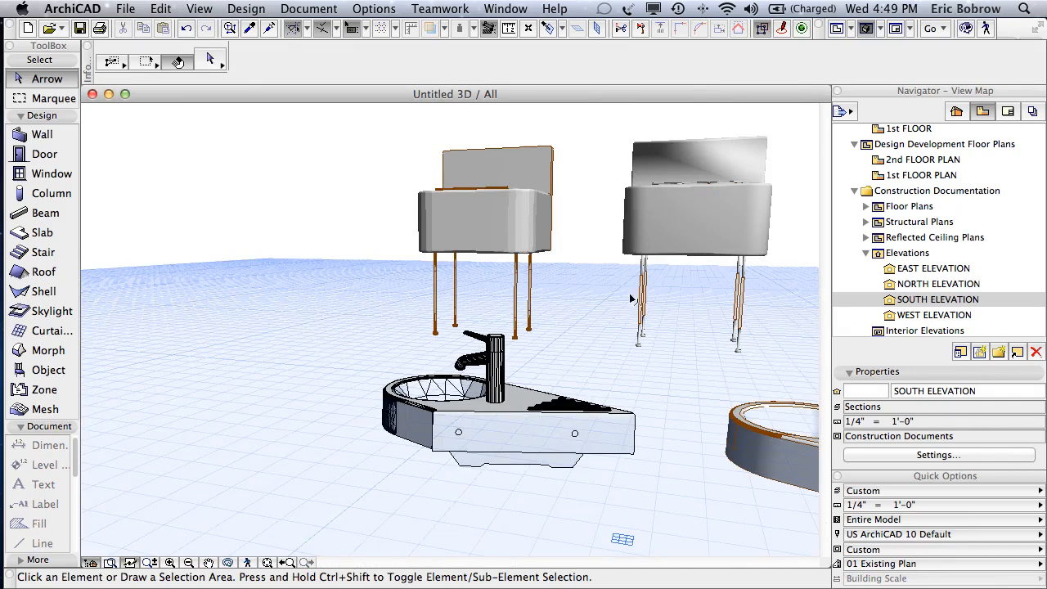
middle_drag(594, 319, 389, 315)
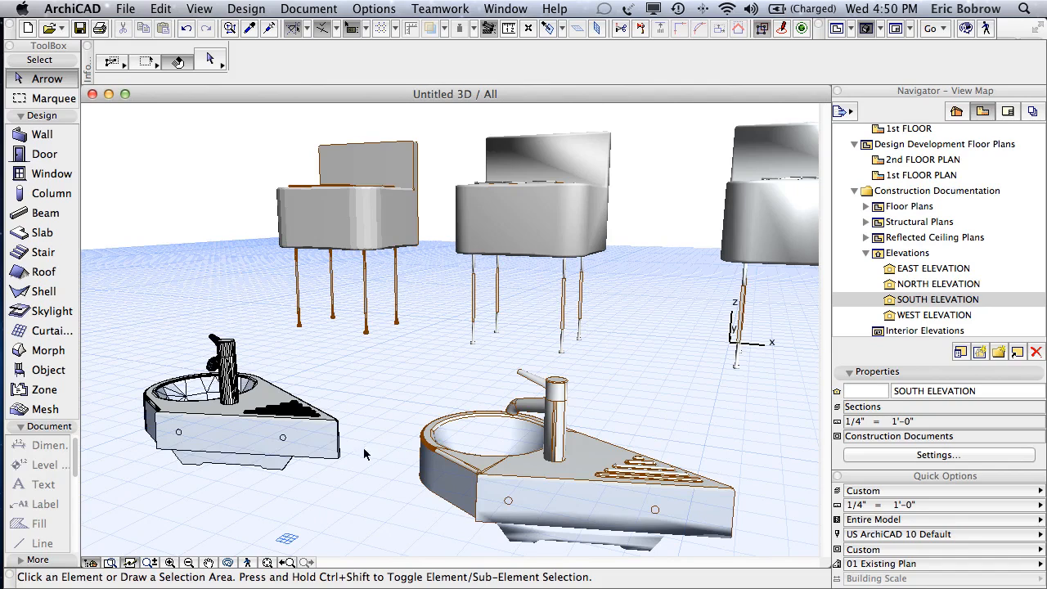
scroll(431, 447, up, 5)
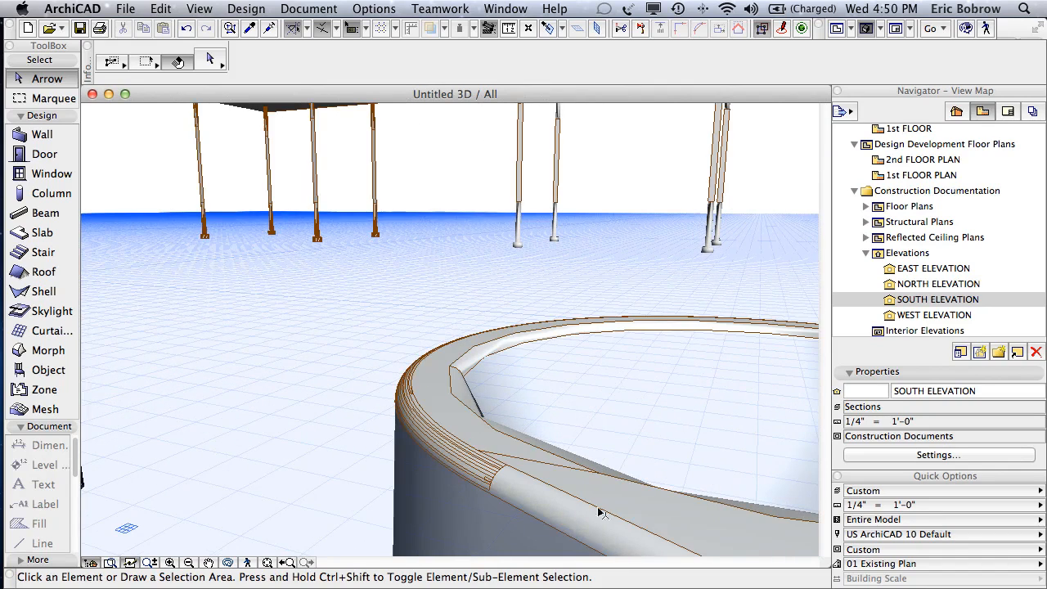
middle_drag(572, 492, 714, 495)
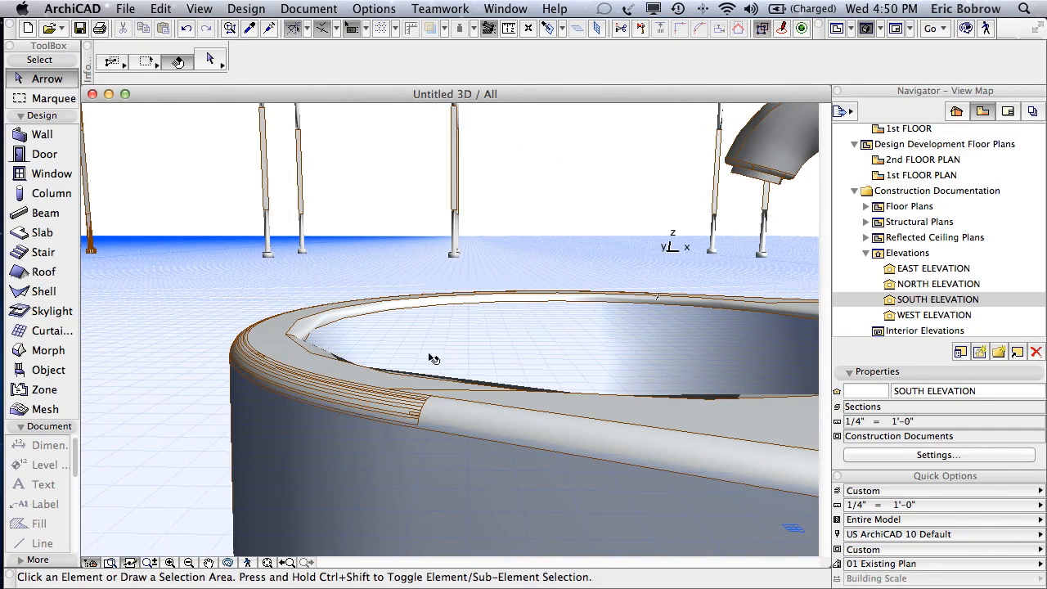
scroll(395, 401, up, 5)
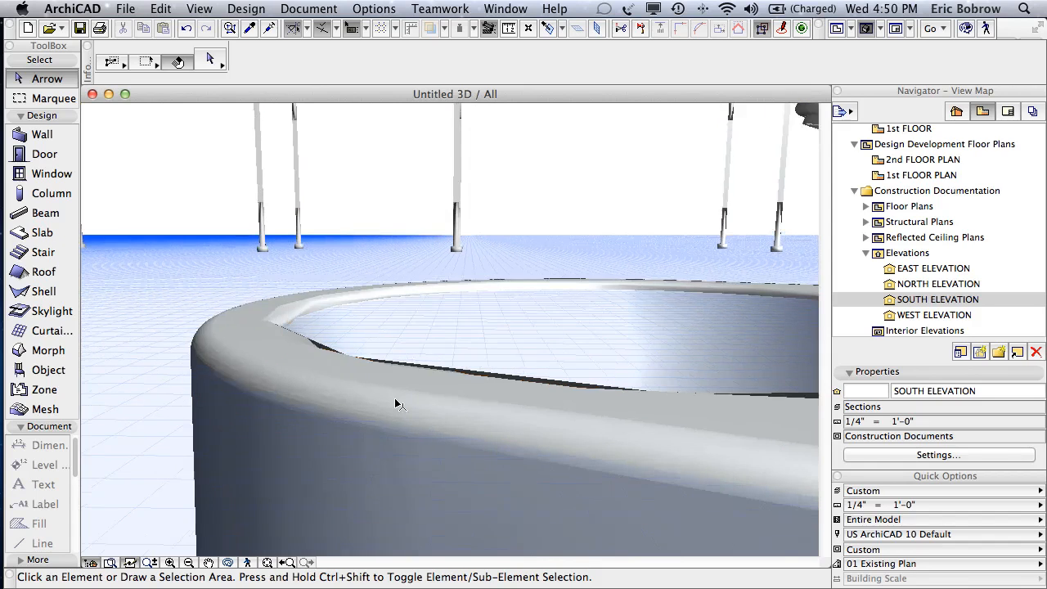
scroll(395, 404, up, 1)
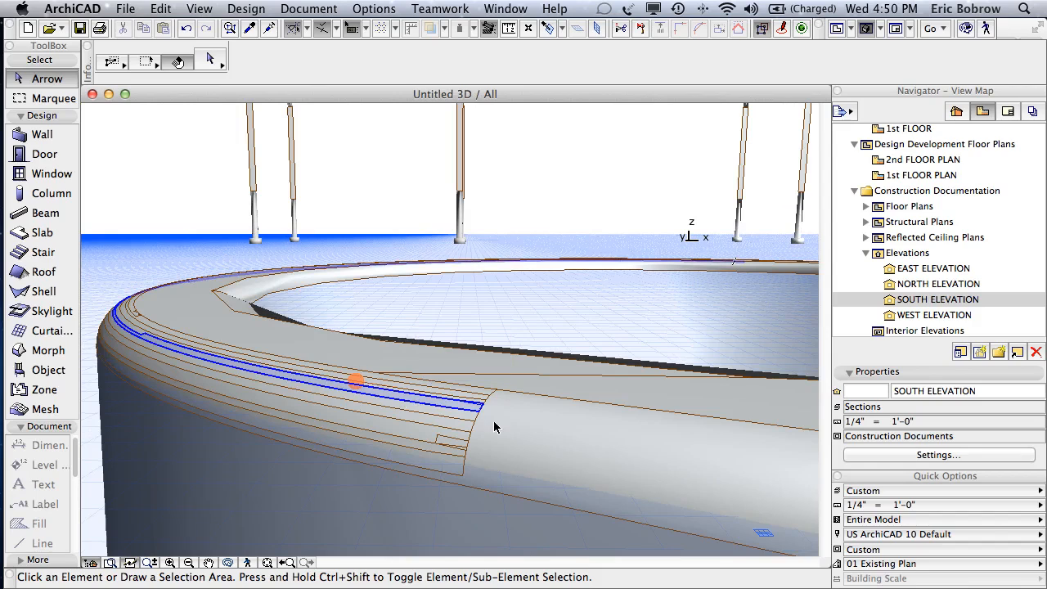
Unite the washbasin rim's narrow curved strips and the adjoining smooth rim piece, ten morphs in all, into one morph with Union.
ctrl+shift+click(418, 460)
click(418, 449)
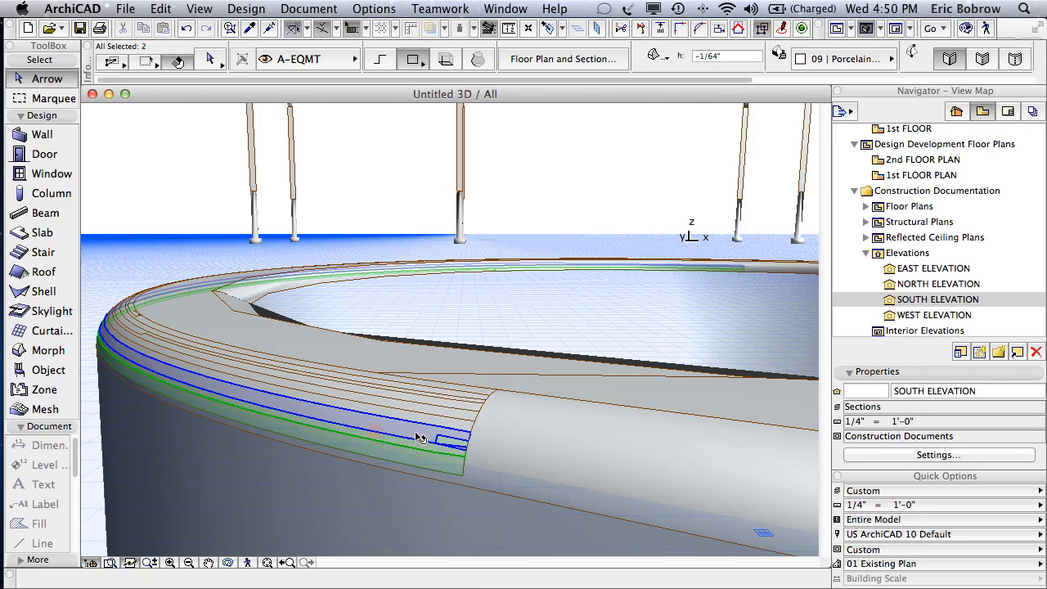
shift+click(434, 425)
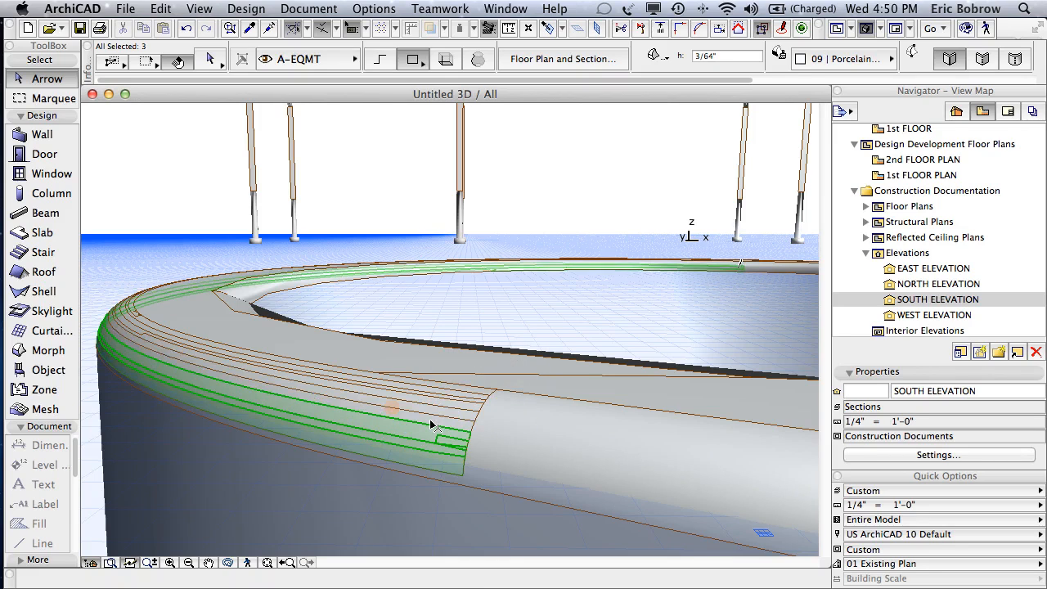
shift+click(445, 417)
shift+click(446, 416)
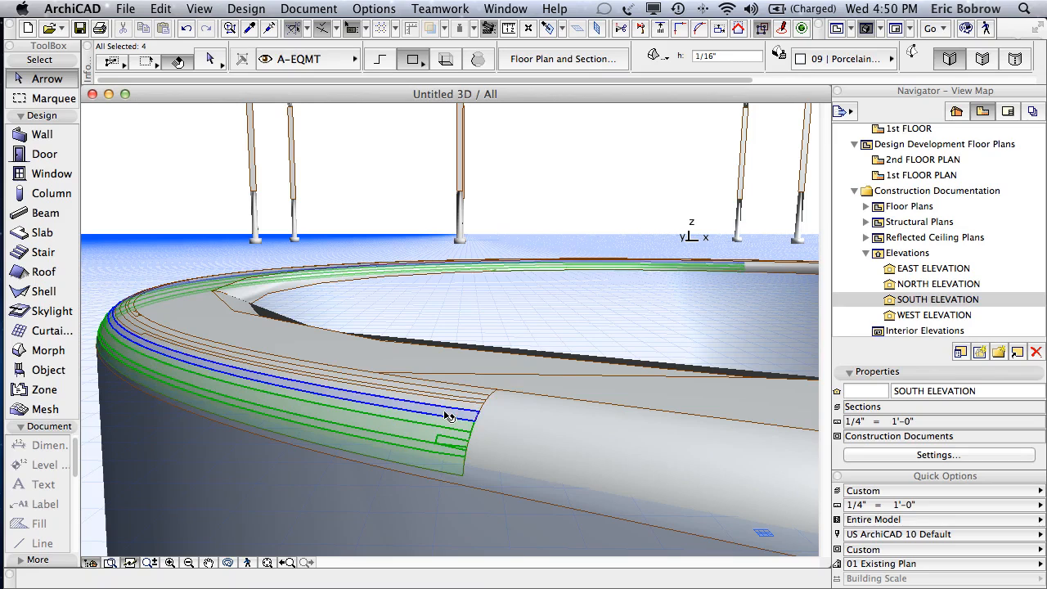
shift+click(453, 409)
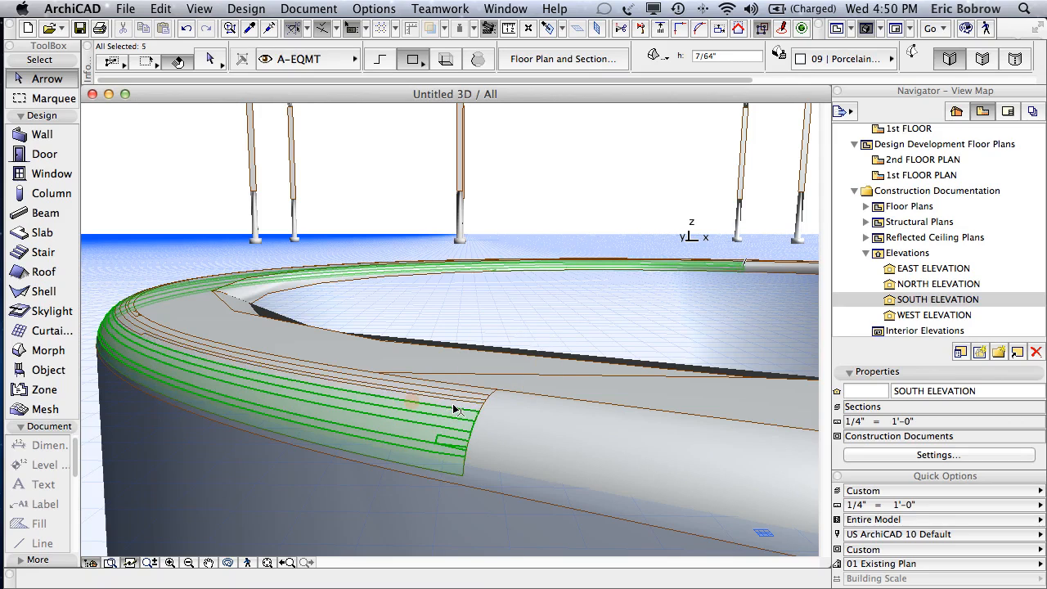
shift+click(478, 399)
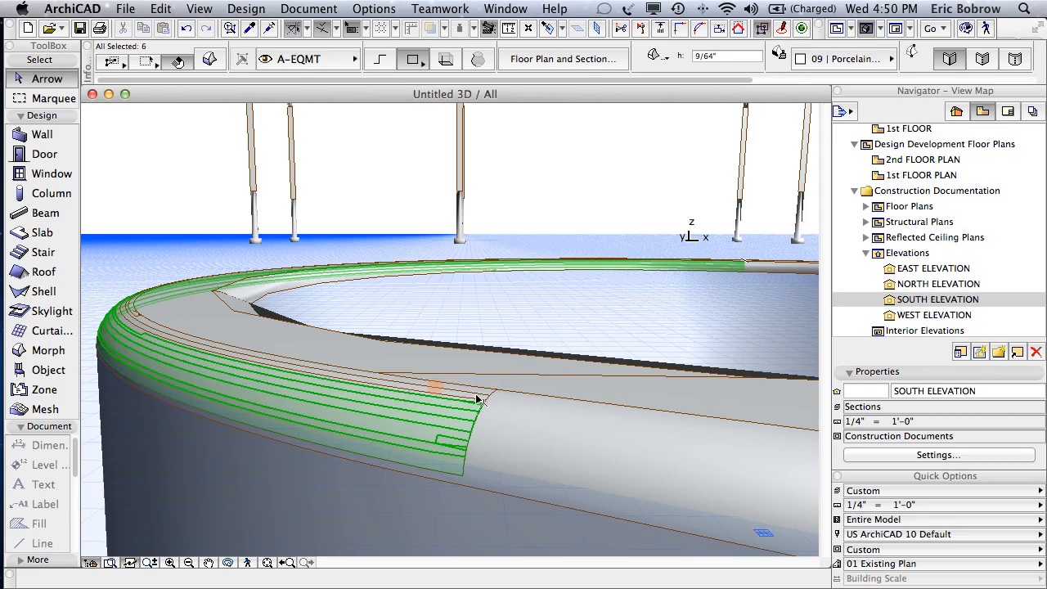
scroll(479, 401, up, 2)
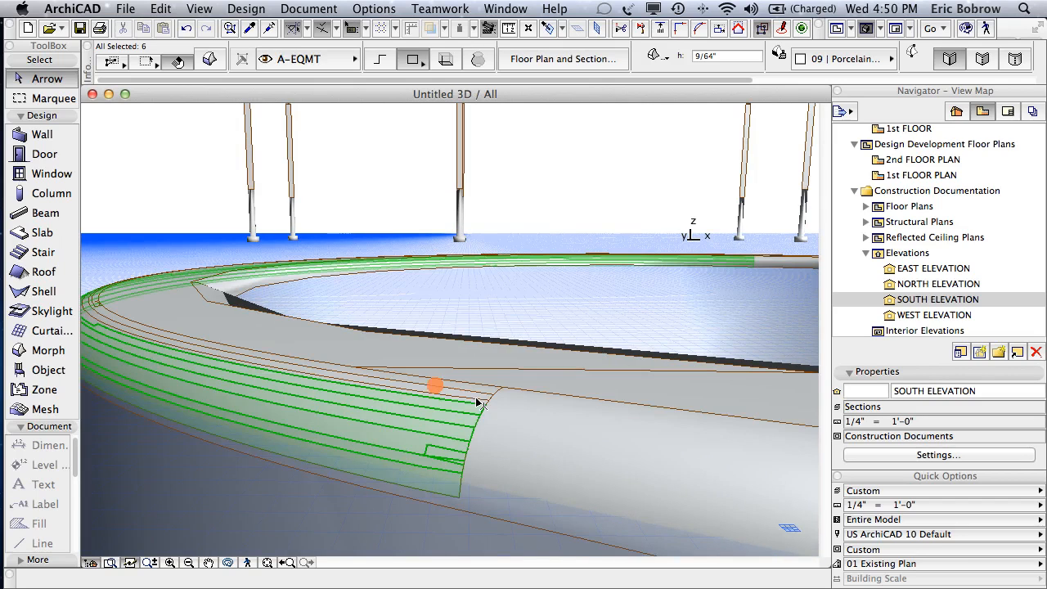
scroll(478, 400, up, 5)
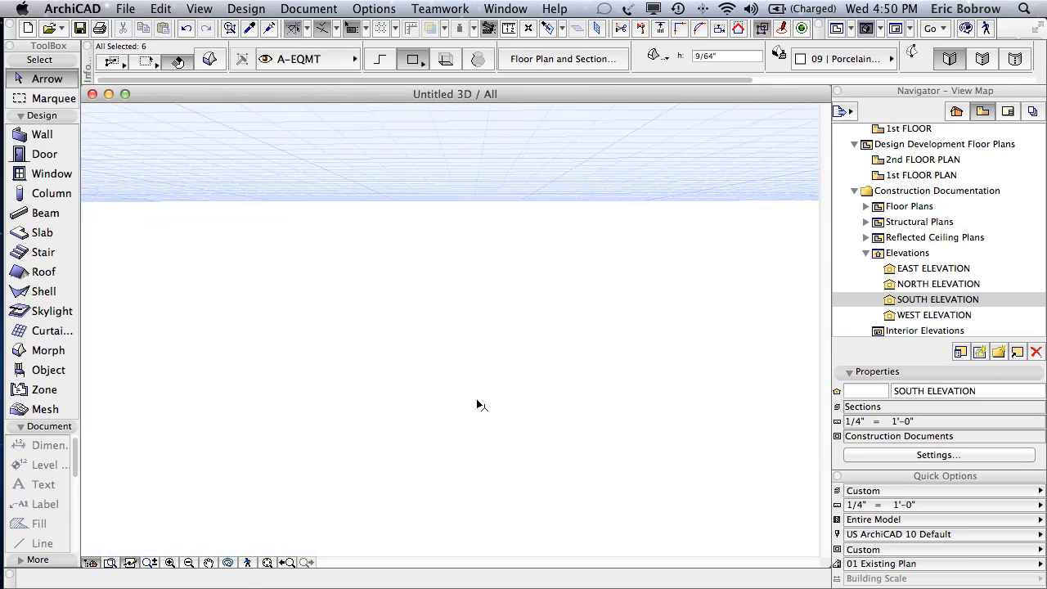
scroll(479, 404, down, 4)
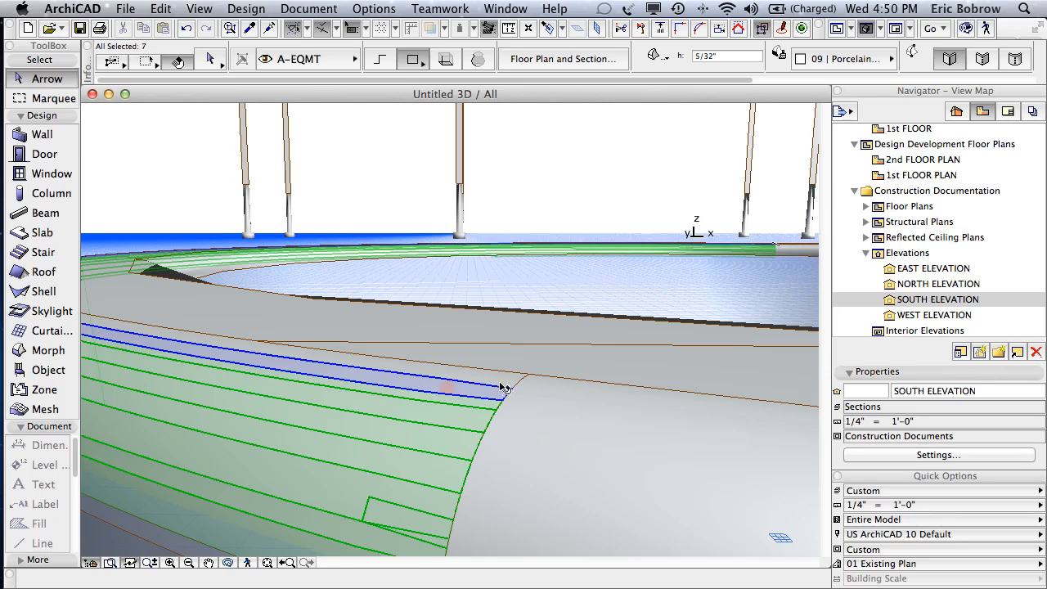
shift+click(502, 385)
shift+click(504, 385)
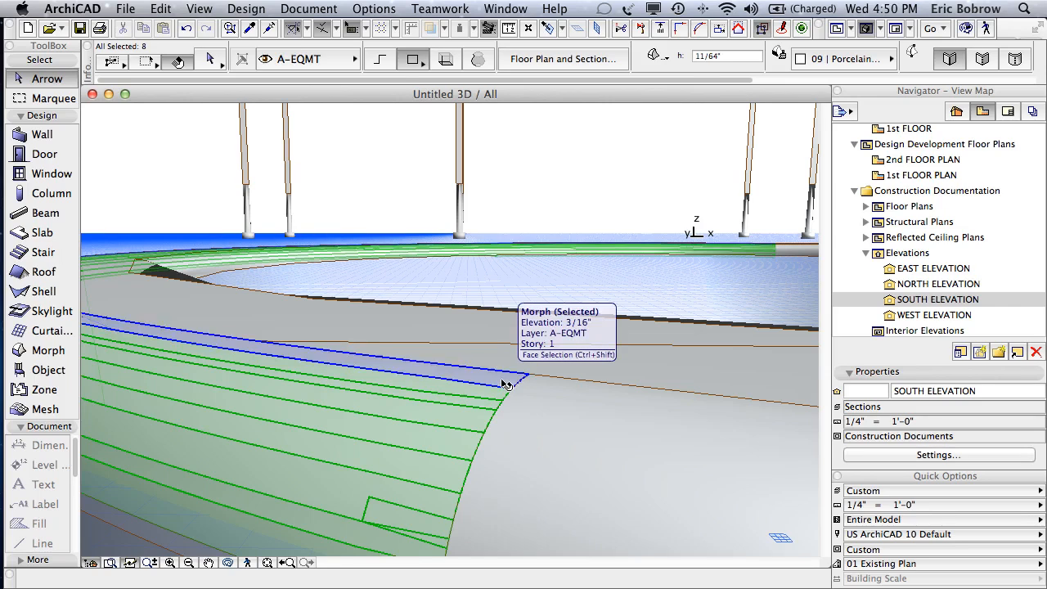
shift+click(540, 436)
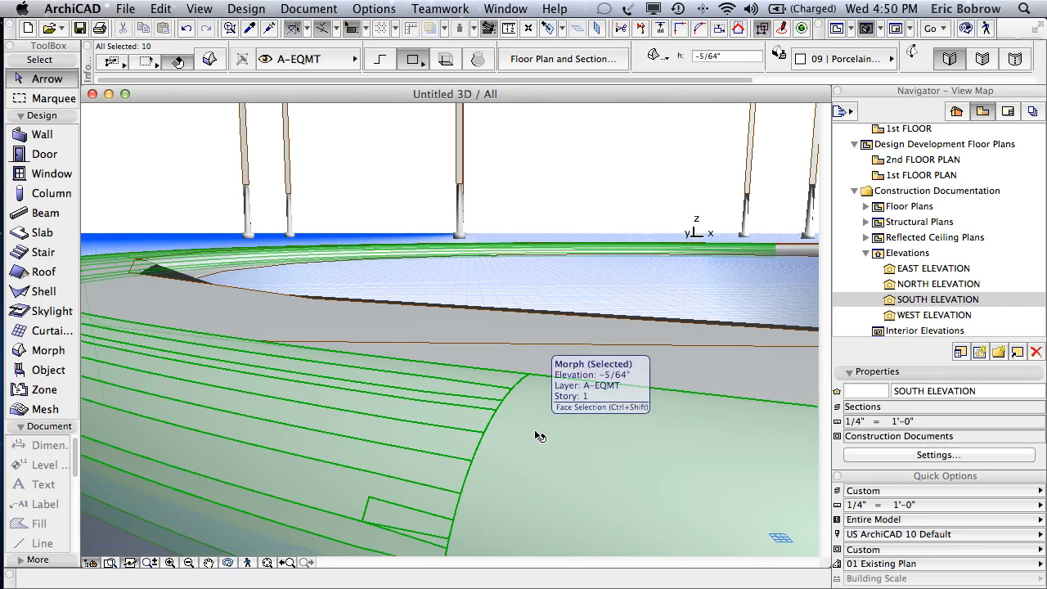
click(245, 9)
mouse_move(273, 241)
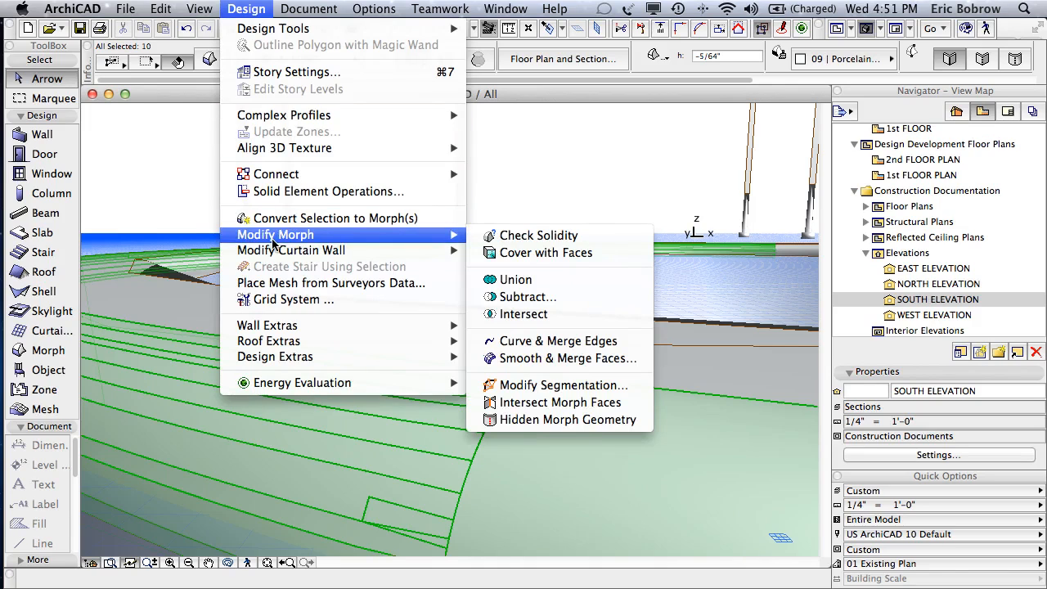
click(523, 281)
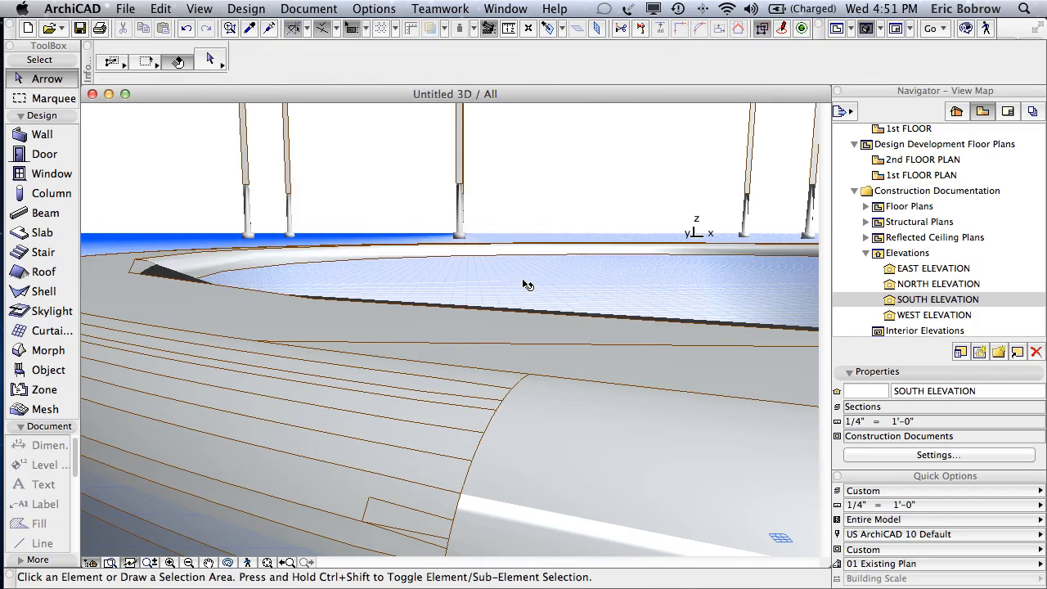
Set the united rim morph's edges to Soft, check the smoothed rim on the whole washbasin, and deselect it.
click(437, 472)
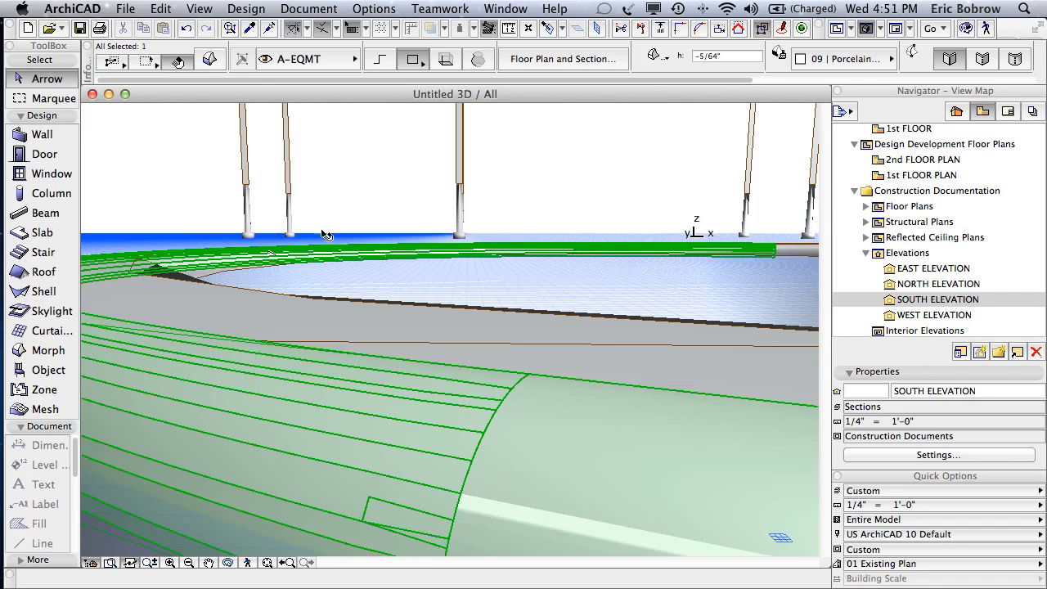
click(210, 61)
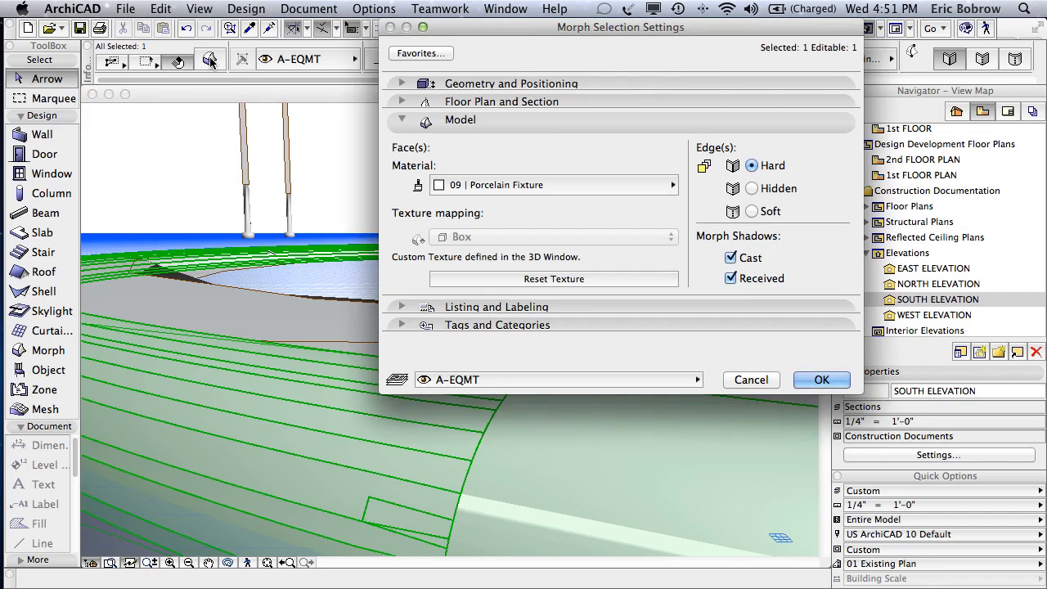
click(759, 212)
click(822, 382)
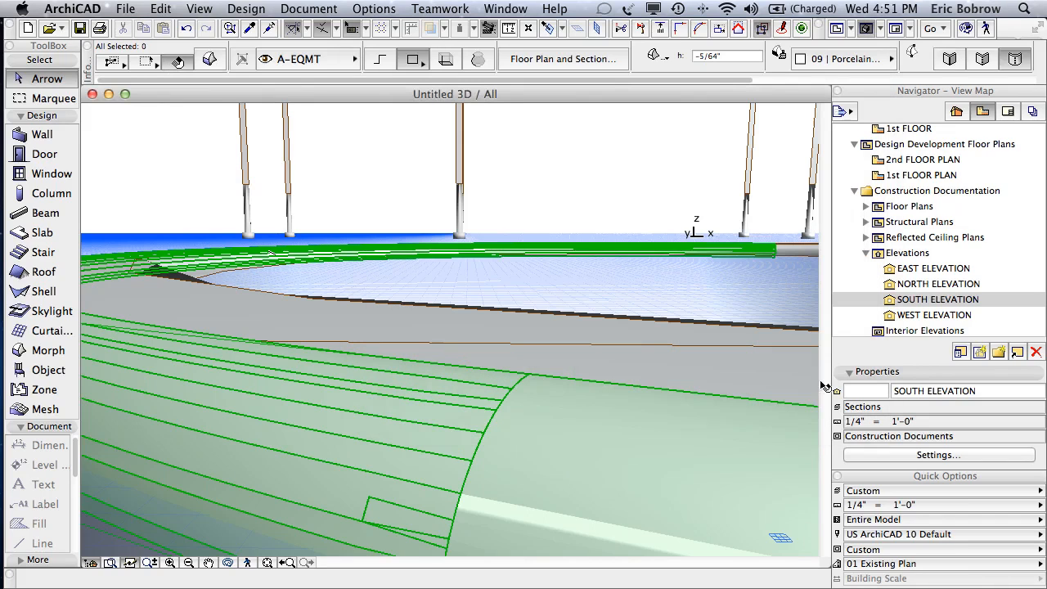
scroll(439, 491, down, 3)
click(454, 492)
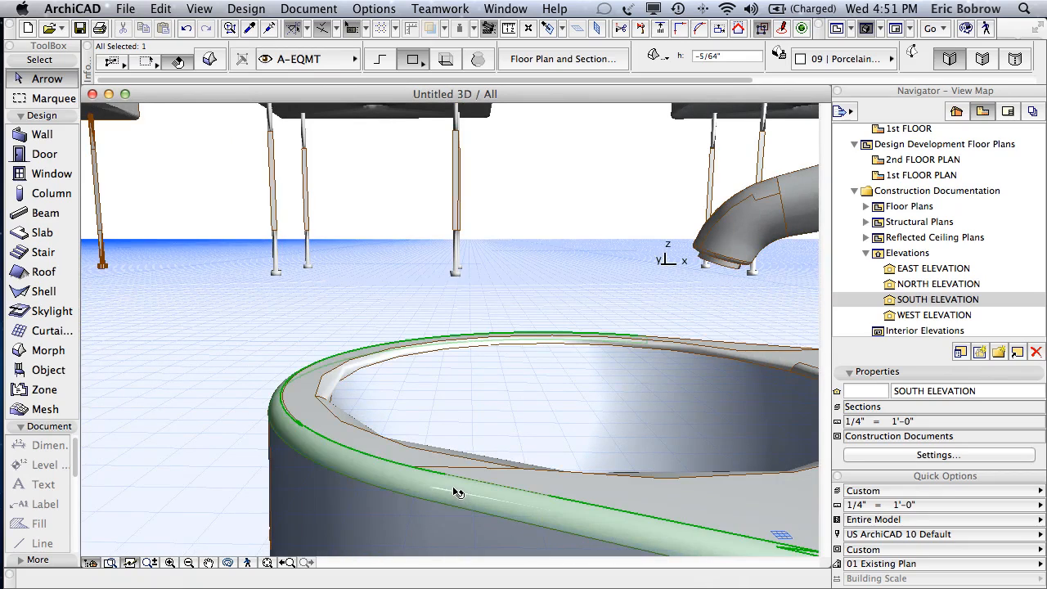
scroll(455, 491, down, 5)
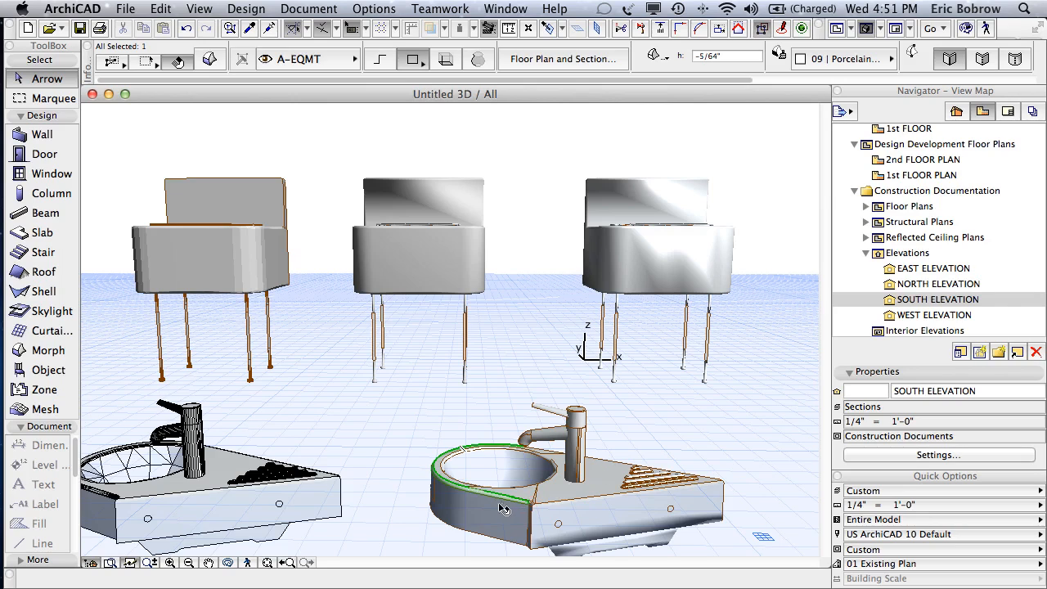
click(548, 394)
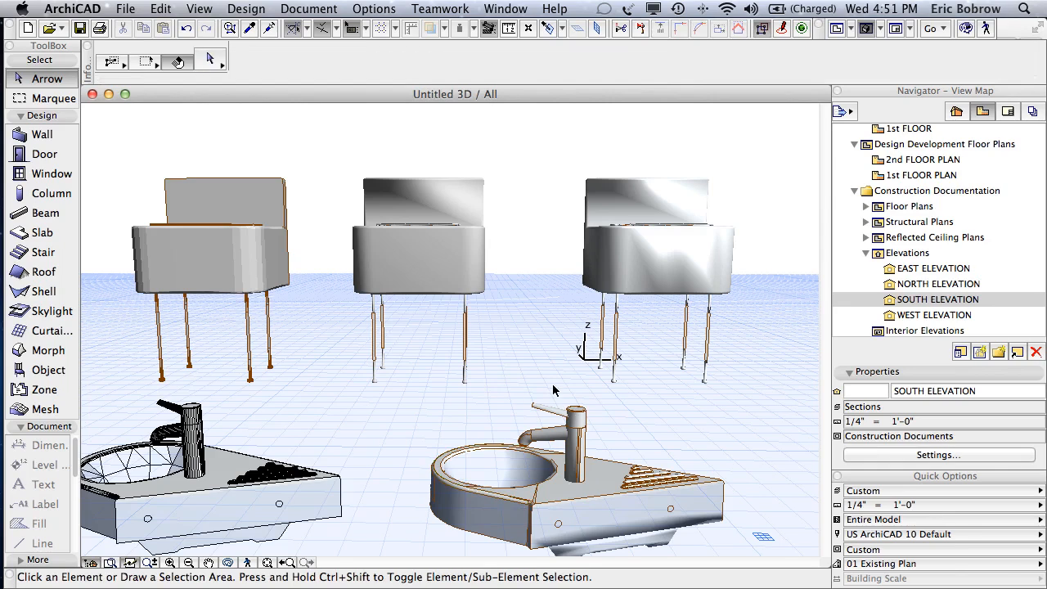
click(599, 397)
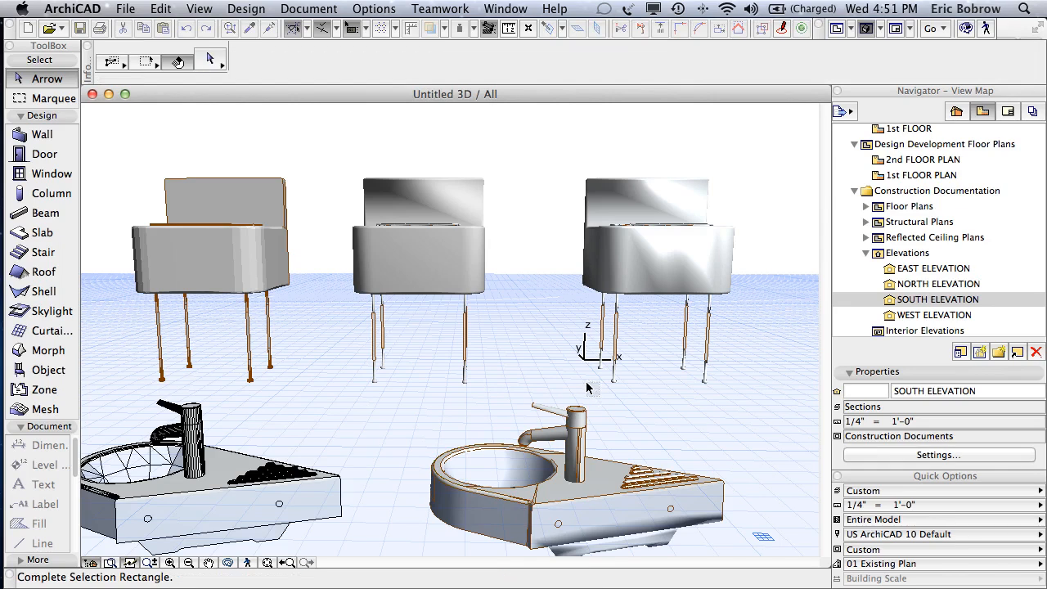
Select all morphs of the converted washbasin's tap in 3D, set their material to 05 | Chrome Simple, and deselect them.
click(595, 401)
drag(594, 400, 565, 384)
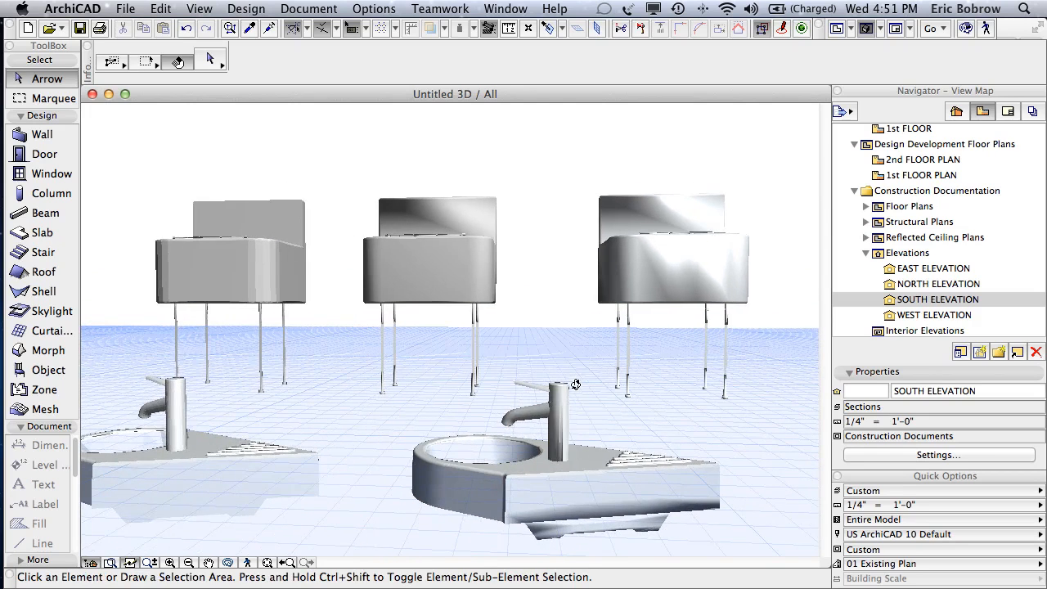
click(496, 375)
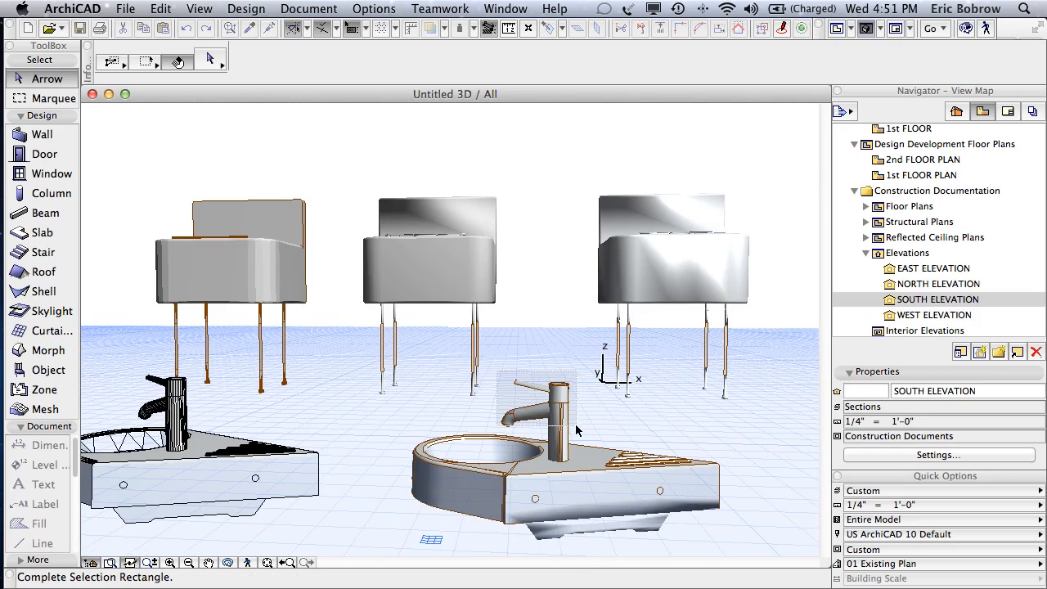
click(577, 425)
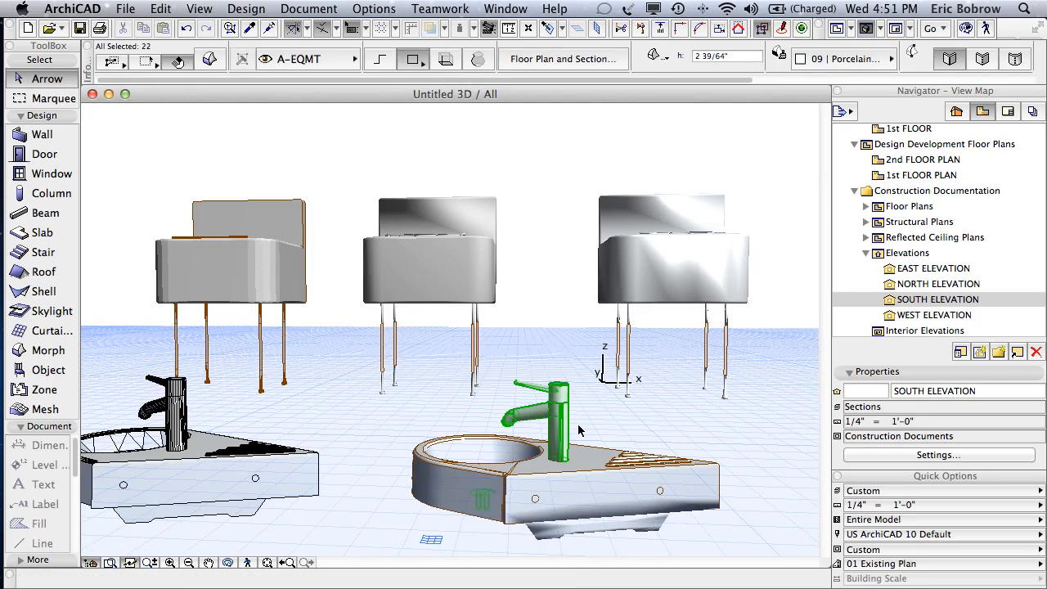
scroll(577, 430, up, 3)
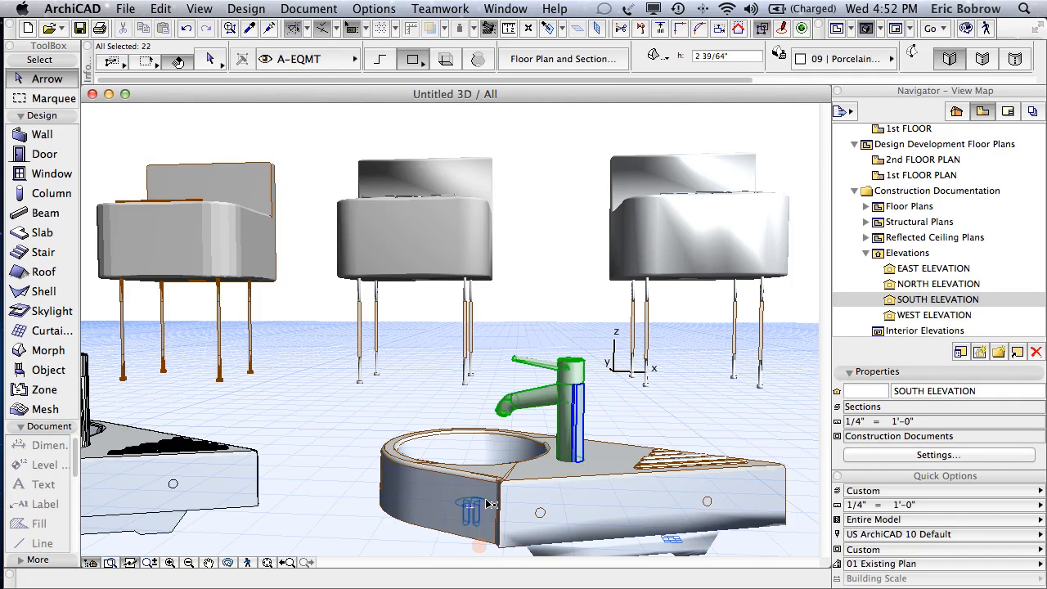
mouse_move(491, 505)
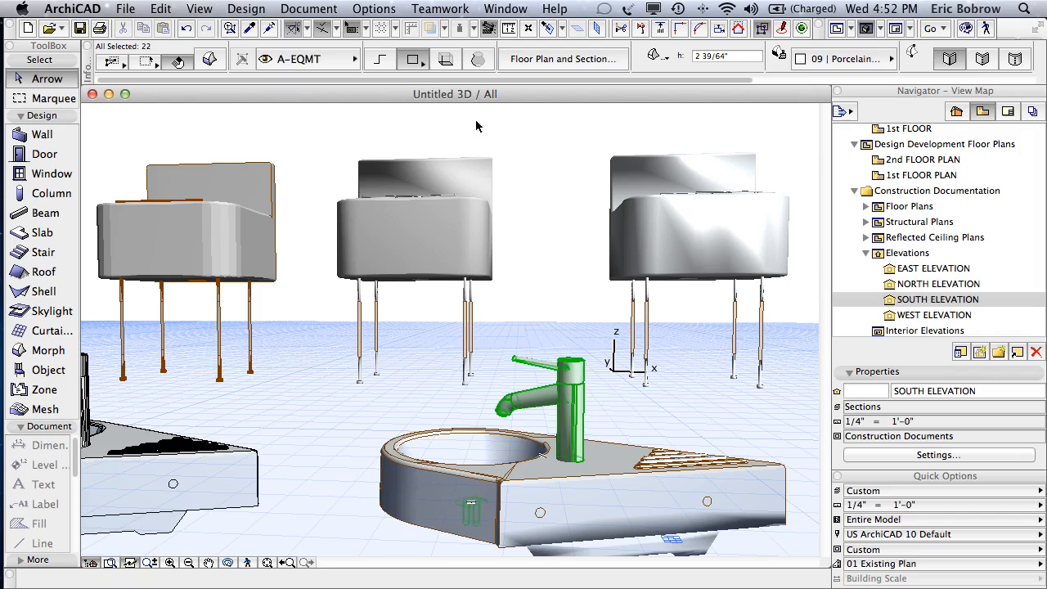
click(208, 60)
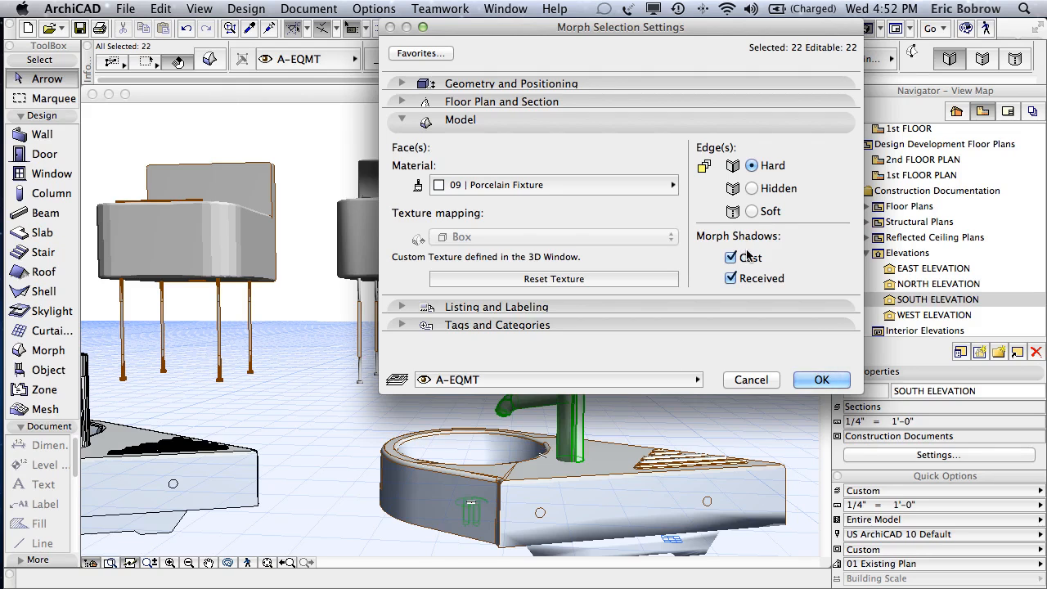
click(493, 188)
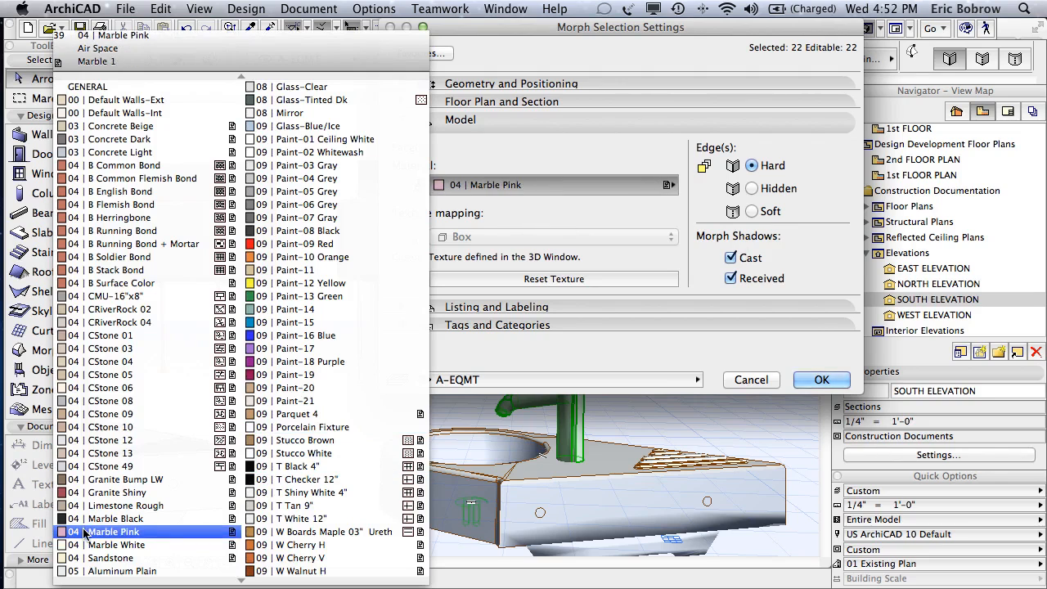
scroll(119, 523, down, 5)
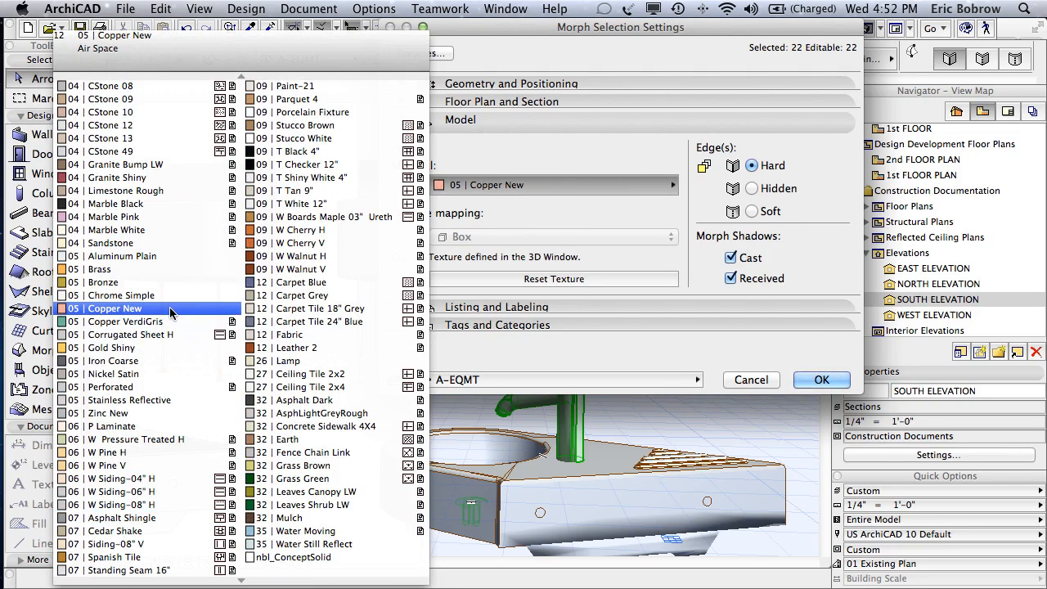
click(148, 296)
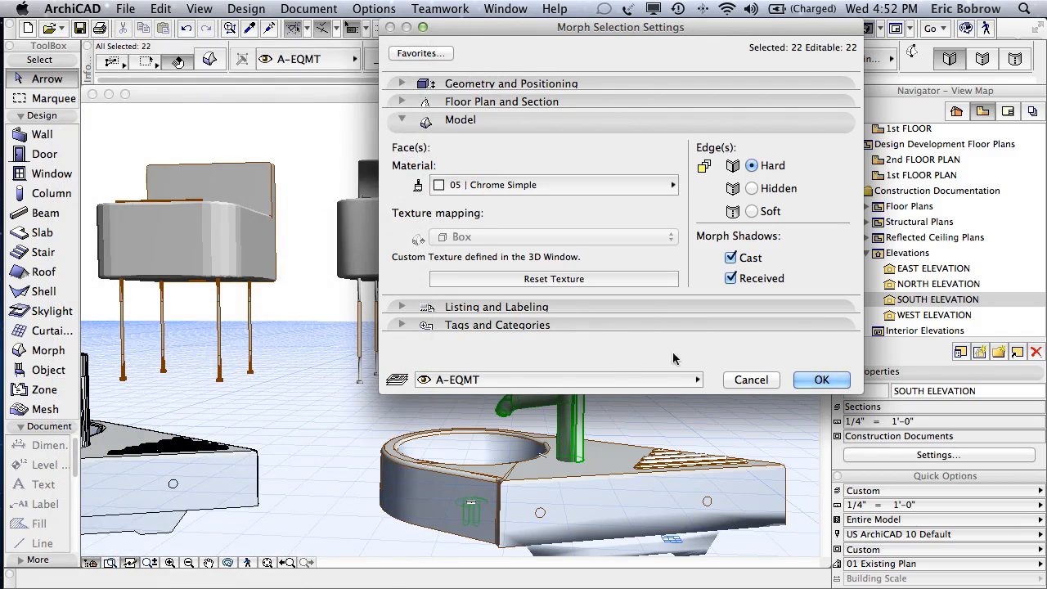
click(821, 379)
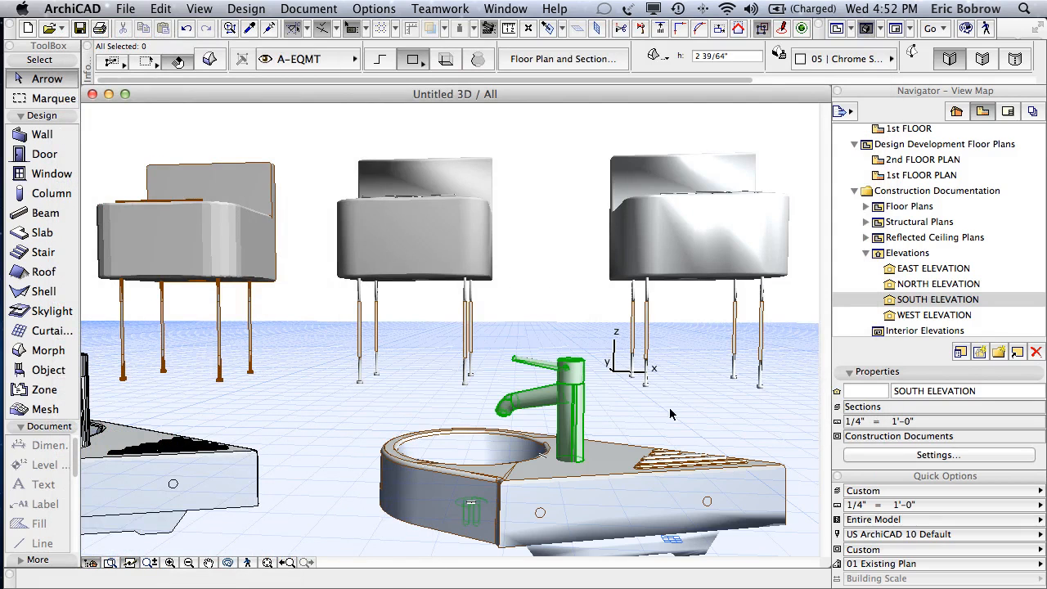
click(628, 412)
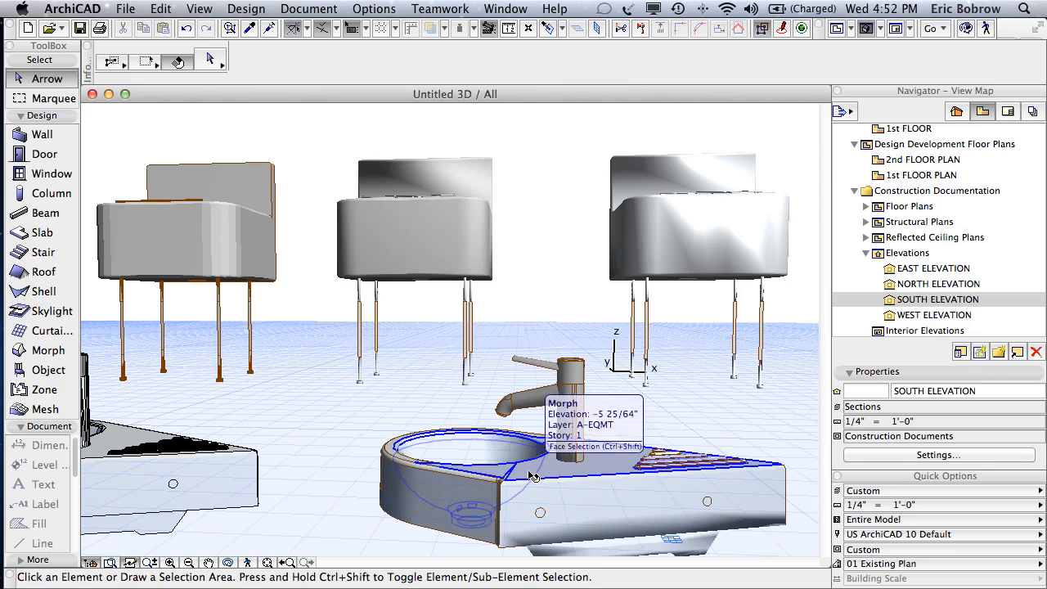
Save the whole brown washbasin, selected on the 1st floor plan, to the Embedded Library as the object "Duravit Sink (tap with different material)".
key(F2)
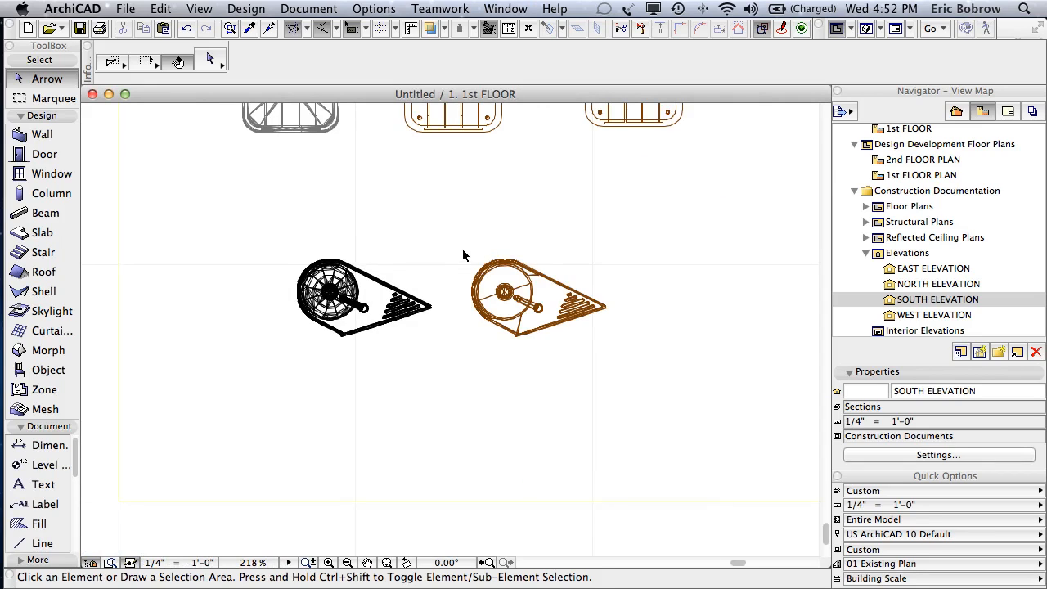
click(463, 250)
click(614, 347)
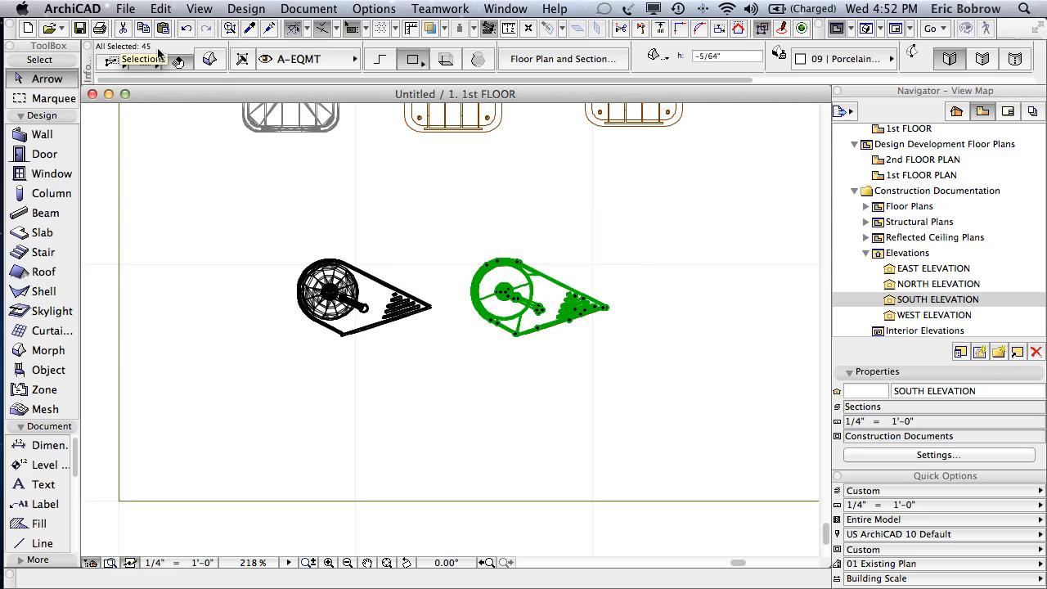
click(126, 9)
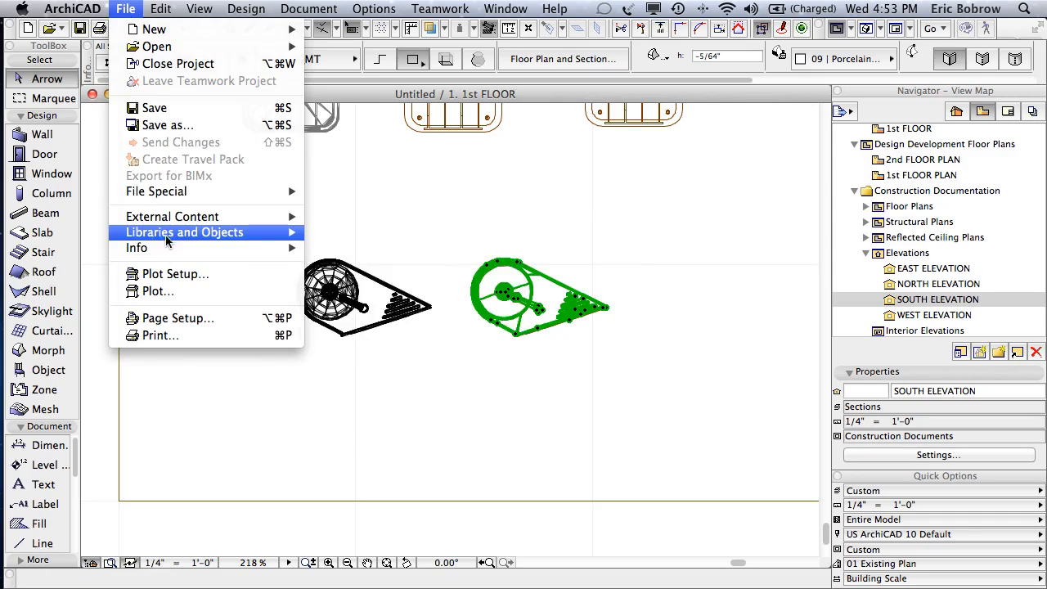
mouse_move(165, 233)
mouse_move(362, 354)
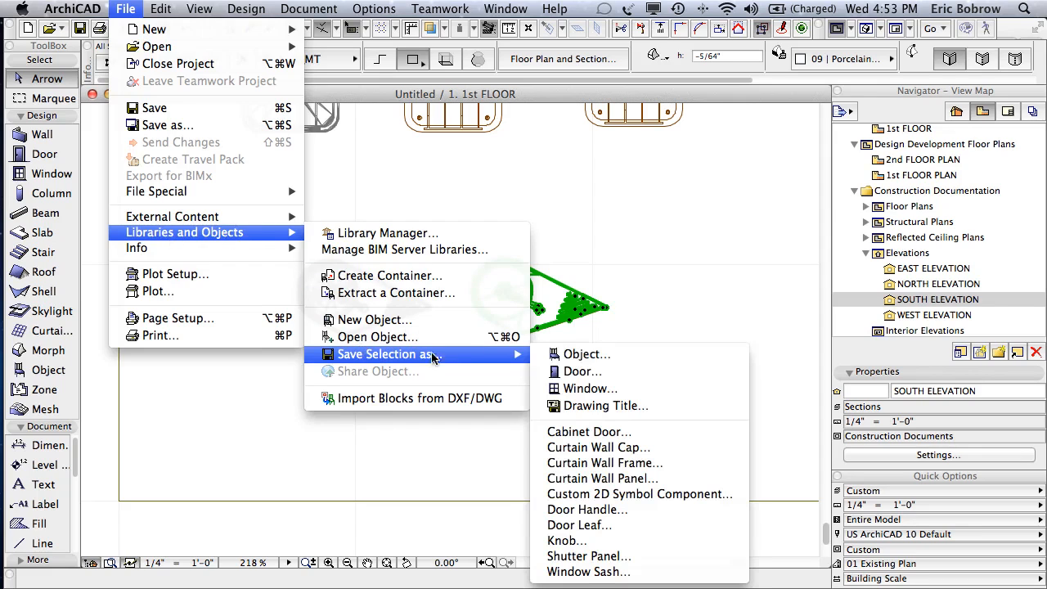
click(559, 358)
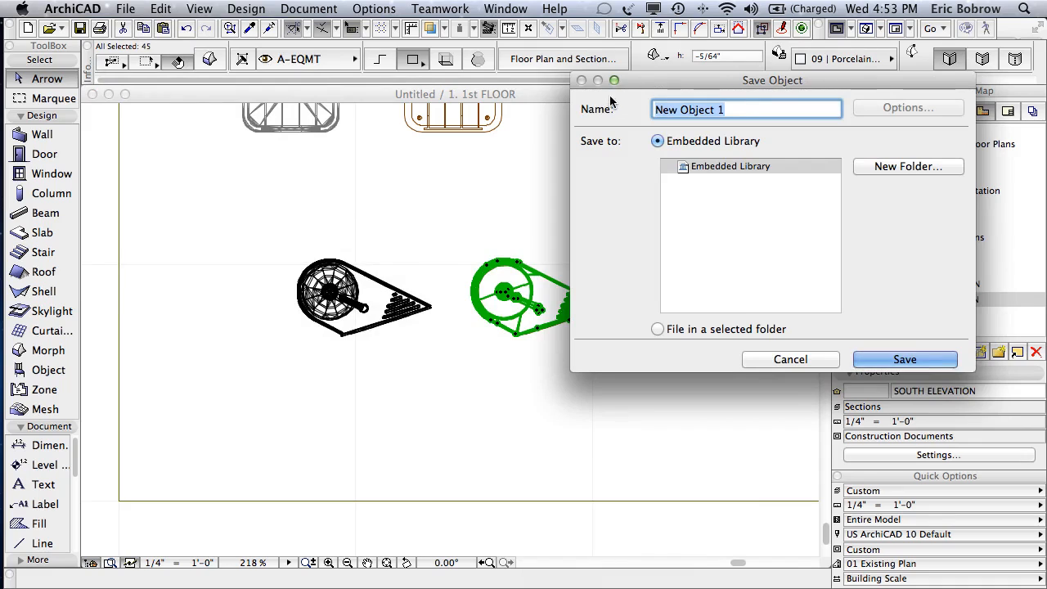
text(Duravit Sink (tap wi)
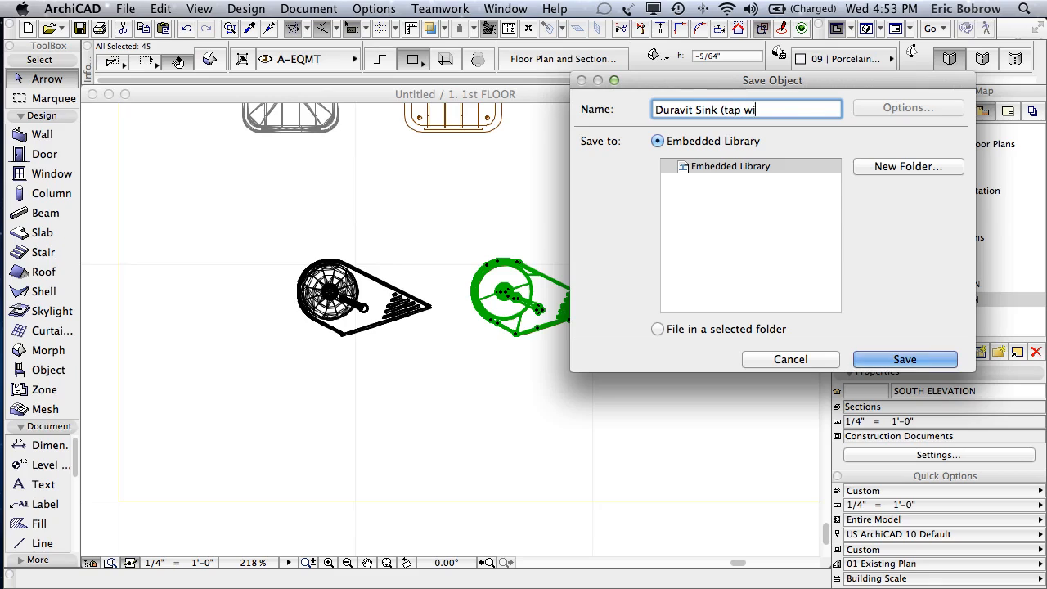
text(aterial))
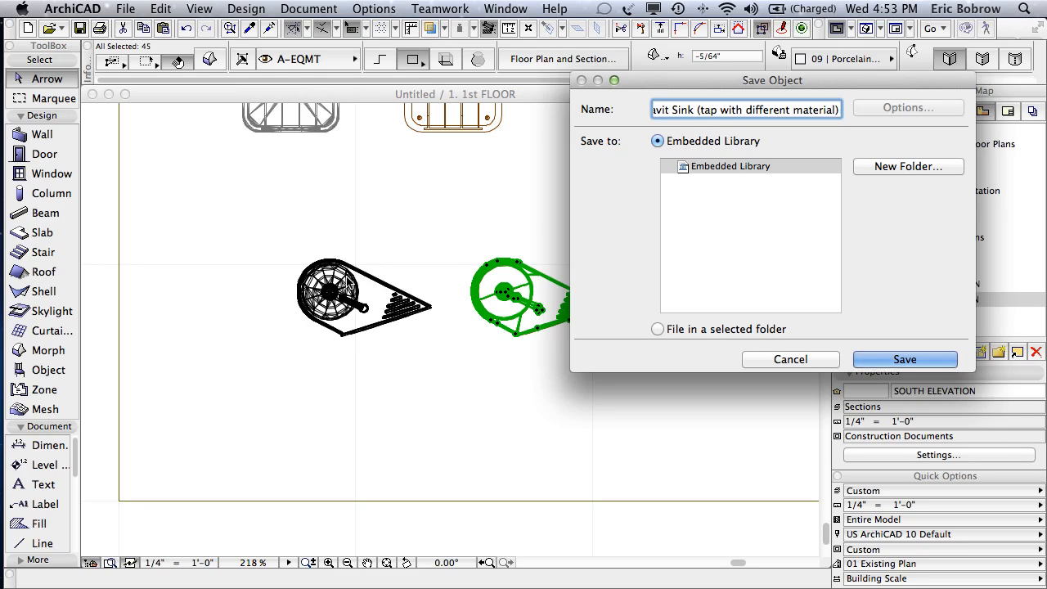
click(903, 359)
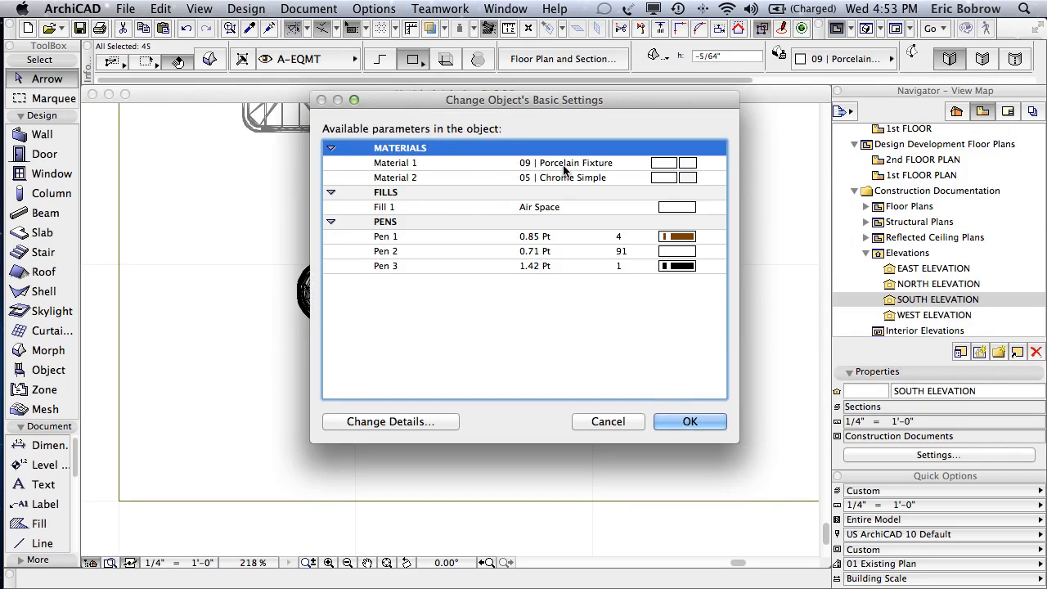
Rename the new object's material parameters, Material 1 as Basin and Material 2 as Tap, and accept its basic settings.
click(418, 164)
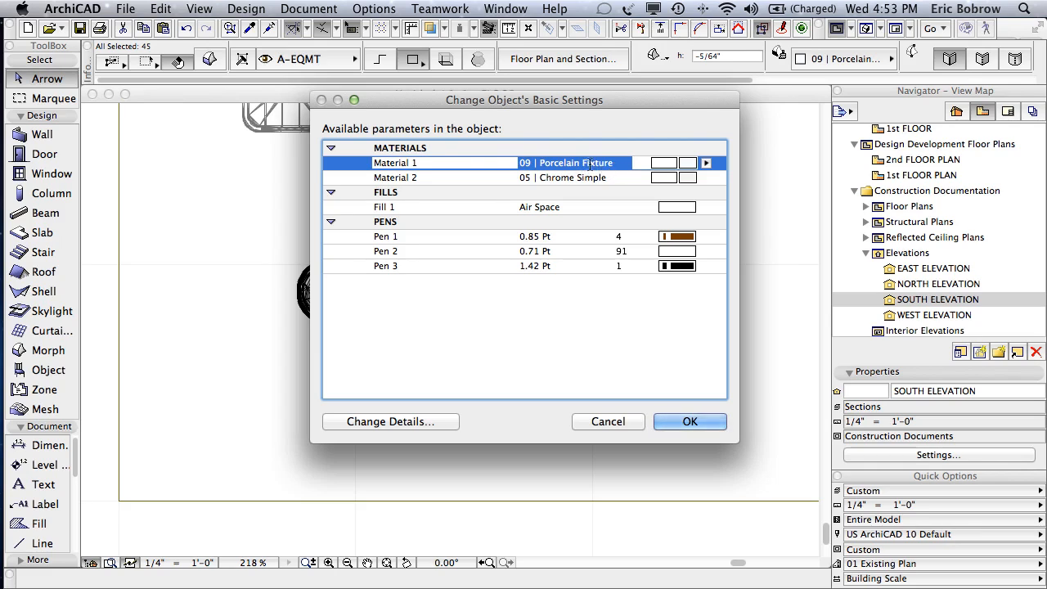
click(433, 162)
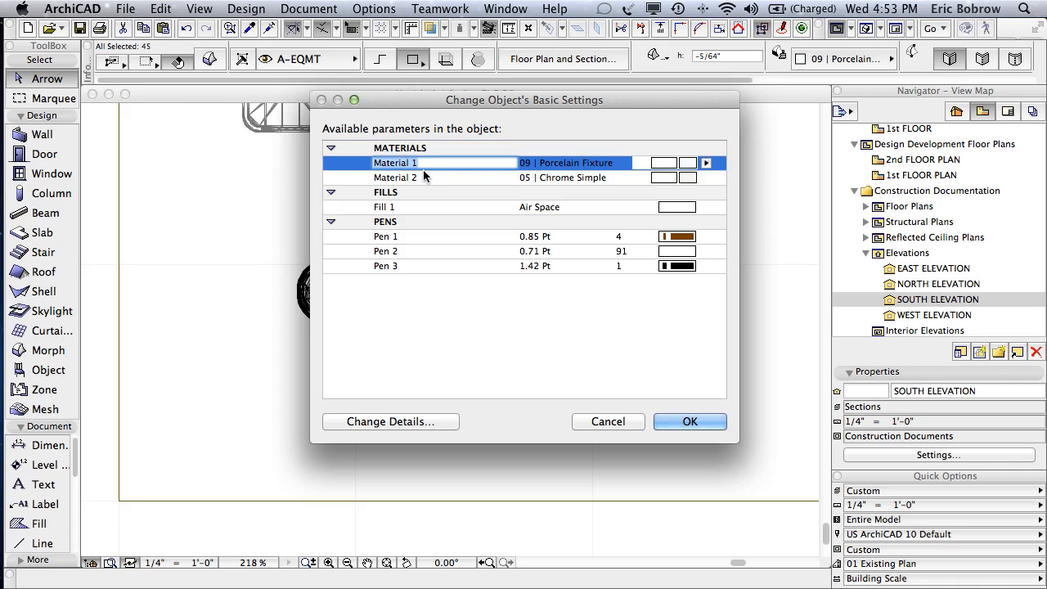
text(Basin)
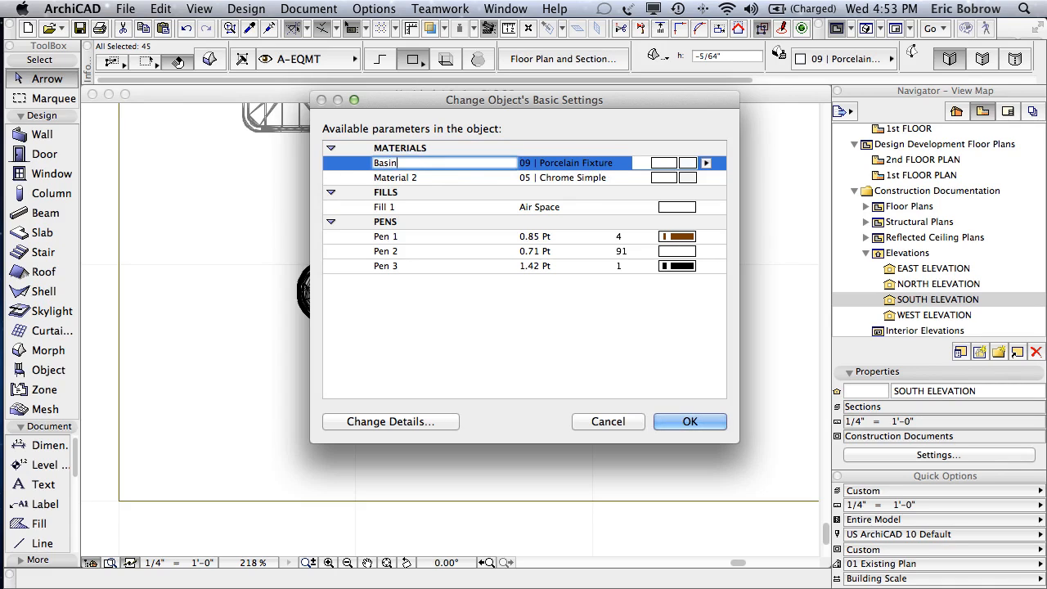
click(439, 177)
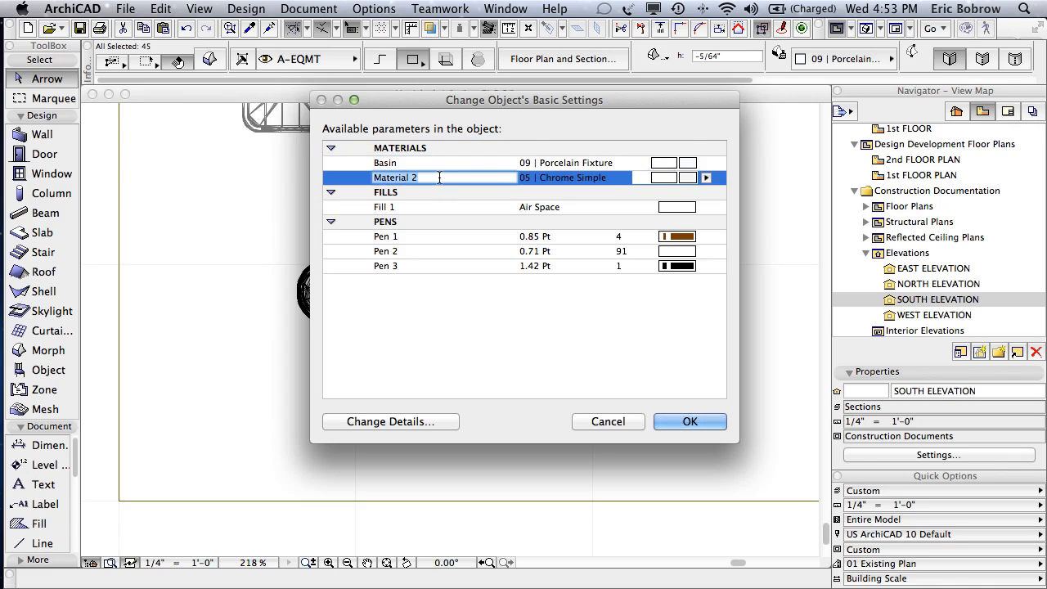
text(Tap)
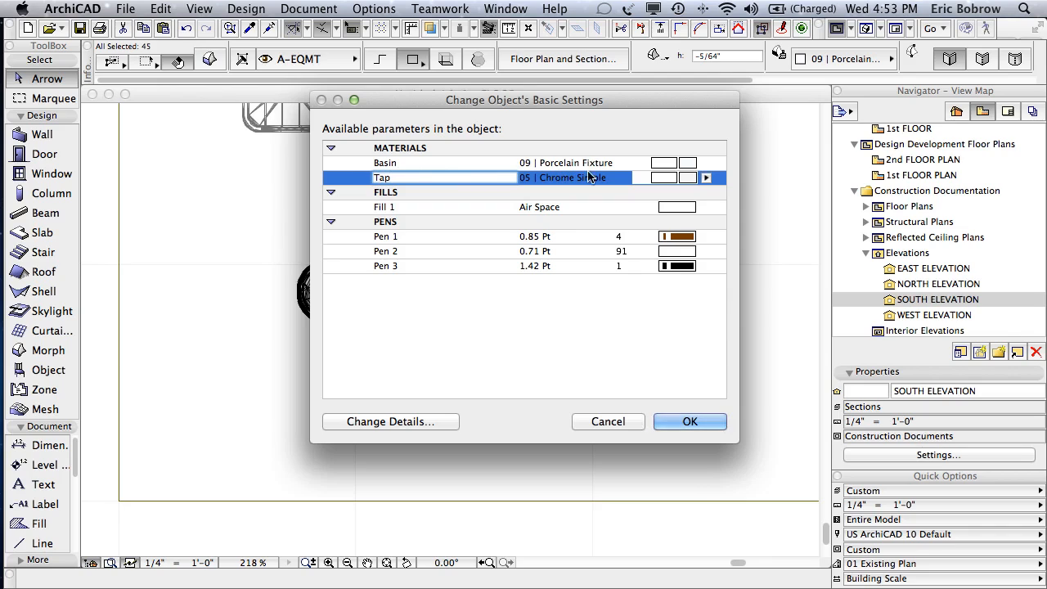
click(686, 424)
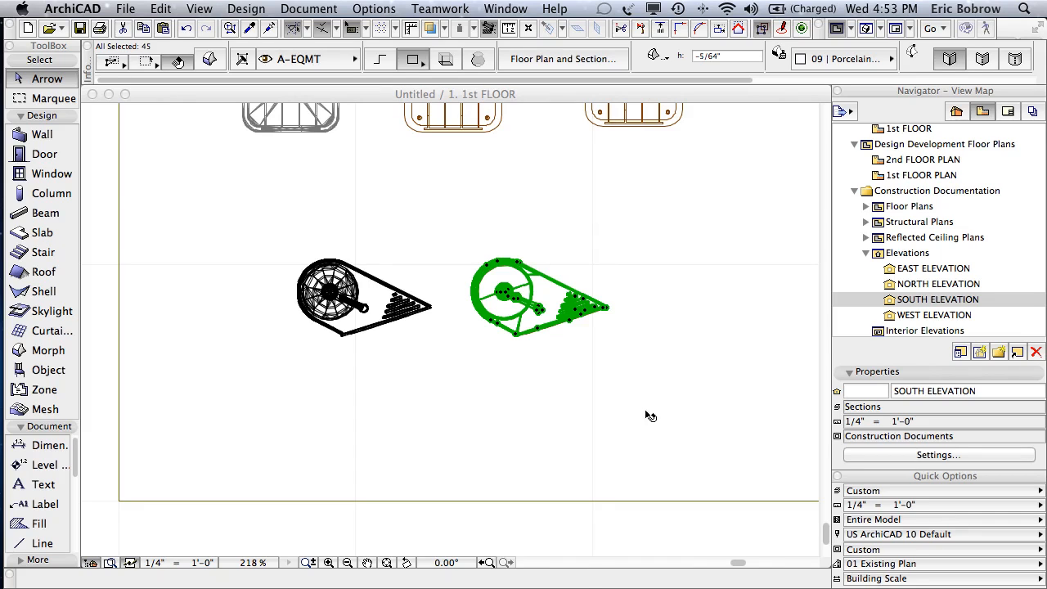
Deselect the morphs and place the newly saved Duravit sink object beside the brown washbasin on the floor plan.
click(643, 413)
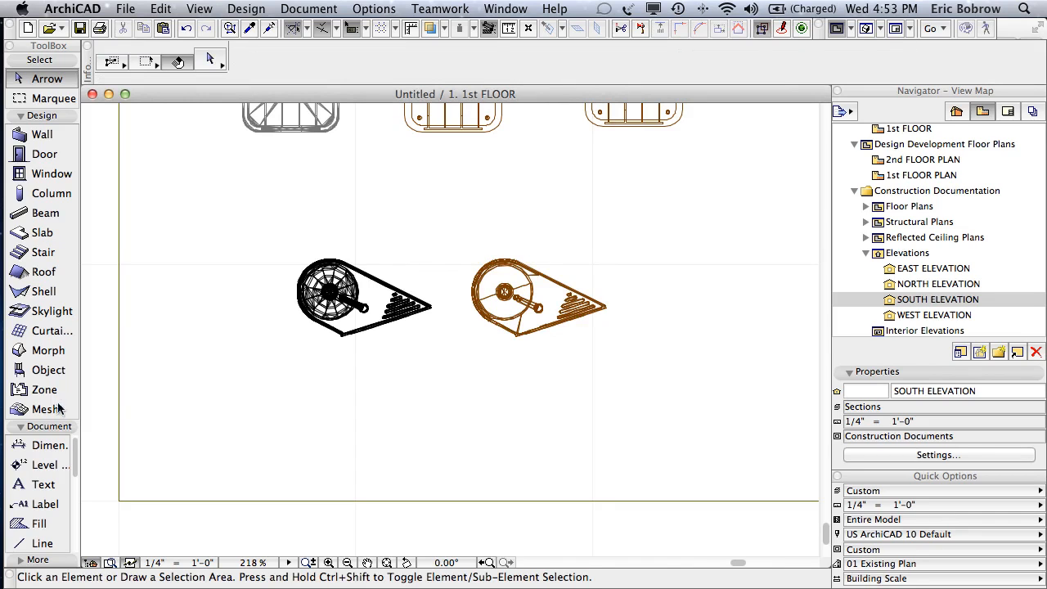
click(41, 370)
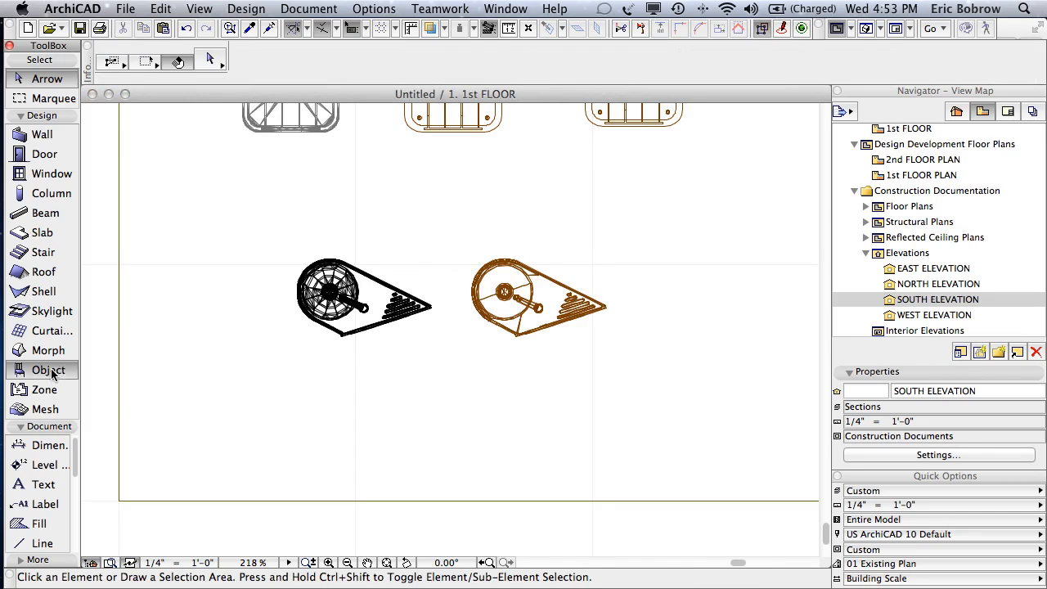
click(685, 328)
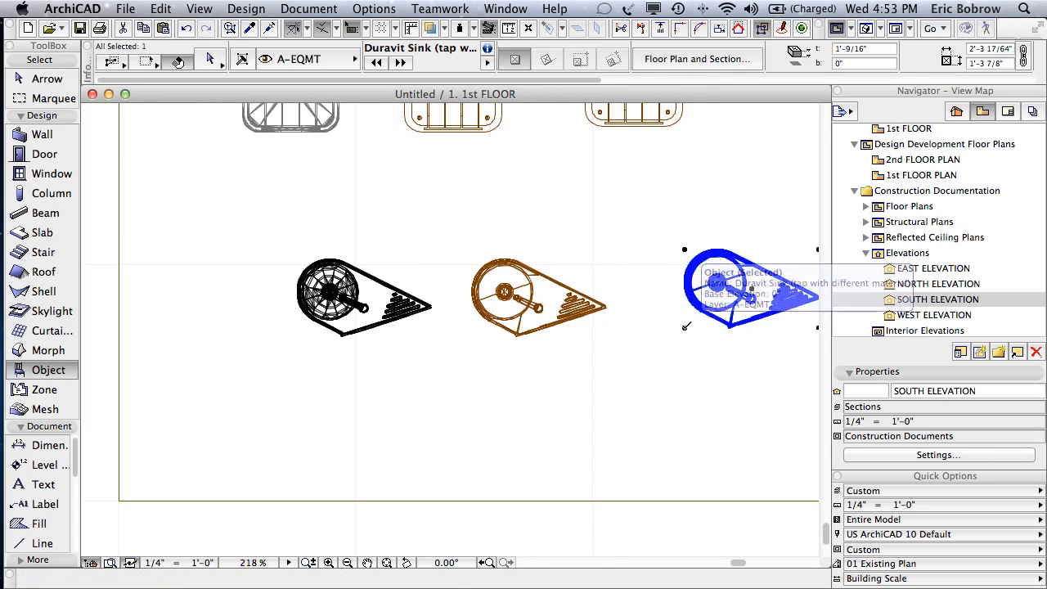
Set the Tap material of the placed Duravit sink object to 05 | Brass in its object parameters.
click(209, 59)
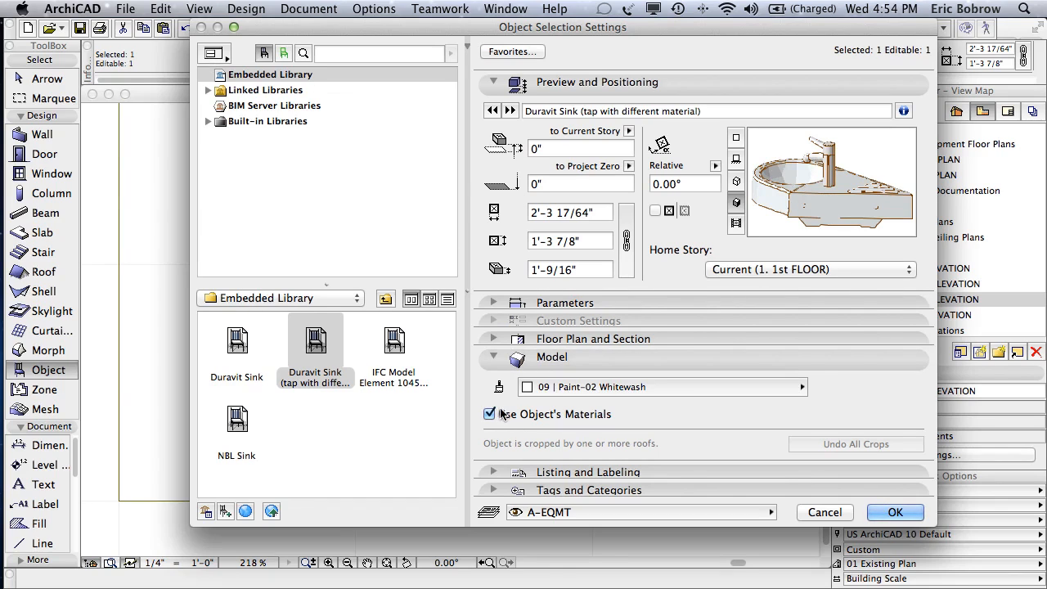
click(493, 303)
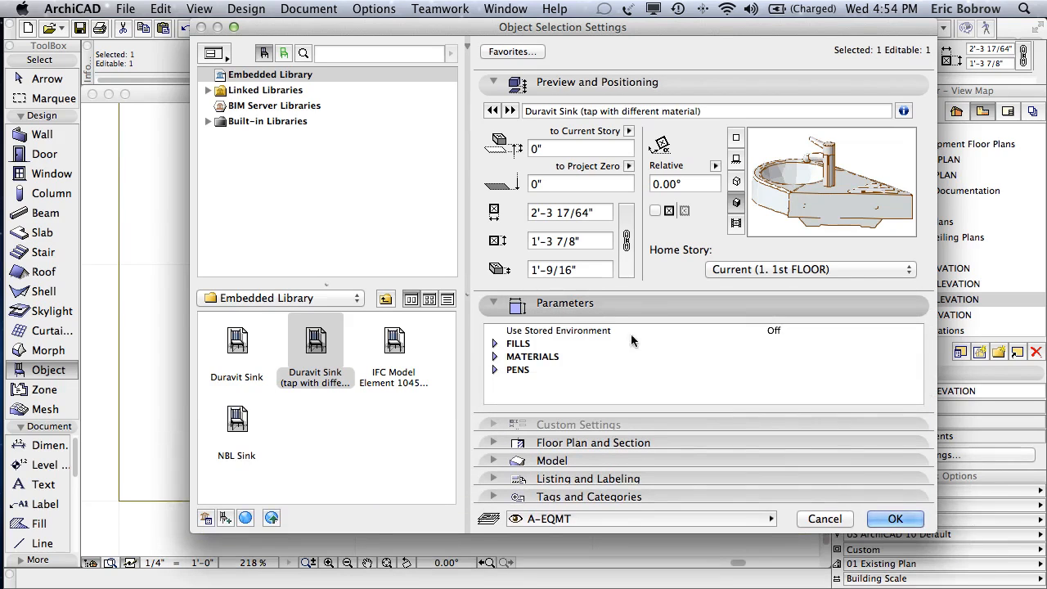
click(495, 358)
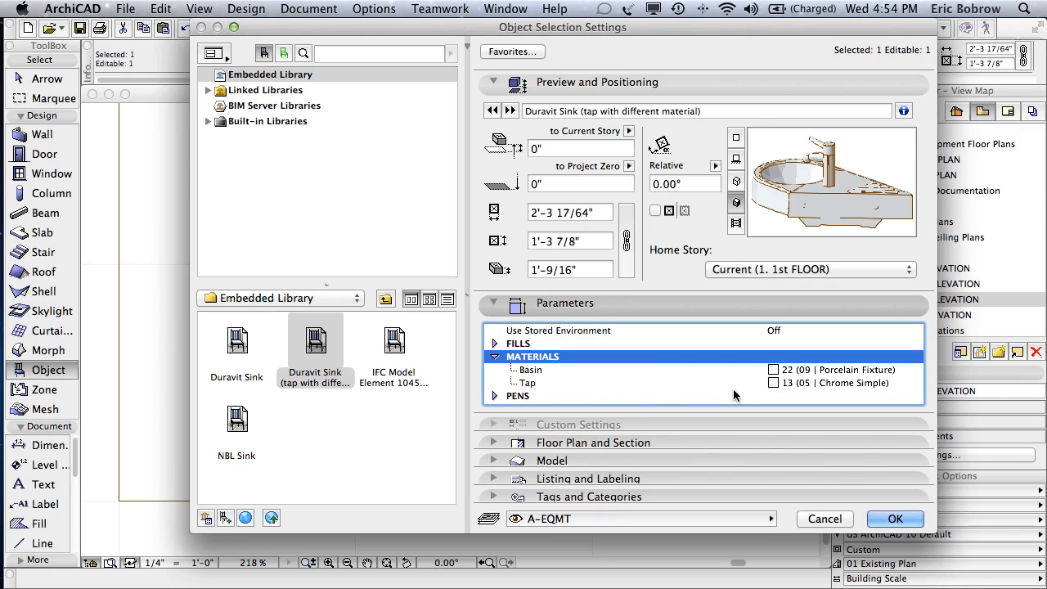
click(769, 389)
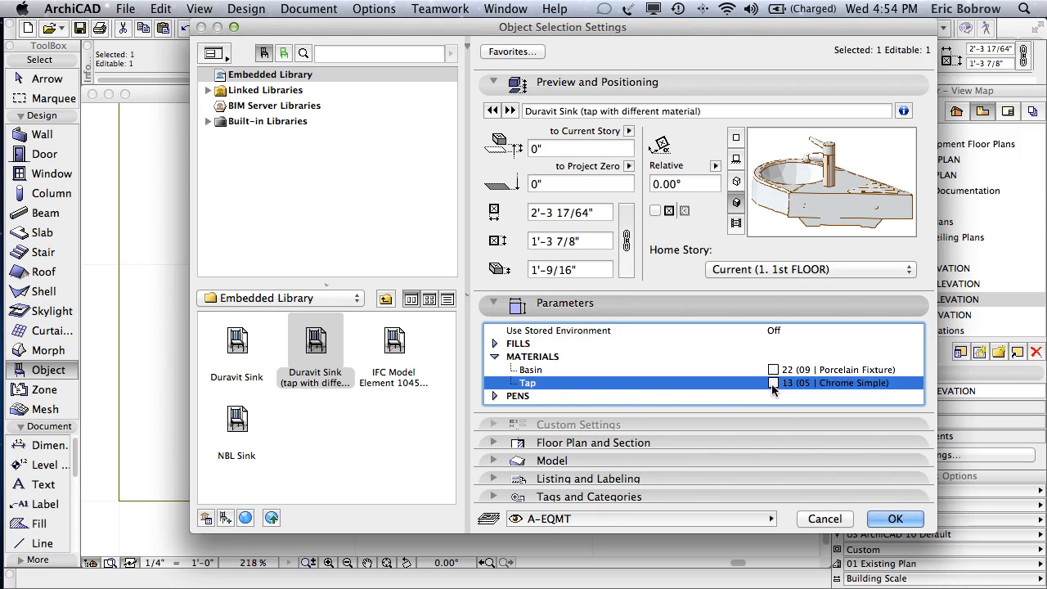
click(904, 384)
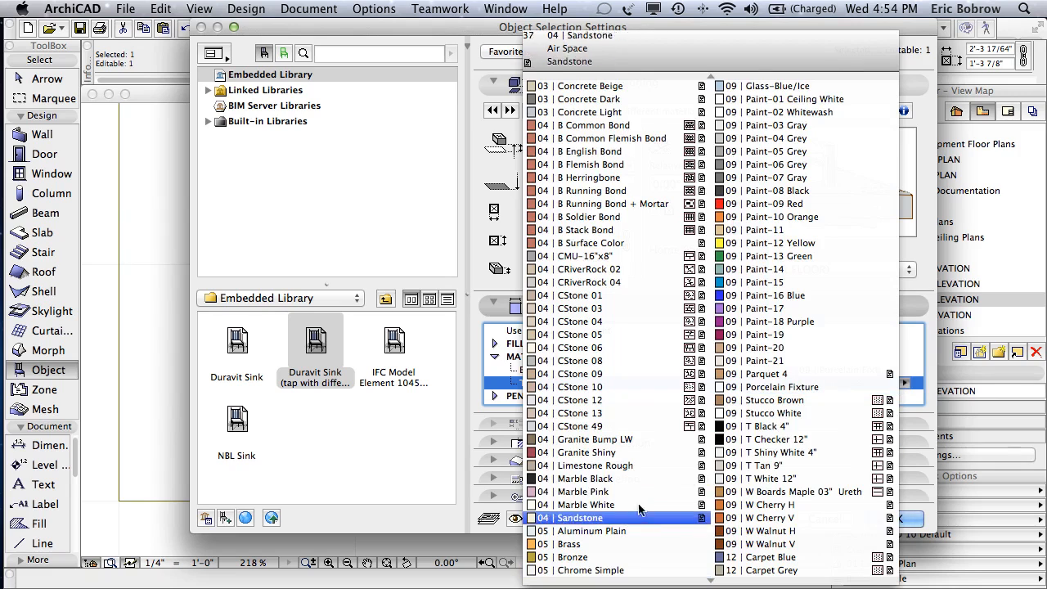
click(570, 544)
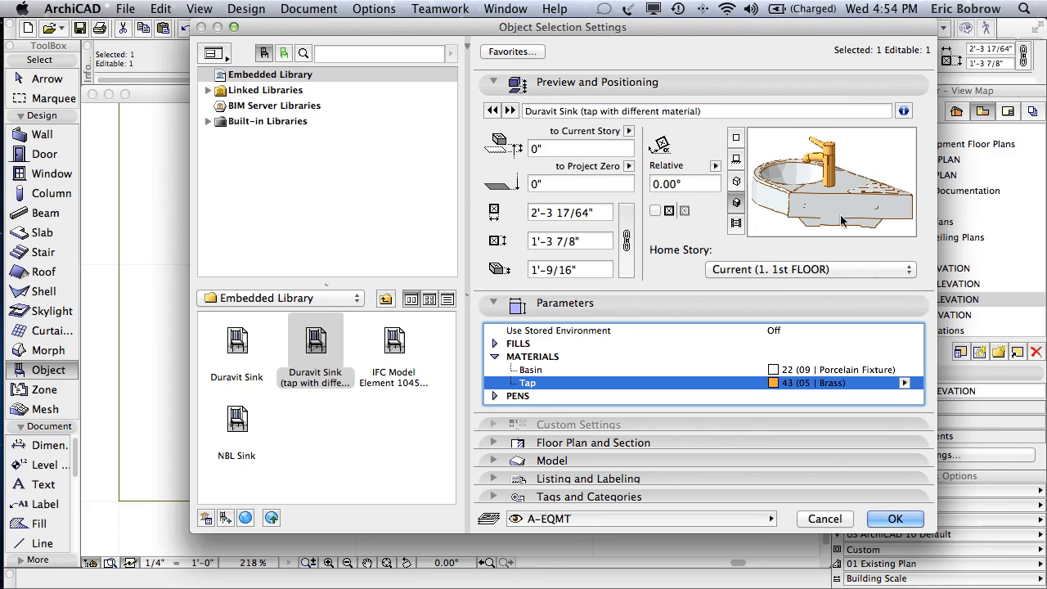
click(880, 519)
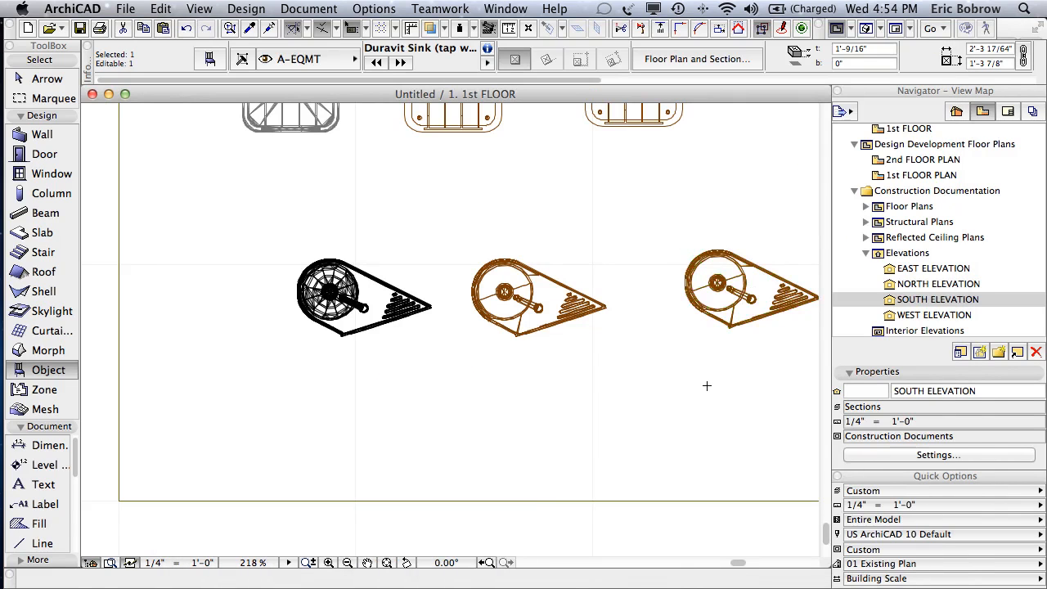
Deselect the placed Duravit sink and show all the washbasins in 3D, viewed closely from an angle, to check the brass tap.
key(Escape)
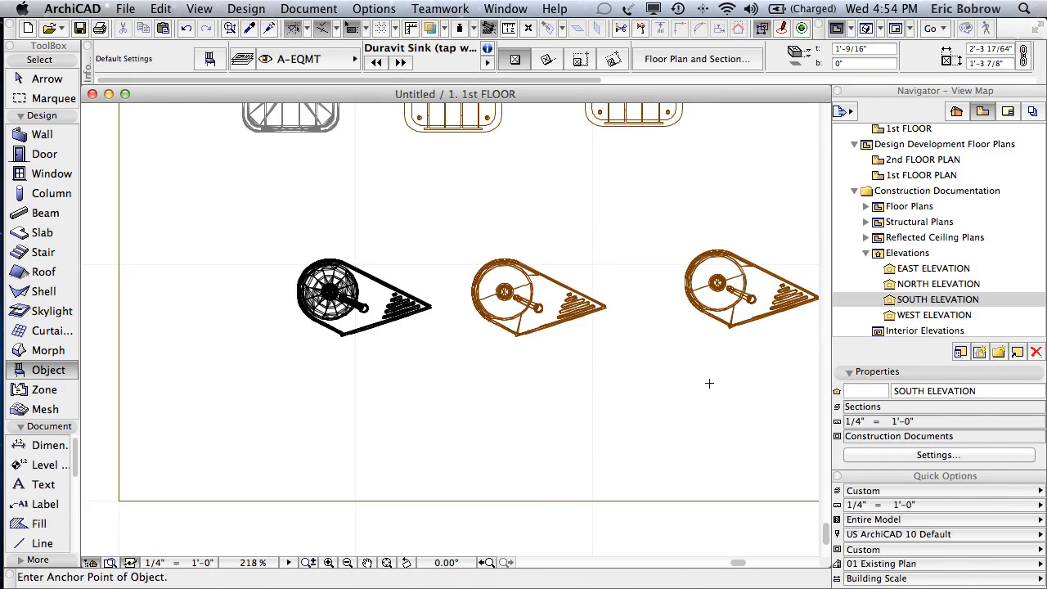
key(F3)
scroll(651, 366, down, 5)
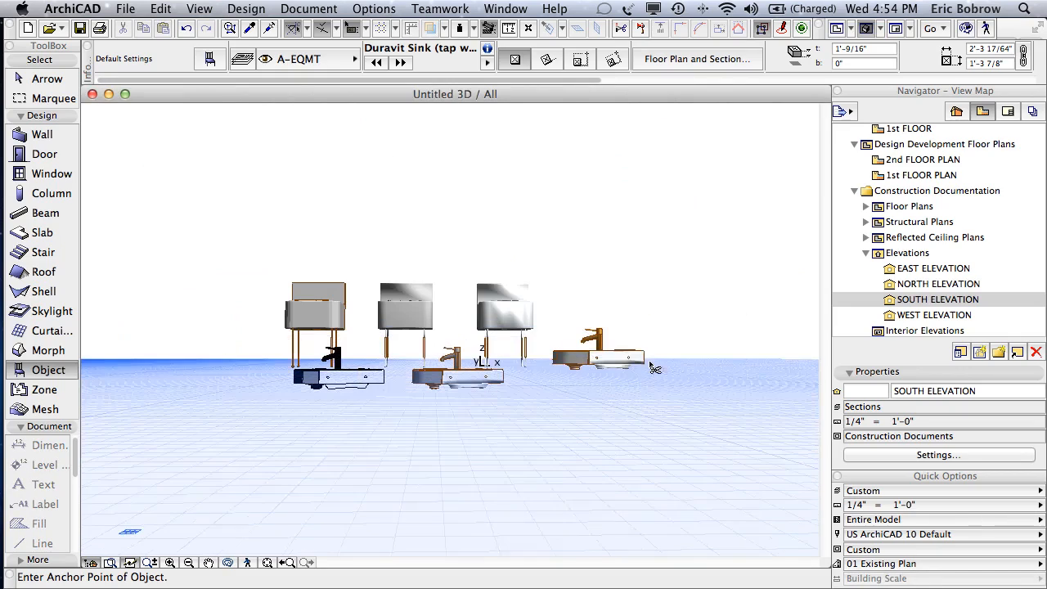
shift+middle_drag(711, 334, 527, 400)
scroll(509, 419, up, 5)
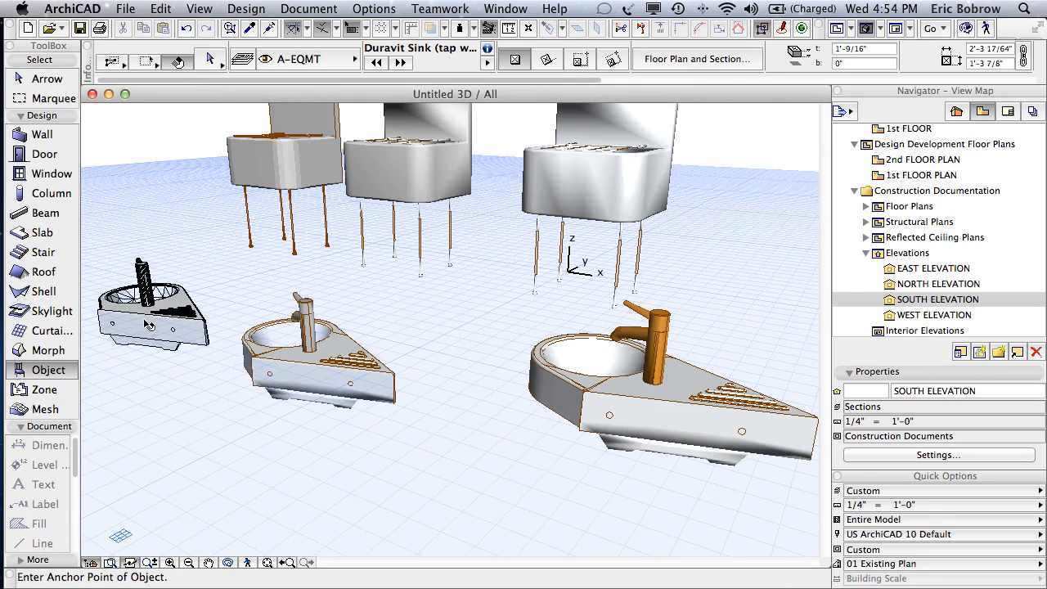
Select the black Duravit sink, the middle morph basin's front and the brass-tap sink one at a time in 3D to compare them.
shift+click(144, 320)
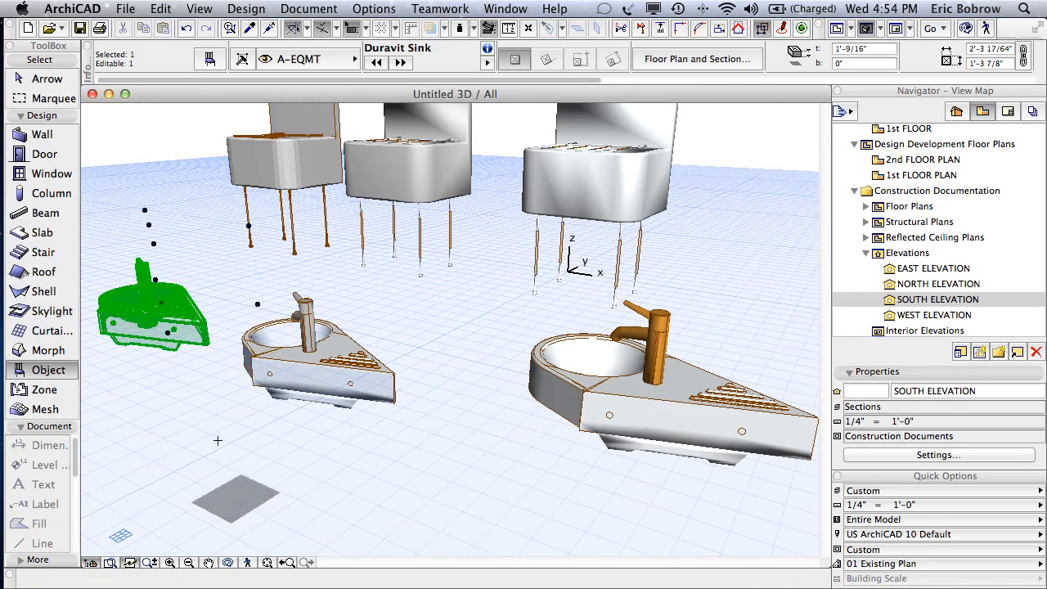
key(Escape)
key(shift)
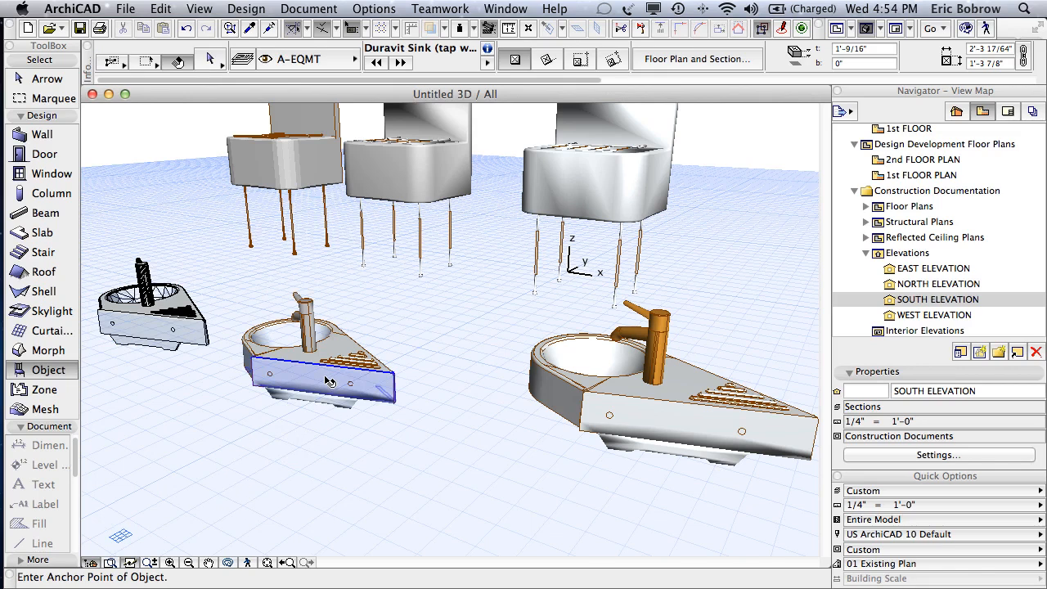
shift+click(327, 382)
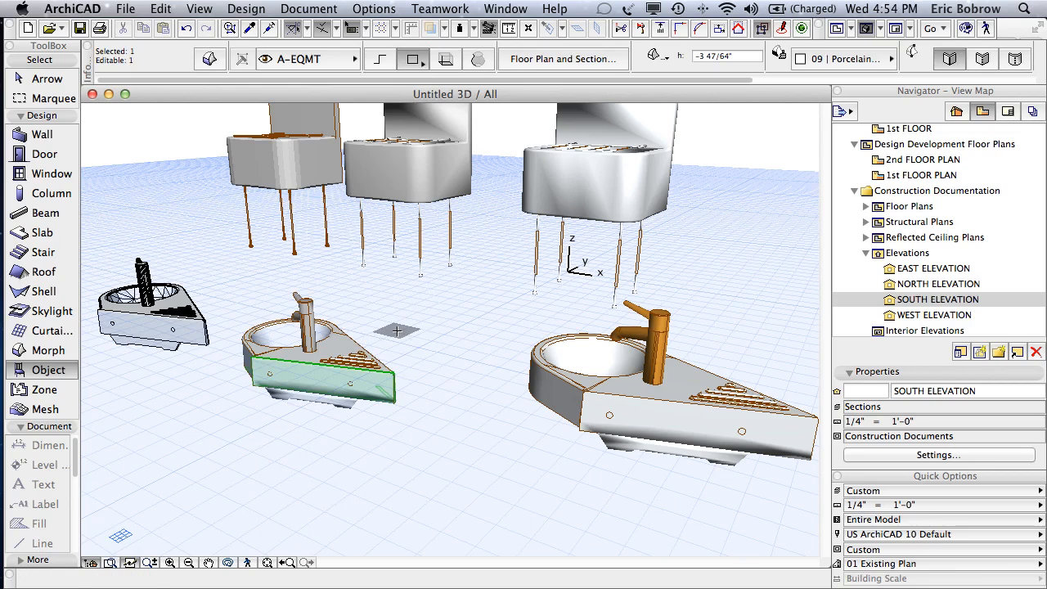
key(Escape)
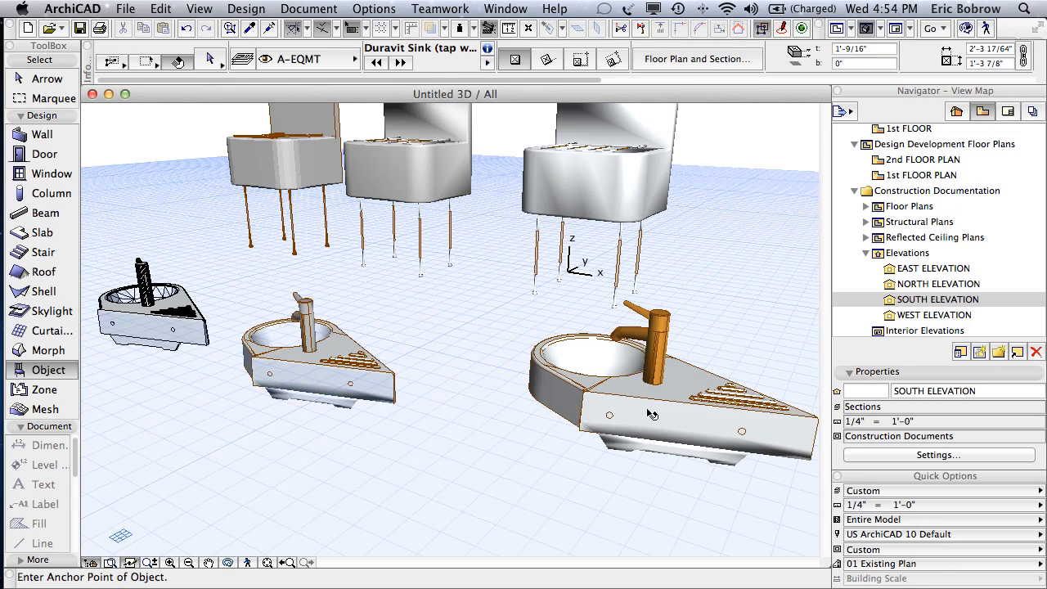
shift+click(652, 414)
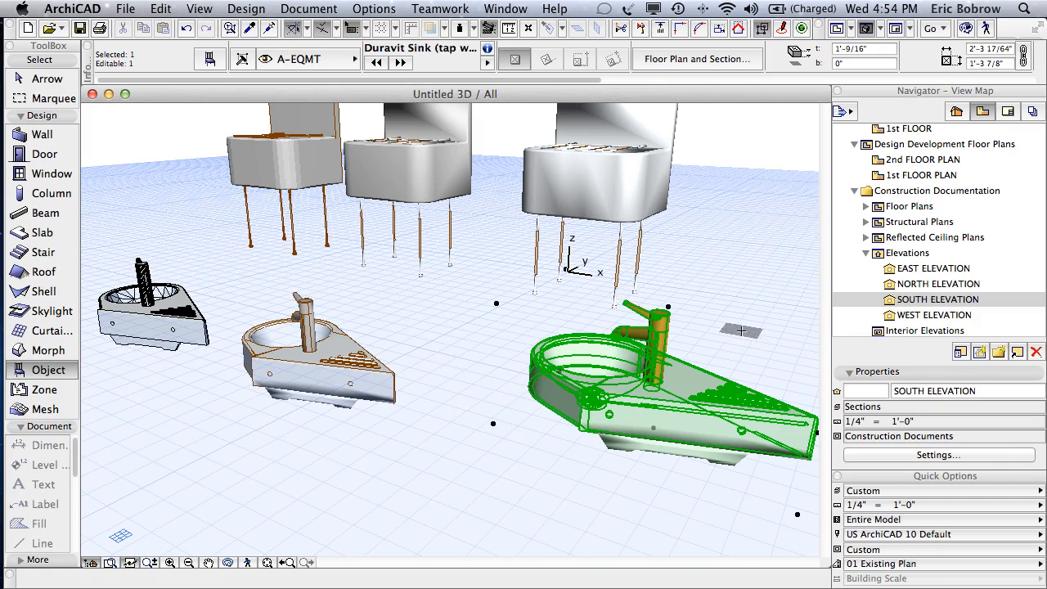
key(Escape)
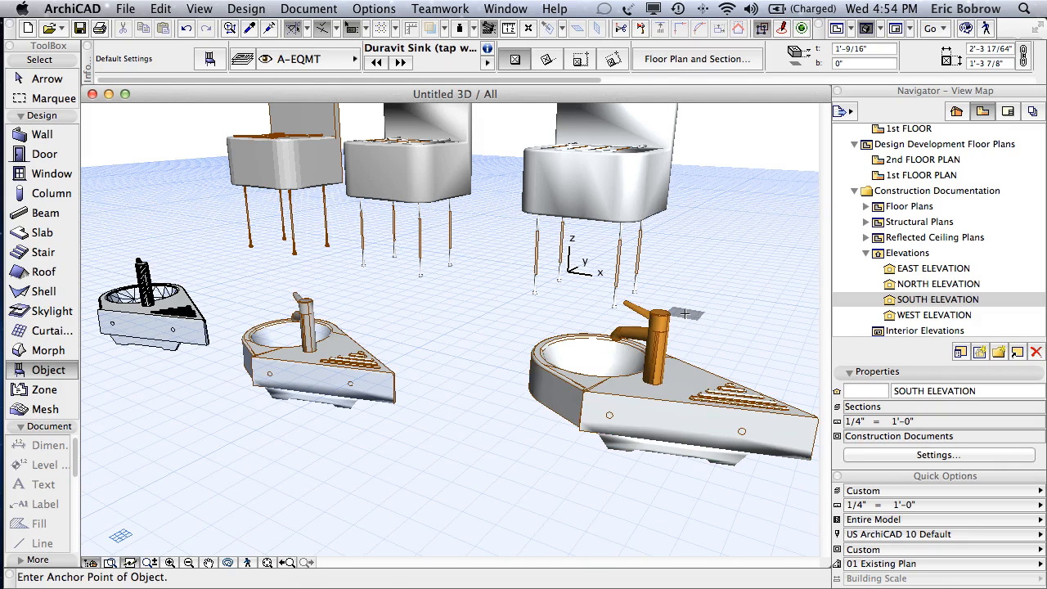
Return to the 1st floor plan and inspect the NBL Sink object's listing parameters without changing its settings.
key(F2)
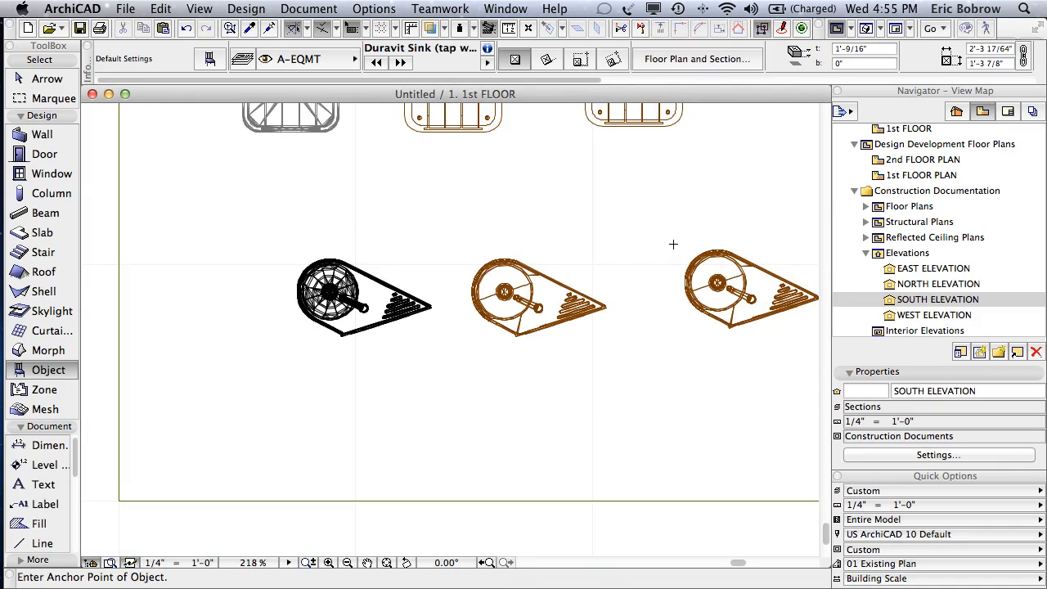
scroll(674, 244, down, 3)
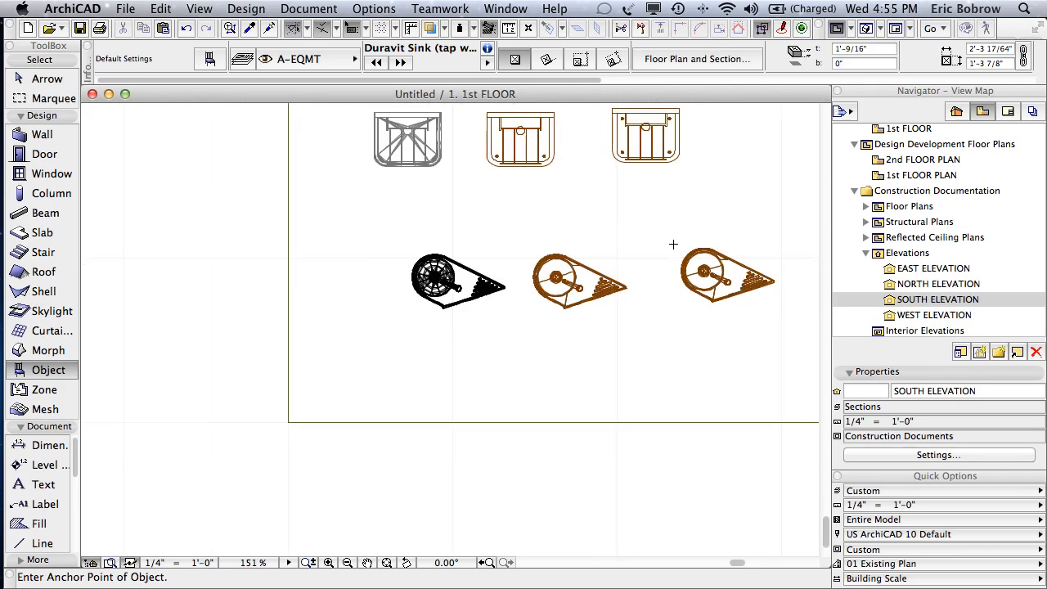
middle_drag(673, 244, 603, 362)
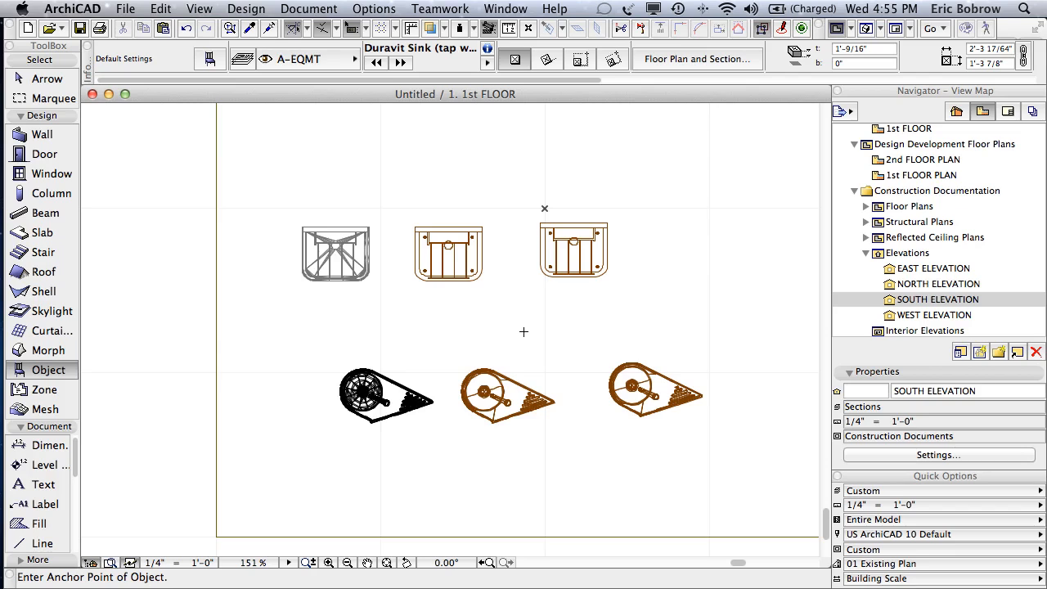
shift+click(541, 221)
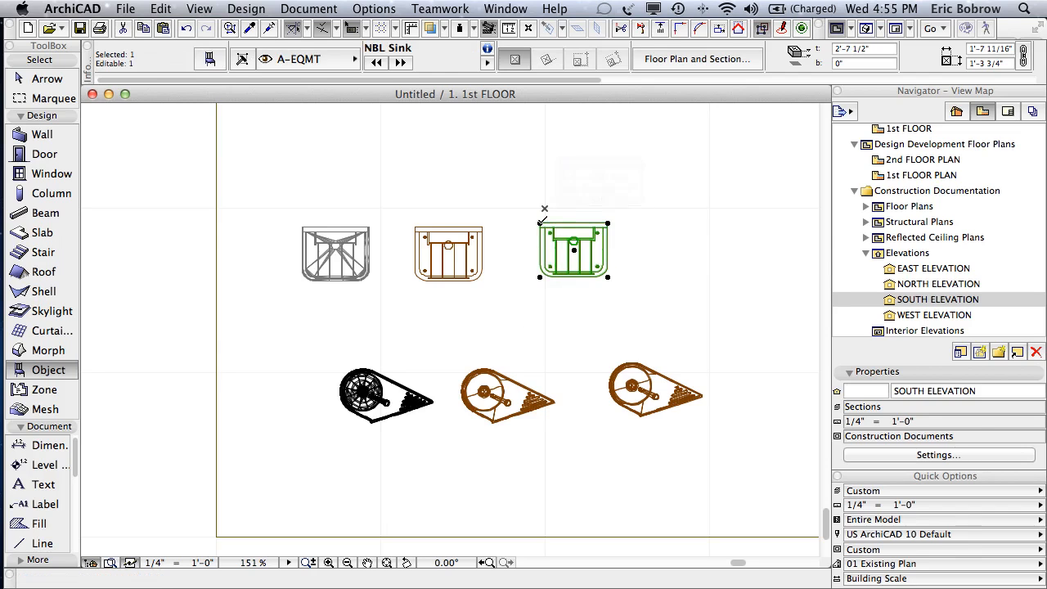
key(super+t)
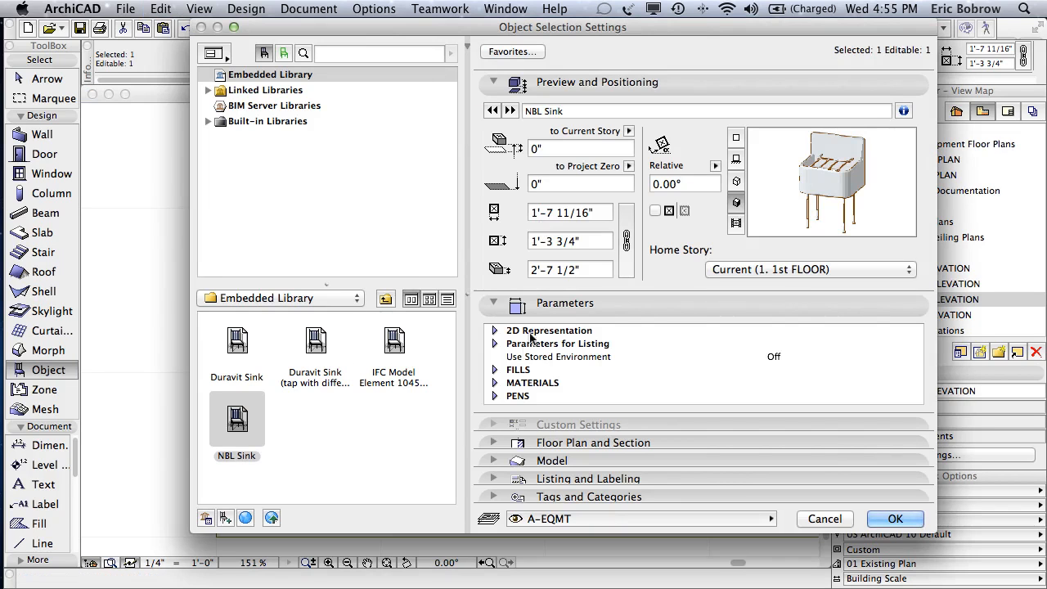
click(495, 344)
scroll(609, 367, down, 3)
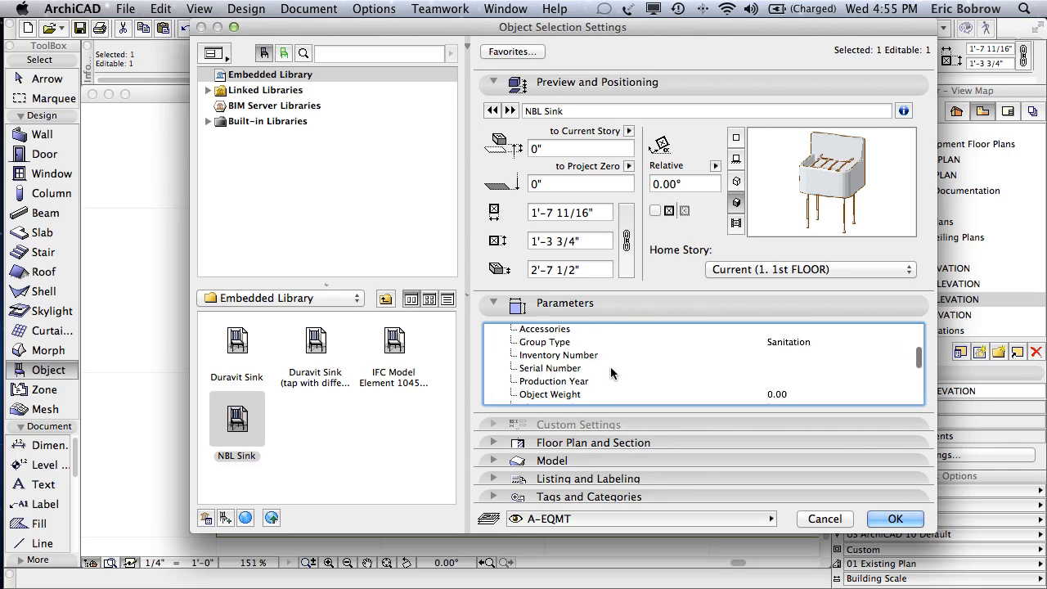
click(825, 520)
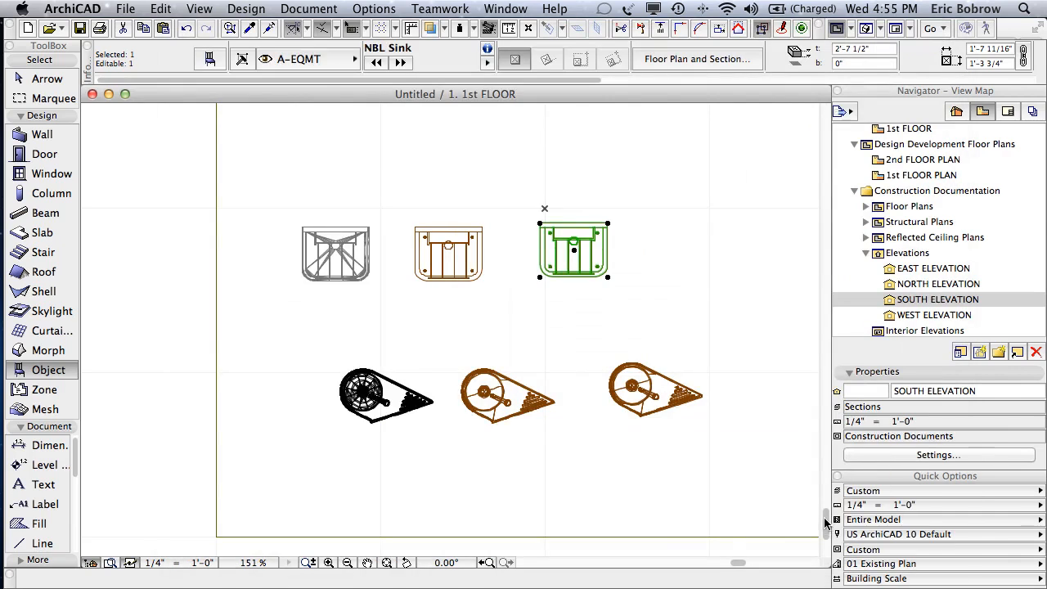
Change the subtype of the library object "Duravit Sink (tap with different material)" to Bathroom Equipment under Equipment Element.
click(610, 363)
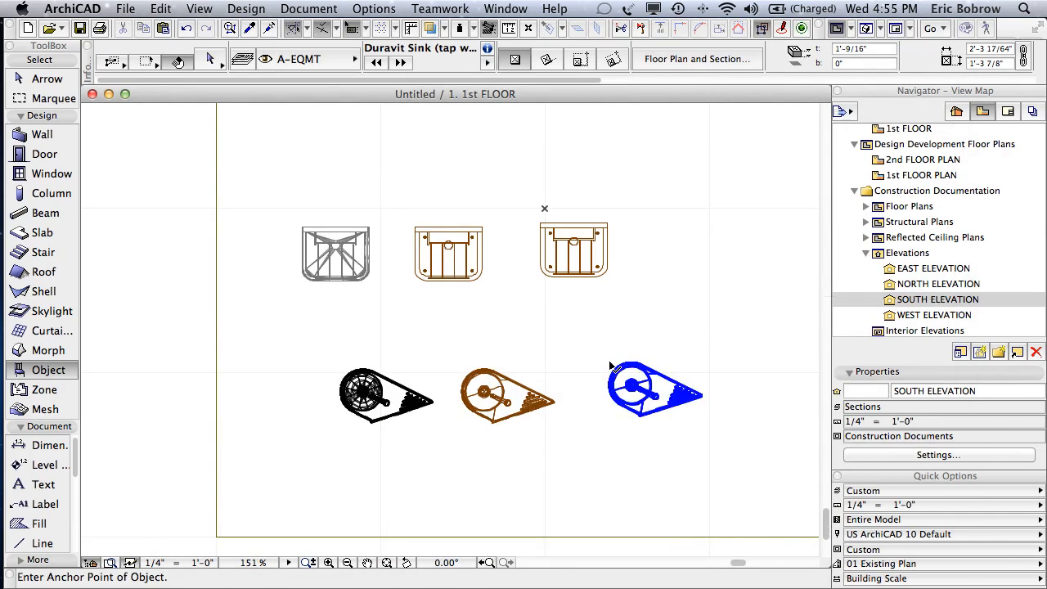
key(super+shift+o)
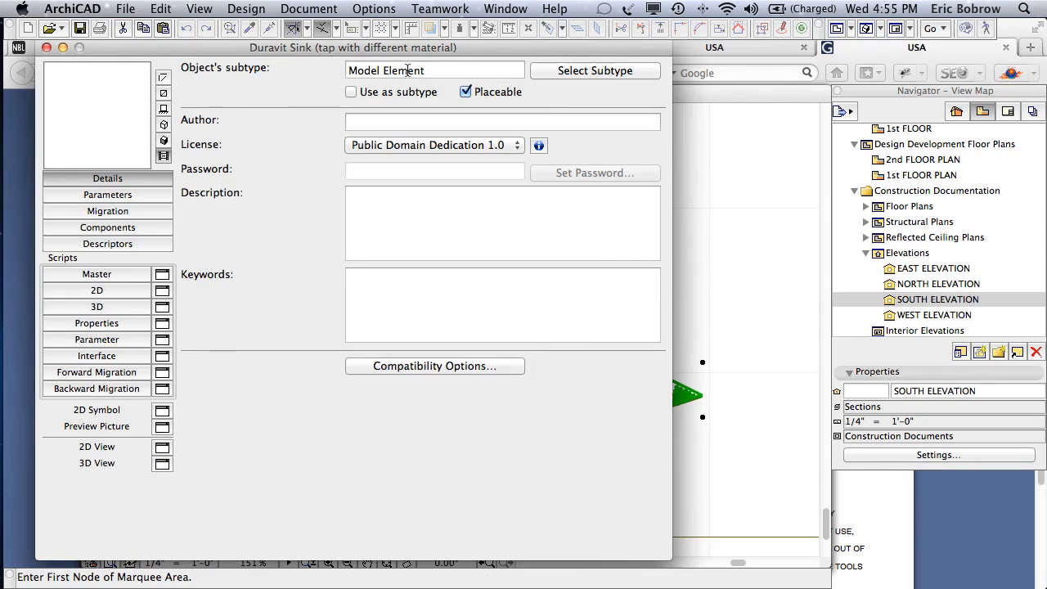
click(585, 74)
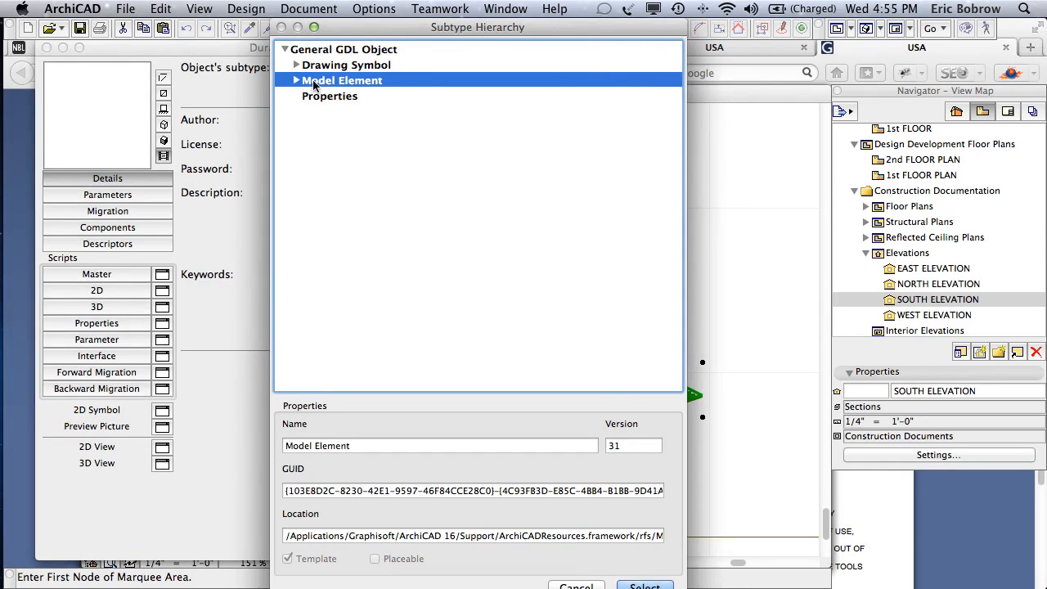
click(296, 81)
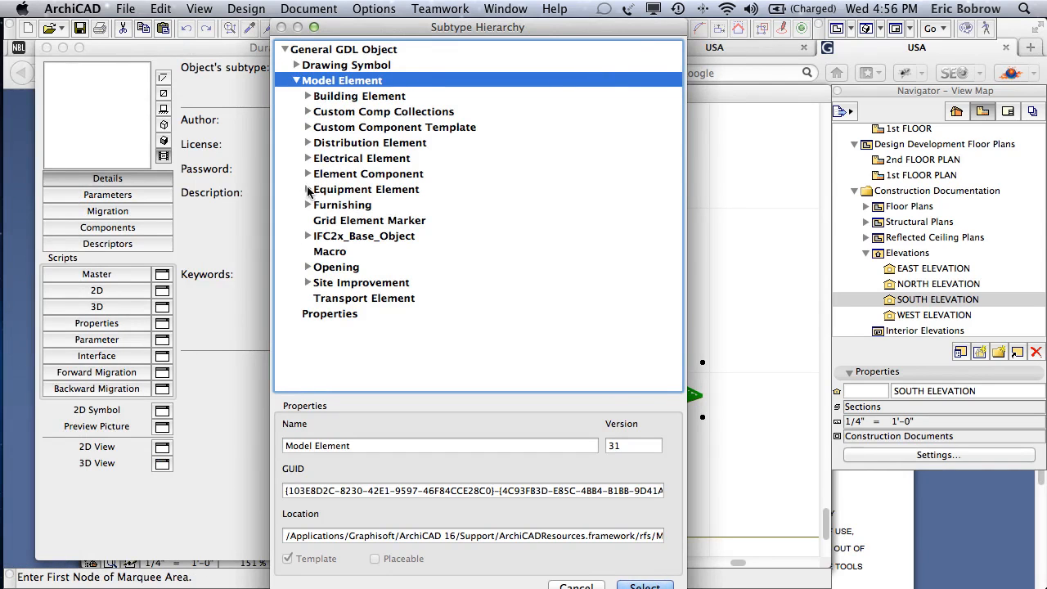
click(308, 190)
click(397, 206)
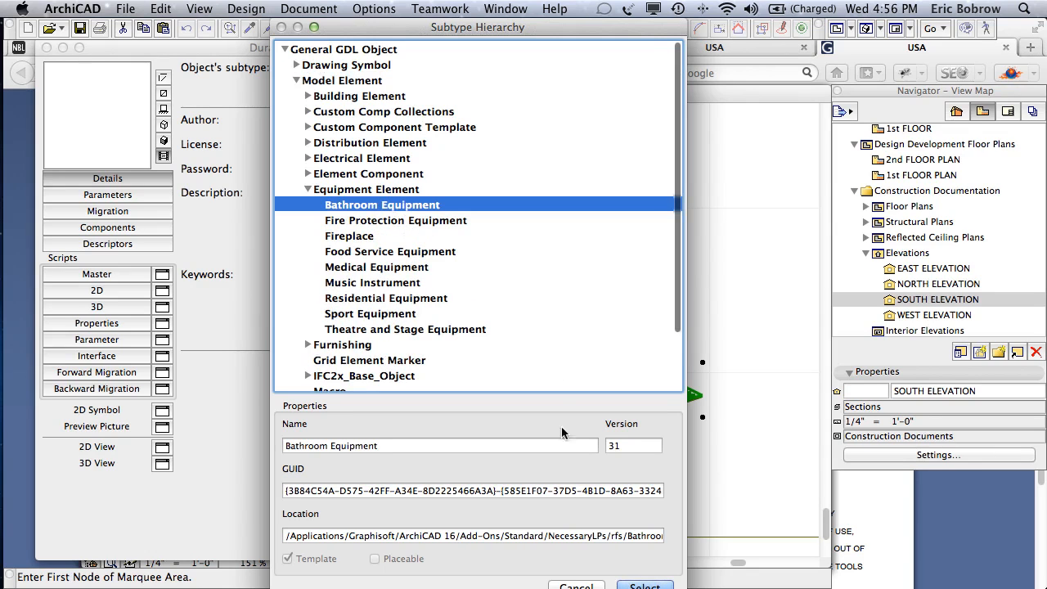
key(Return)
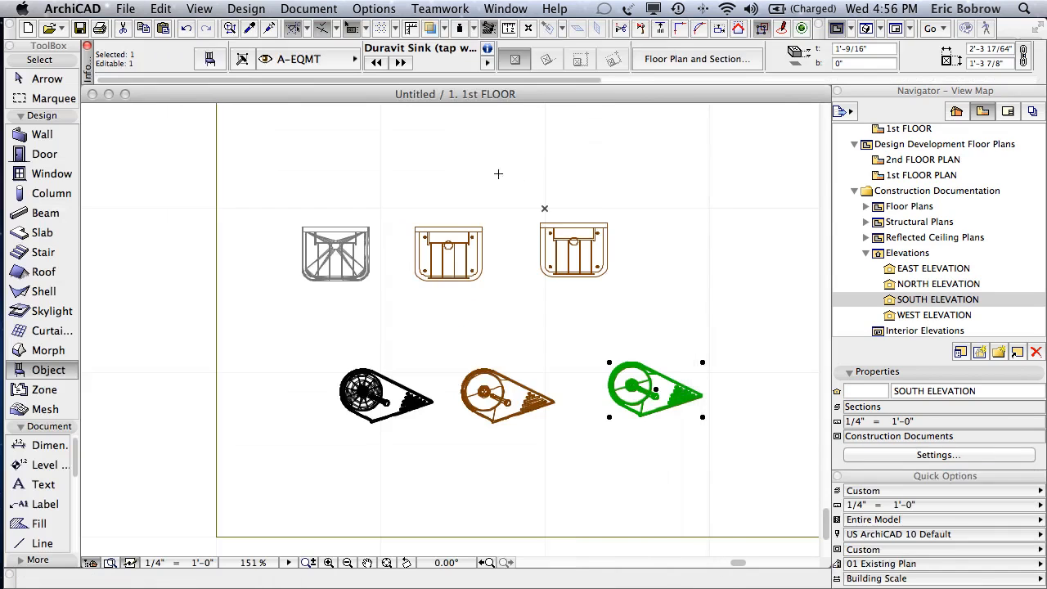
Inspect the listing parameters of the selected brass-tap Duravit sink, leave its settings unchanged and deselect it.
key(super+t)
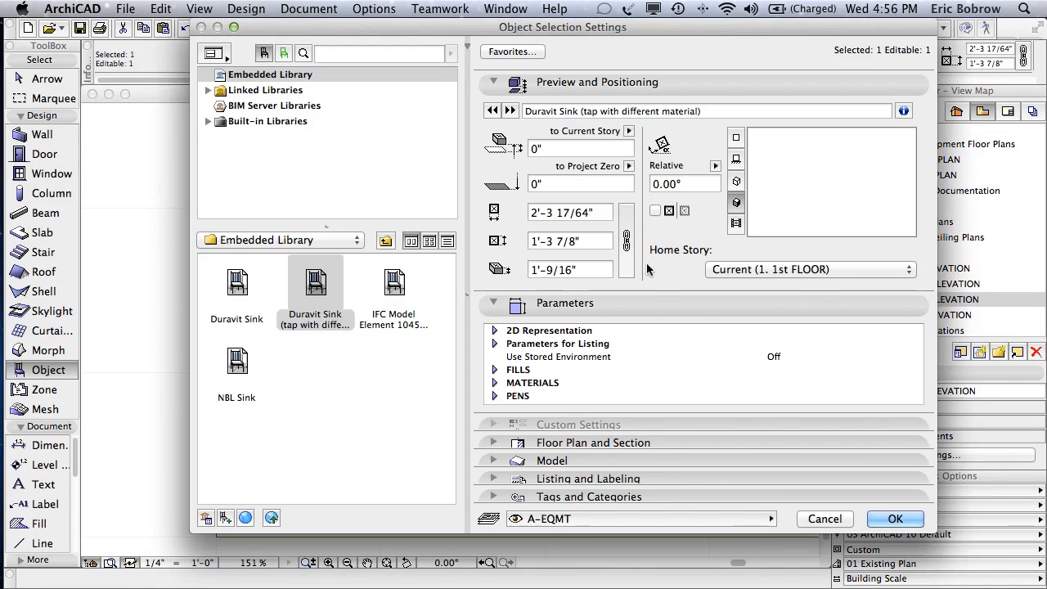
click(496, 344)
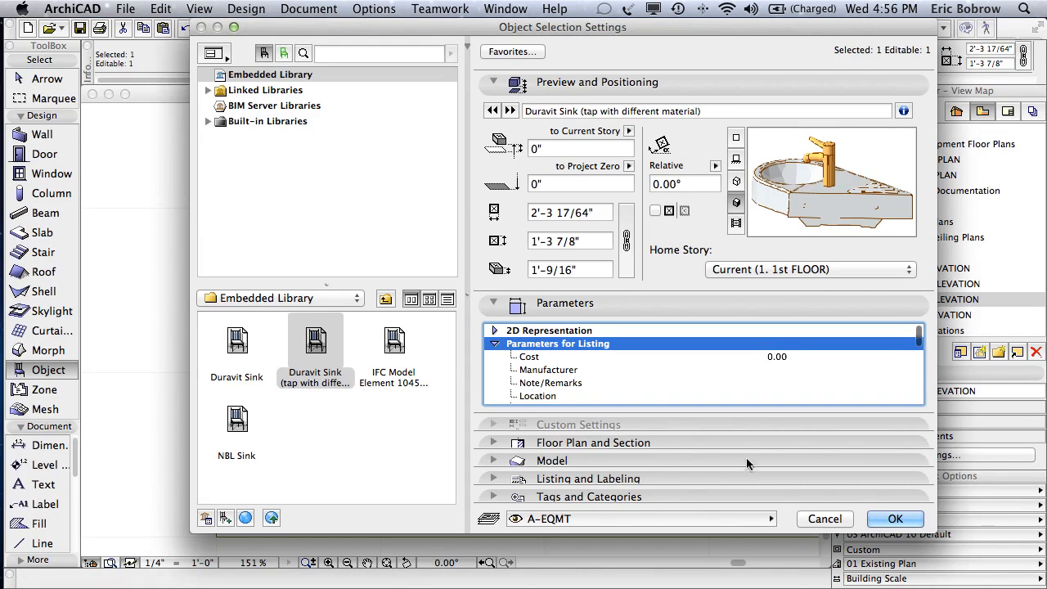
click(824, 519)
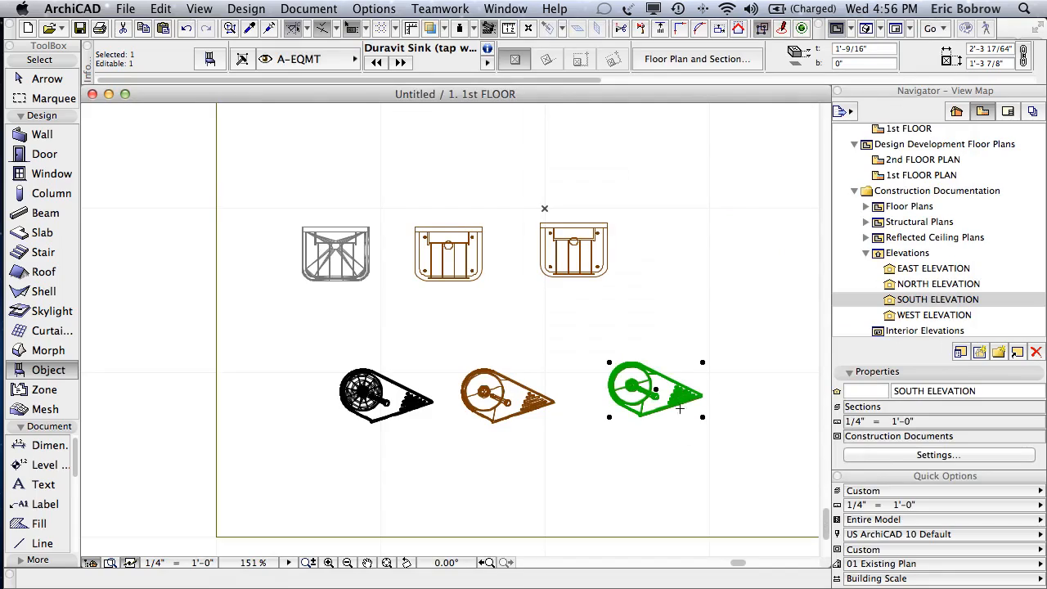
key(Escape)
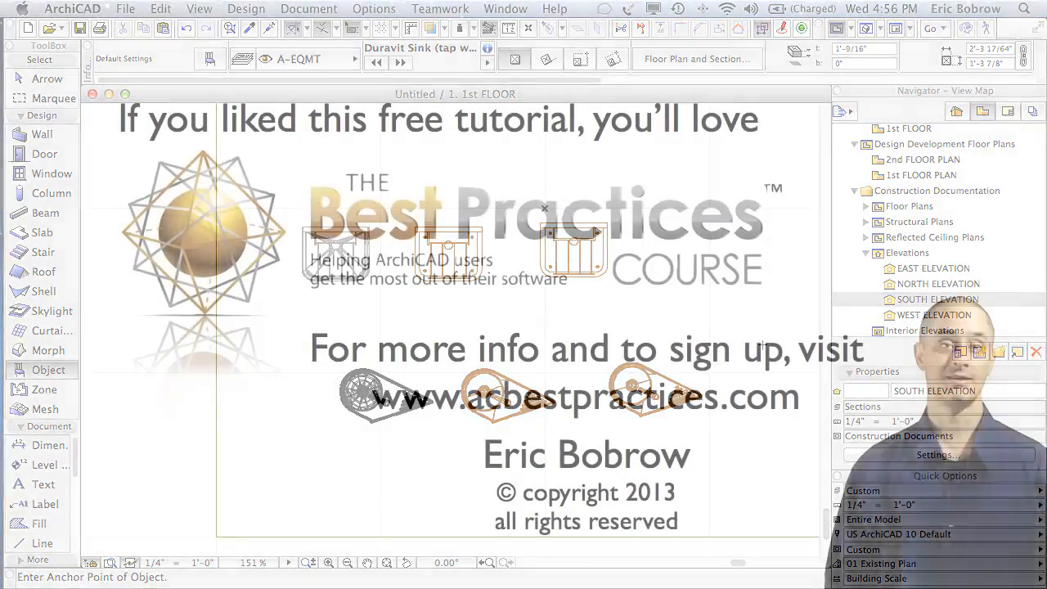